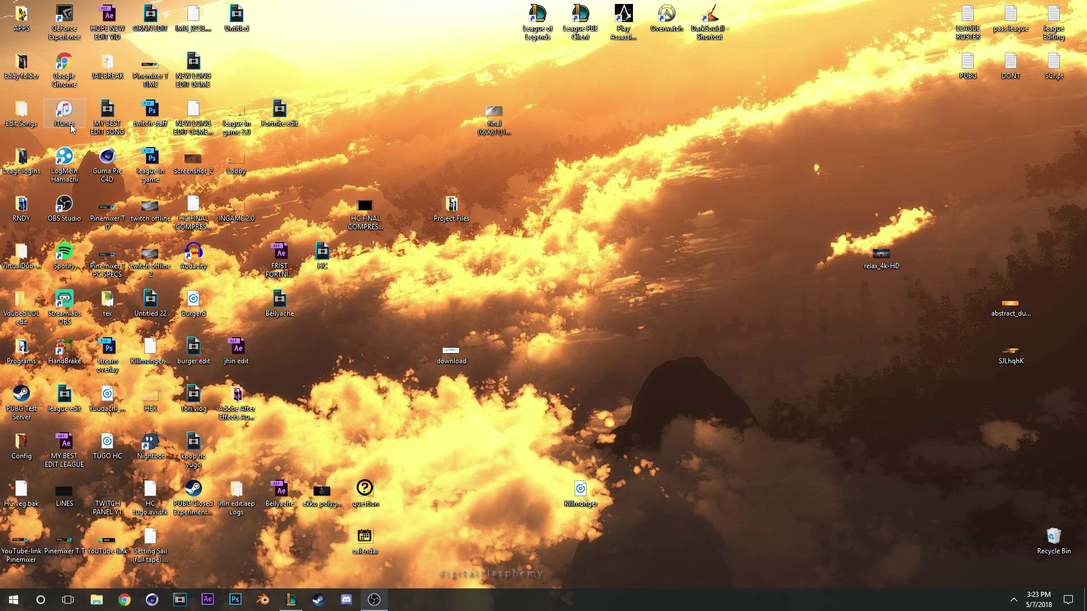
- Launch the CreatorSuite application from the CreatorSuite folder inside Eddy folder
double_click(22, 71)
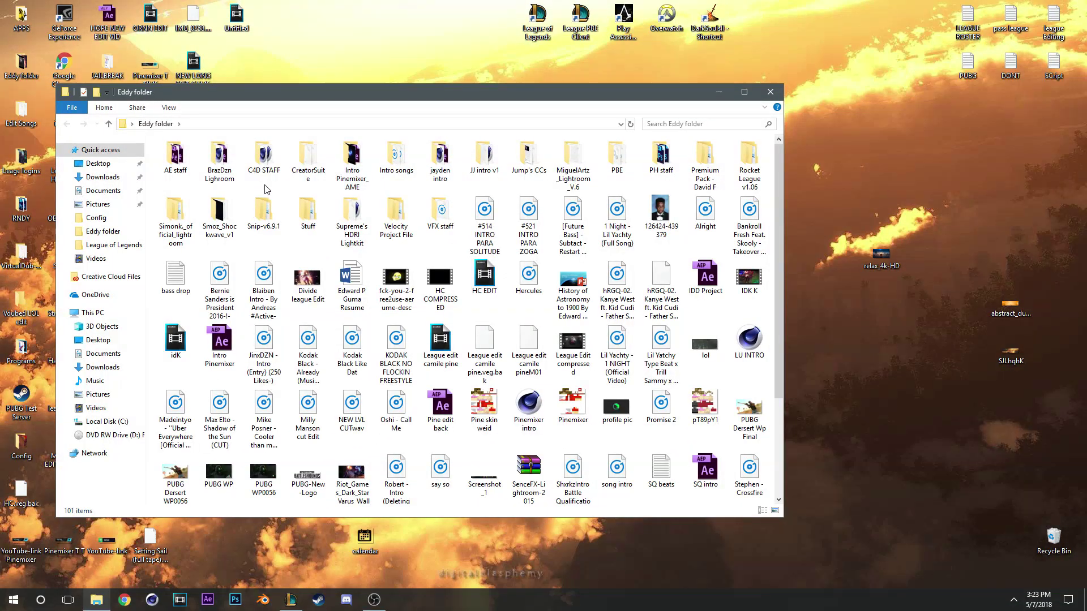
double_click(308, 157)
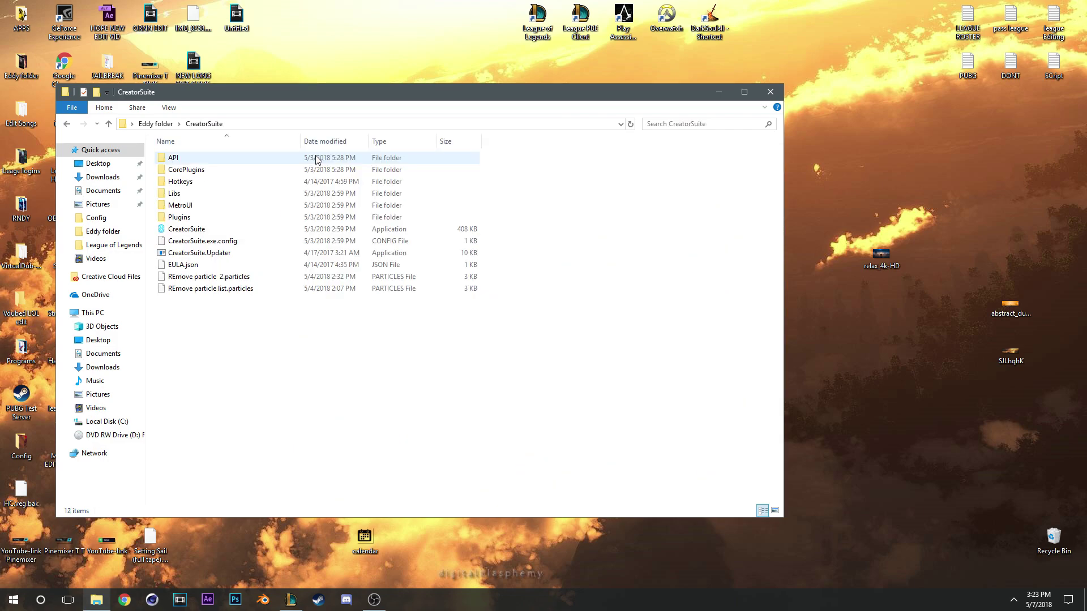
double_click(211, 230)
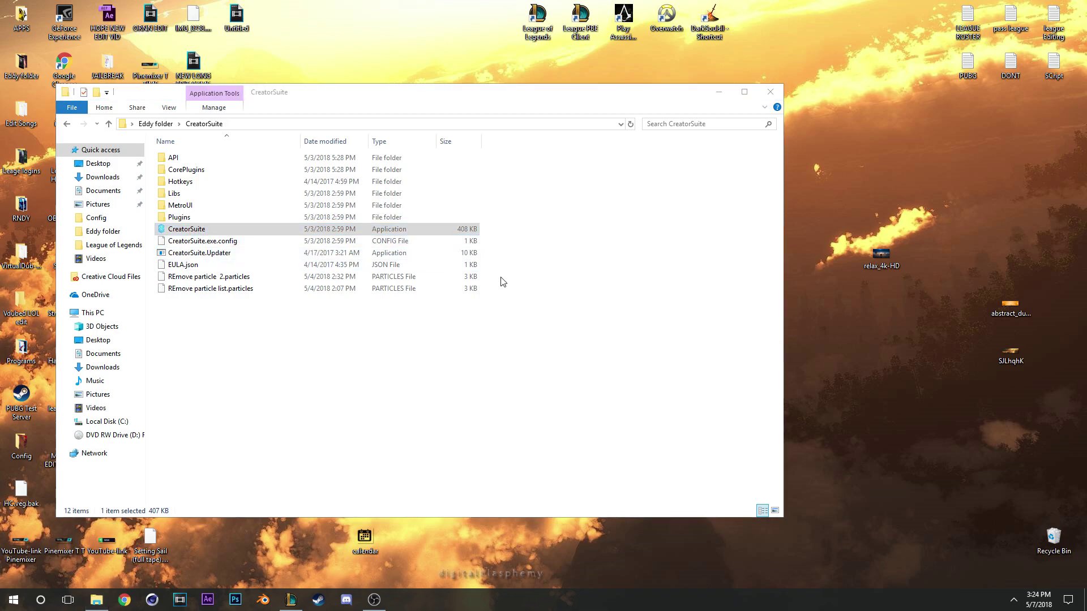
- Close the CreatorSuite folder window and the duplicate SkinSpotlights: Creator Suite window
left_click(771, 94)
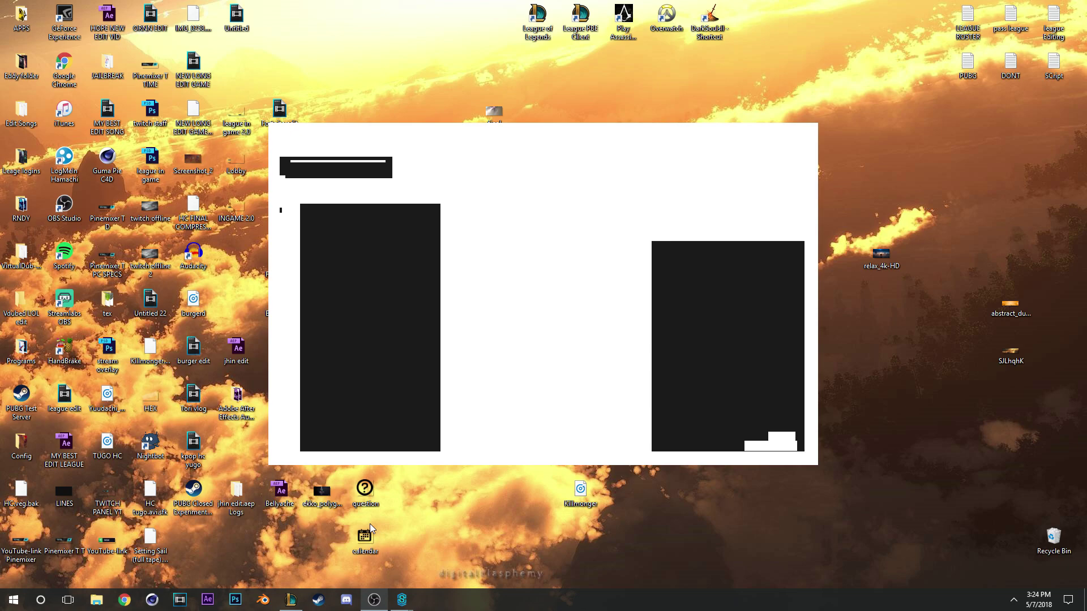
mouse_move(402, 599)
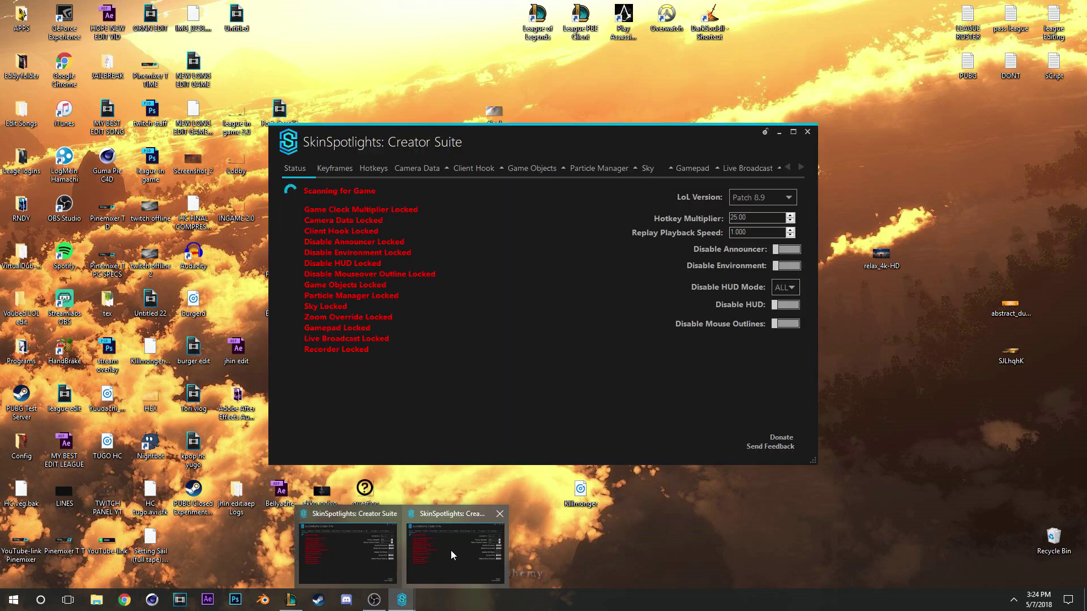
left_click(500, 516)
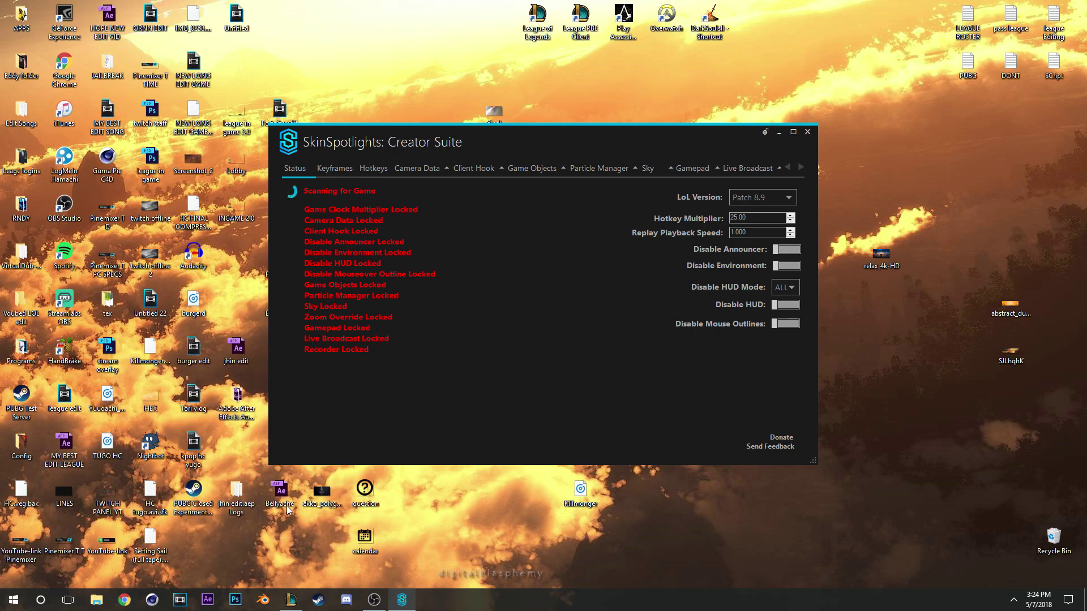
- Switch to the League of Legends client and play the replay of the 05/04/2018 Normal (Draft Pick) victory from the match history
left_click(290, 599)
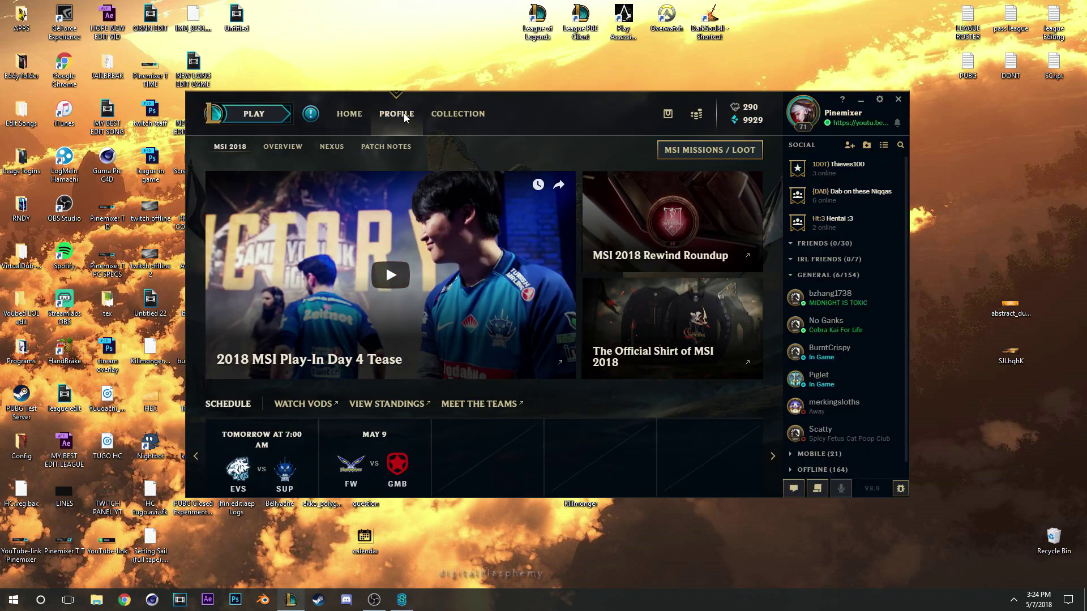
left_click(404, 115)
left_click(311, 147)
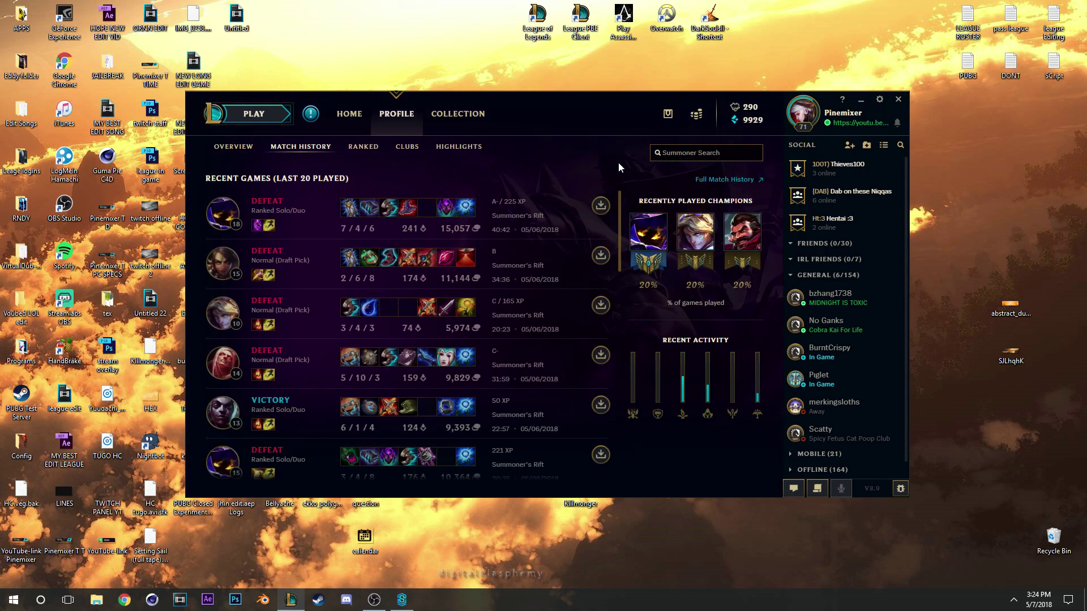
left_click_drag(622, 260, 621, 384)
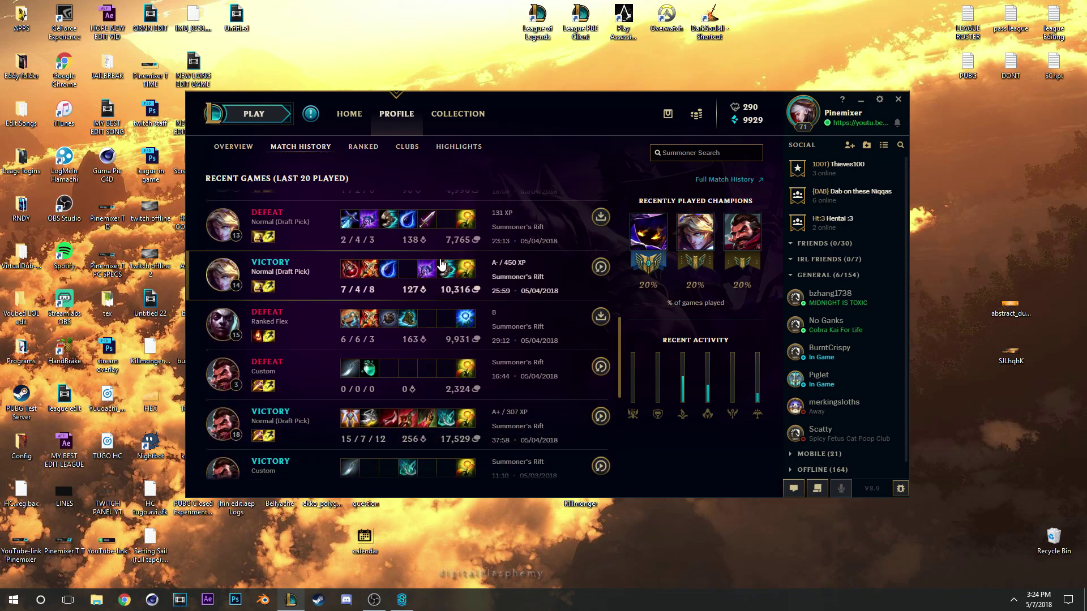
left_click(601, 270)
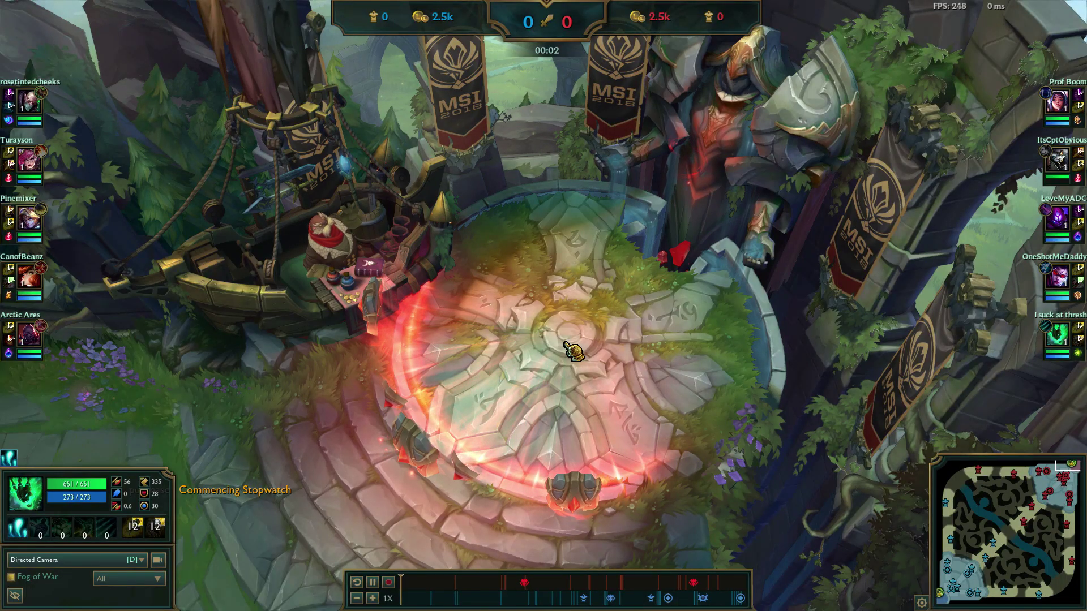
- Pause the replay and review the Video, Sound and Interface options, down to the Combat Text settings
key("Escape")
key("Escape")
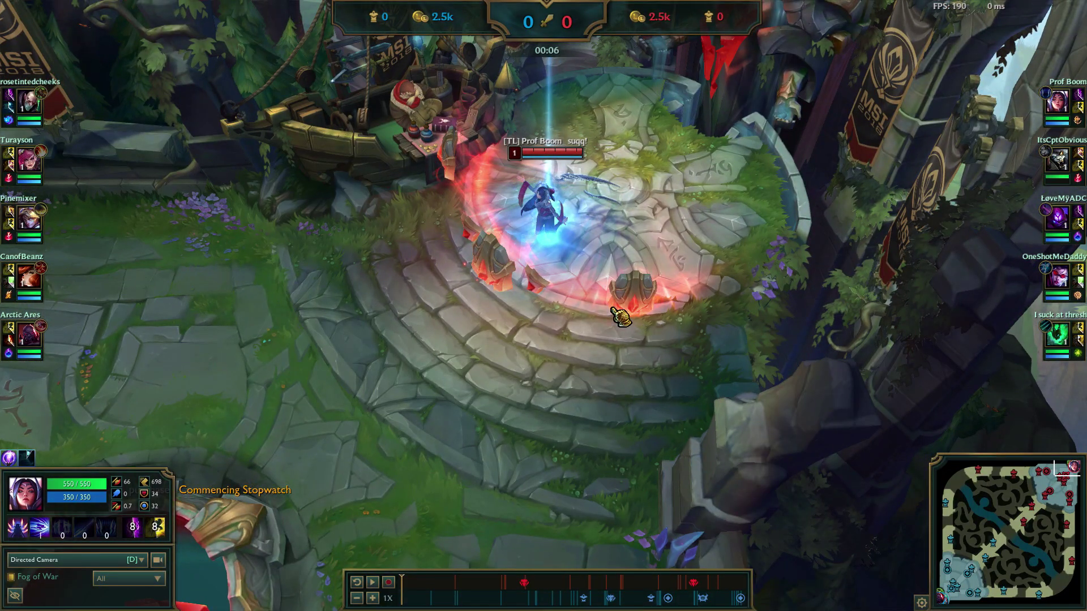
key("Escape")
left_click(331, 184)
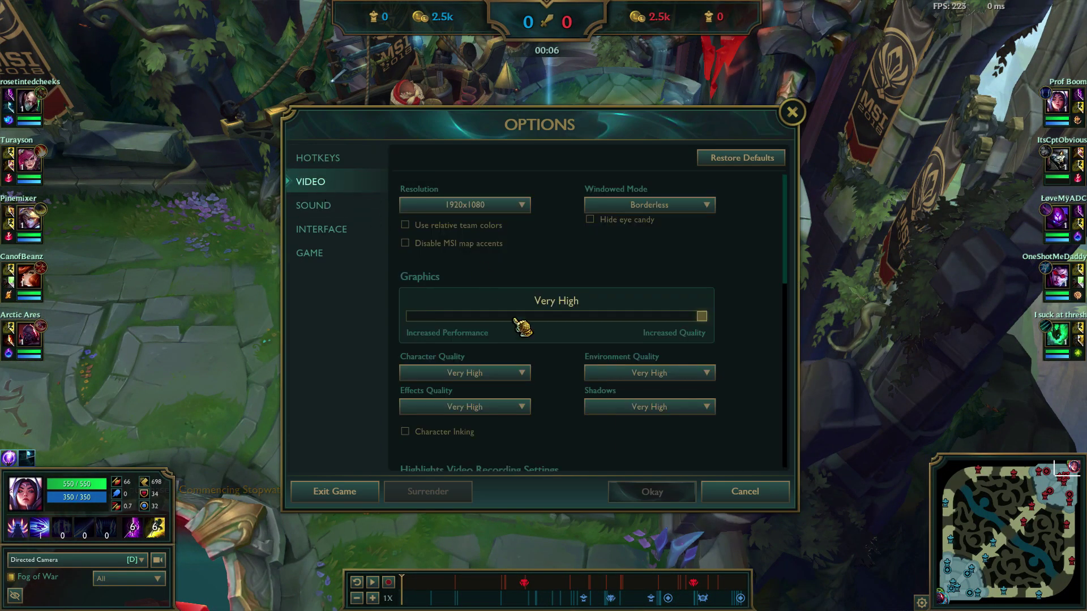
scroll(646, 317, "down", 1)
scroll(643, 323, "down", 4)
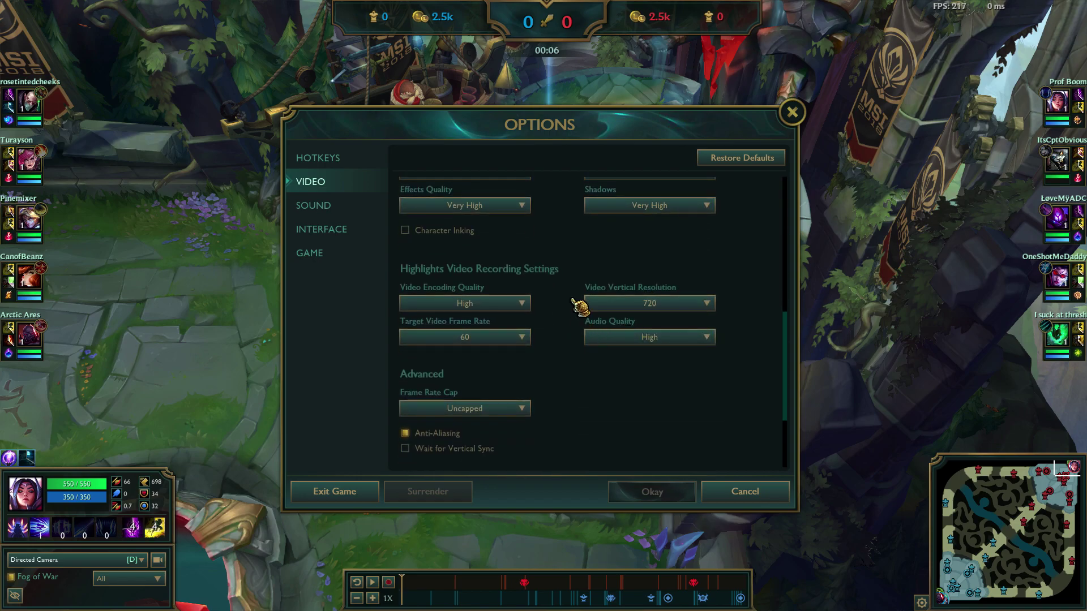
scroll(496, 258, "up", 4)
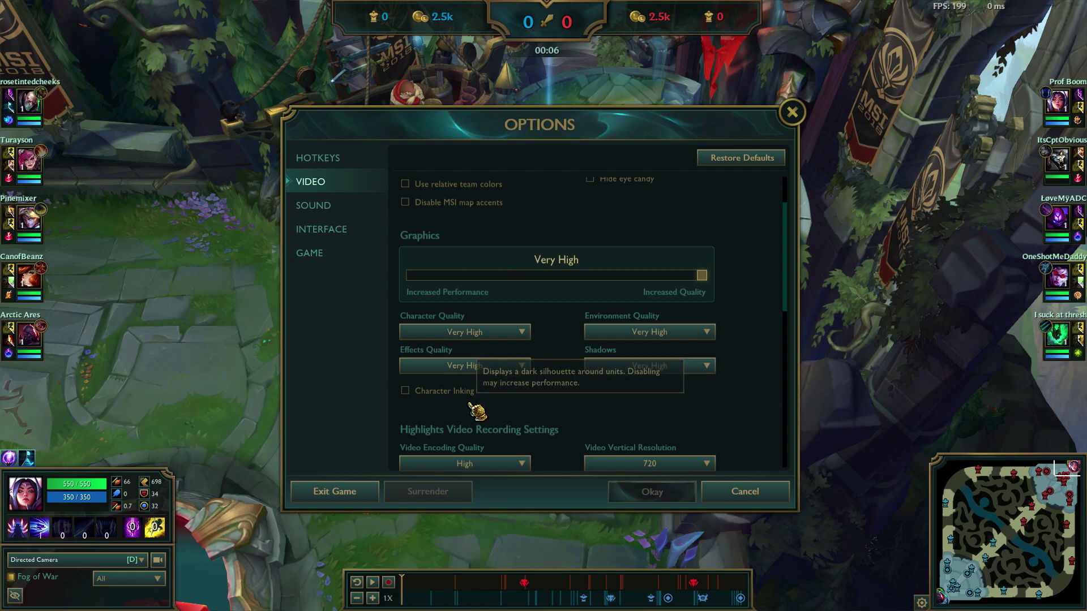
left_click(339, 208)
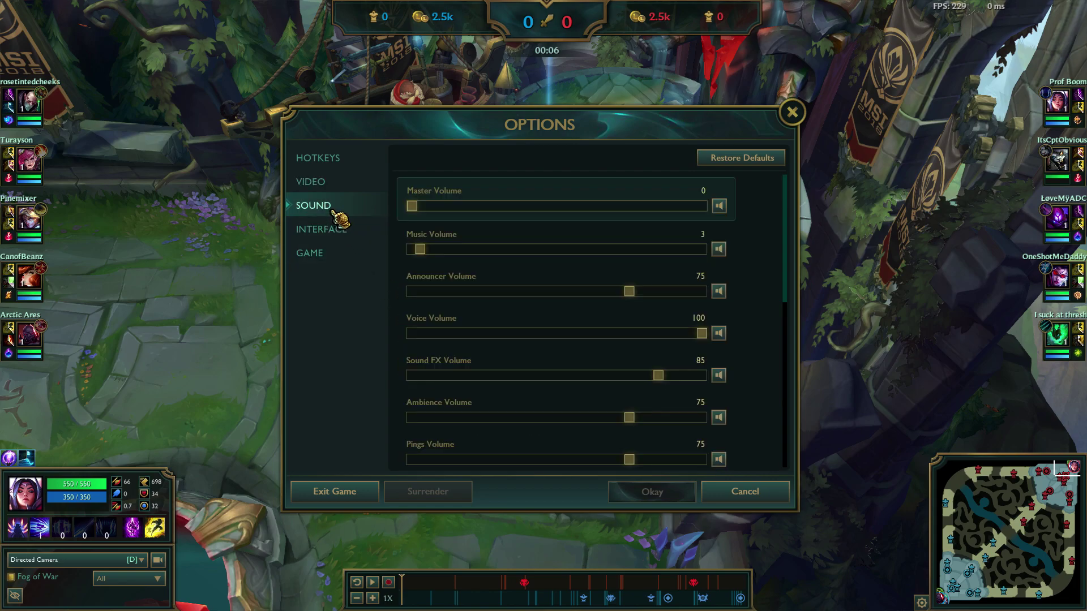
left_click(346, 237)
scroll(425, 305, "down", 10)
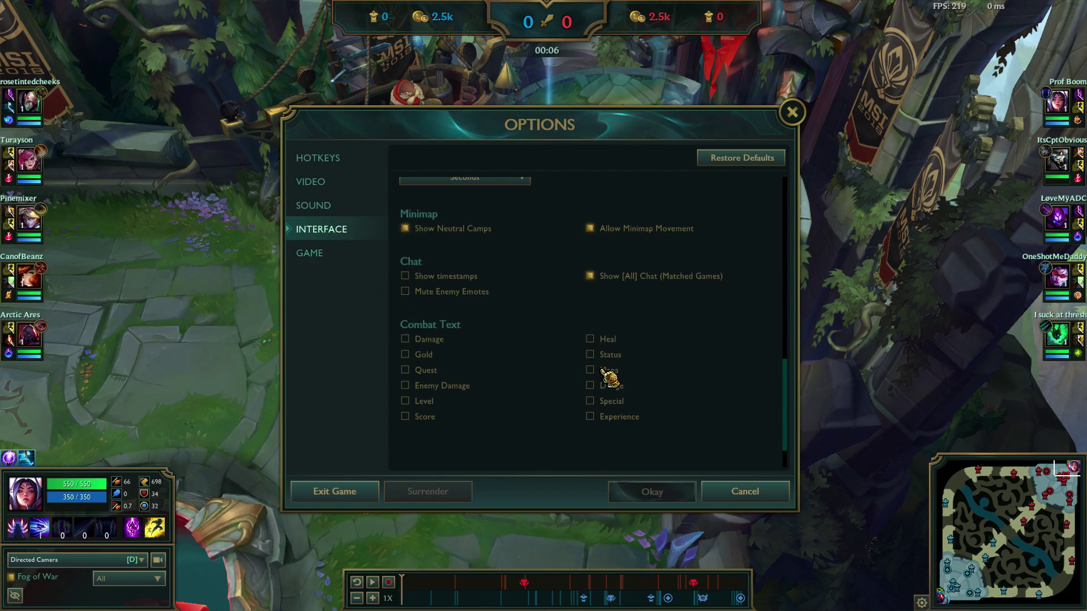
- Try restoring the default options and clearing Combat Text entries such as Damage, Quest, Enemy Damage and Score, and discard the changes
left_click(721, 161)
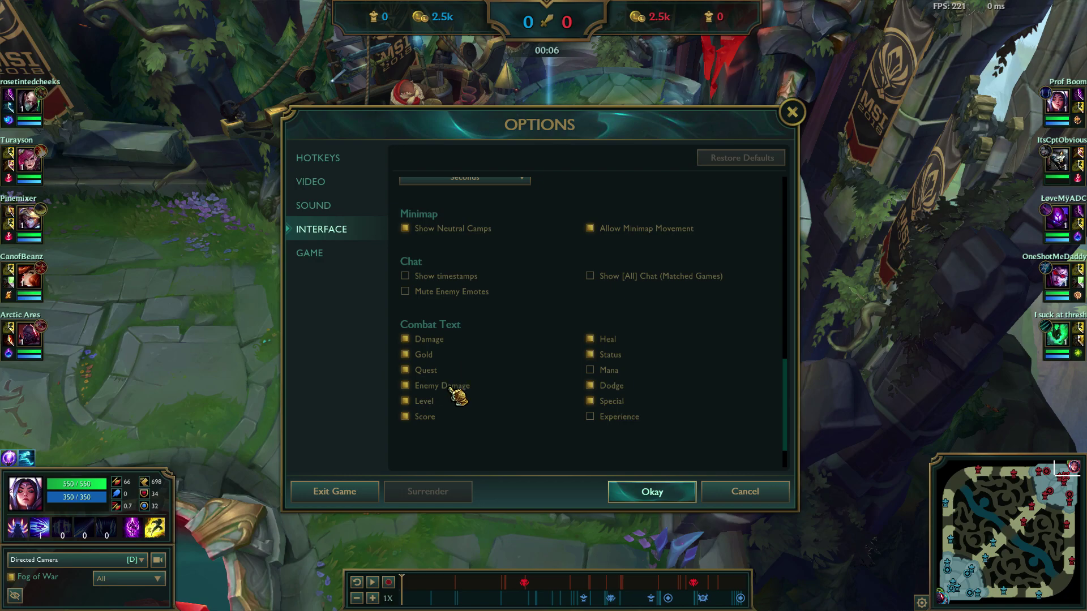
left_click(406, 417)
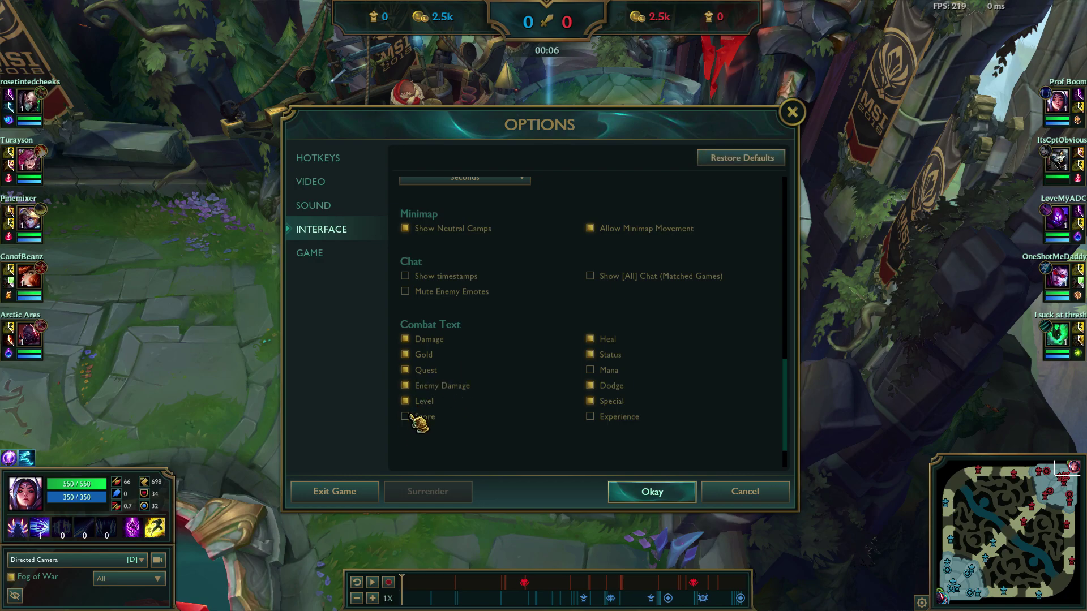
left_click(405, 386)
left_click(405, 371)
left_click(406, 339)
left_click(590, 370)
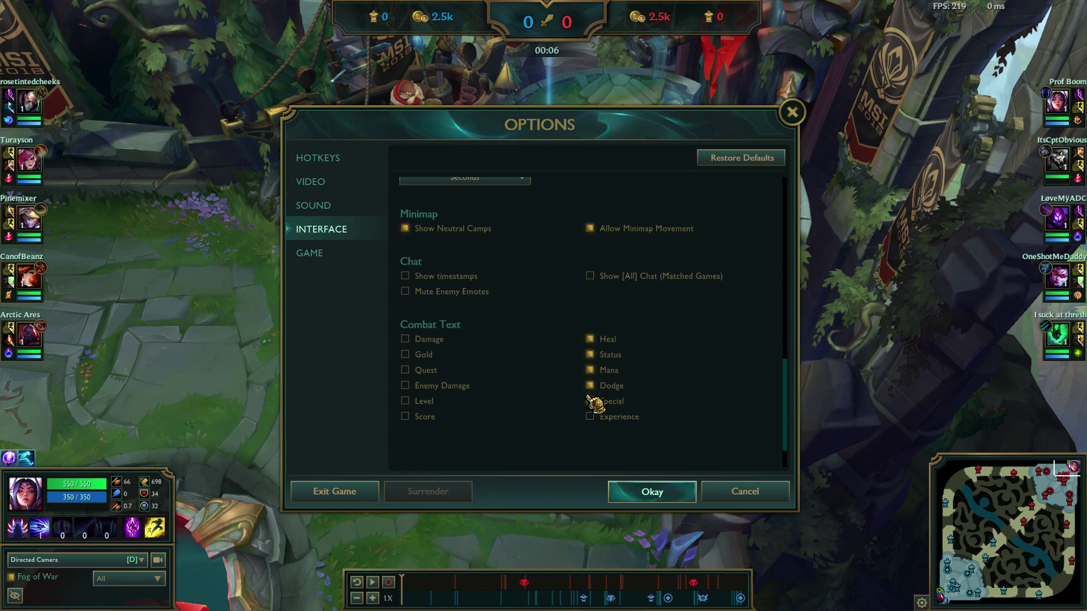
left_click(745, 492)
- Review the Game, Interface, Video and Hotkeys options once more and close the options without changes
key("Escape")
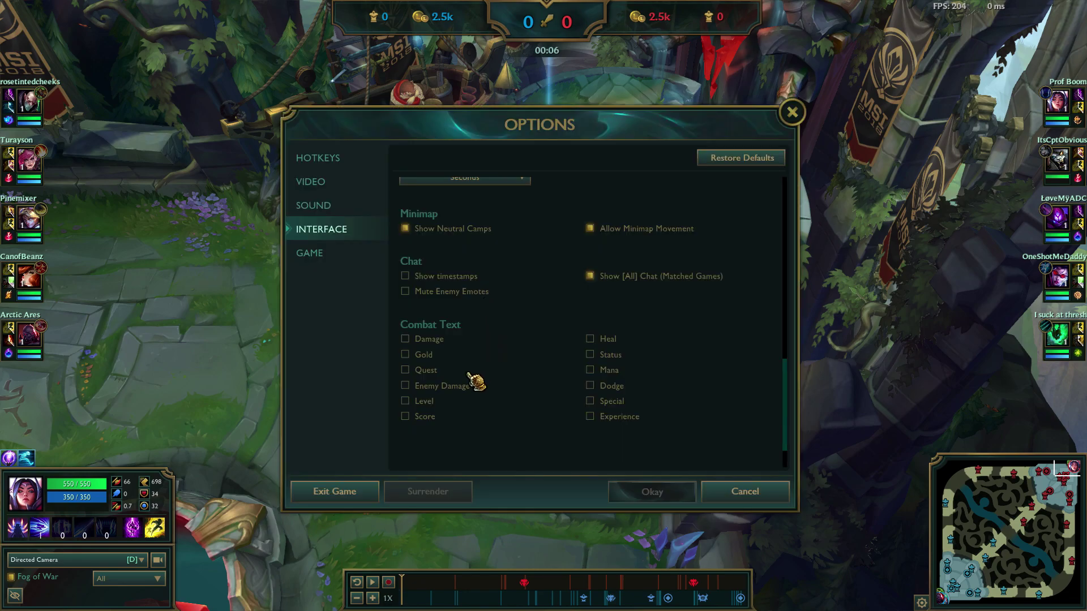
left_click(320, 253)
left_click(340, 230)
left_click(327, 253)
scroll(430, 339, "down", 2)
scroll(430, 328, "up", 2)
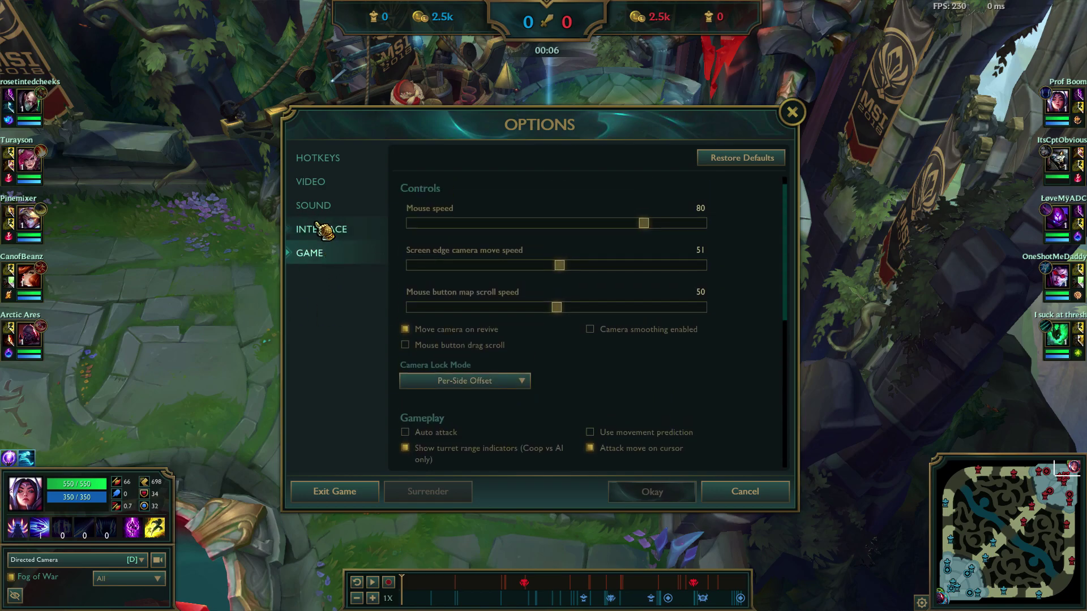
left_click(321, 235)
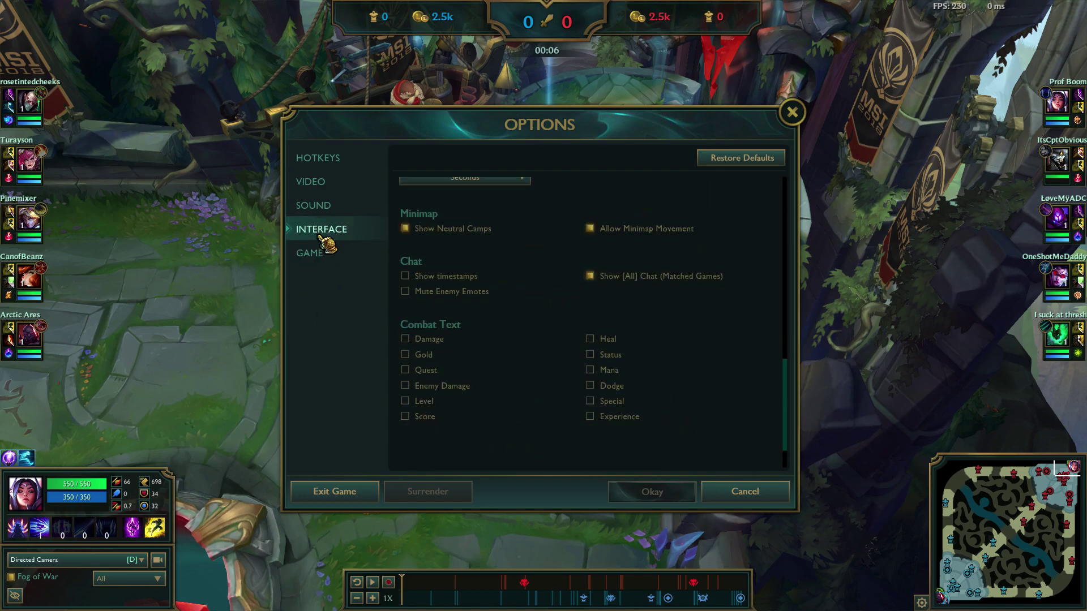
left_click(317, 181)
scroll(504, 340, "down", 3)
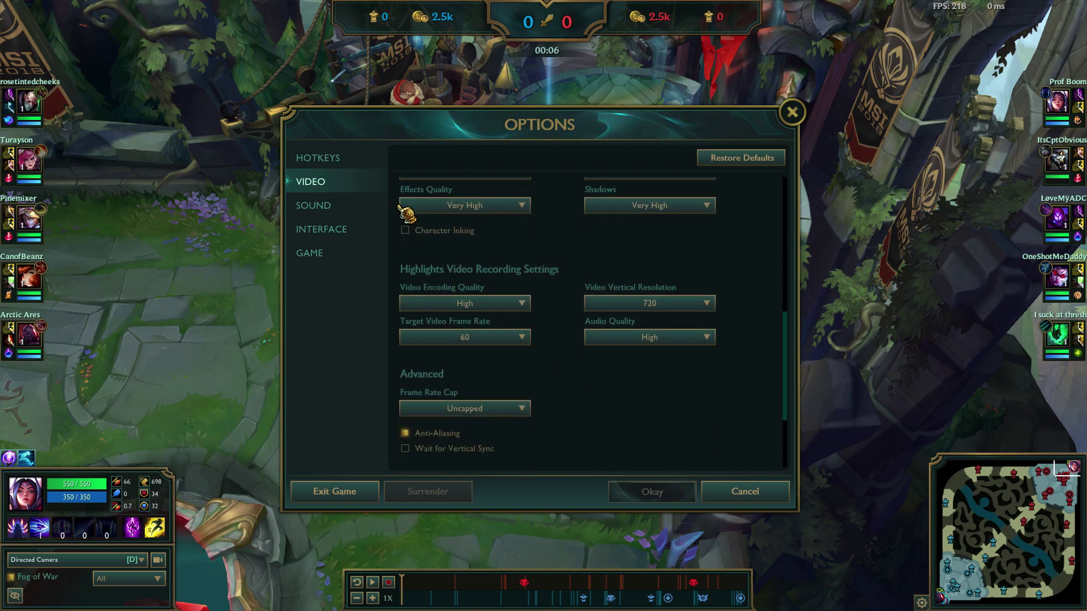
scroll(463, 290, "up", 3)
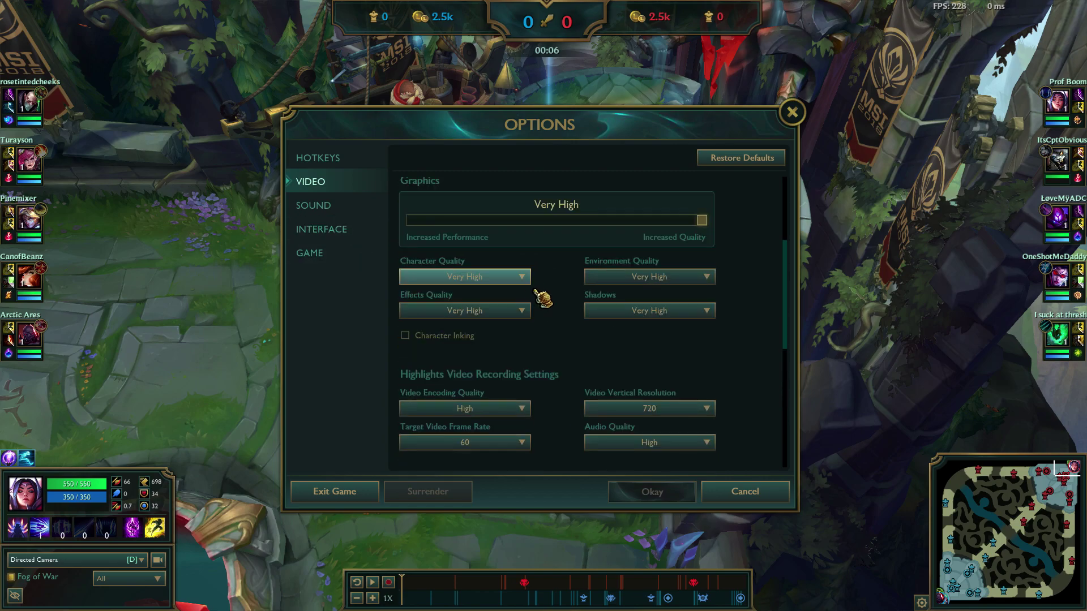
left_click(333, 166)
left_click(793, 116)
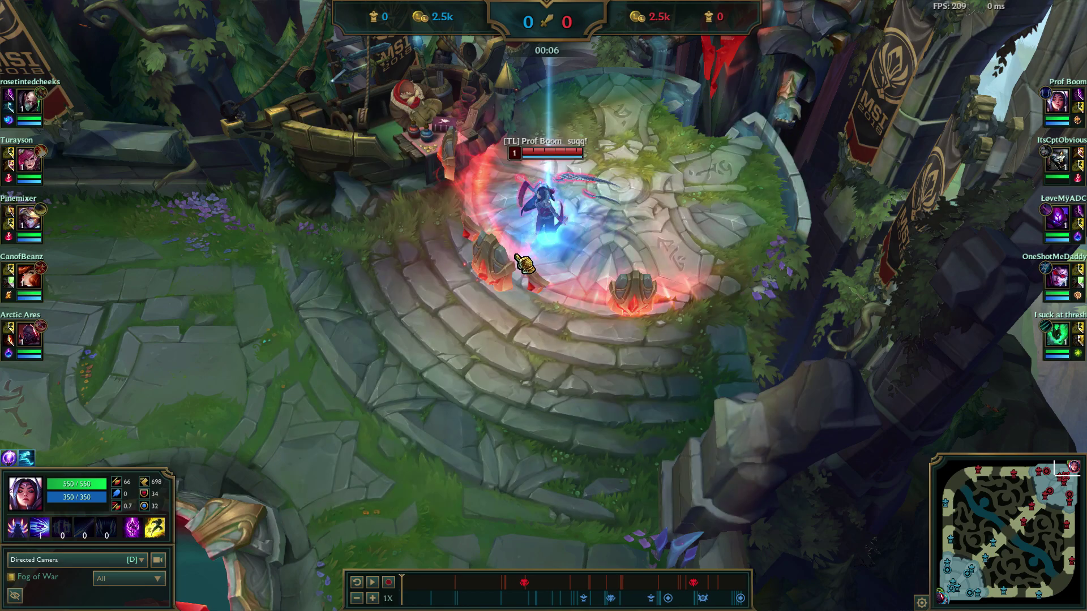
- Hide the Score Display, Blue Team Frames, Red Team Frames, Minimap, Time Controls and Chat from the replay interface
left_click(201, 529)
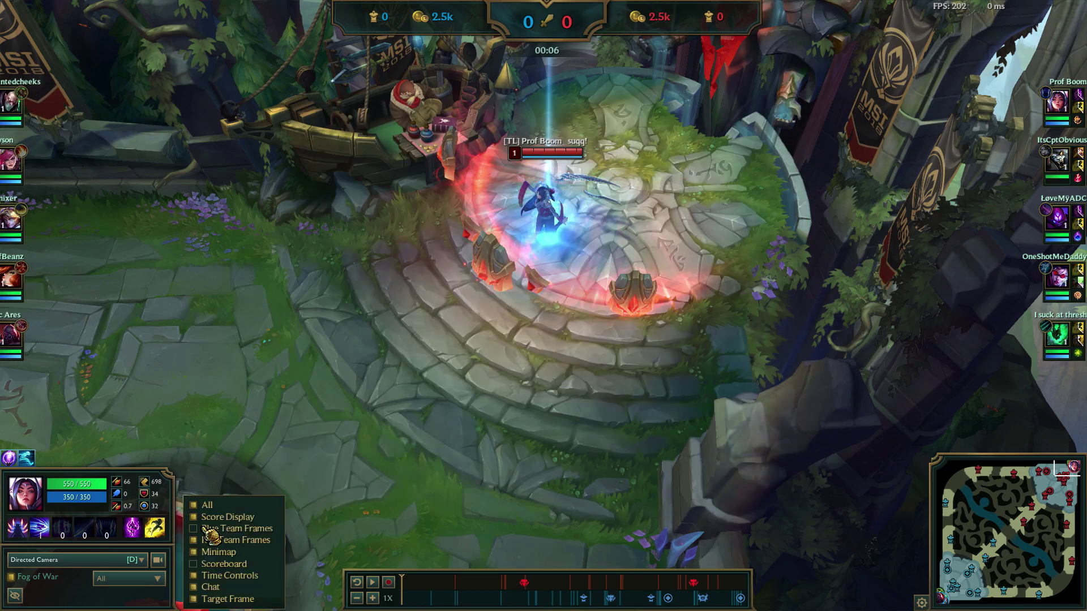
left_click(202, 541)
left_click(199, 518)
left_click(203, 553)
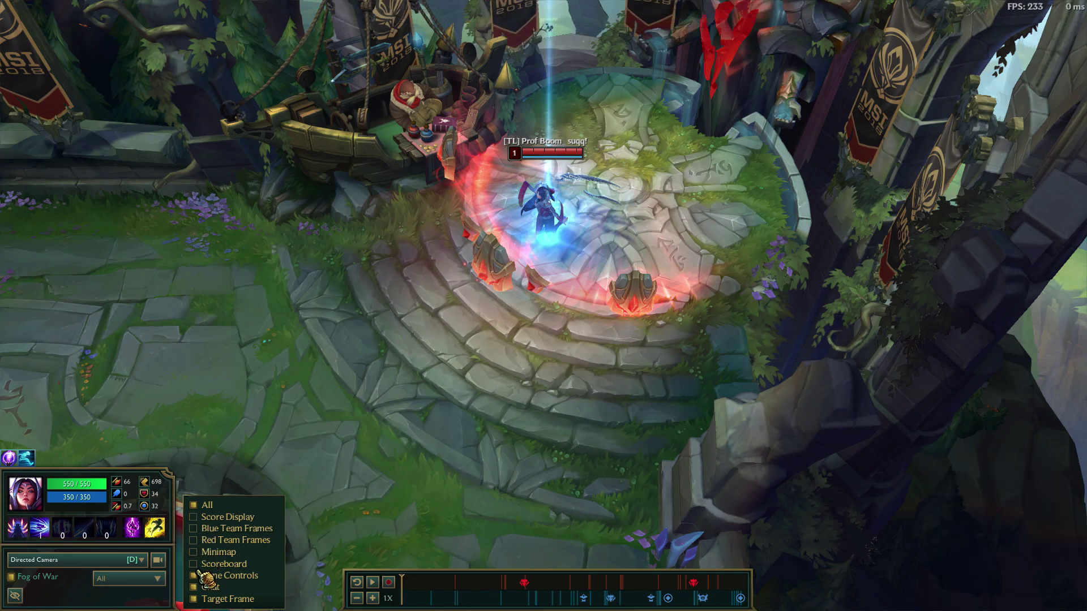
left_click(203, 576)
left_click(202, 587)
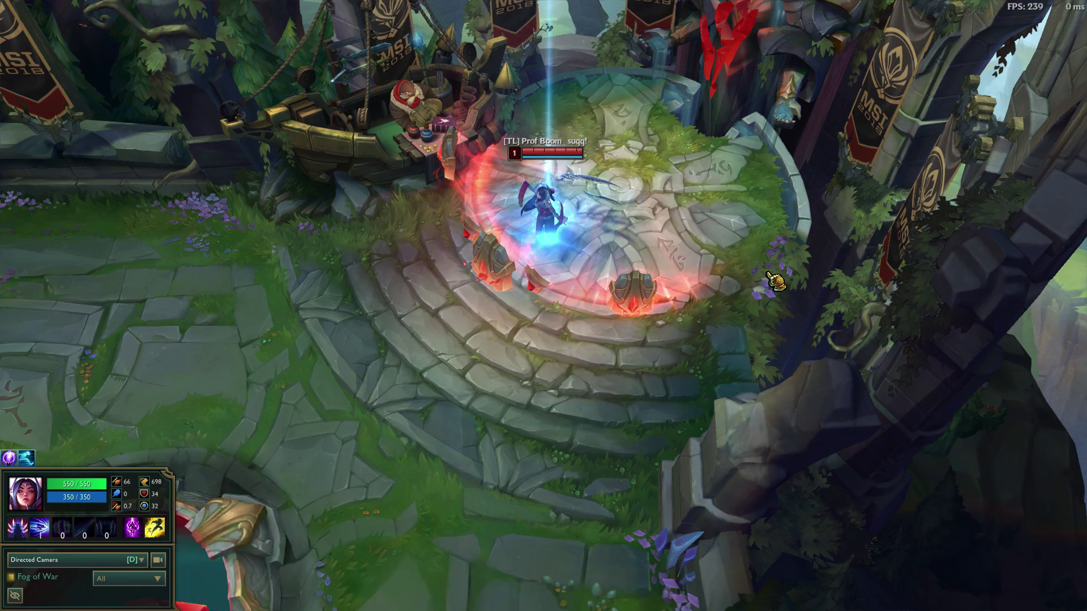
- Show the Blue Team Frames again and focus the replay camera on Singed
key("2")
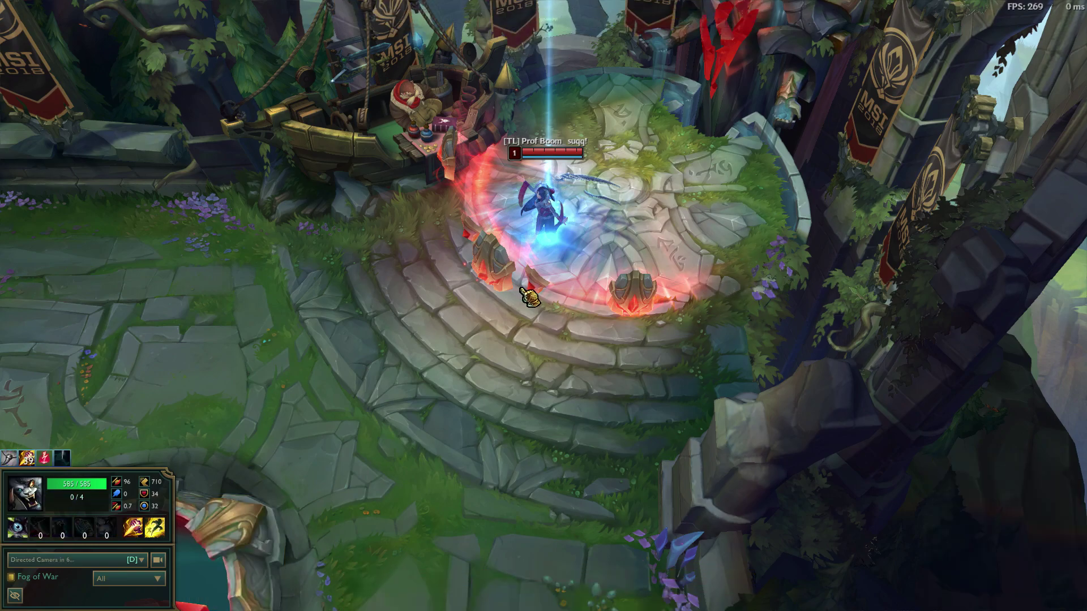
mouse_move(280, 523)
left_click(193, 529)
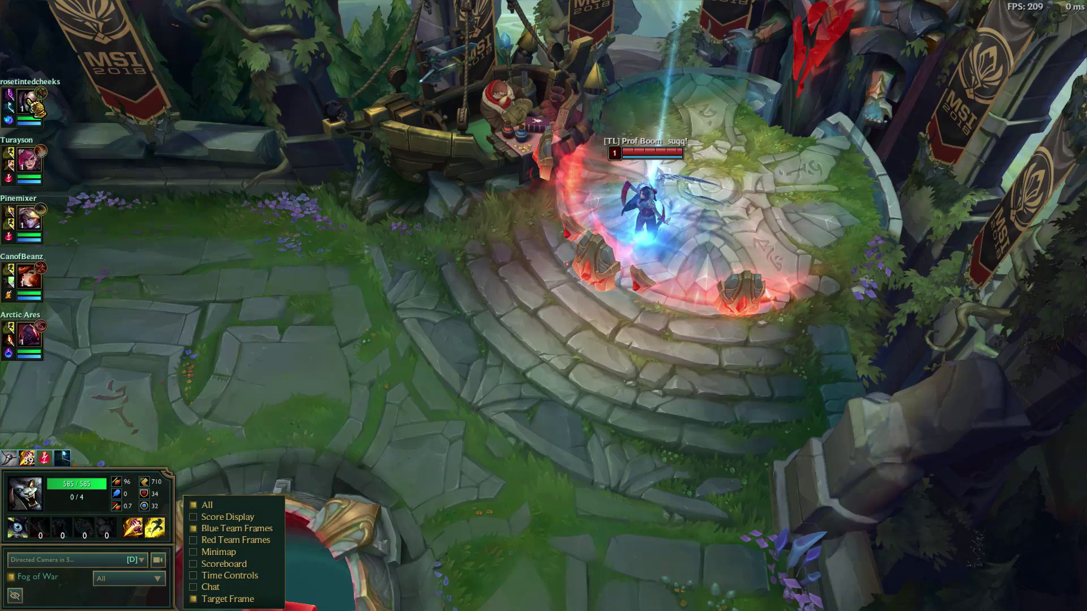
left_click(31, 104)
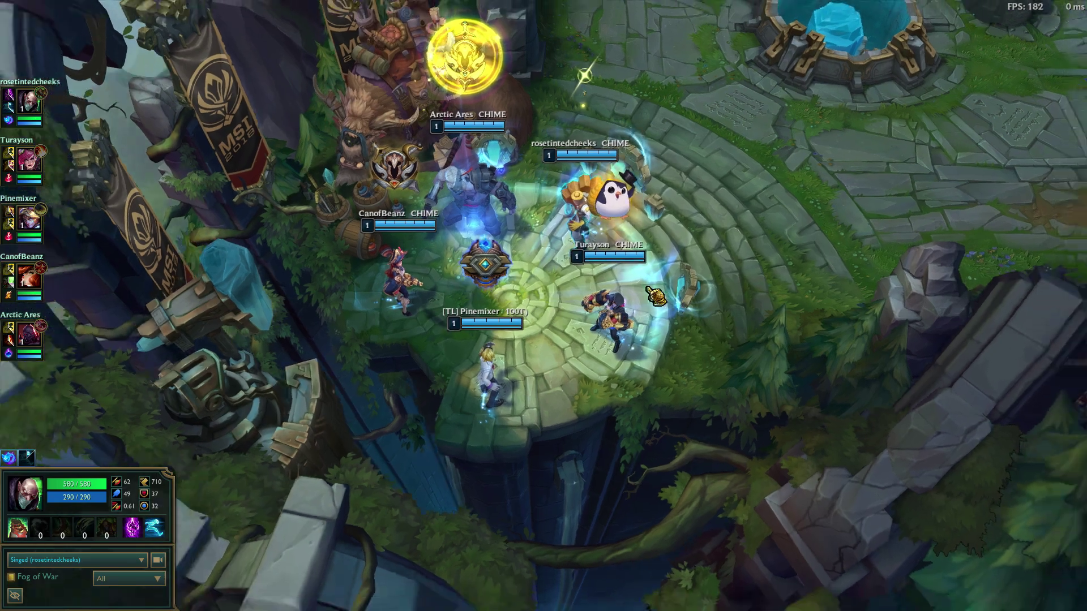
scroll(646, 306, "down", 5)
scroll(647, 305, "up", 2)
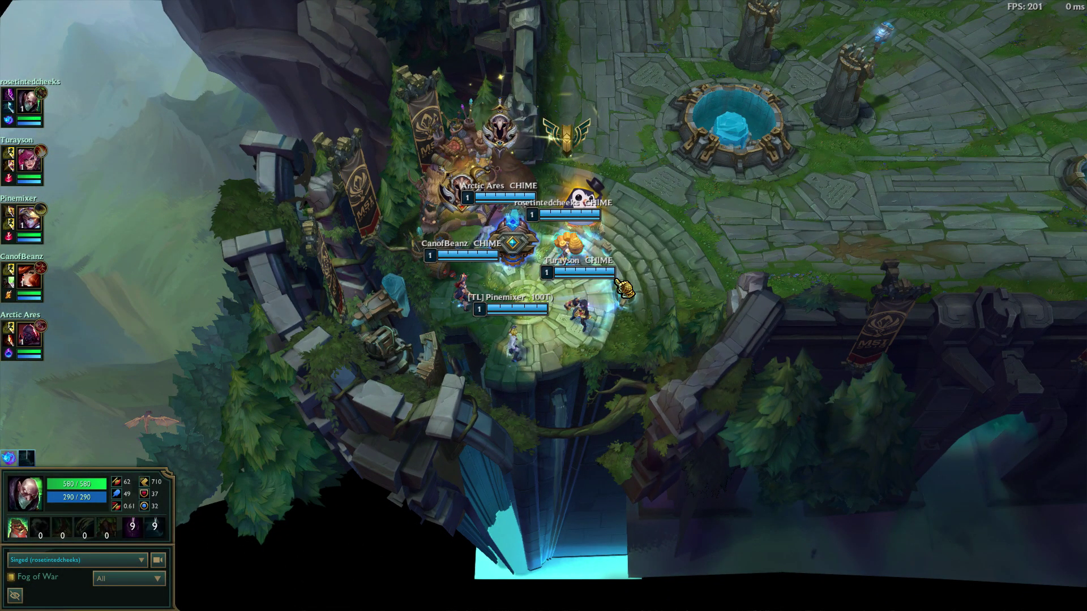
scroll(624, 289, "up", 3)
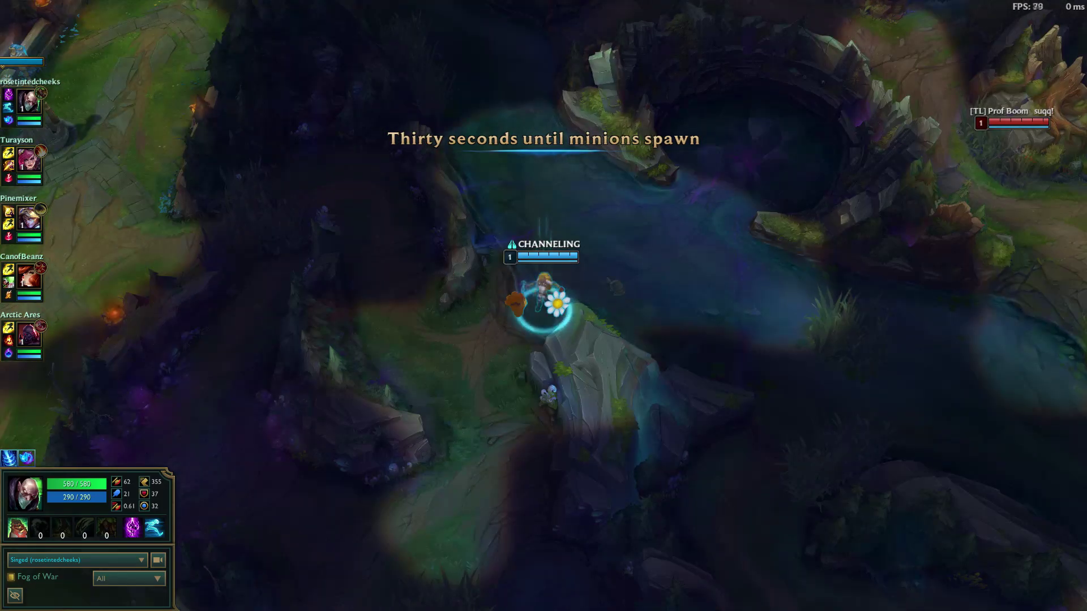
- Show the Time Controls in the replay interface again
key("Tab")
left_click(15, 596)
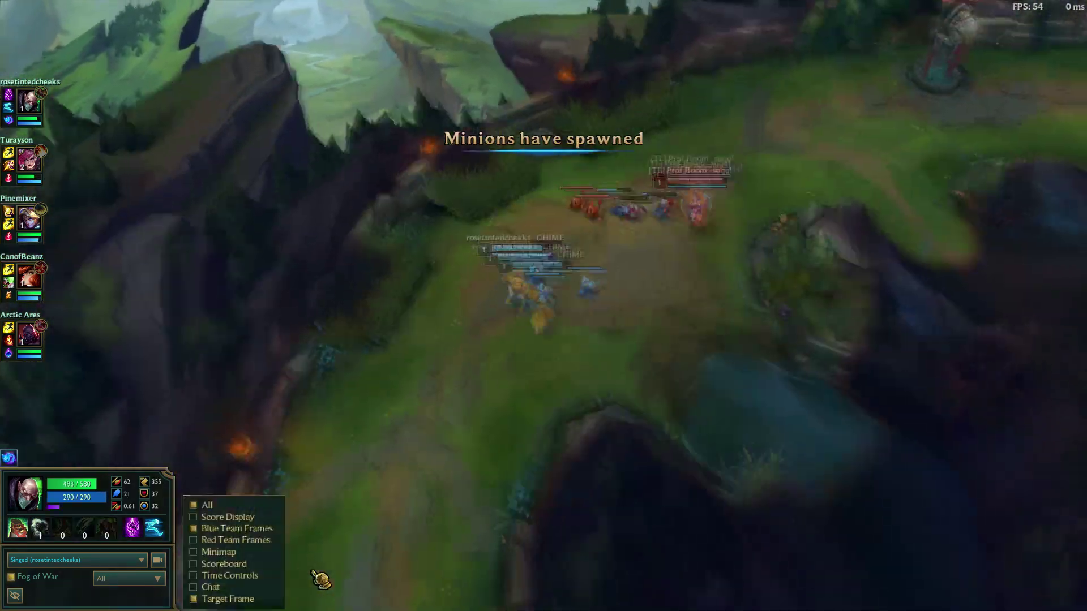
left_click(195, 576)
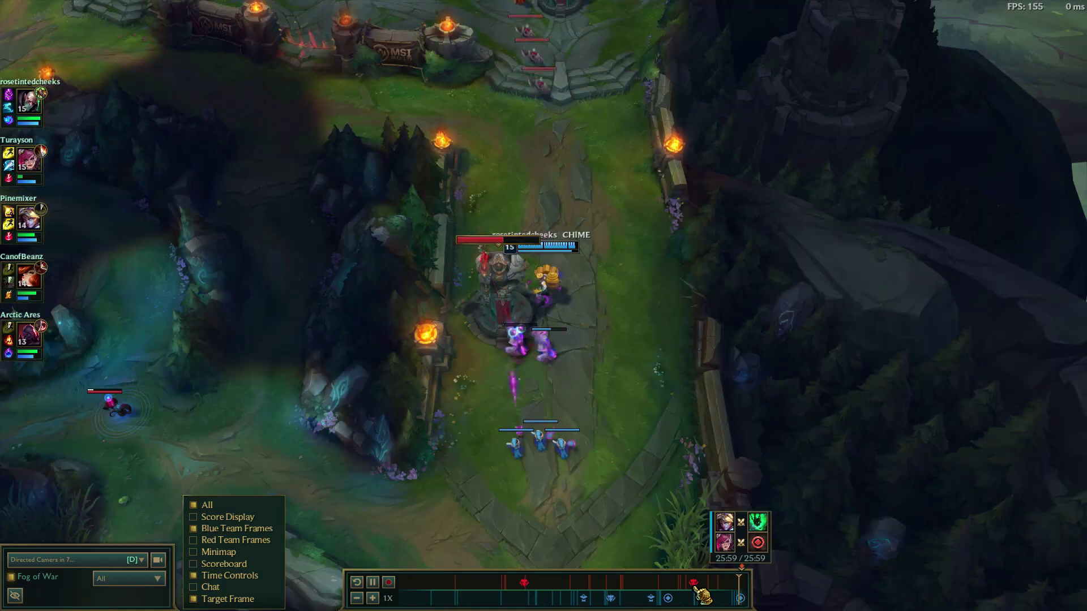
- Jump the replay to just before the last fight near the end of the timeline and focus the camera on Ezreal
left_click(730, 591)
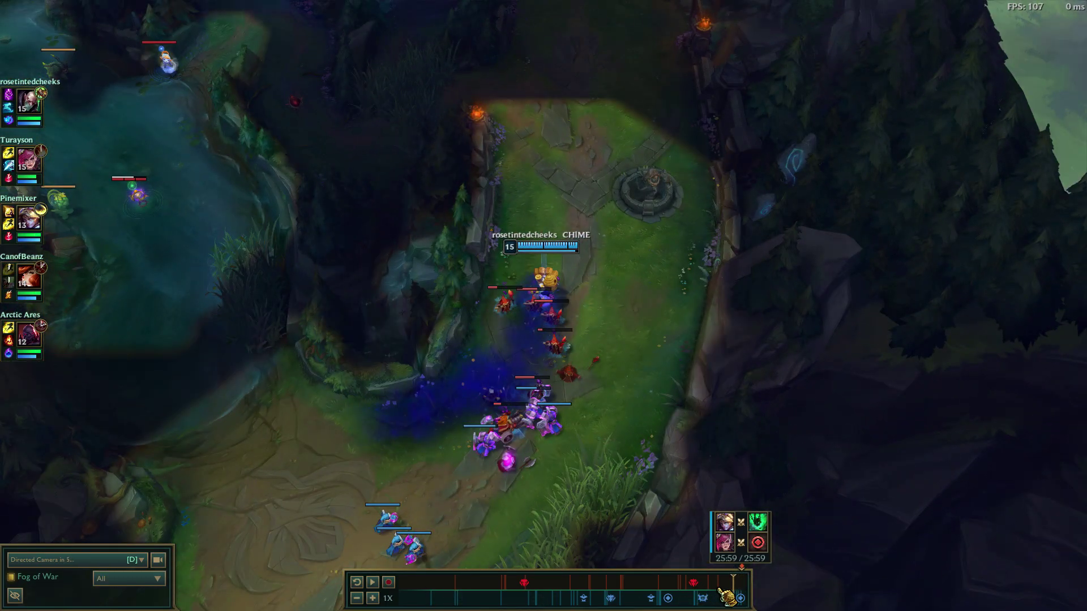
key("F1")
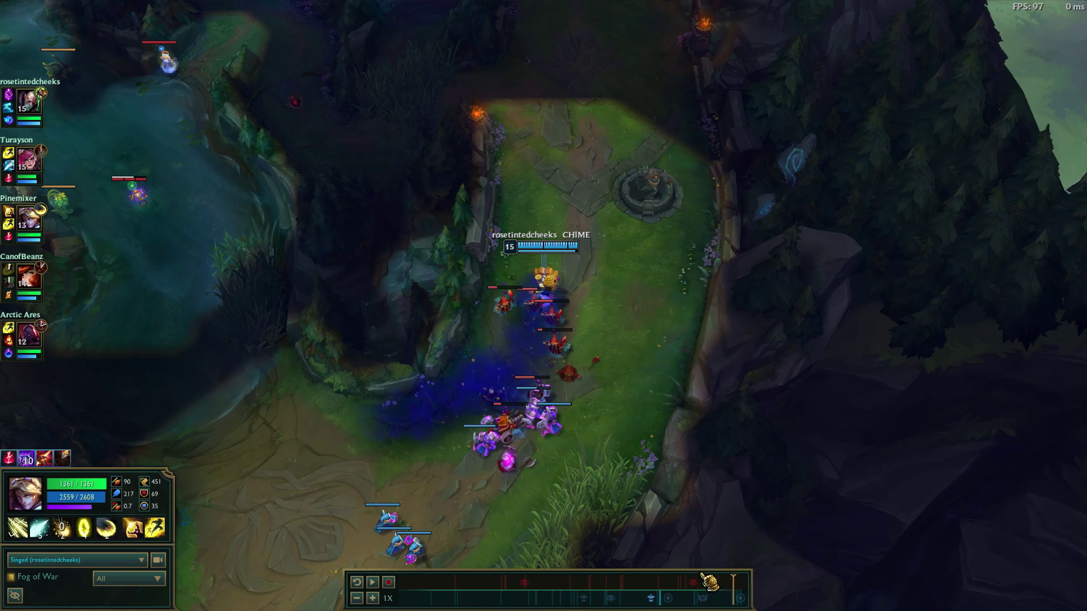
key("F3")
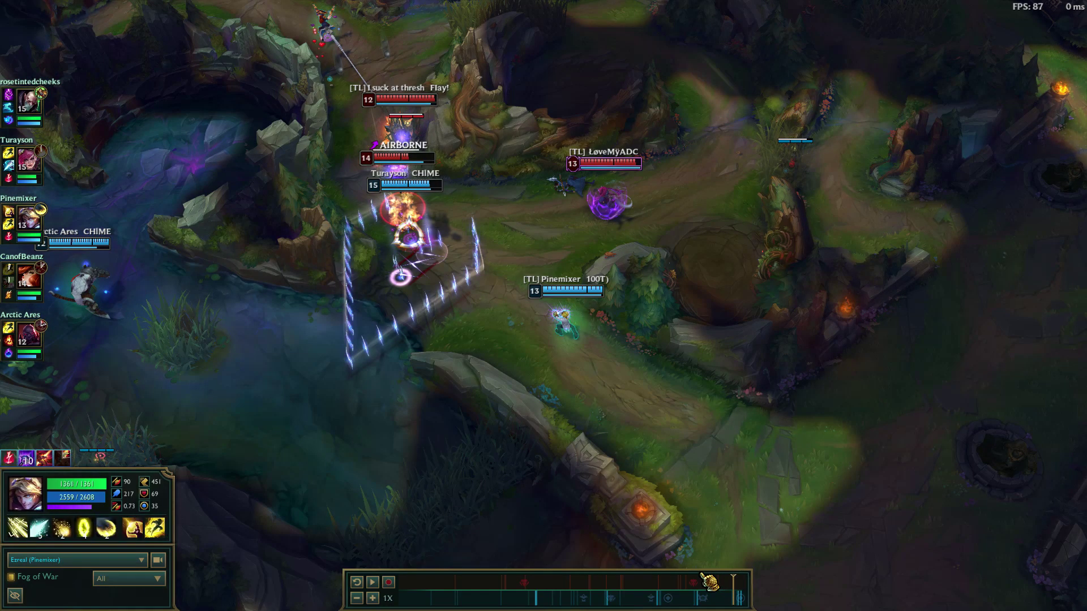
- Play the replay at 8X speed into the fight at the enemy base and pause it
key("space")
key("ctrl+Up")
key("ctrl+Up")
key("ctrl+Up")
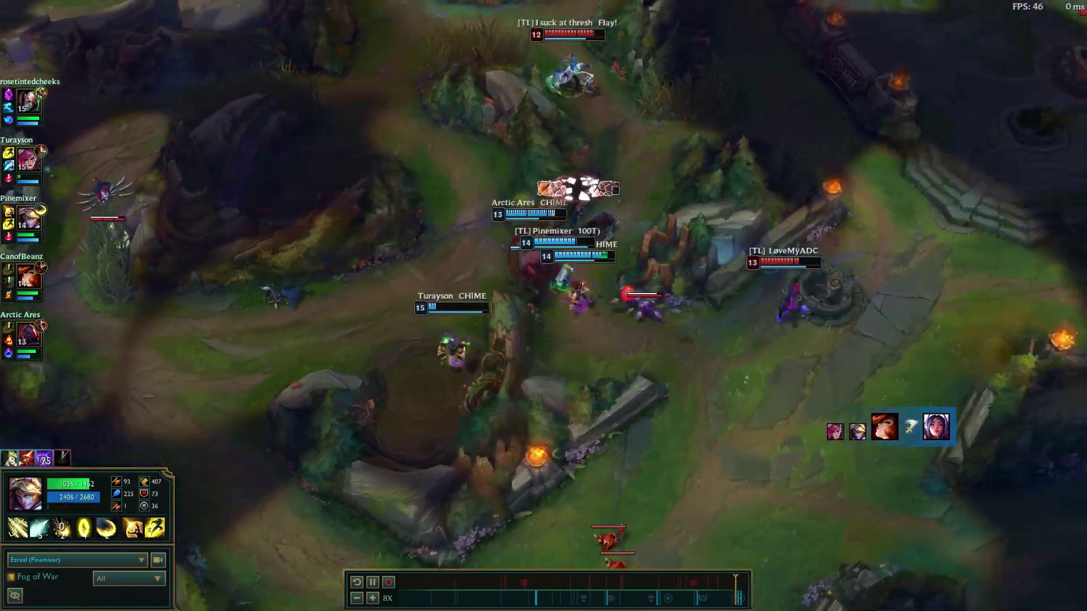
key("space")
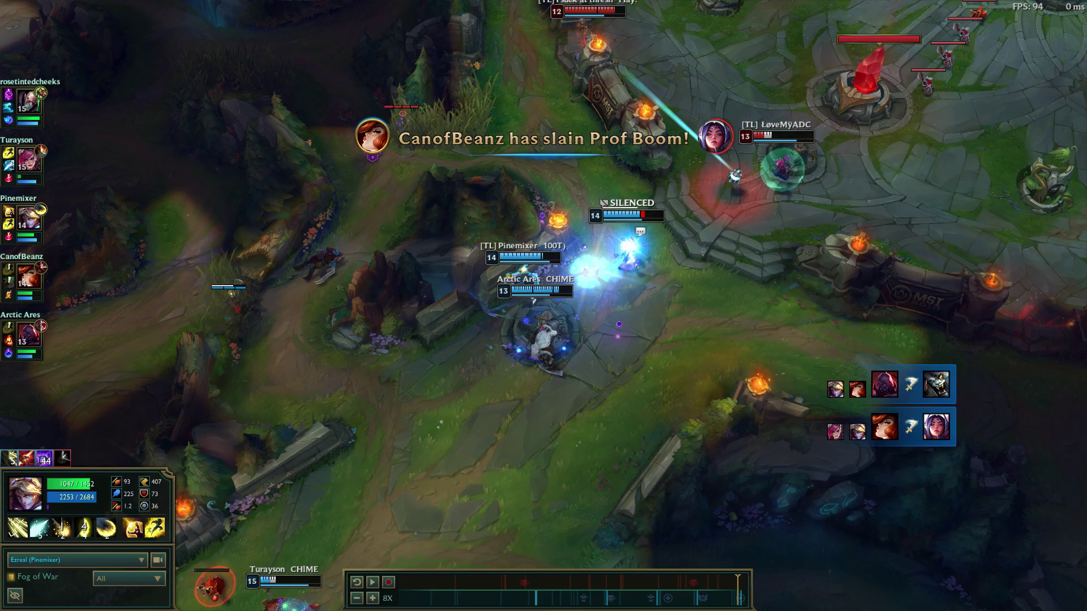
- Lower the replay speed to .25X and frame the paused fight at the enemy base more closely
key("ctrl+Down")
key("ctrl+Down")
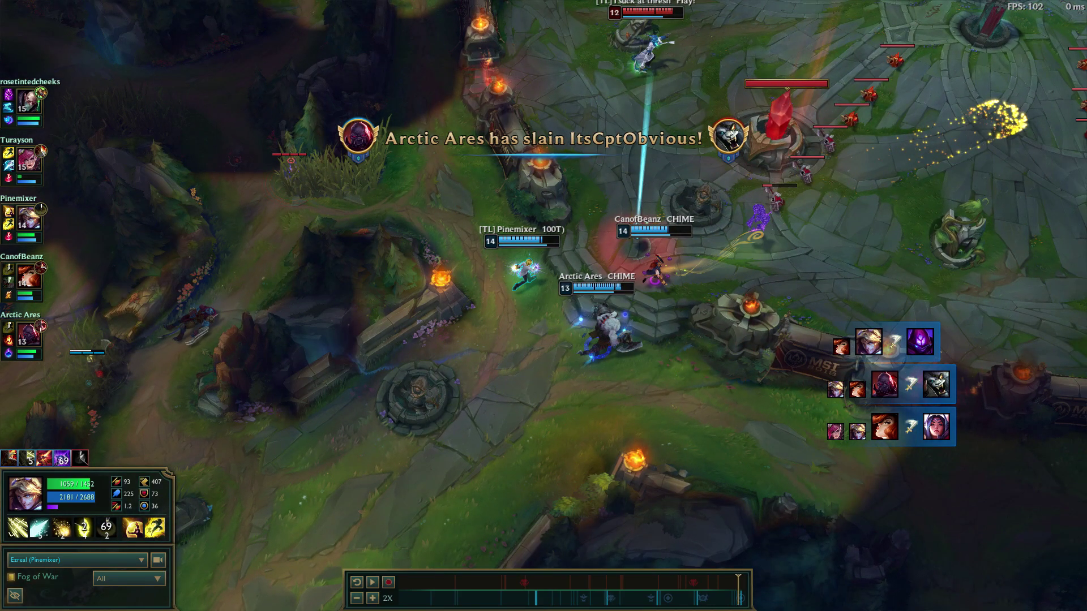
key("ctrl+Down")
key("ctrl+Down")
key("ctrl+Down")
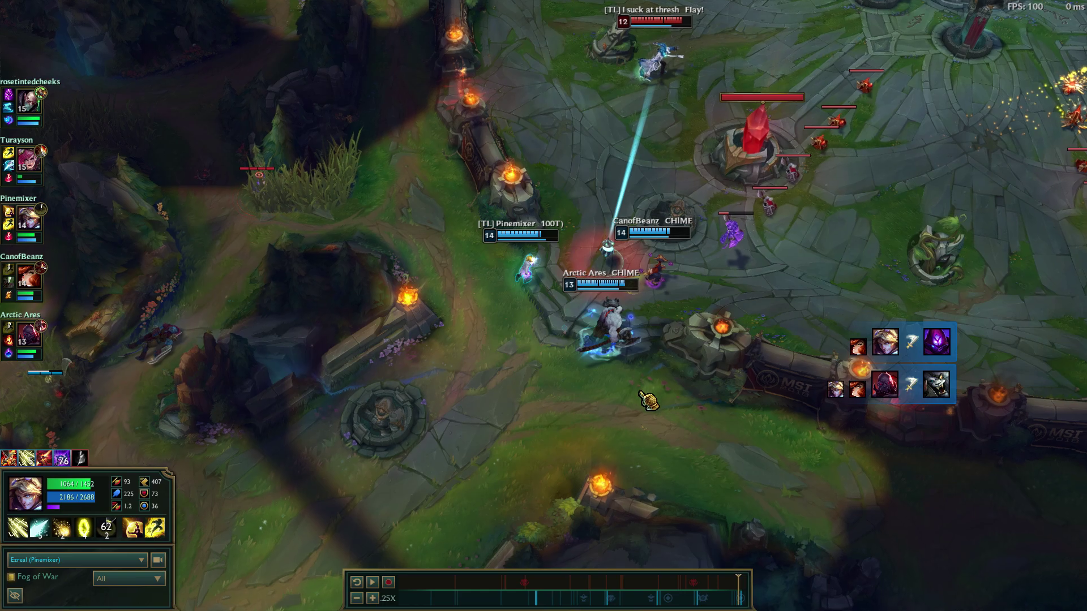
scroll(648, 399, "up", 4)
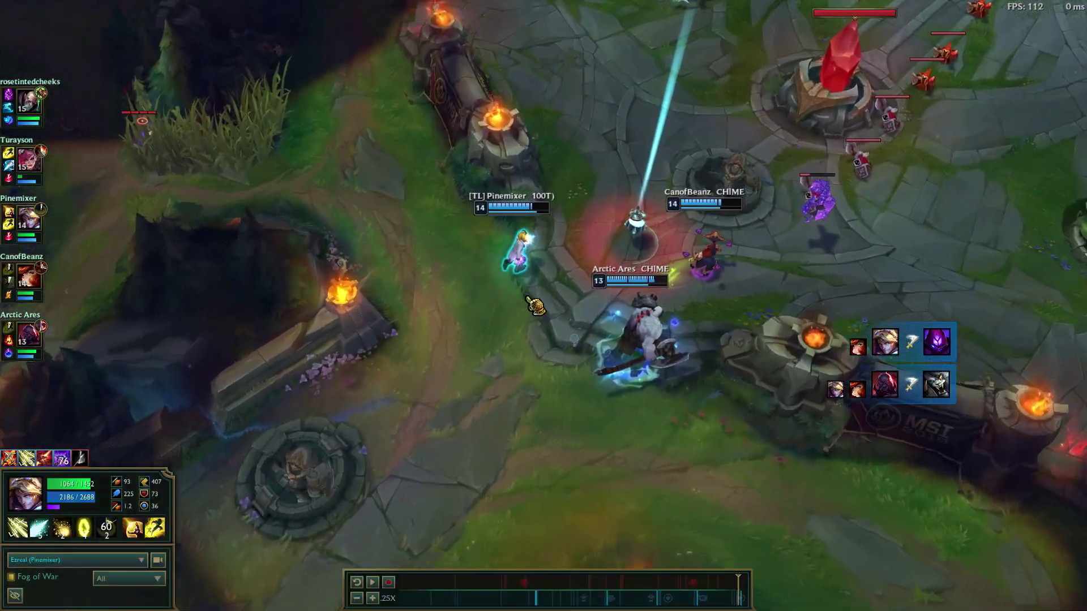
scroll(534, 308, "down", 2)
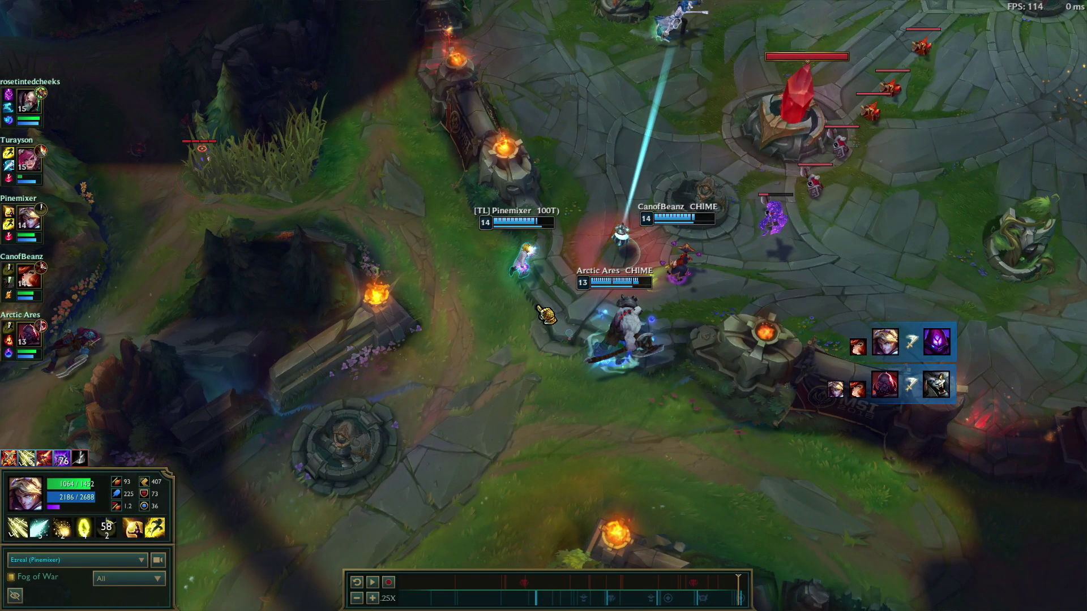
scroll(544, 314, "up", 1)
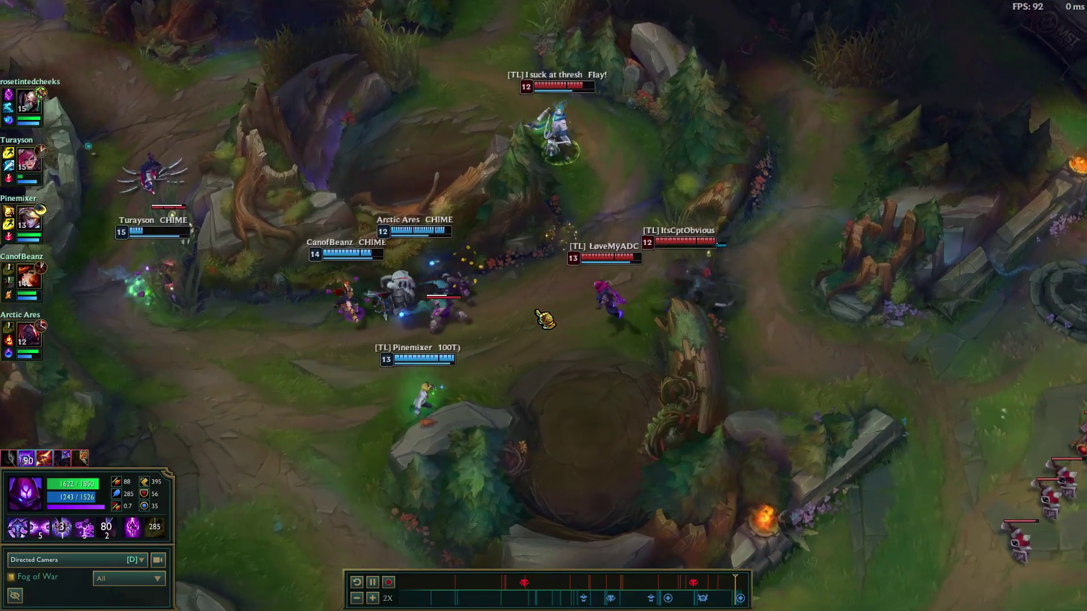
- Slow the directed-camera replay to .25X and pause it on the silenced champion beside the enemy base steps
key("minus")
key("minus")
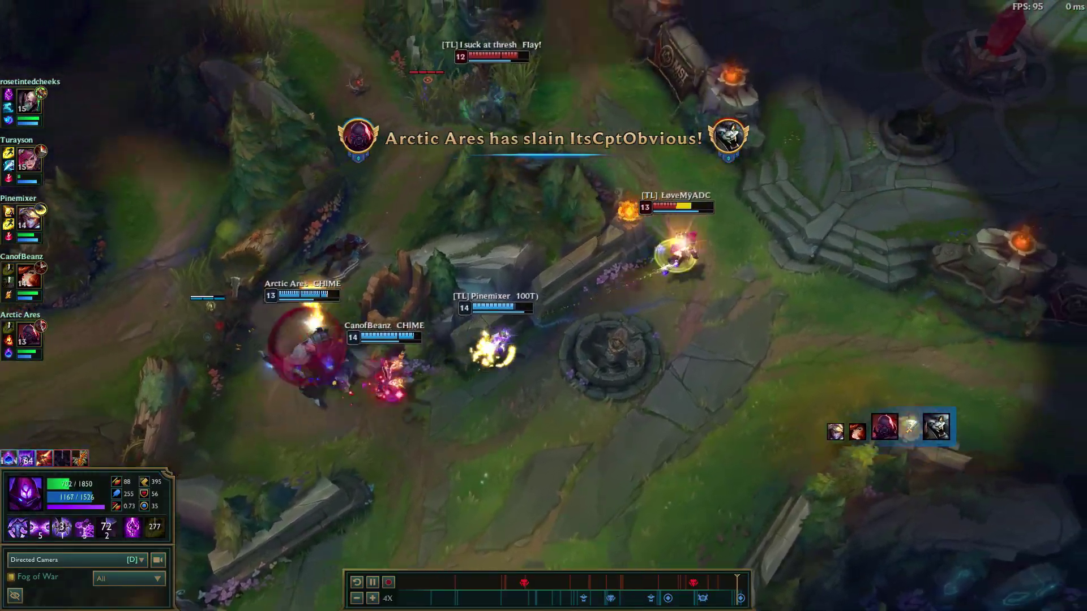
key("minus")
key("minus")
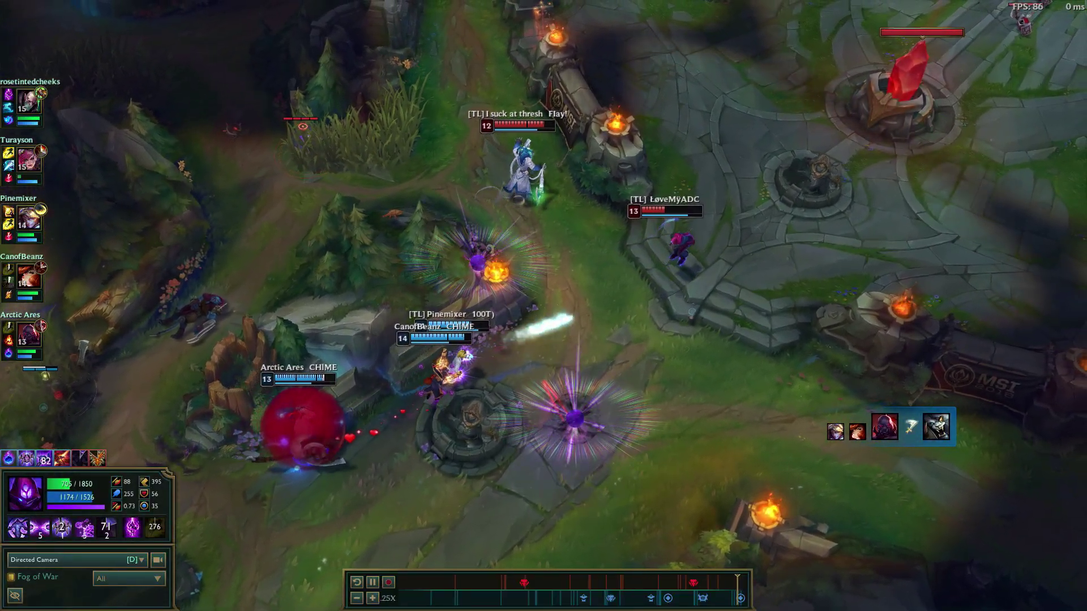
key("plus")
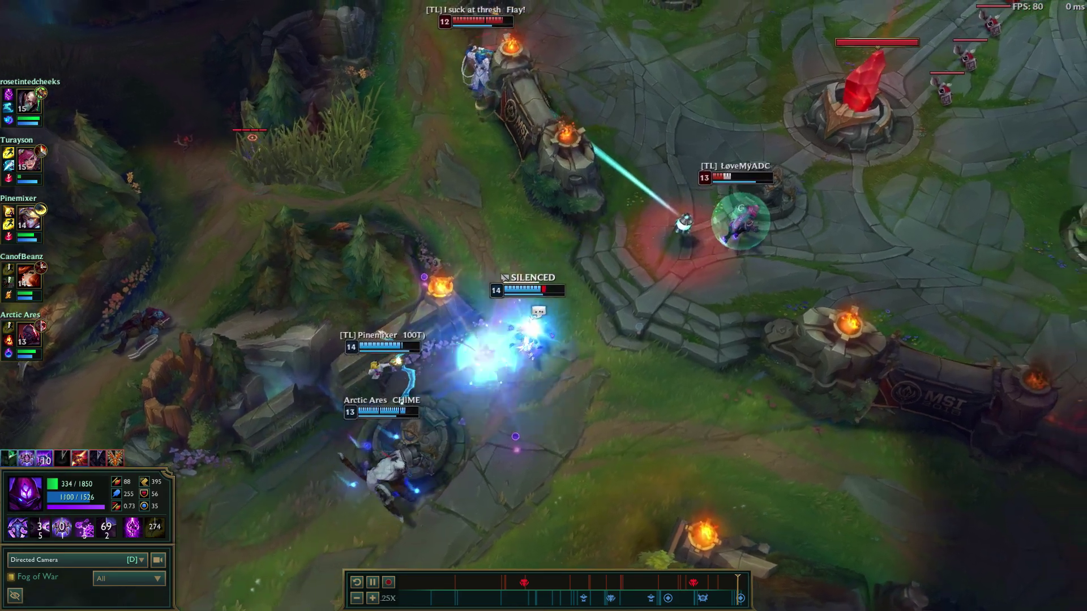
key("minus")
key("p")
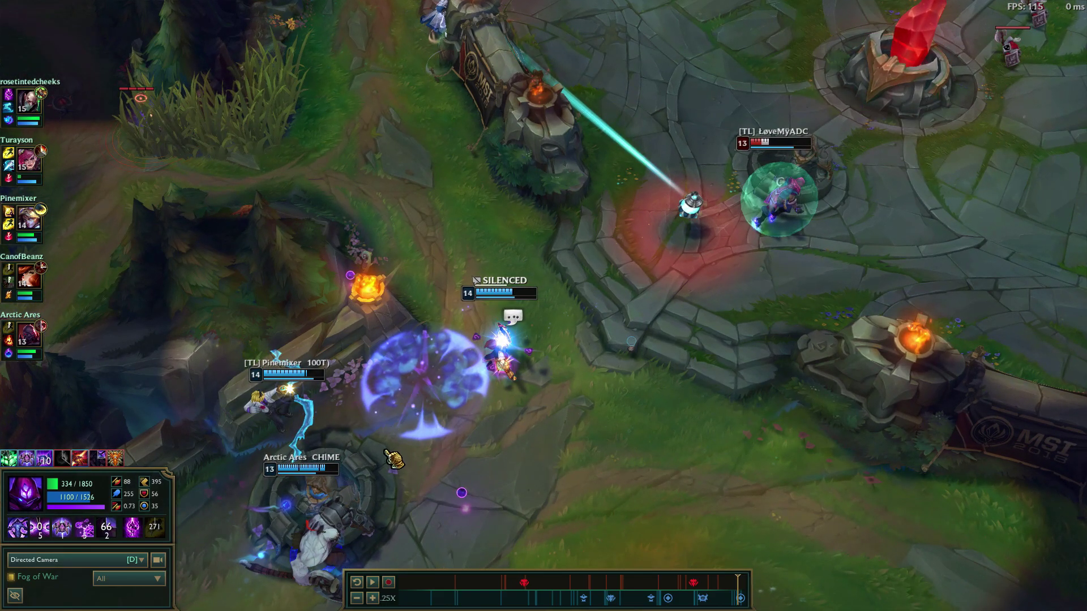
- Switch to Creator Suite, set Replay Playback Speed to 0.15, and turn on Disable Announcer, Disable HUD and Disable Mouse Outlines
key("alt+Tab")
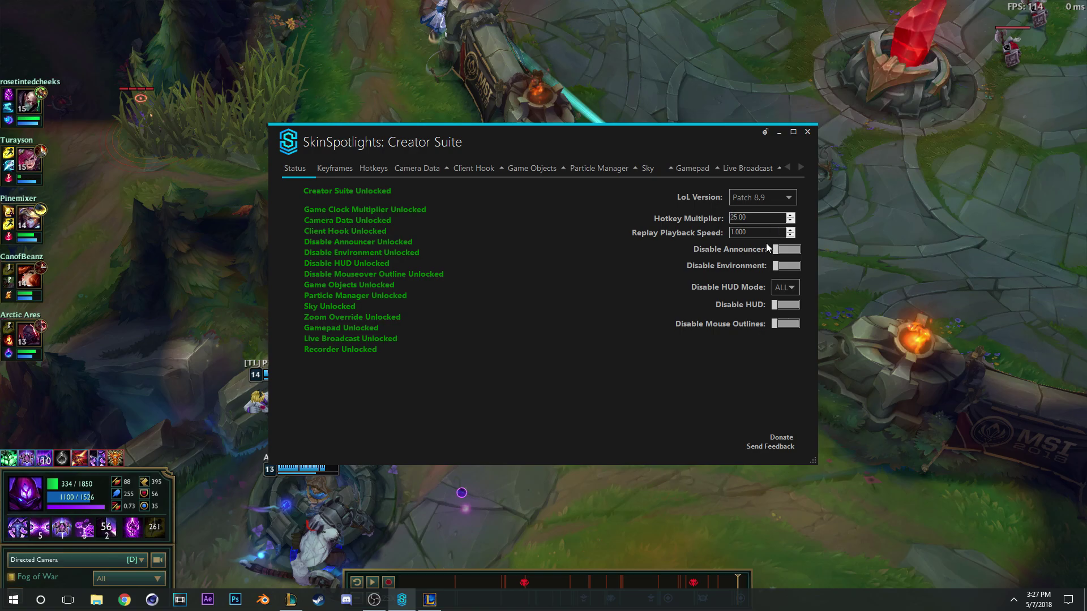
double_click(747, 233)
type(".15")
left_click(786, 249)
left_click(784, 309)
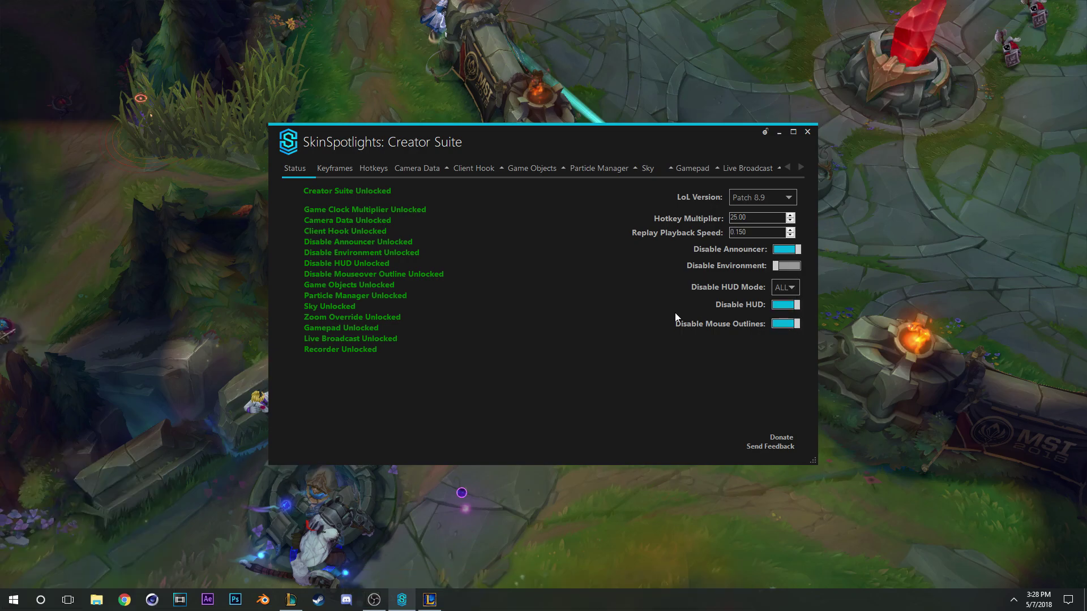
- Turn on Use Replay Playback Speed in the keyframe settings
left_click(332, 174)
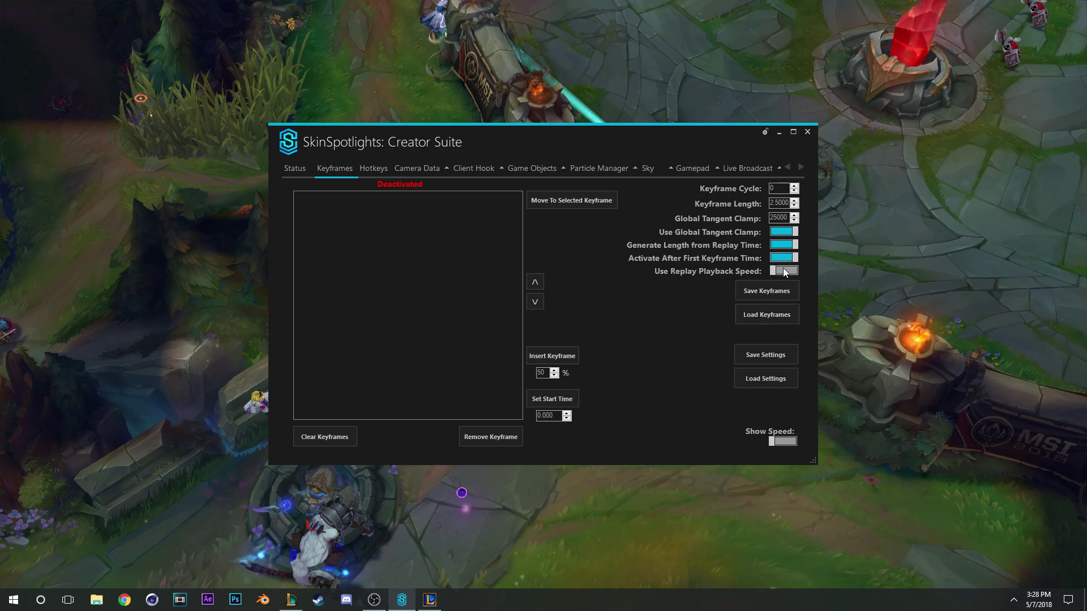
left_click(786, 272)
- Review the hotkeys assigned to the Keyframes and Restore Defaults groups
left_click(379, 170)
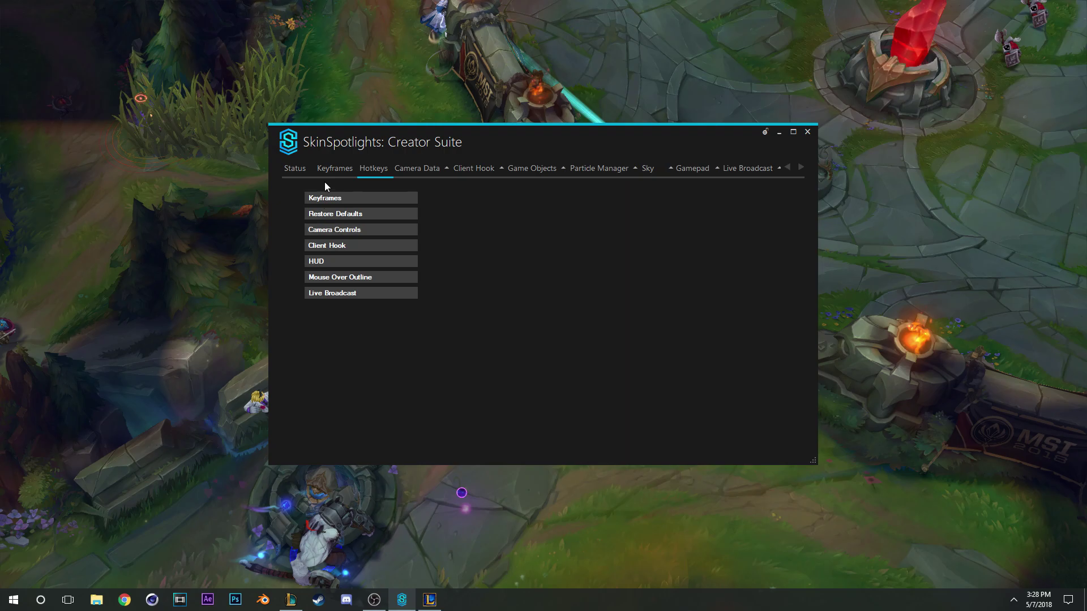
left_click(328, 199)
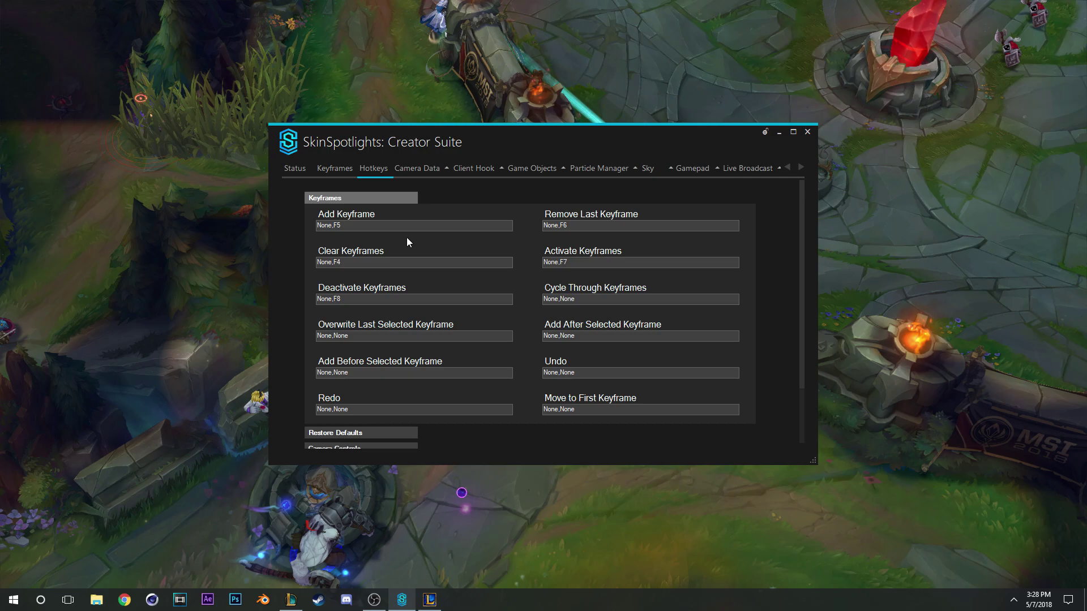
left_click(334, 198)
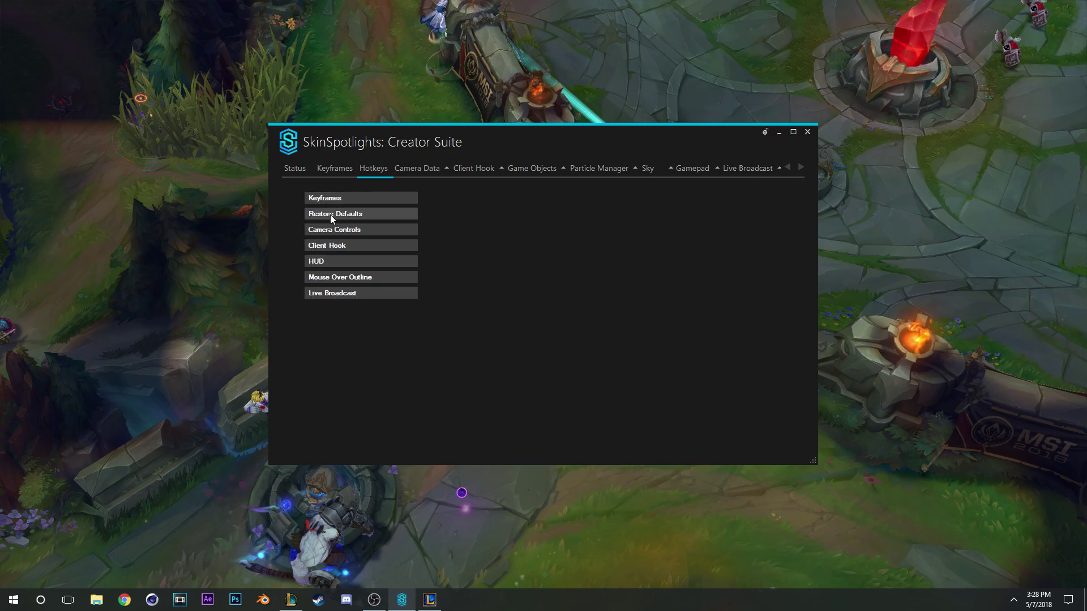
left_click(331, 214)
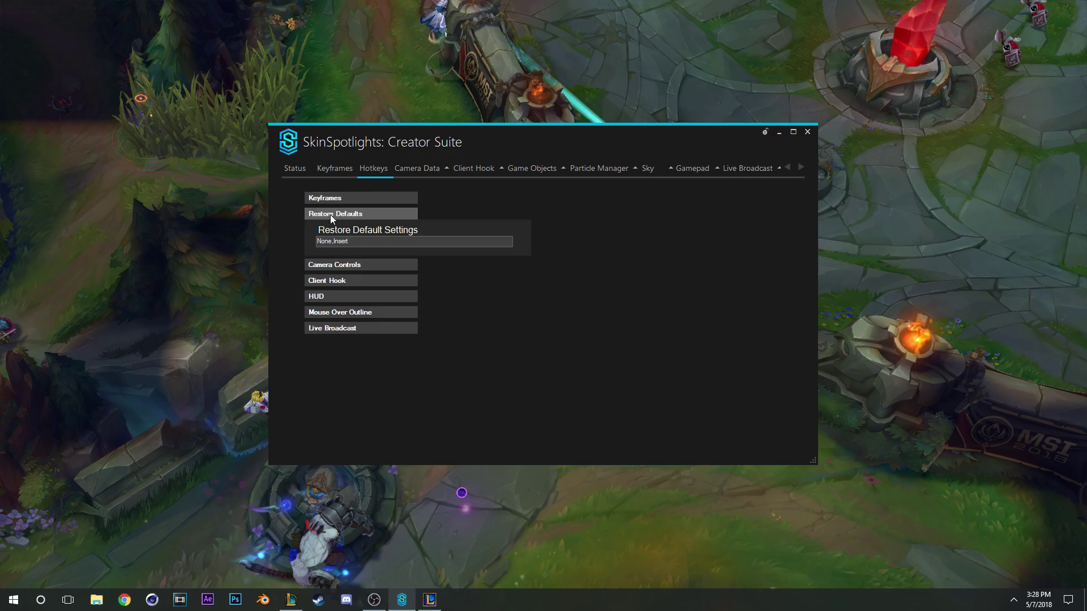
left_click(331, 214)
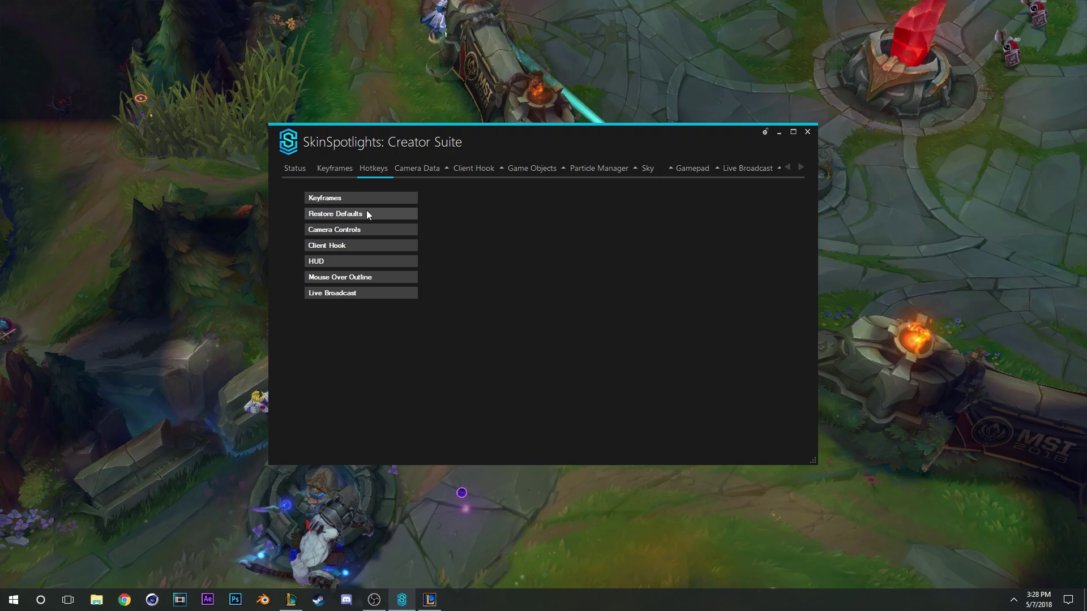
- Set the Camera Mode to FPS in the camera data settings
left_click(425, 169)
left_click(742, 285)
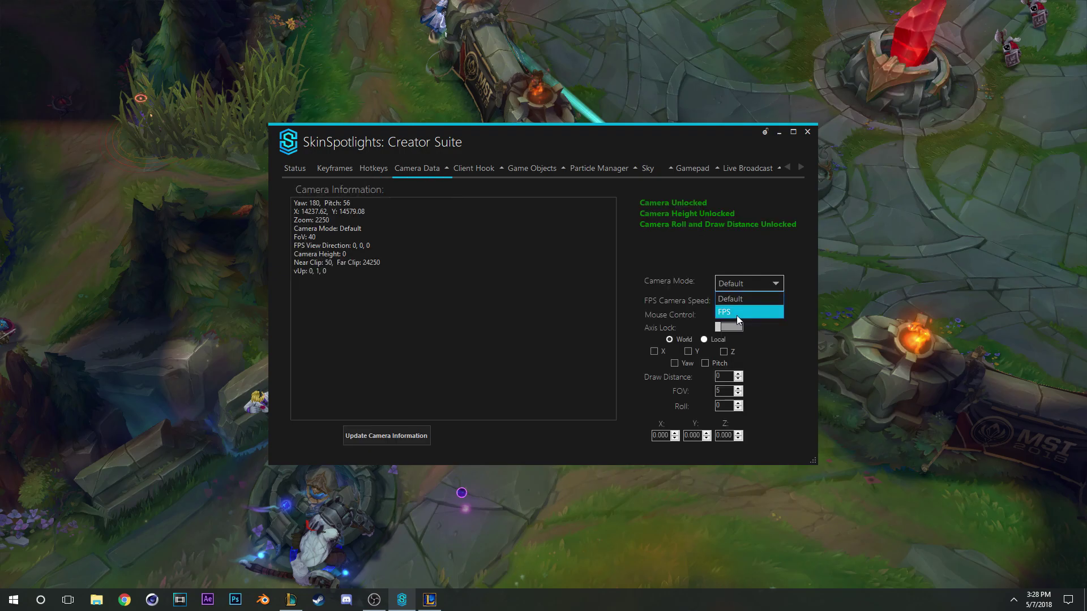
left_click(734, 313)
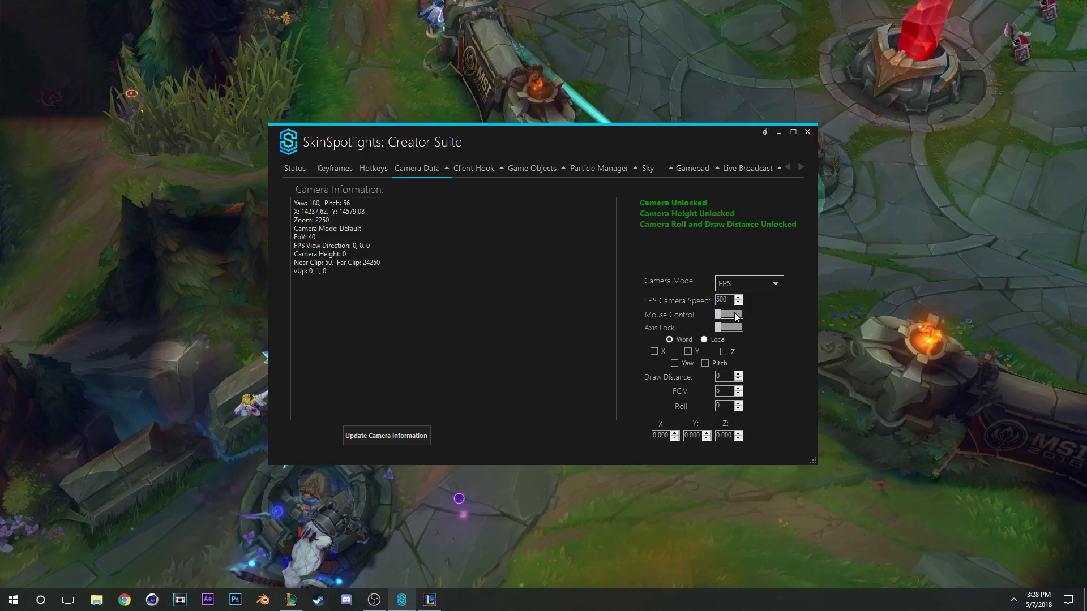
- Recheck the Restore Defaults hotkey and the Camera Mode choices, keeping FPS selected
left_click(370, 176)
left_click(363, 213)
left_click(360, 214)
left_click(417, 169)
left_click(734, 283)
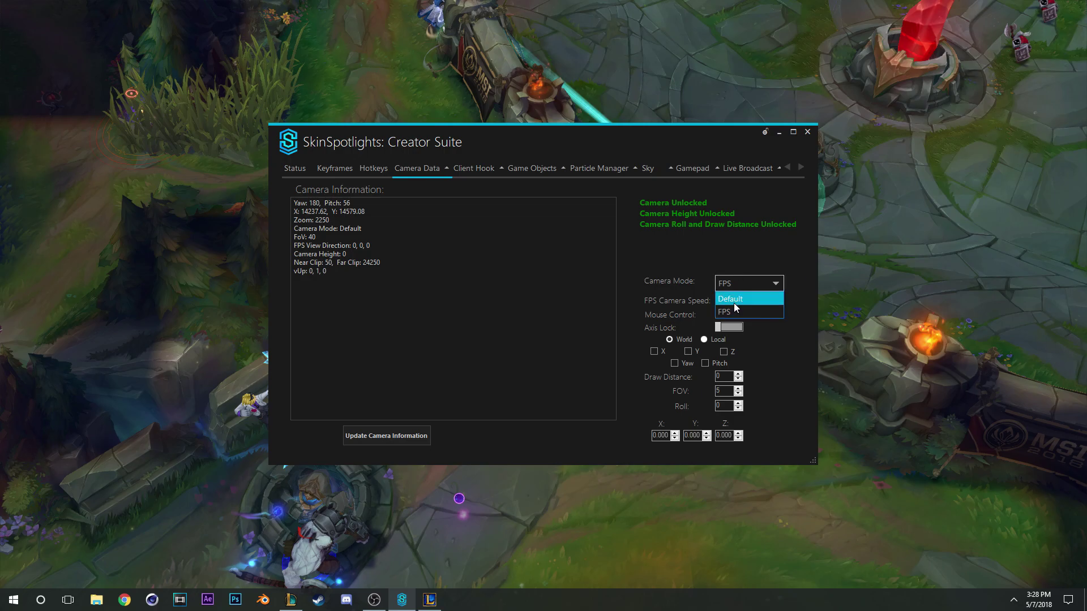
left_click(737, 314)
- Review the Camera Controls hotkeys for pitch, yaw, height, FOV, roll and draw distance
left_click(378, 174)
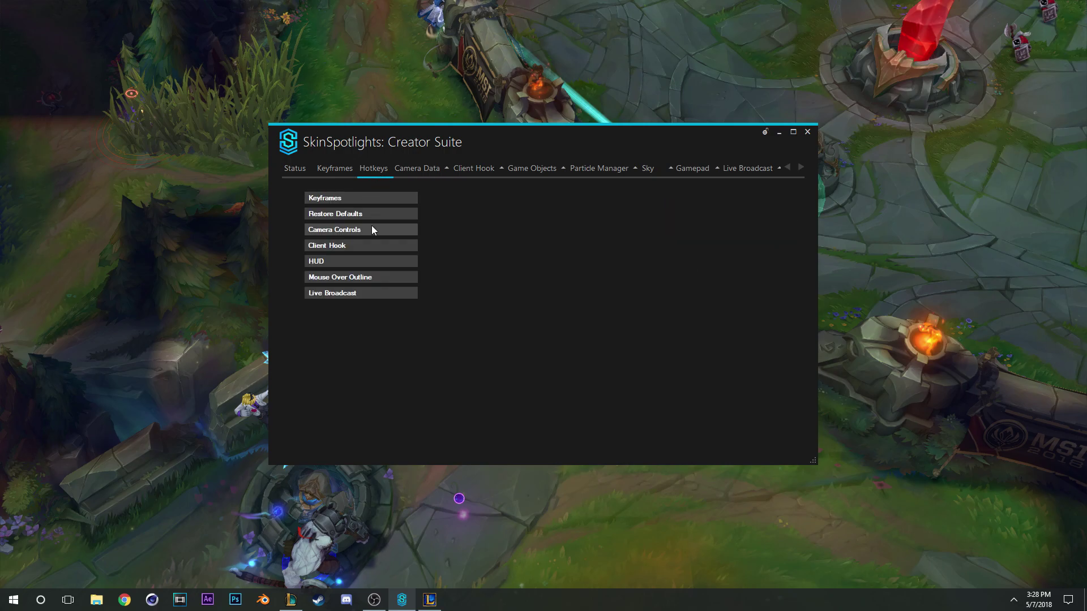
left_click(332, 233)
scroll(369, 269, "down", 2)
scroll(372, 269, "up", 2)
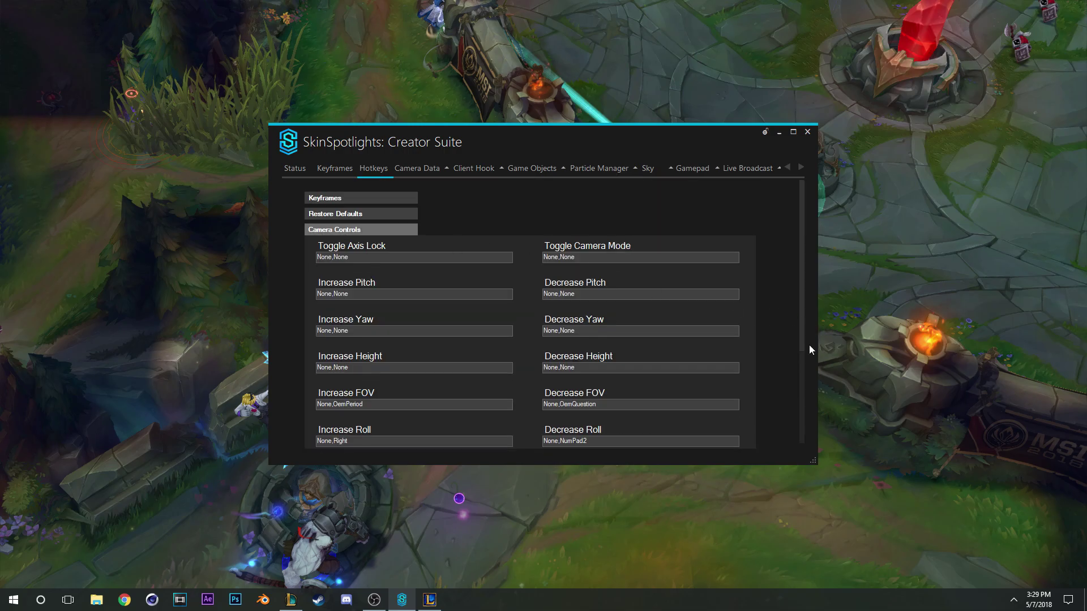
scroll(801, 335, "down", 1)
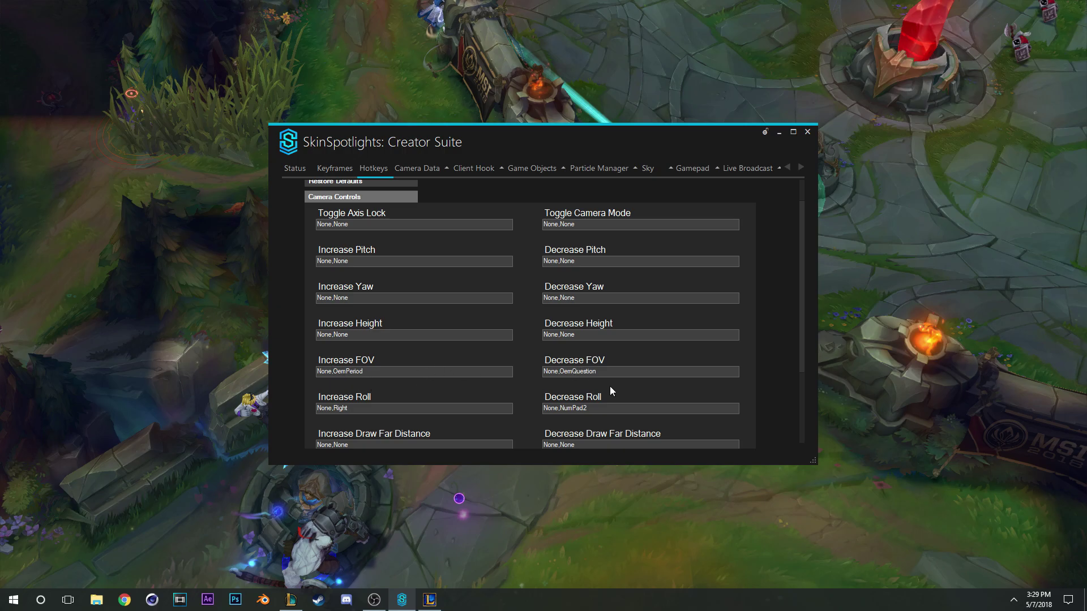
- Switch to the League of Legends replay and test the FPS camera by rotating it both ways over the paused fight
left_click(779, 133)
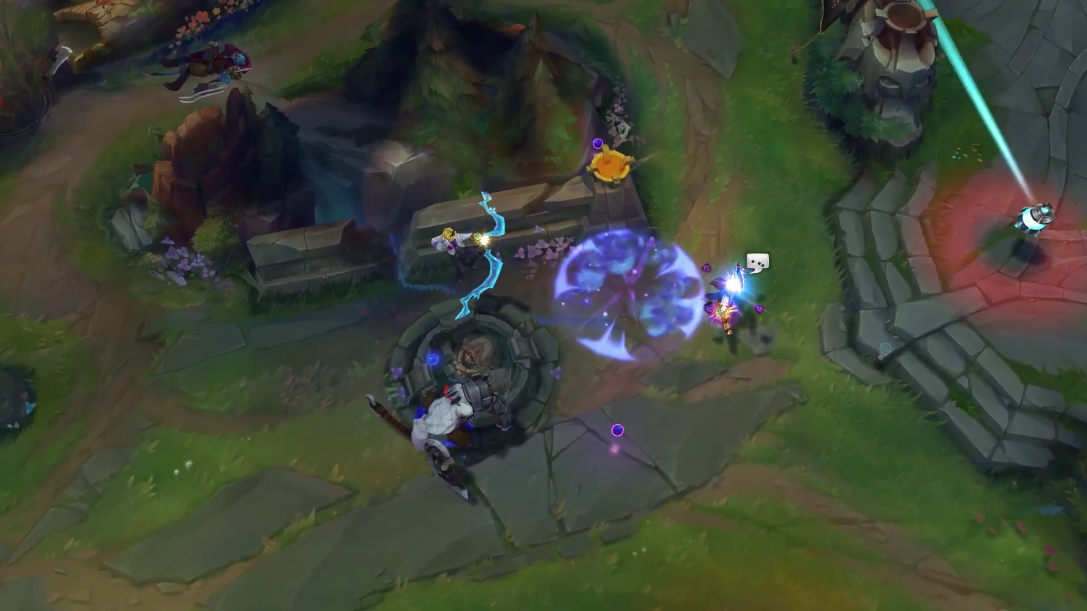
key("alt+Tab")
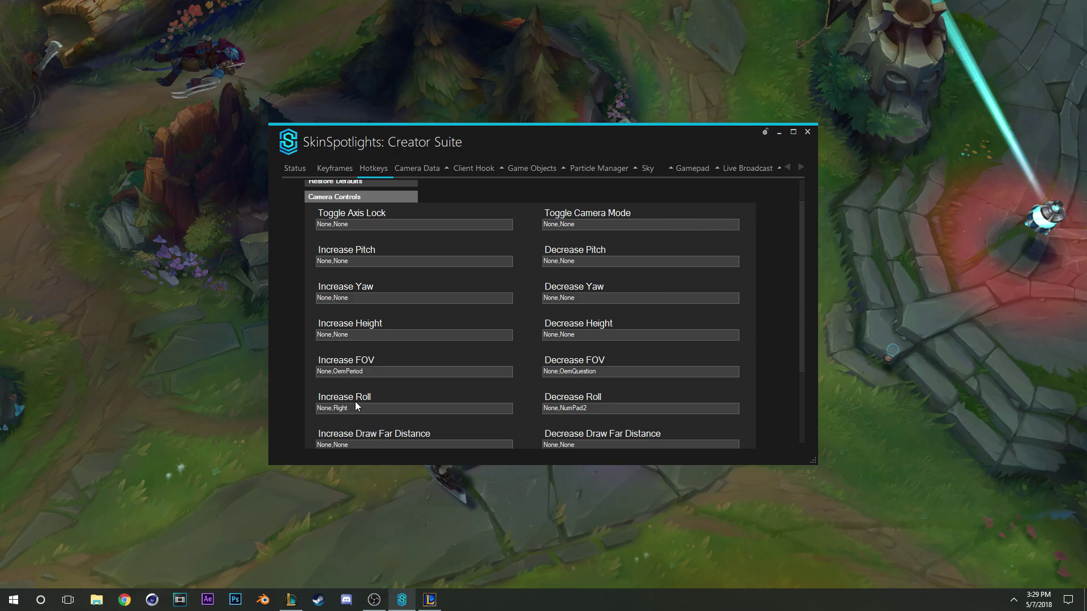
left_click(852, 433)
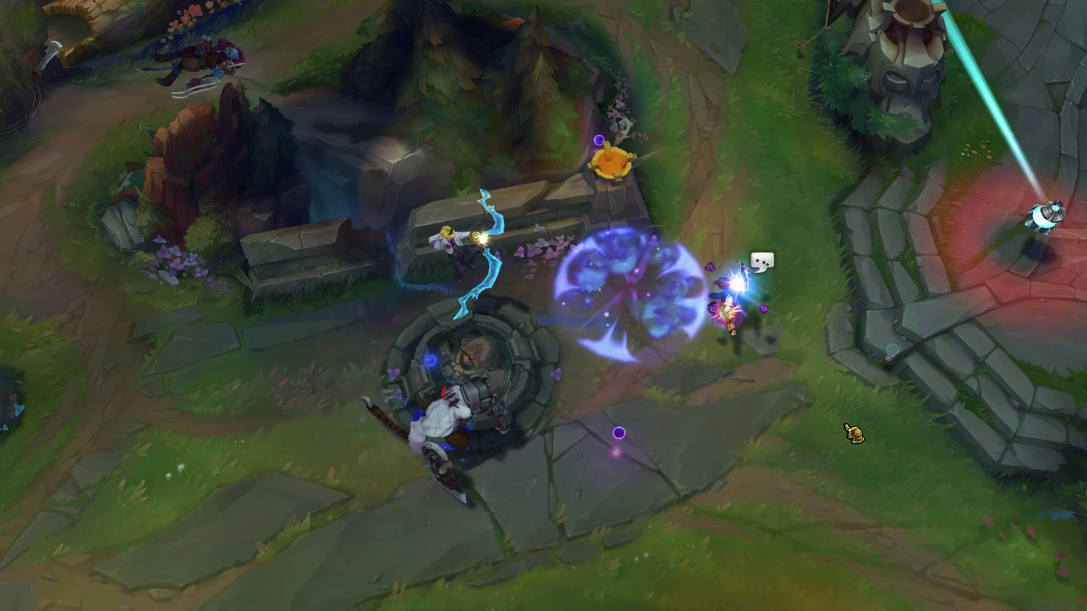
key("q")
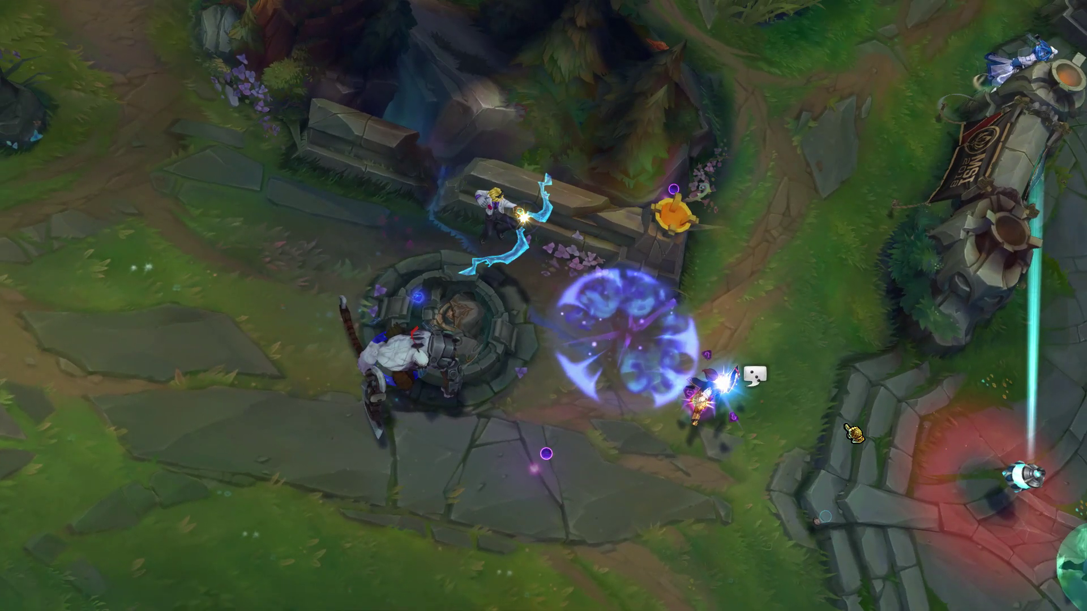
key("e")
key("e")
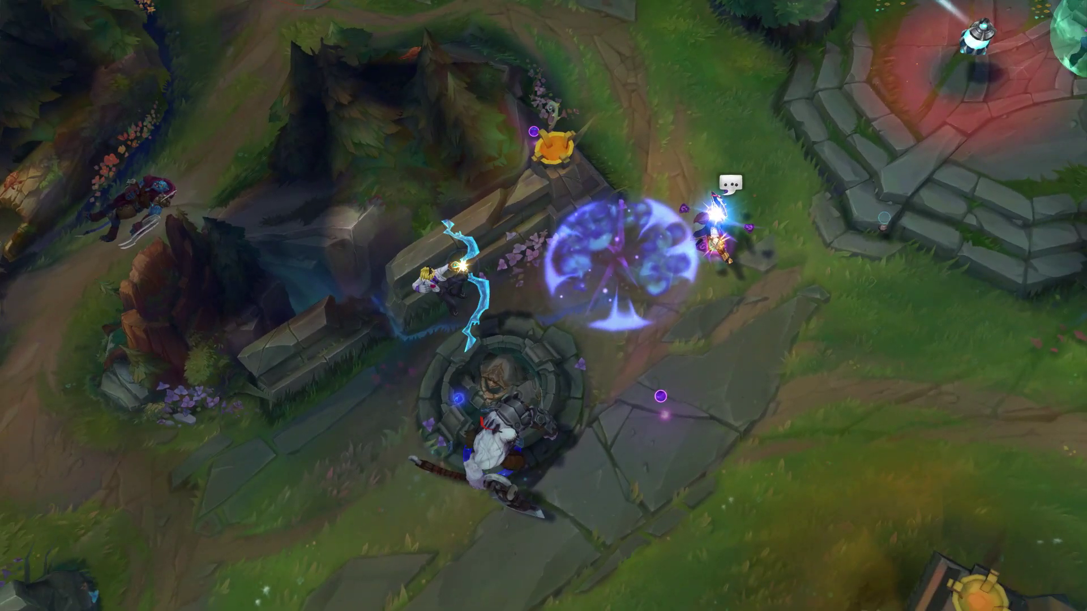
key("q")
- Switch back to Creator Suite and look over the Camera Controls hotkeys again
key("alt+Tab")
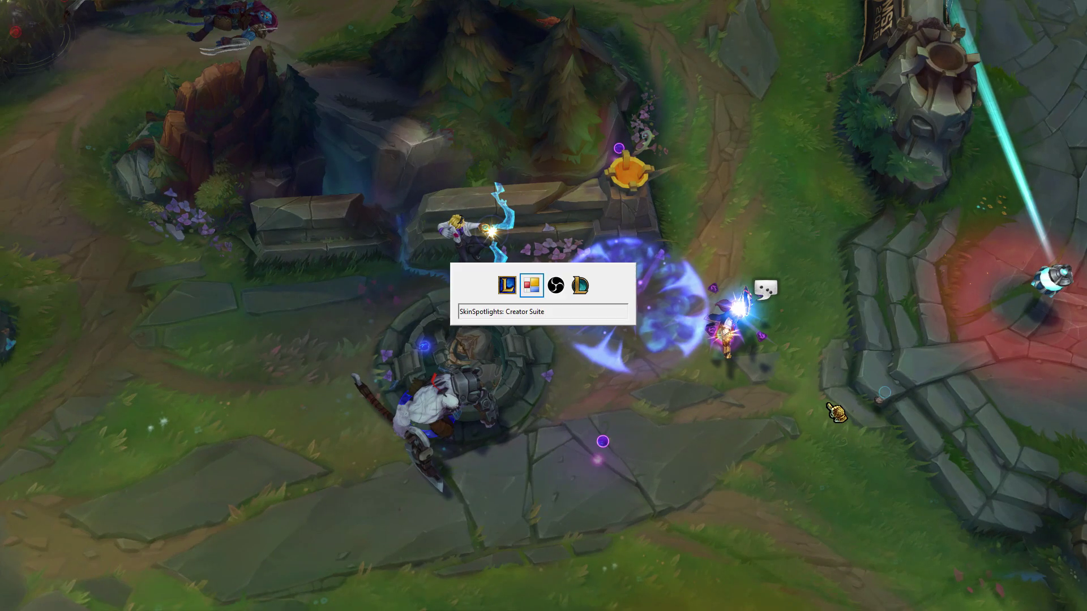
scroll(466, 368, "down", 2)
scroll(463, 368, "up", 2)
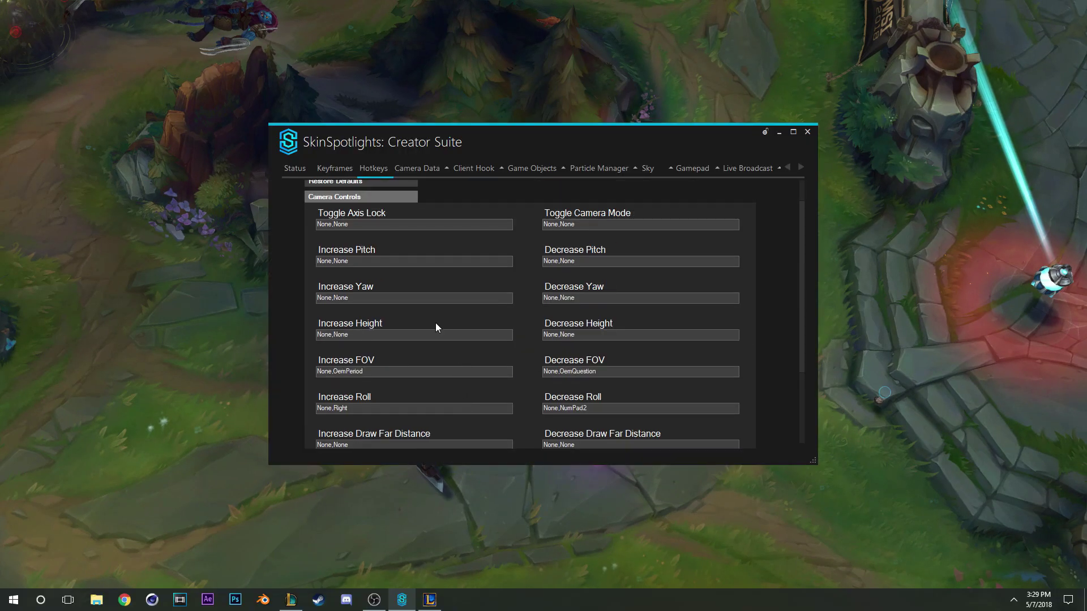
- Collapse the Camera Controls hotkeys and glance over the Keyframes settings and the list of hotkey groups
left_click(337, 195)
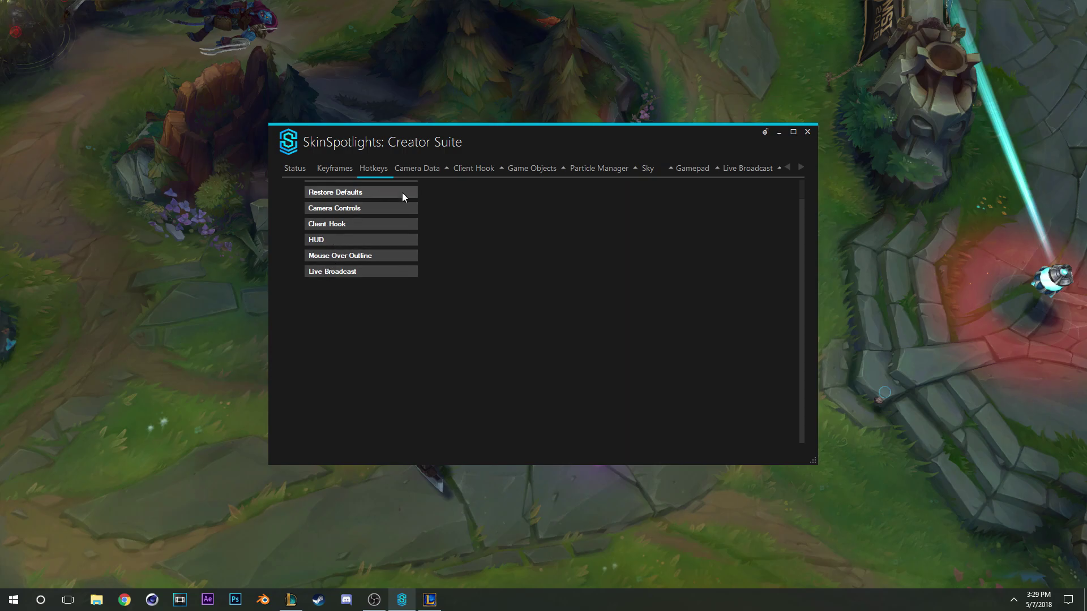
left_click(420, 170)
left_click(349, 169)
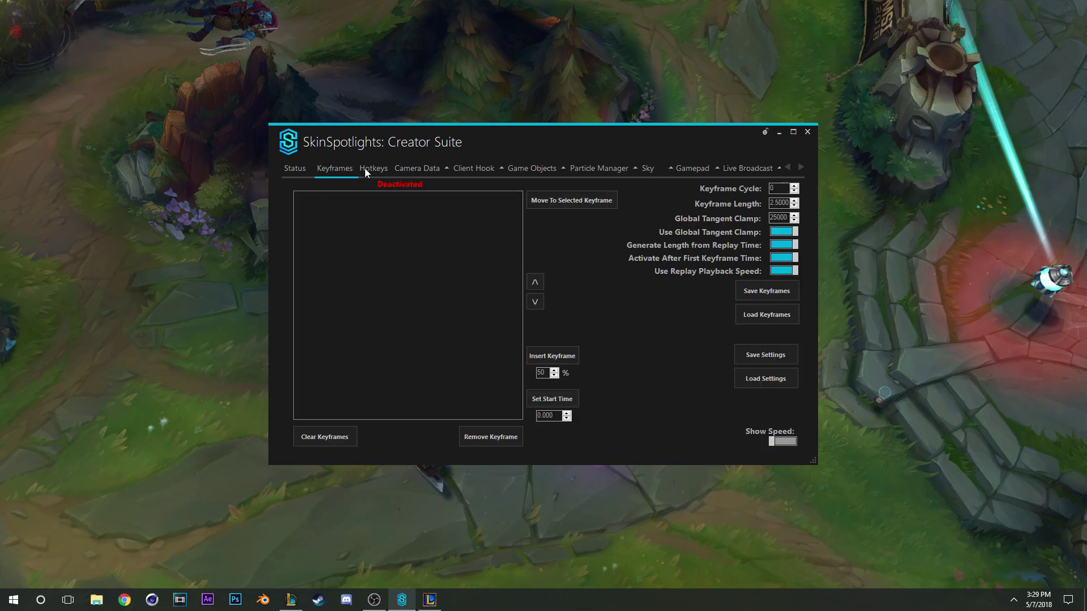
left_click(385, 169)
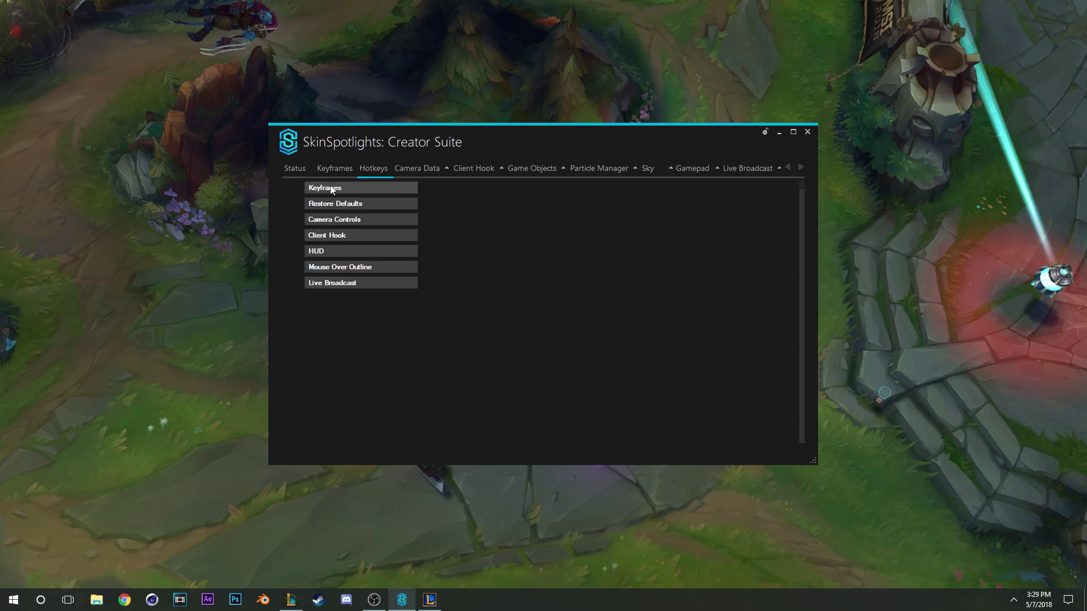
- Set the FPS camera speed to 12 and switch to the replay to frame a low-angle shot of the airborne champion
left_click(425, 171)
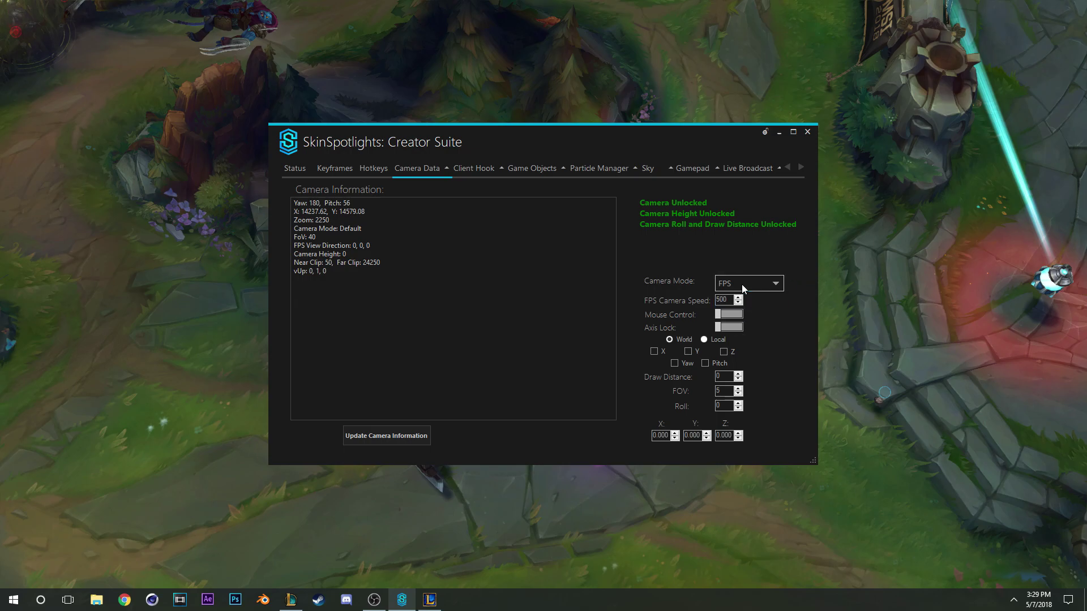
double_click(723, 300)
type("12")
left_click(674, 497)
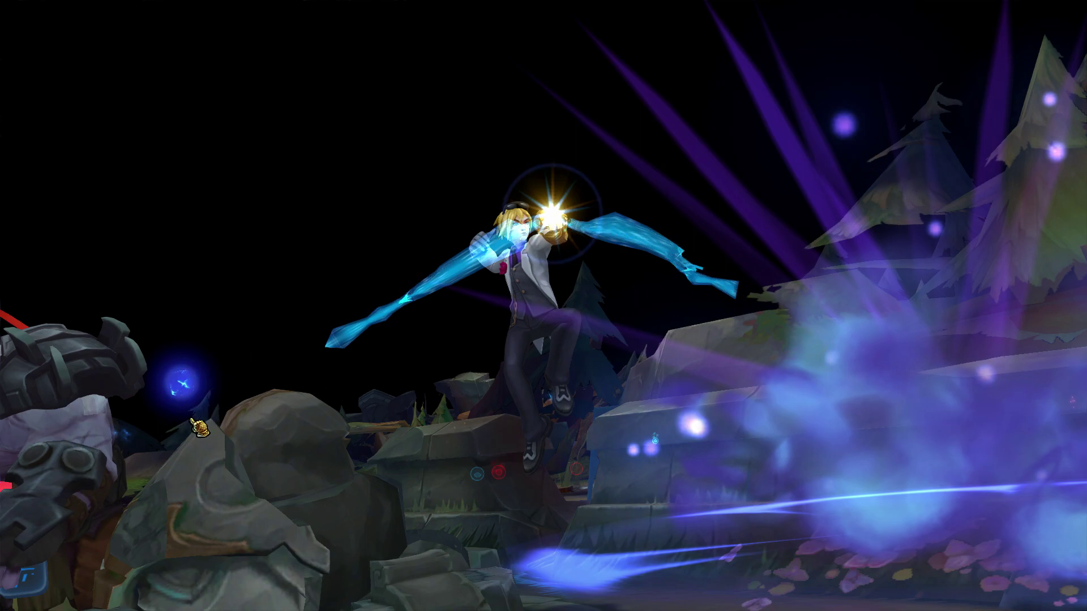
- Switch back to Creator Suite and inject the Client Hook DLL into the game
key("alt+Tab")
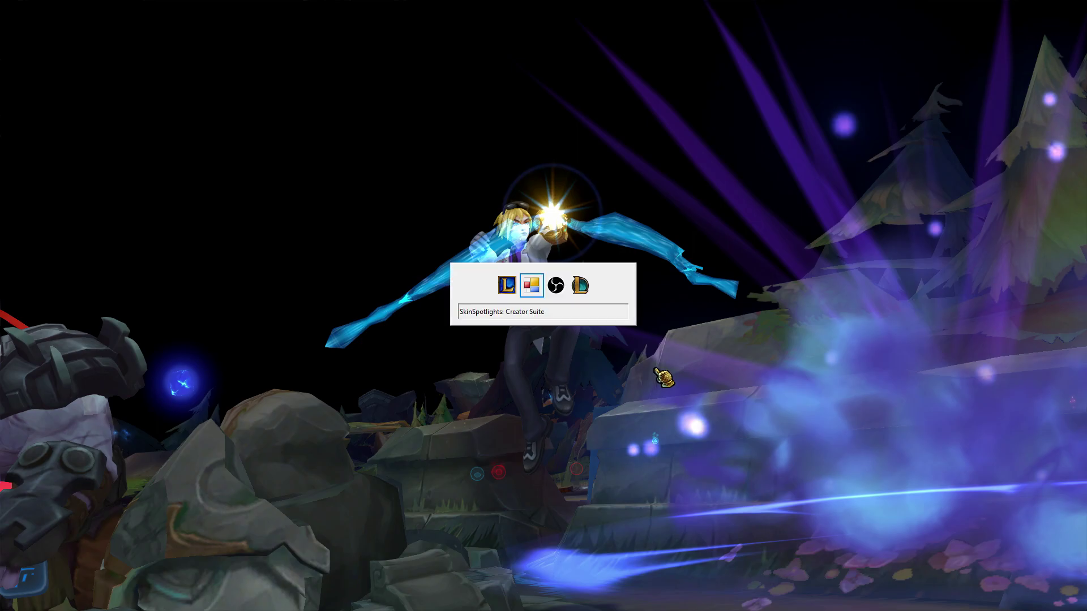
left_click(476, 169)
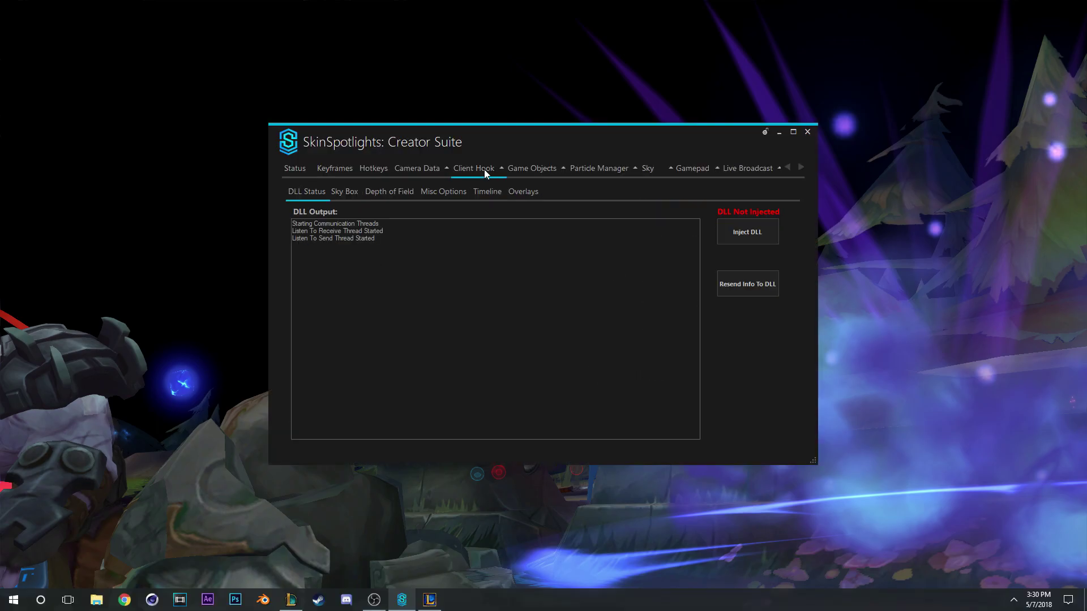
left_click(746, 239)
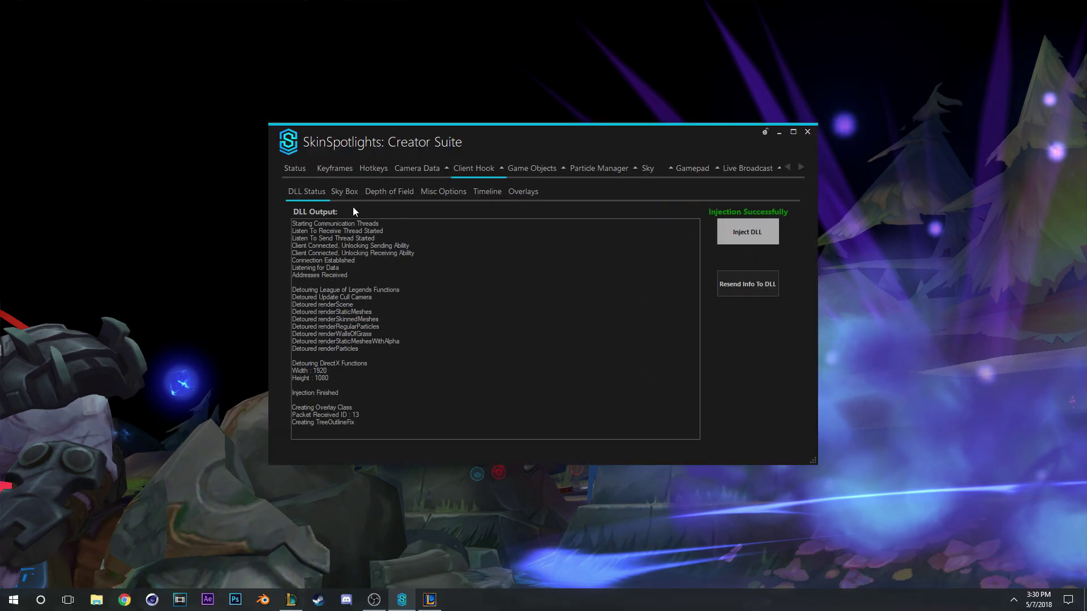
- Enable Particle Fix, Disable Backface Culling, Disable SR Only and Tree Outline Fix in the Client Hook's miscellaneous options
left_click(343, 193)
left_click(391, 196)
left_click(438, 191)
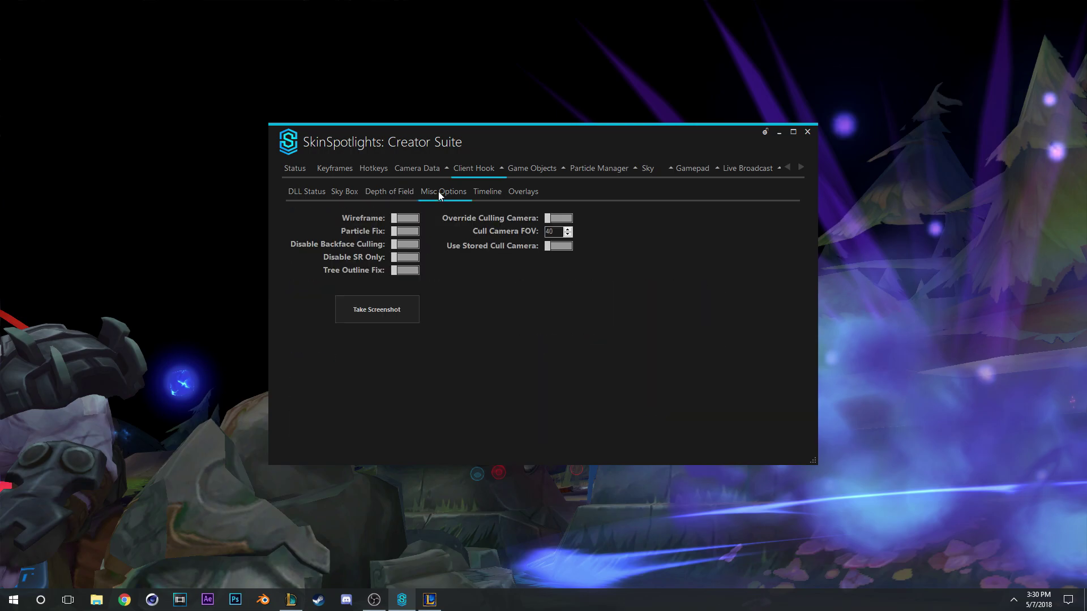
left_click(402, 232)
left_click(405, 246)
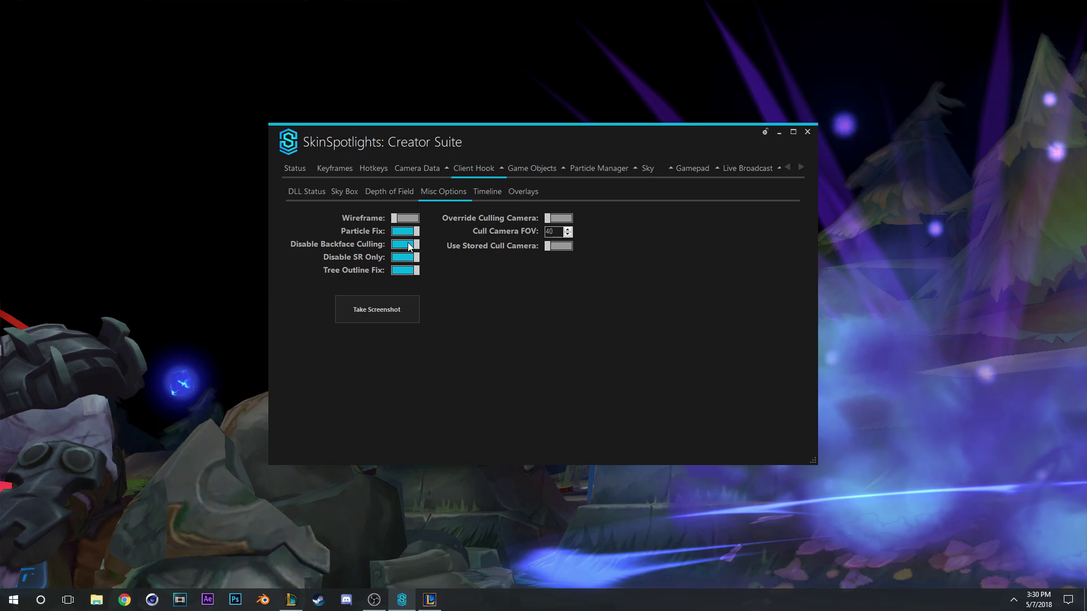
left_click(398, 272)
- Look over the Game Objects and Particle Manager settings, returning to Client Hook
left_click(531, 169)
left_click(787, 223)
left_click(589, 168)
left_click(470, 169)
- Create the Client Hook's depth of field effect from the DepthOfField.fx shader
left_click(383, 194)
left_click(346, 193)
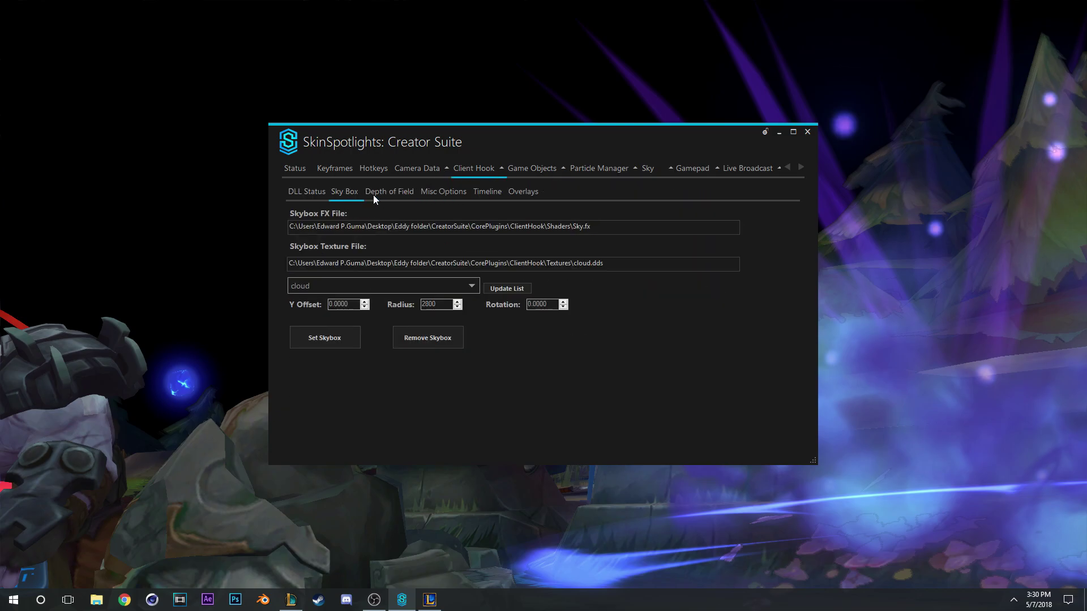
left_click(373, 192)
left_click(358, 256)
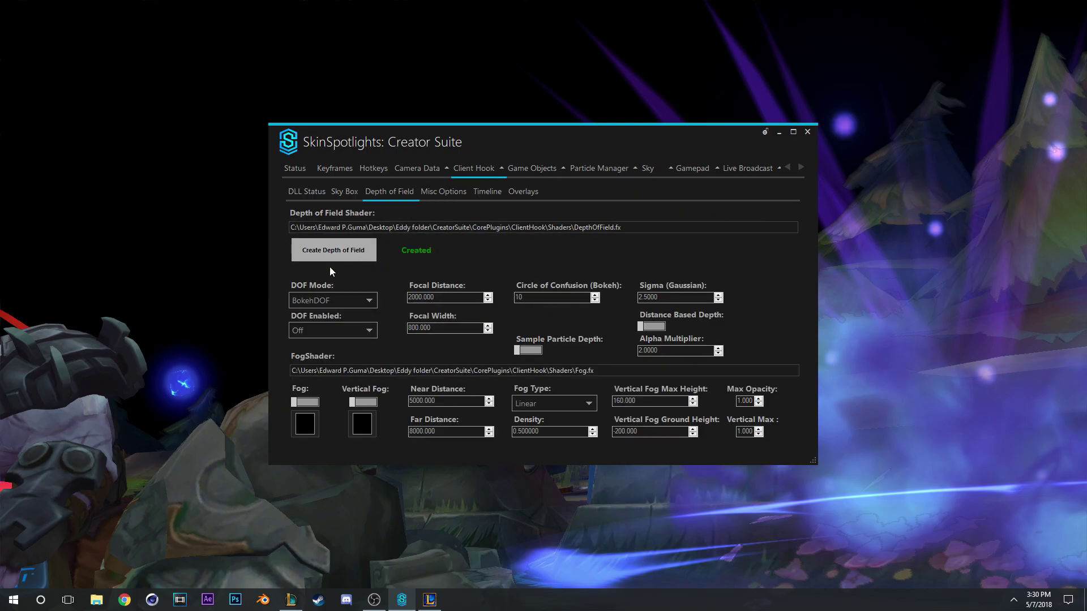
- Move the Creator Suite window aside, apply the SkyboxZaun skybox and view it in the replay
left_click(341, 195)
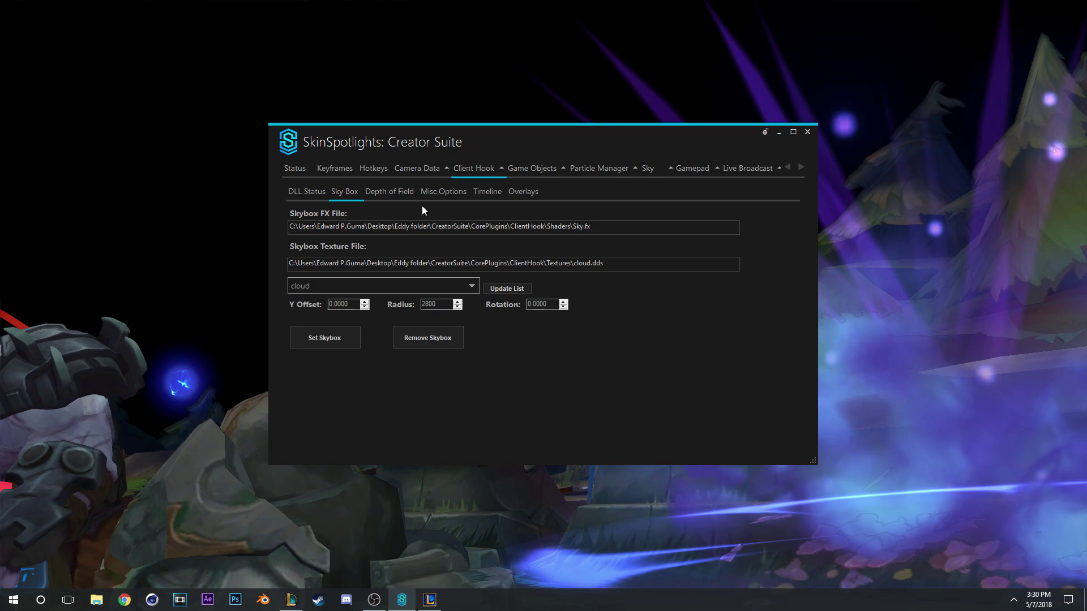
left_click_drag(418, 128, 198, 204)
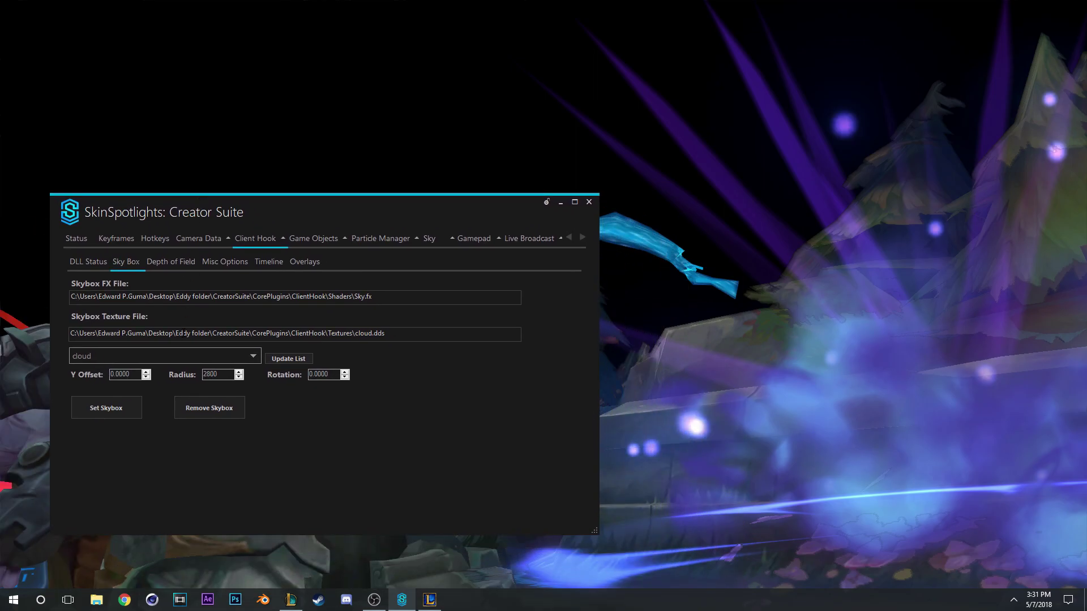
left_click(128, 360)
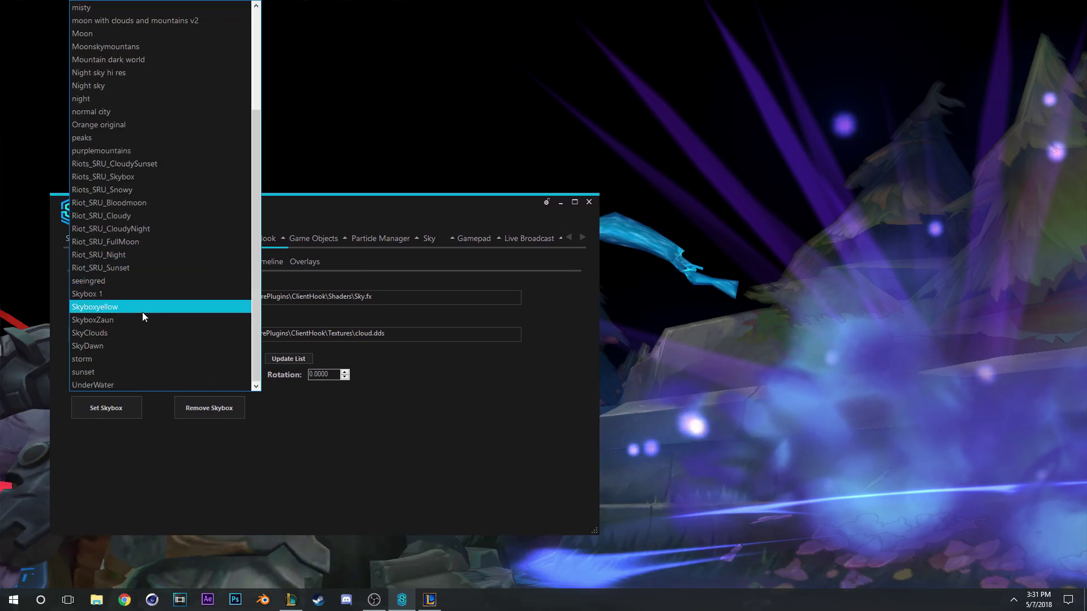
scroll(167, 281, "down", 4)
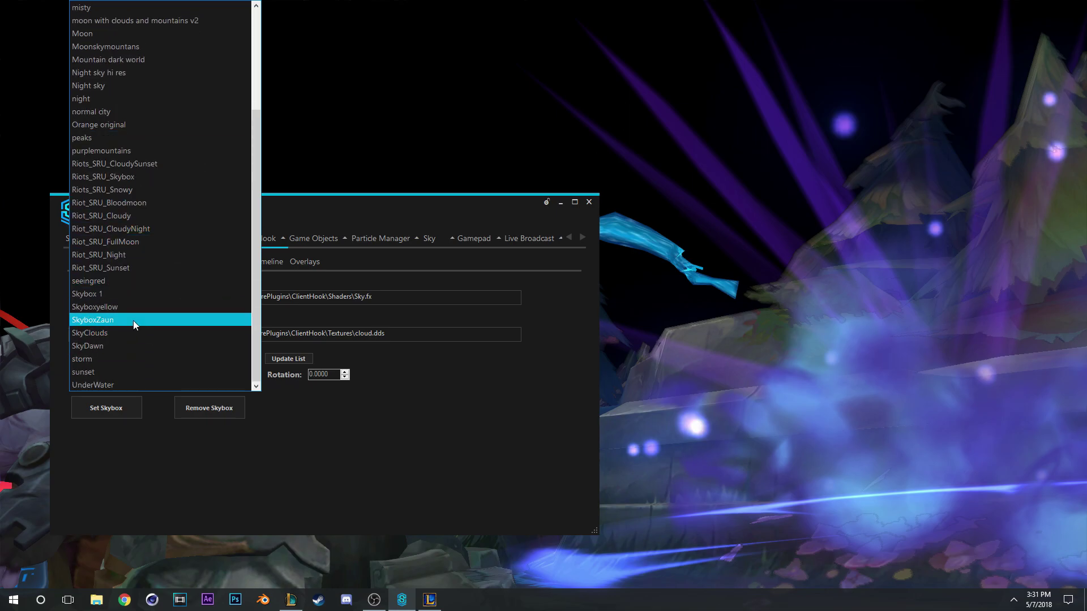
left_click(108, 320)
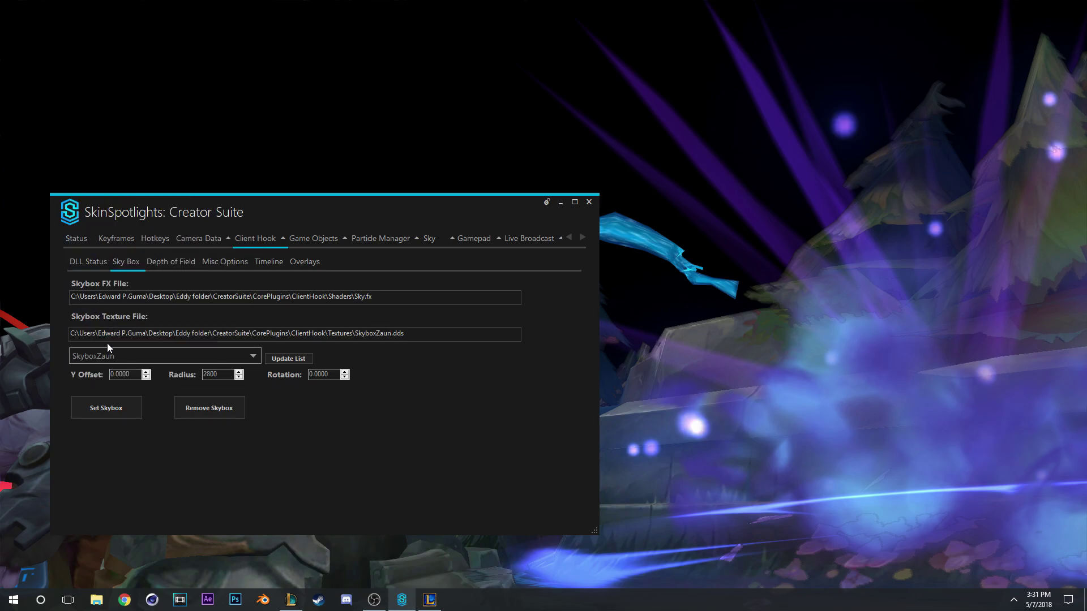
left_click(111, 407)
left_click(465, 147)
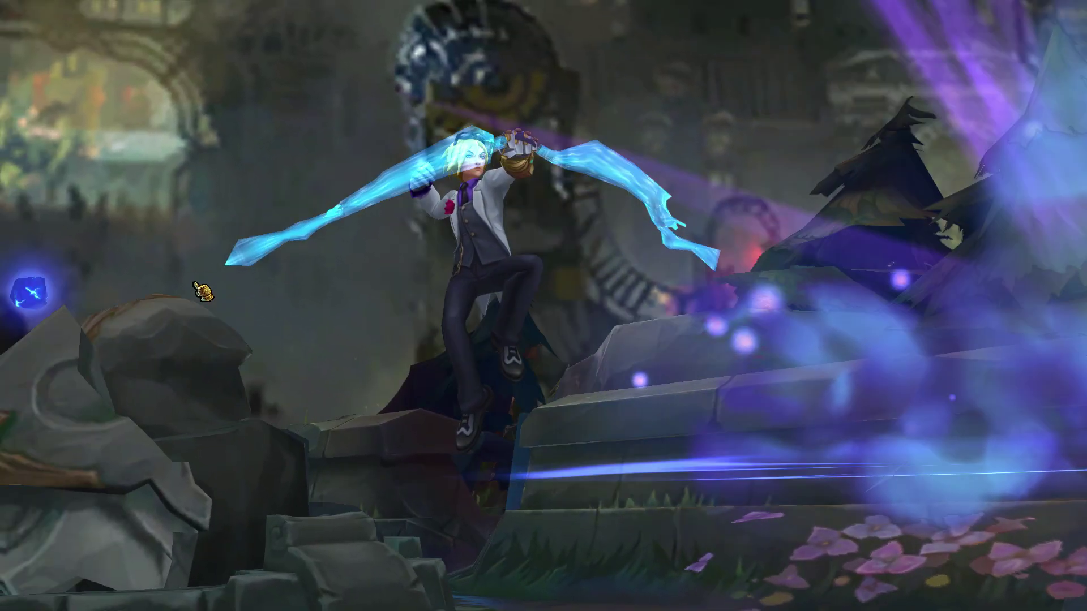
- Switch to Creator Suite, replace the skybox with Riot_SRU_Bloodmoon and look around for the moon in the replay
key("alt+Tab")
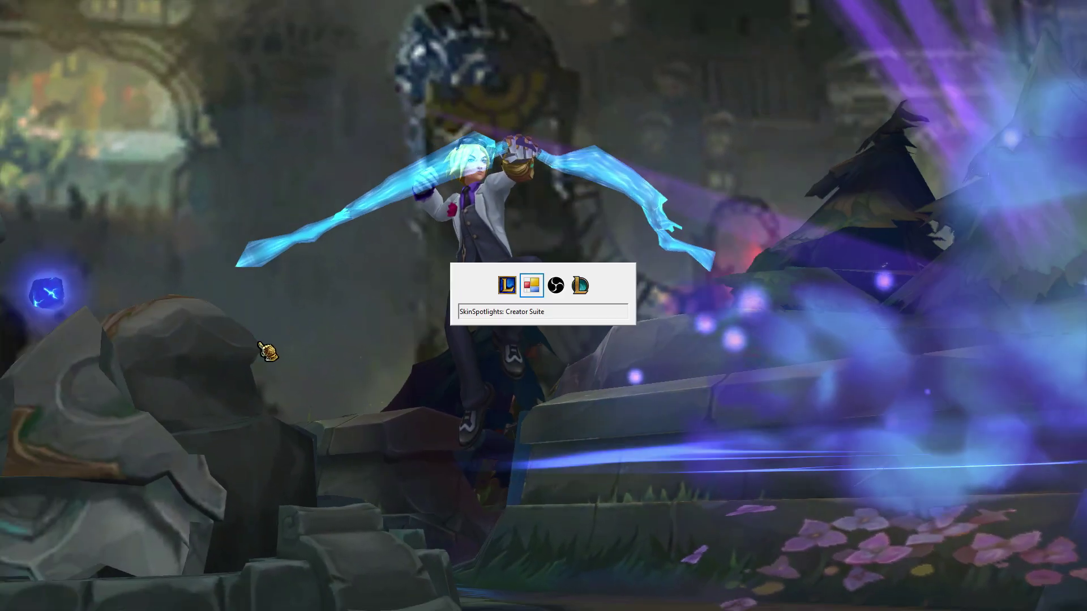
left_click(90, 362)
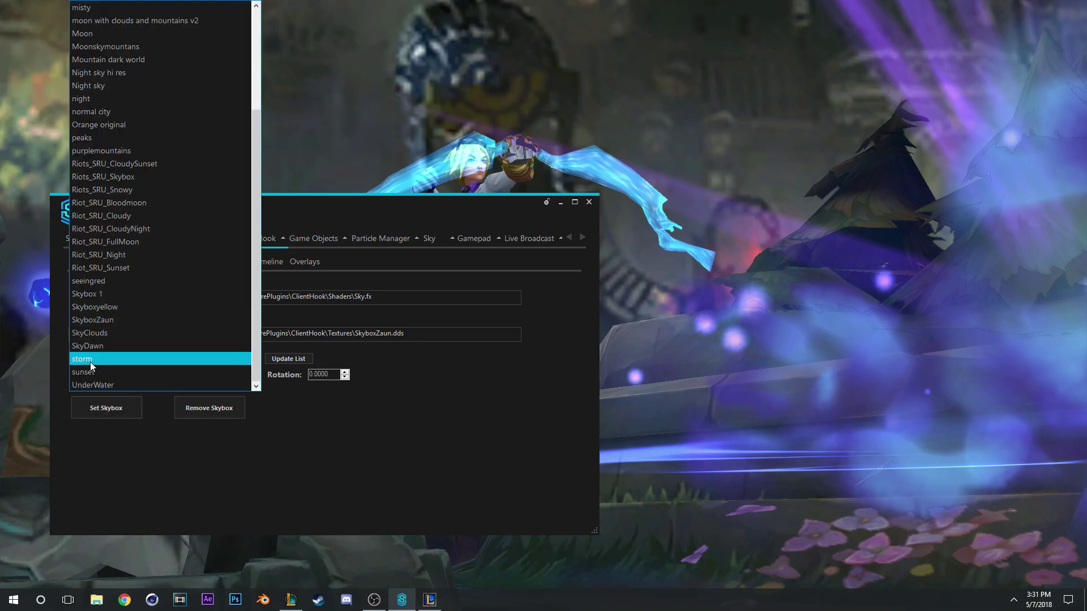
left_click(133, 242)
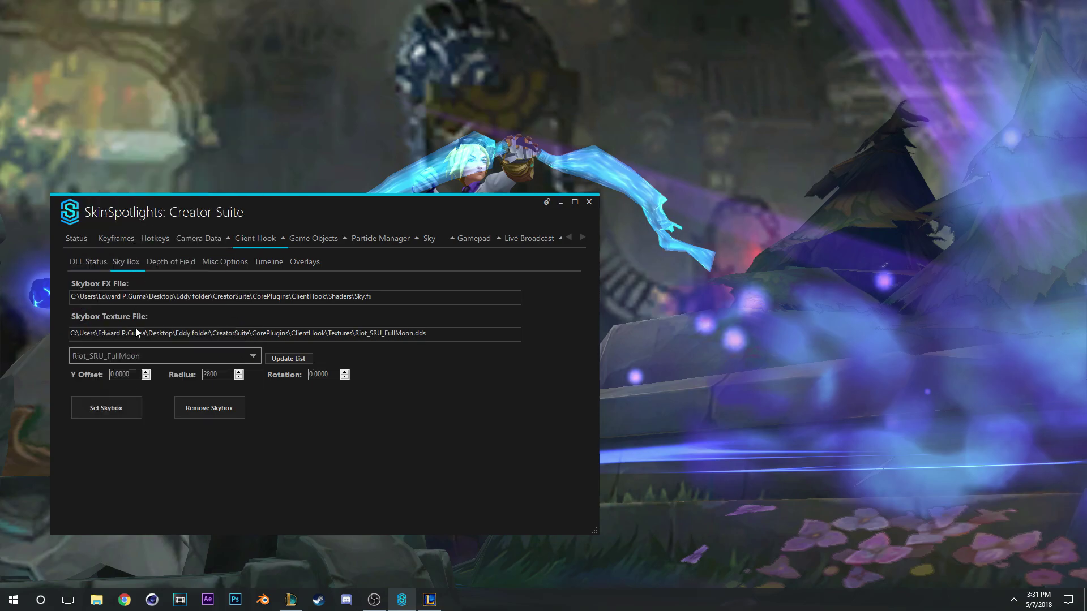
left_click(142, 357)
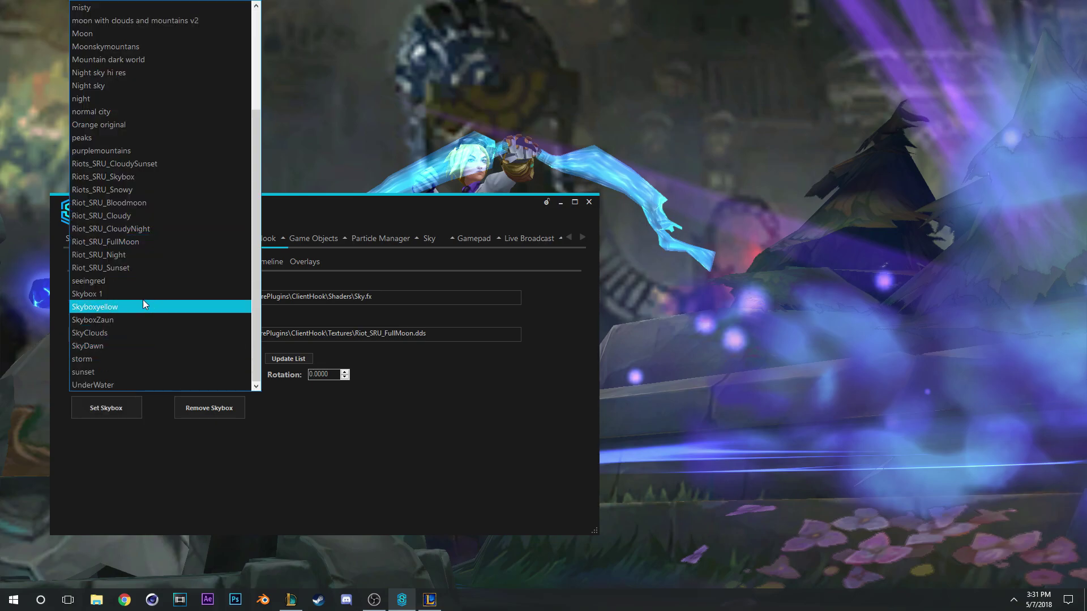
left_click(128, 205)
left_click(132, 414)
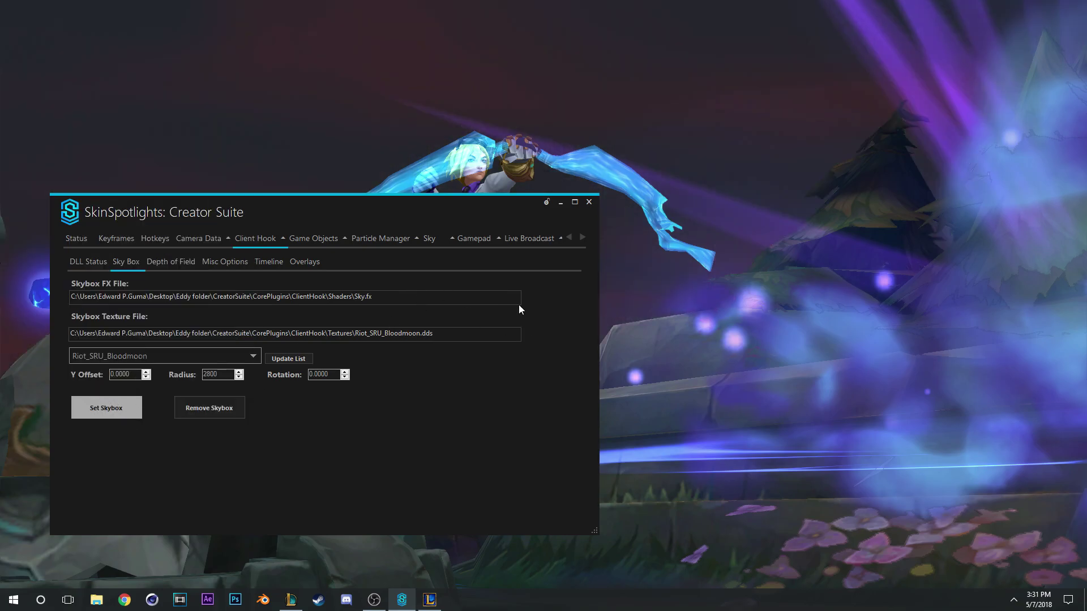
left_click(386, 123)
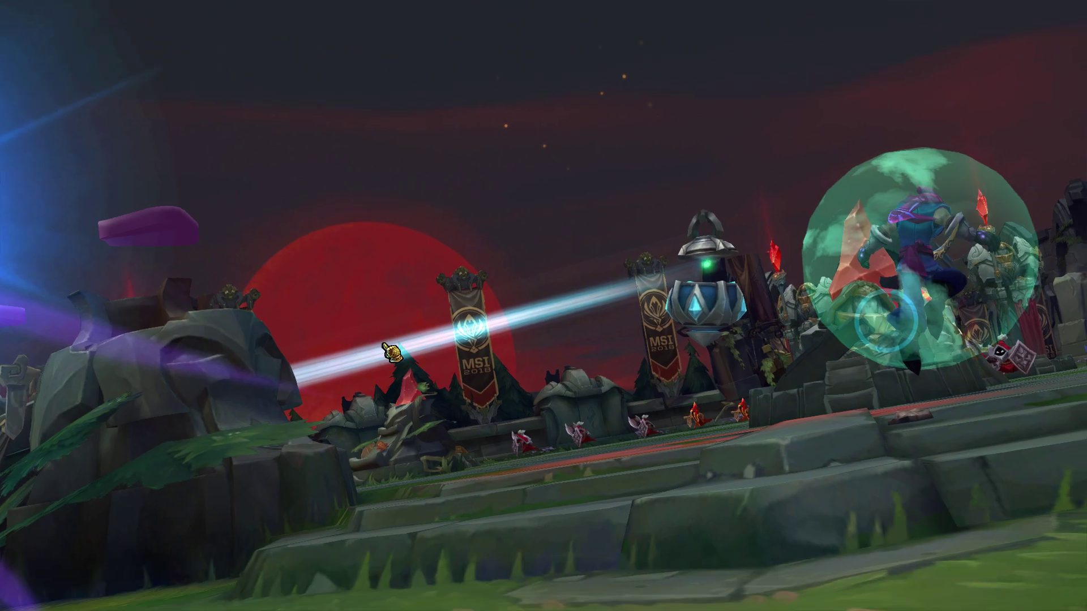
- Return to Creator Suite, set the skybox rotation to 200 and reframe the champion in the replay
key("alt+Tab")
key("Tab")
key("Tab")
key("Tab")
left_click_drag(330, 373, 321, 374)
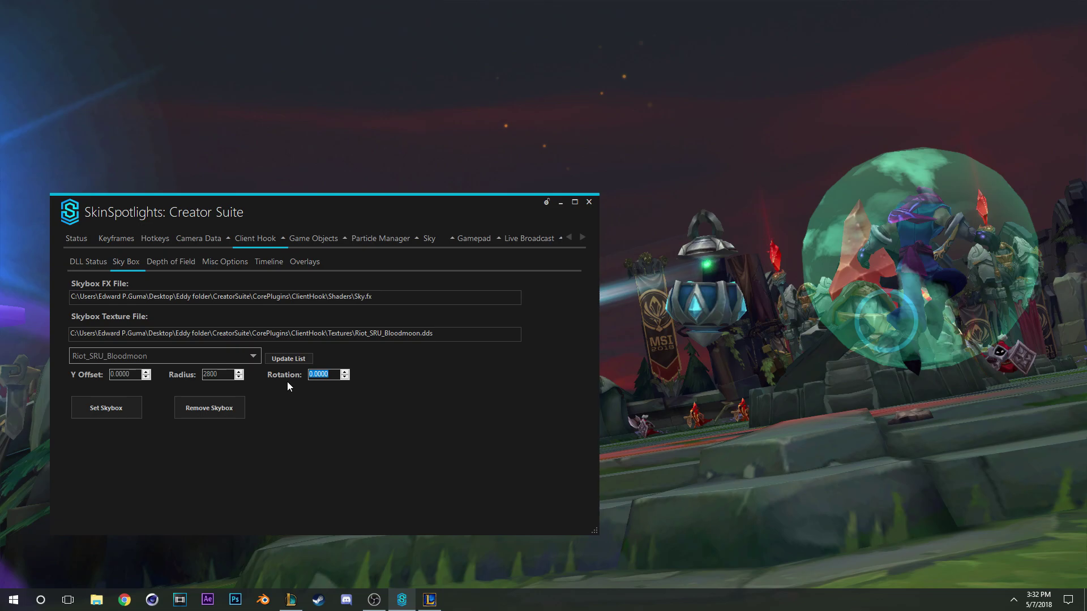
type("100")
key("Return")
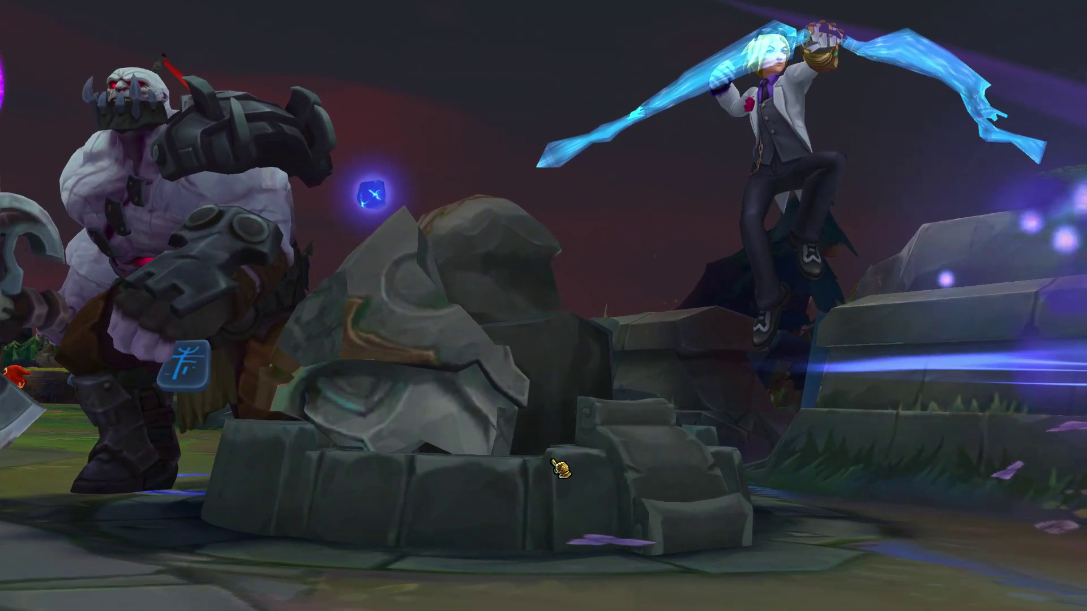
- Back in Creator Suite, set the skybox rotation to 240 and increase it gradually to 255.6 to bring the moon behind the champion
key("alt+Tab")
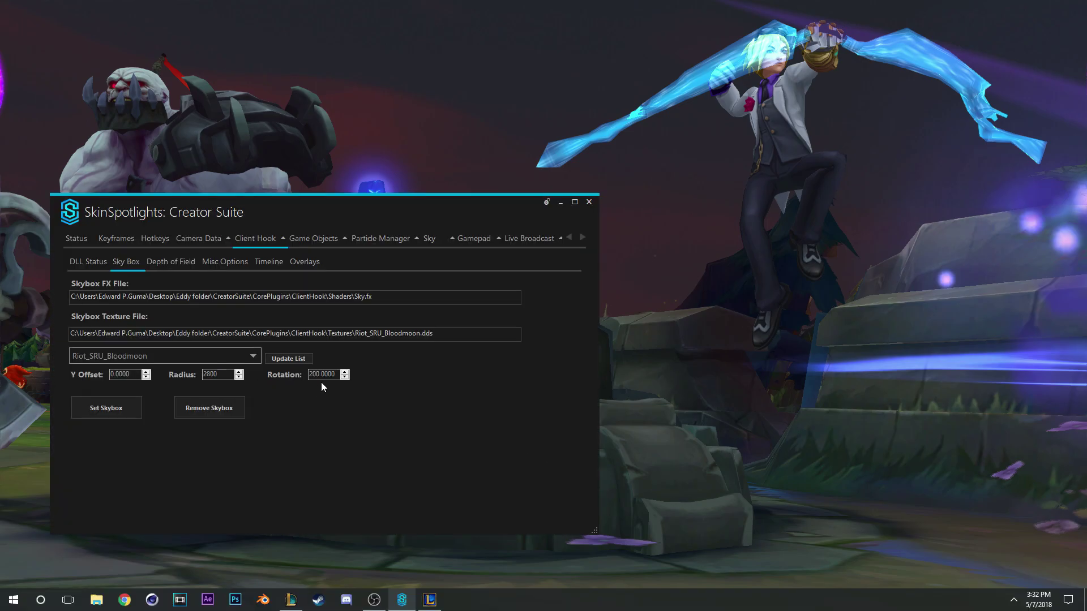
left_click_drag(338, 378, 299, 378)
type("240")
key("Return")
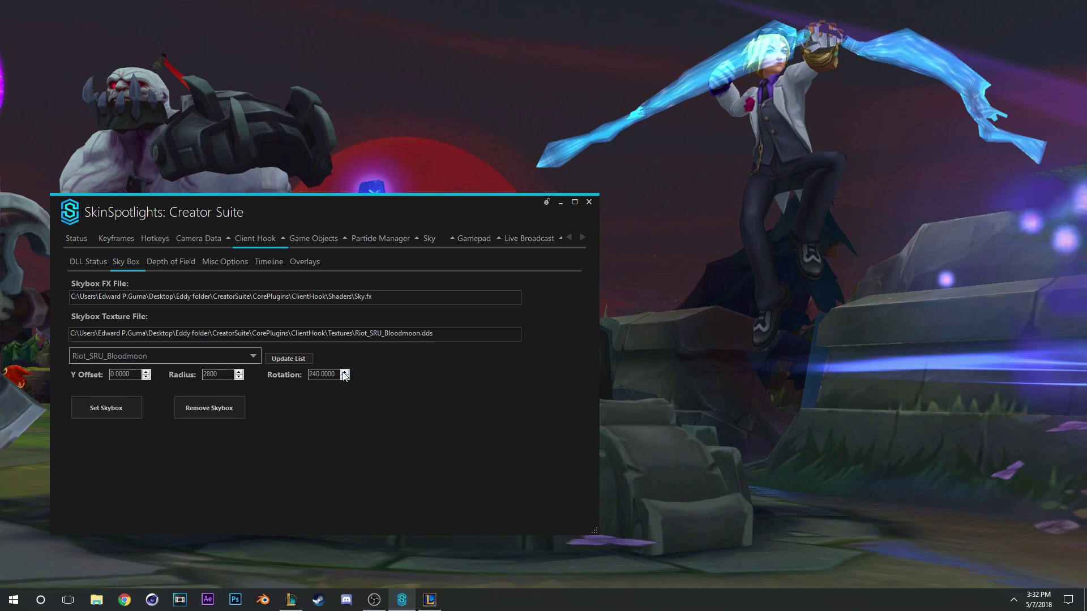
left_click_drag(344, 373, 344, 373)
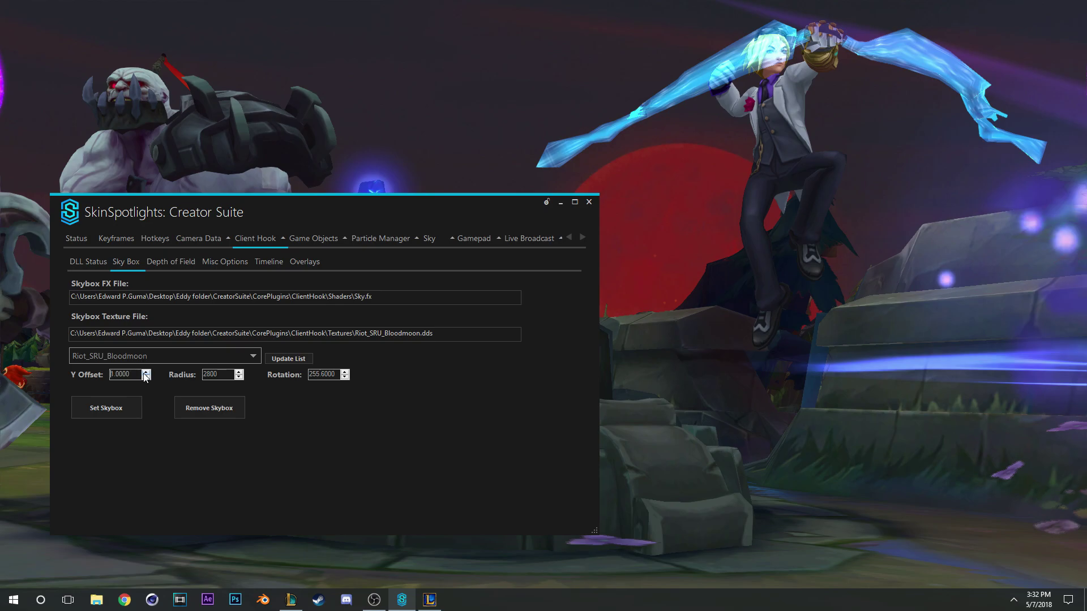
- Raise the skybox Y offset to 408 and fine-tune its rotation to 257.25
left_click_drag(145, 373, 145, 373)
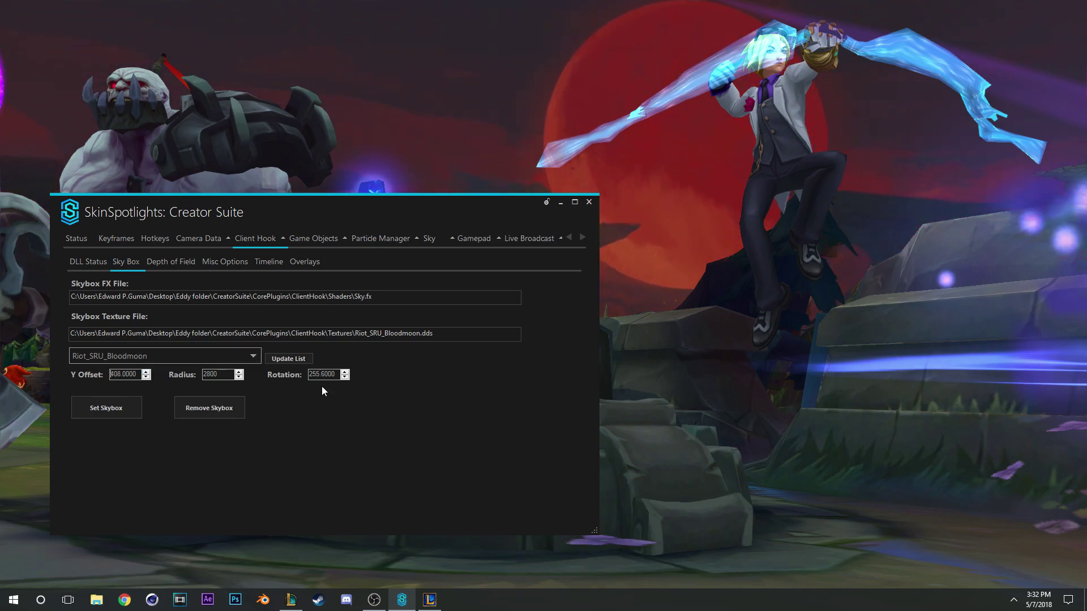
left_click(344, 373)
left_click_drag(344, 373, 345, 374)
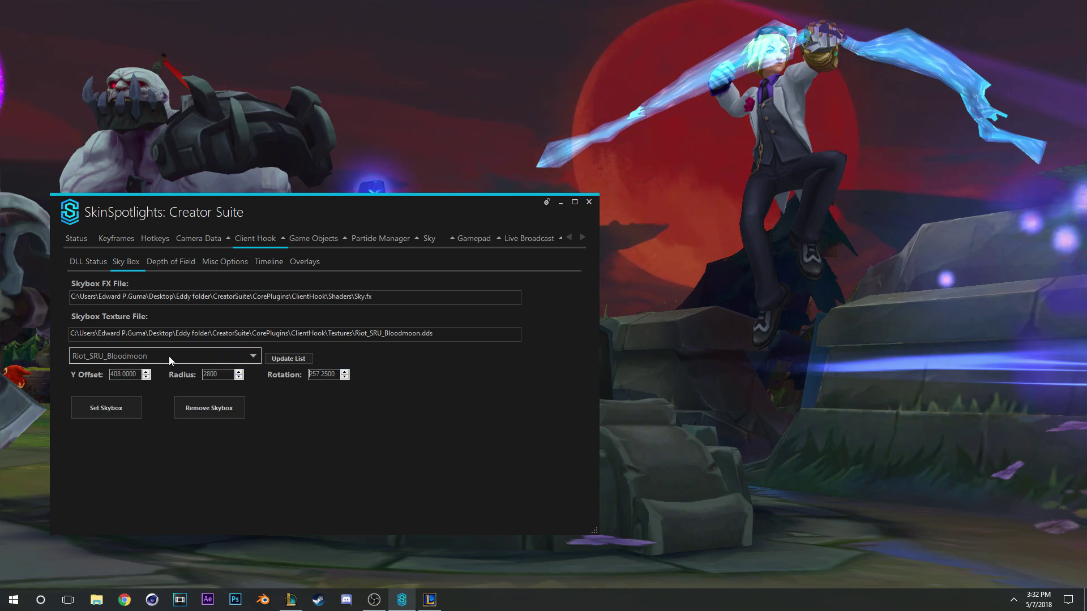
- Open the Depth of Field settings, check the shot in the replay and return to Creator Suite
left_click(173, 264)
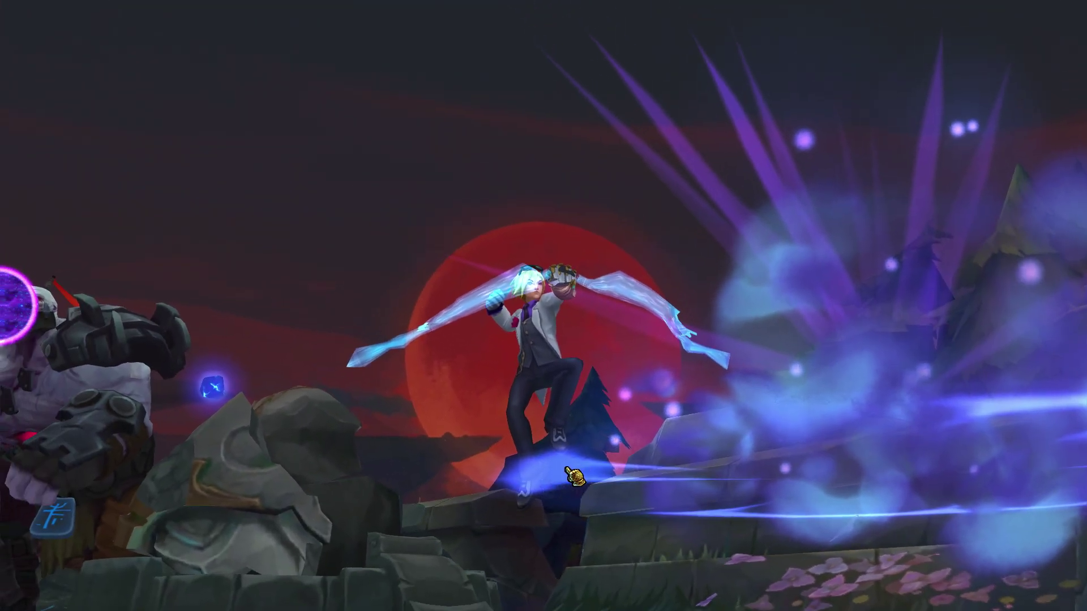
key("alt+Tab")
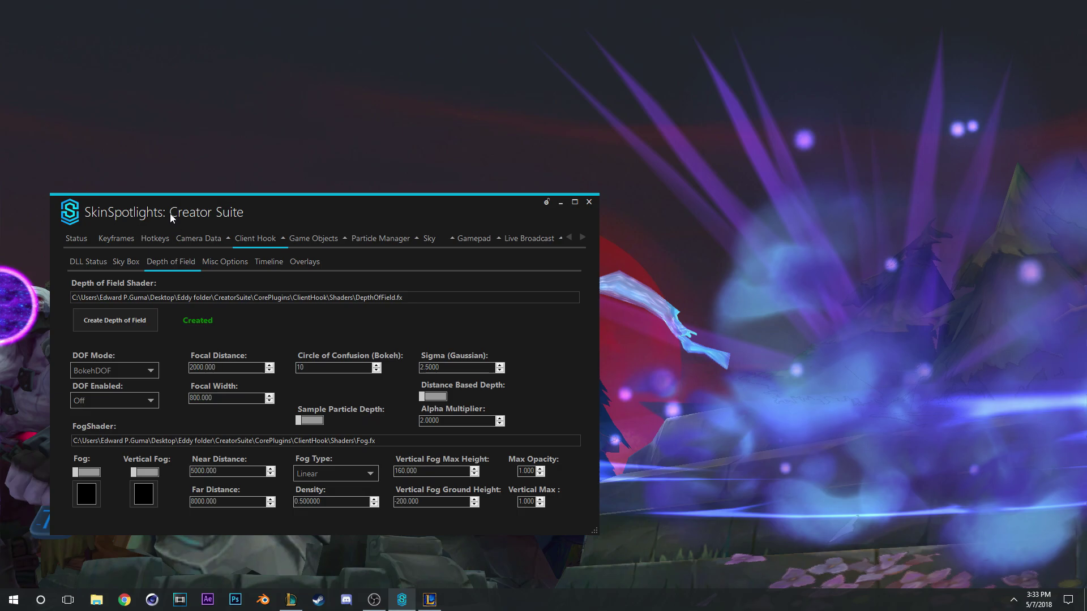
left_click_drag(170, 213, 168, 189)
left_click(108, 351)
left_click(107, 352)
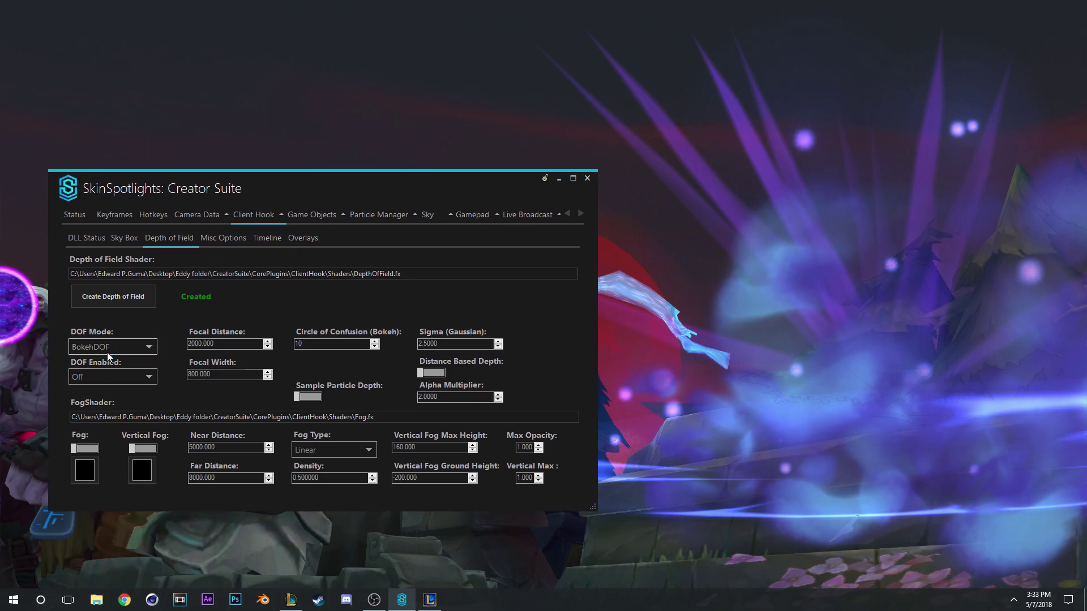
left_click(91, 378)
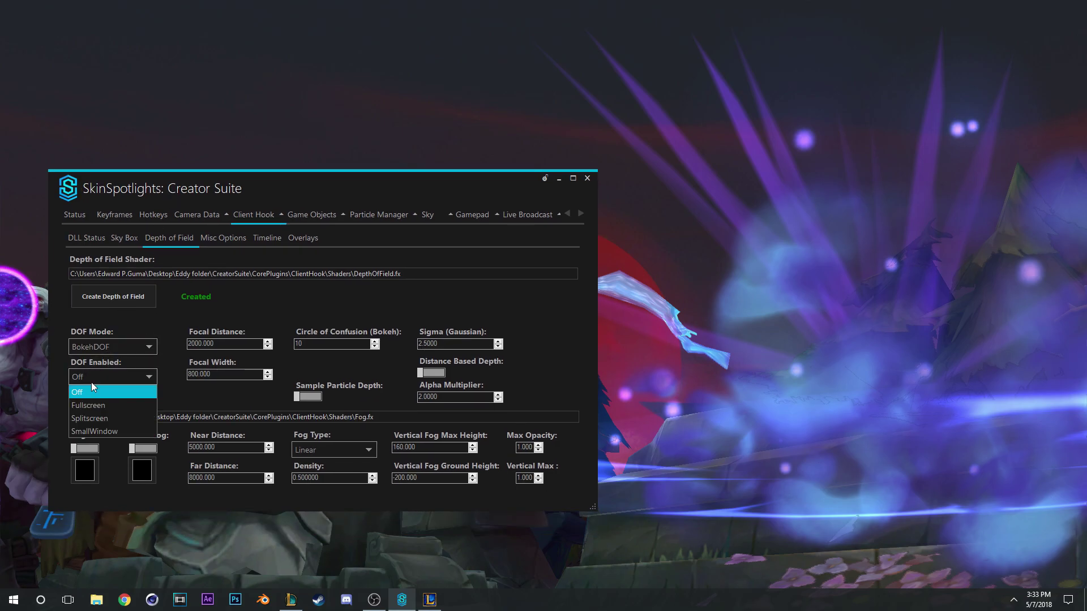
left_click(108, 347)
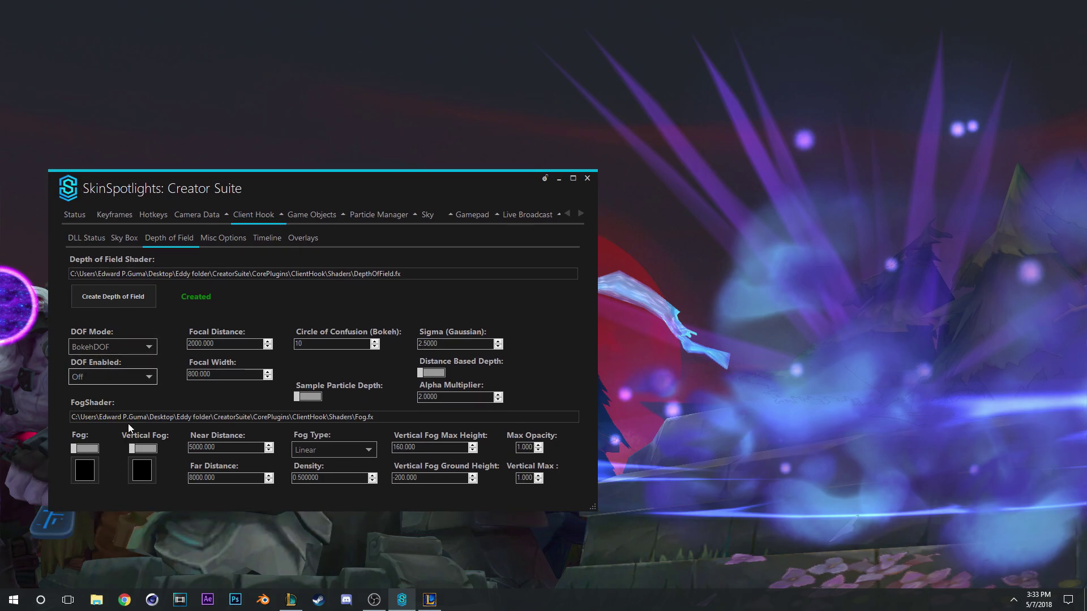
- Set the fog colour to red and toggle the fog on and off to preview it
left_click(87, 469)
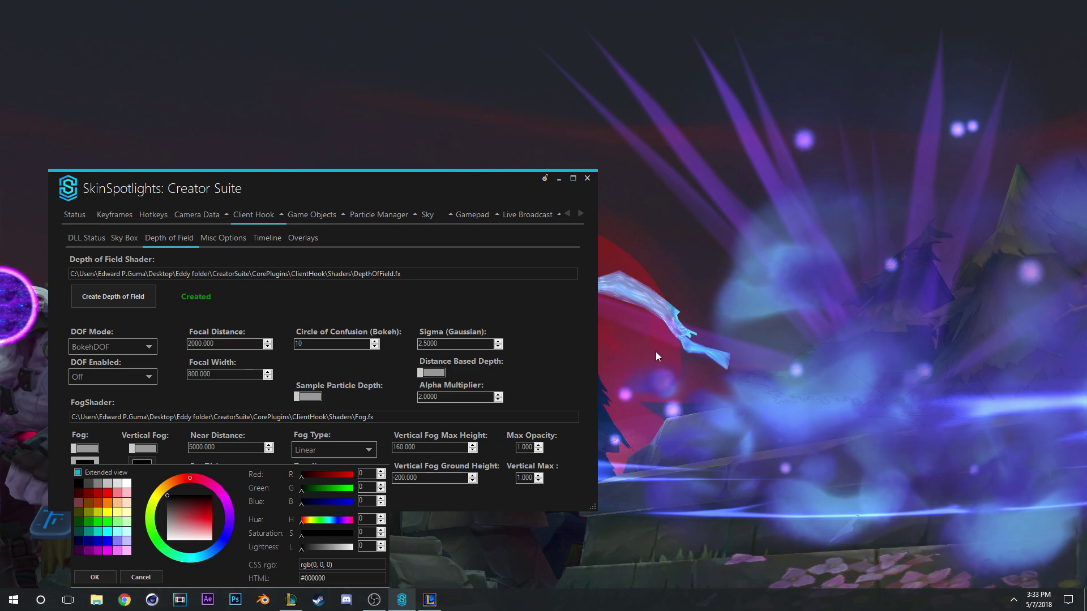
left_click(109, 493)
left_click(100, 578)
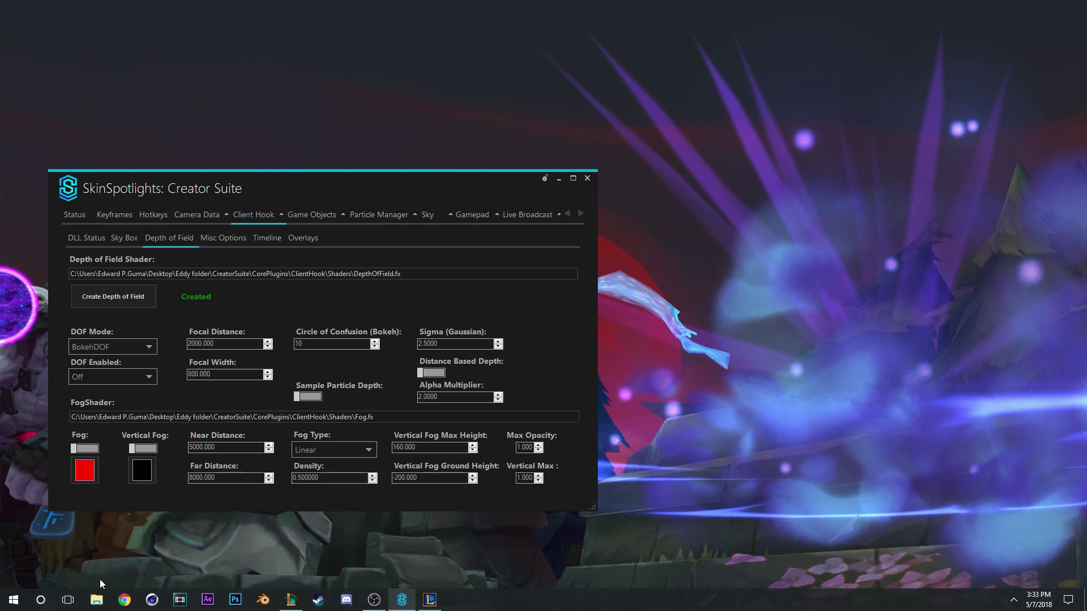
left_click(85, 448)
left_click(83, 451)
left_click(83, 450)
left_click(84, 451)
- Set the vertical fog colour to a burnt orange, #c2470a
left_click(142, 466)
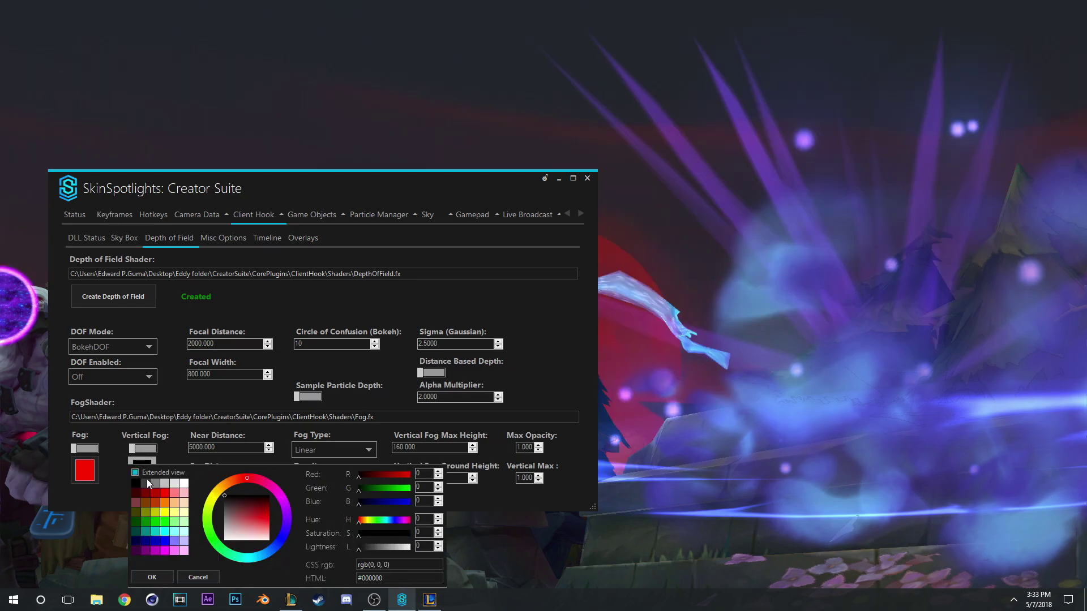
left_click(165, 512)
left_click(157, 503)
mouse_move(263, 524)
left_mouse_down()
mouse_move(266, 505)
mouse_move(265, 514)
left_mouse_up()
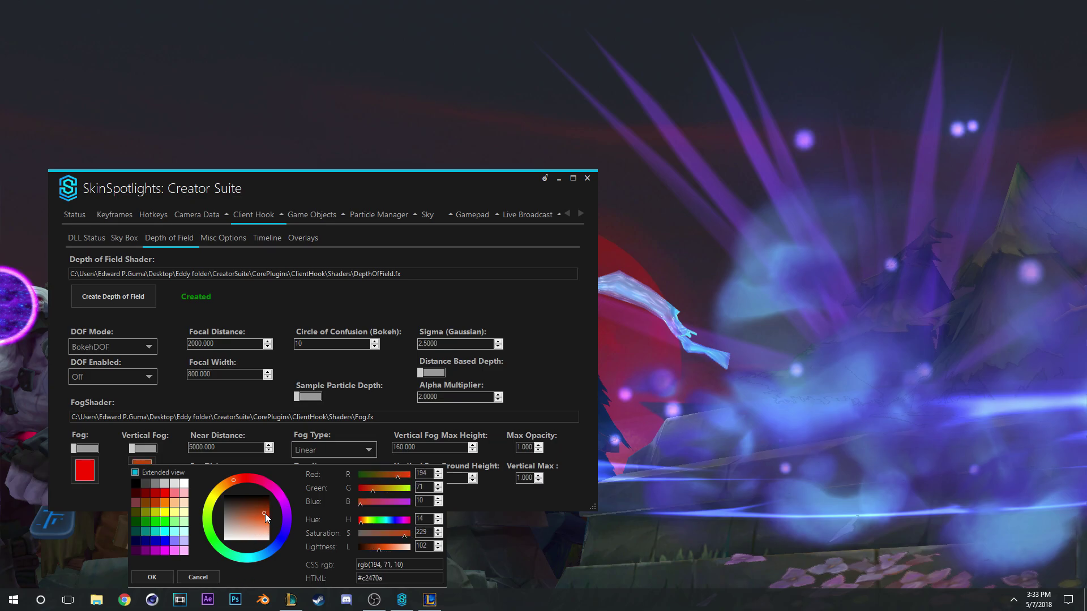
left_click(152, 577)
- Enable both the fog and the vertical fog, and set the fog type to Exponential
left_click(89, 449)
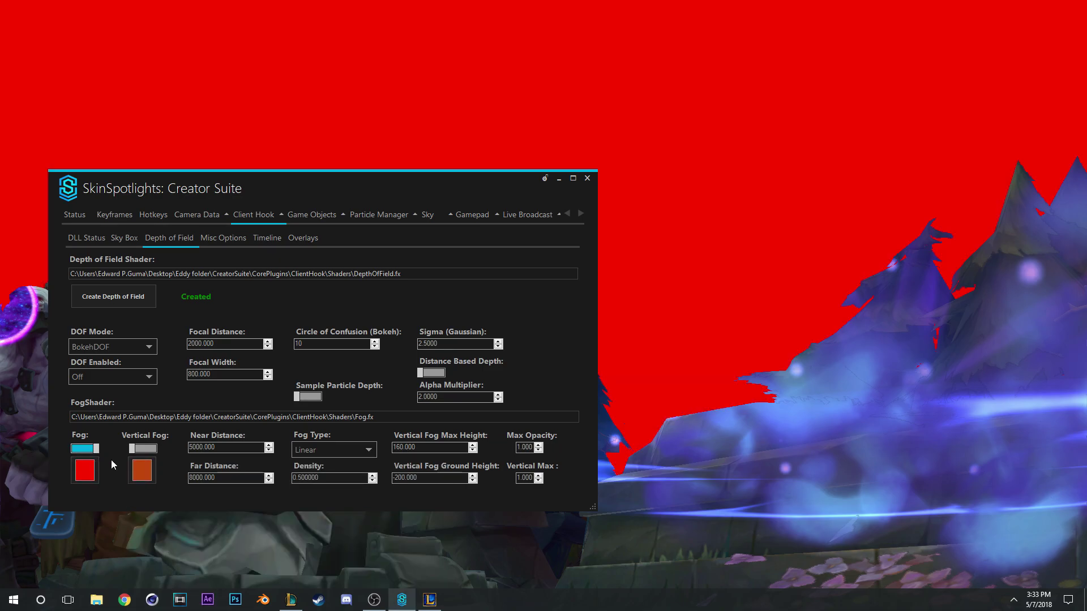
left_click(143, 449)
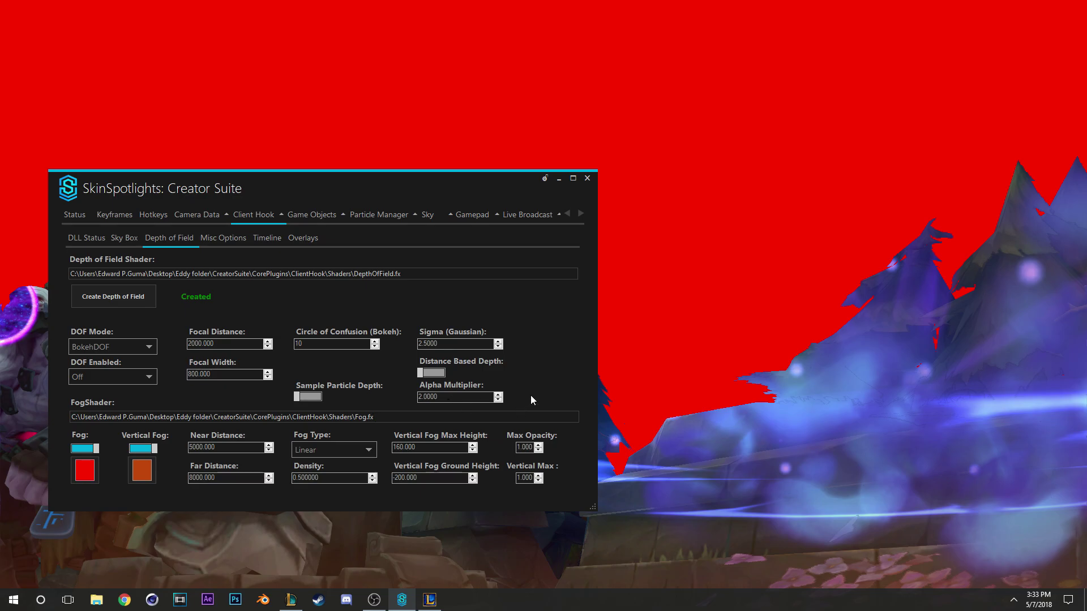
left_click(329, 446)
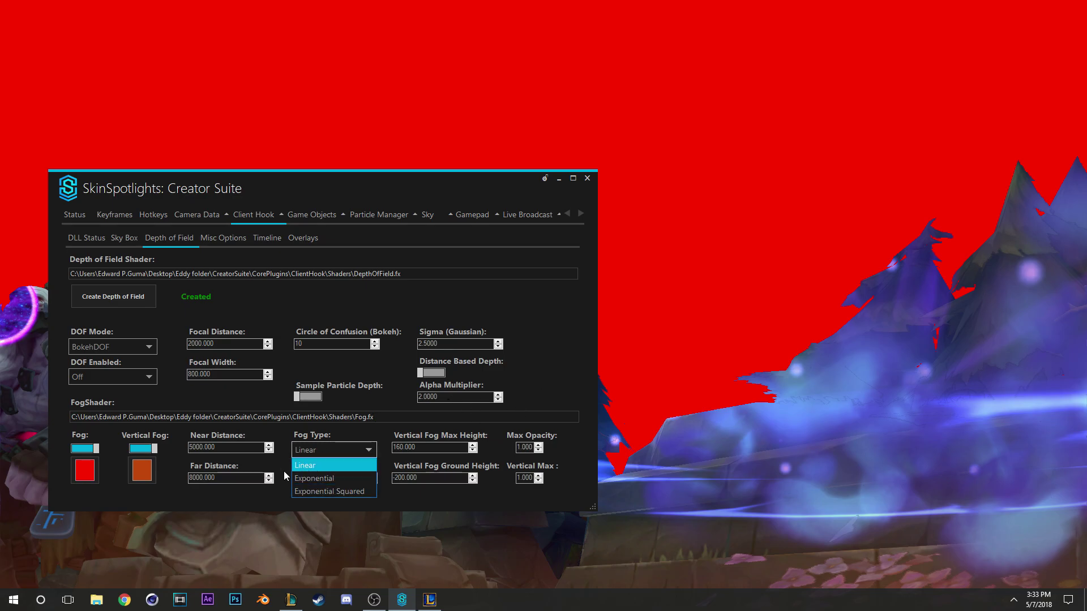
left_click(318, 443)
left_click(314, 444)
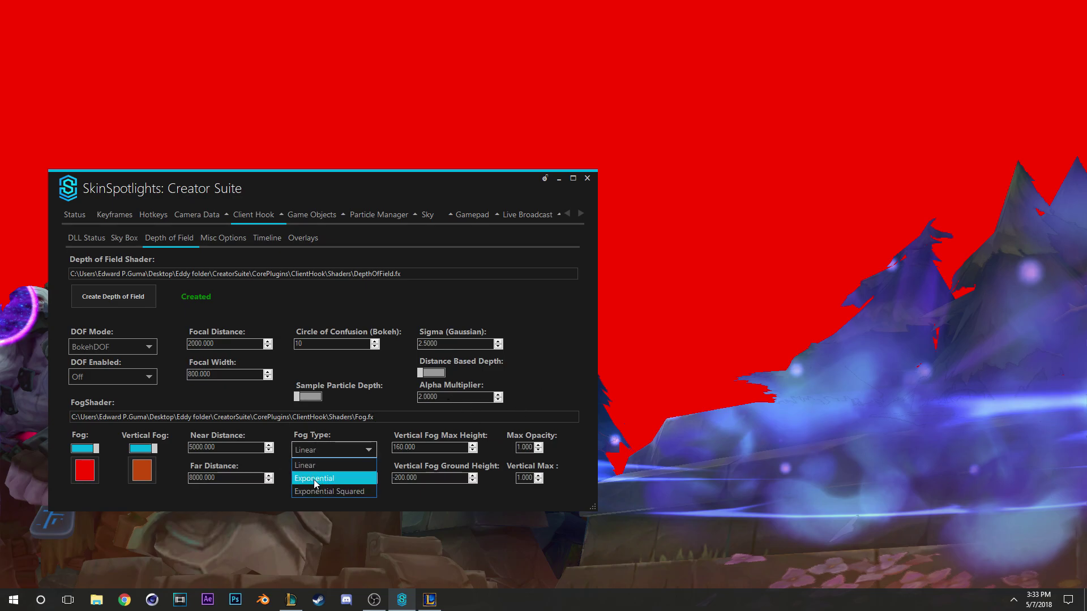
left_click(315, 479)
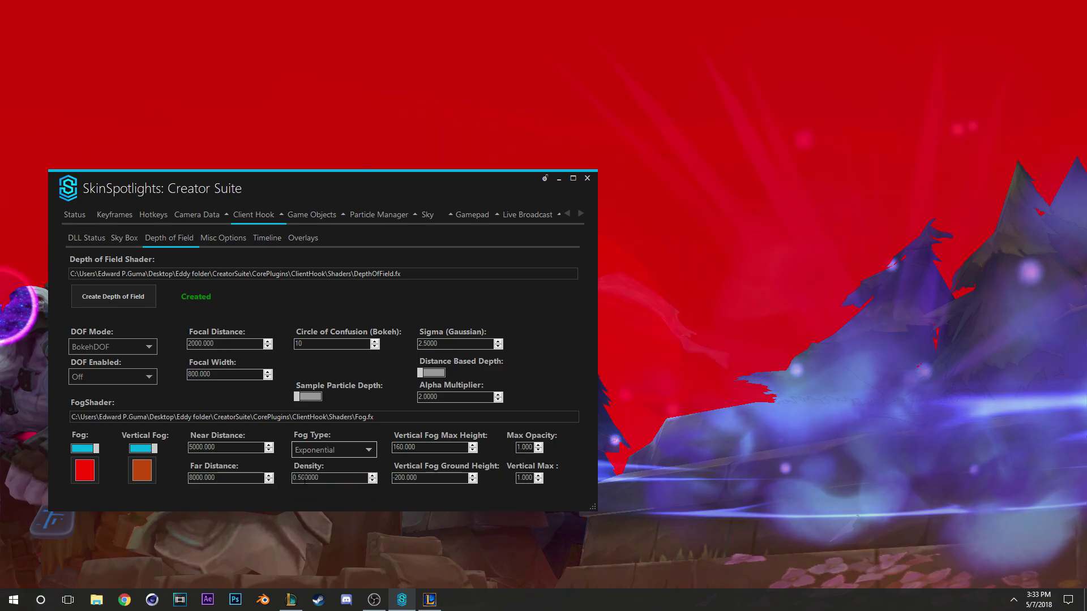
- Set the fog's max opacity to 0.300, reframe the champion in the replay and return to Creator Suite
left_click(524, 447)
key("BackSpace")
type("0.300")
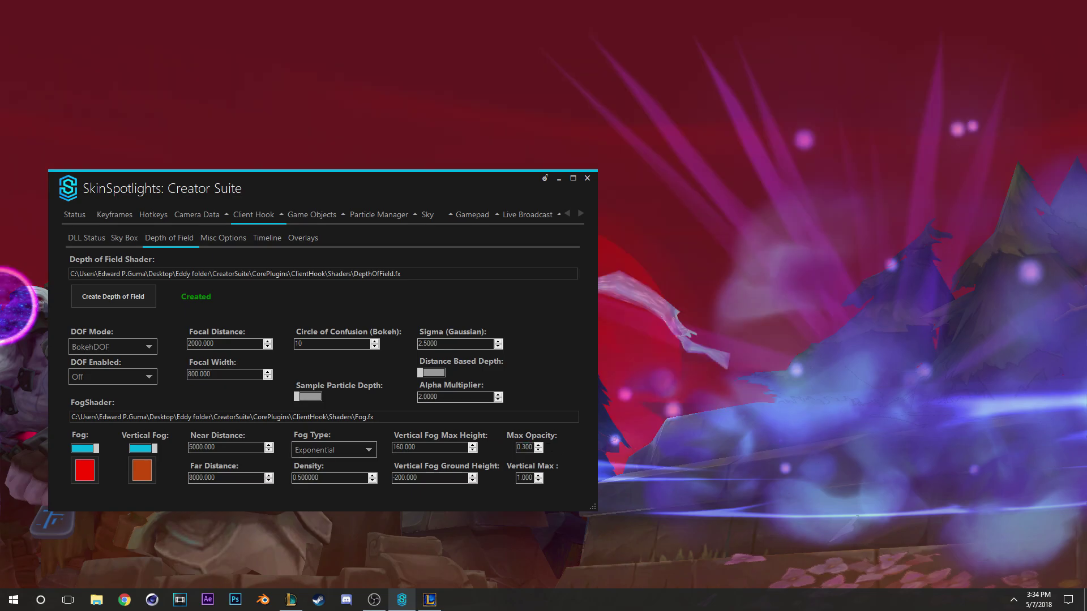
key("alt+Tab")
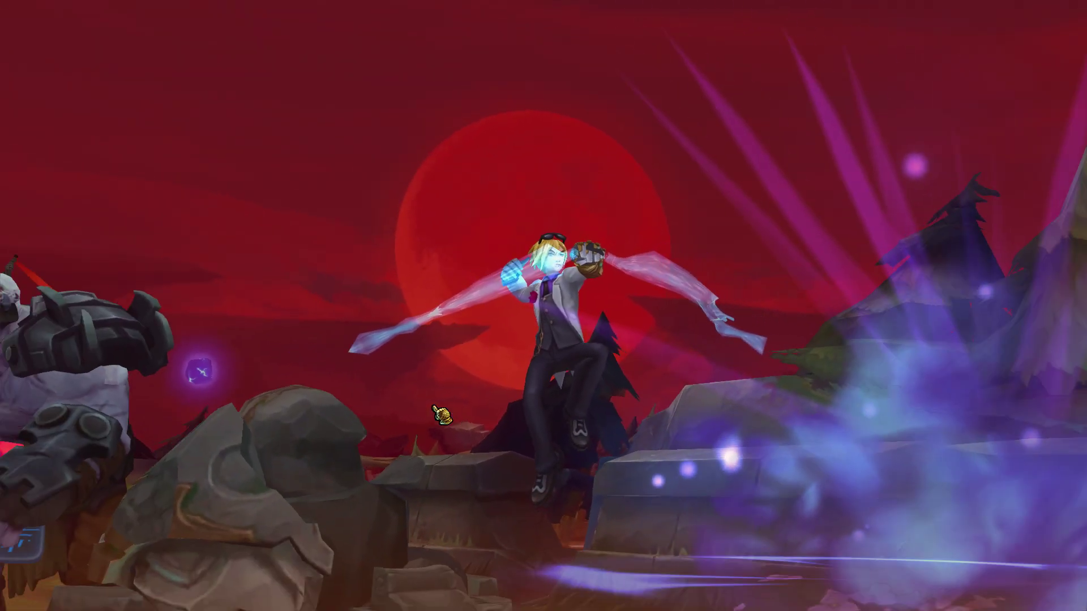
key("alt+Tab")
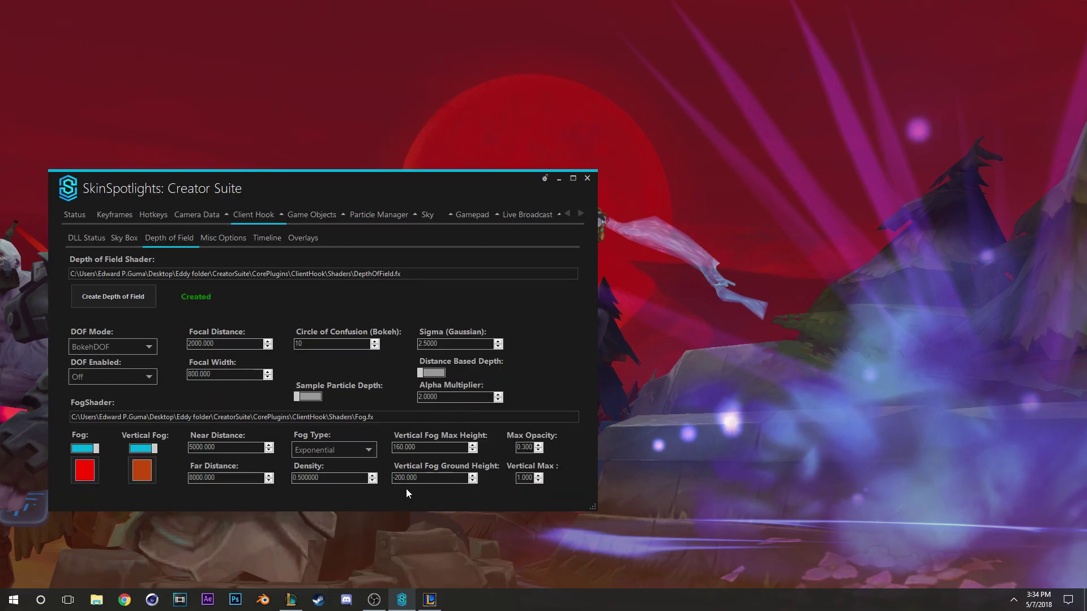
- Set the fog density to 1.5 and shift the Creator Suite window slightly
left_click(294, 481)
type("1")
left_click_drag(314, 183, 340, 174)
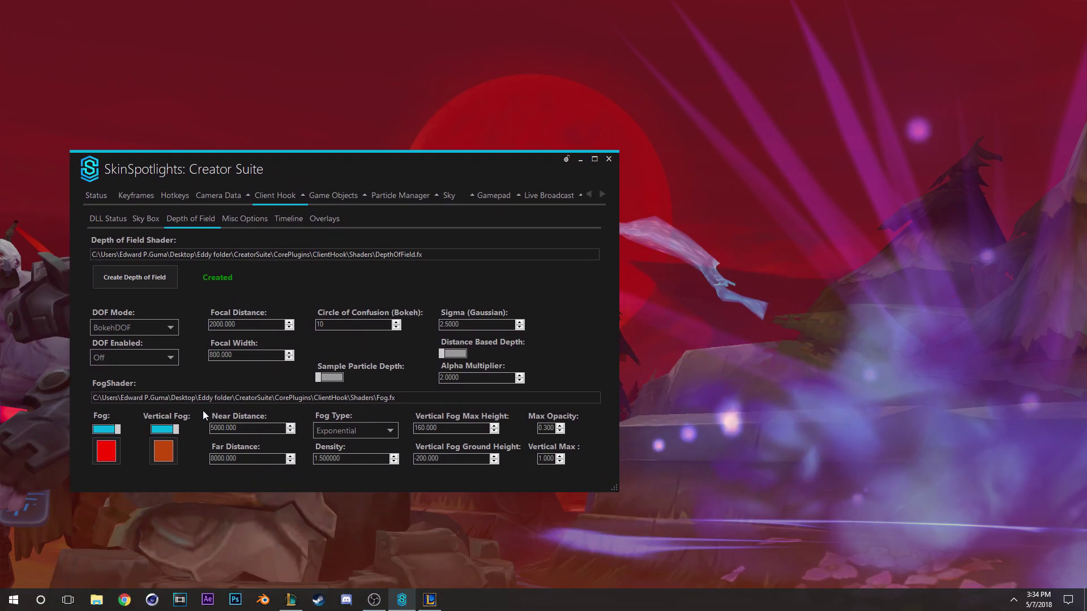
- Enable depth of field in Fullscreen with the ShowDepthBlurMask mode, and move the window aside to reveal the champion's mask
left_click(124, 359)
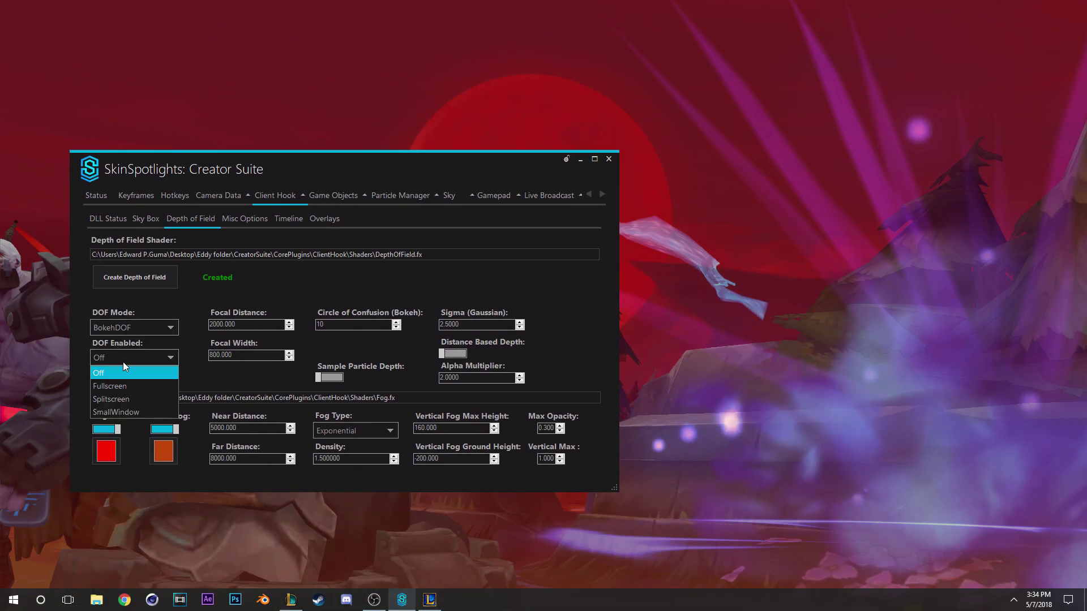
left_click(132, 387)
left_click(147, 329)
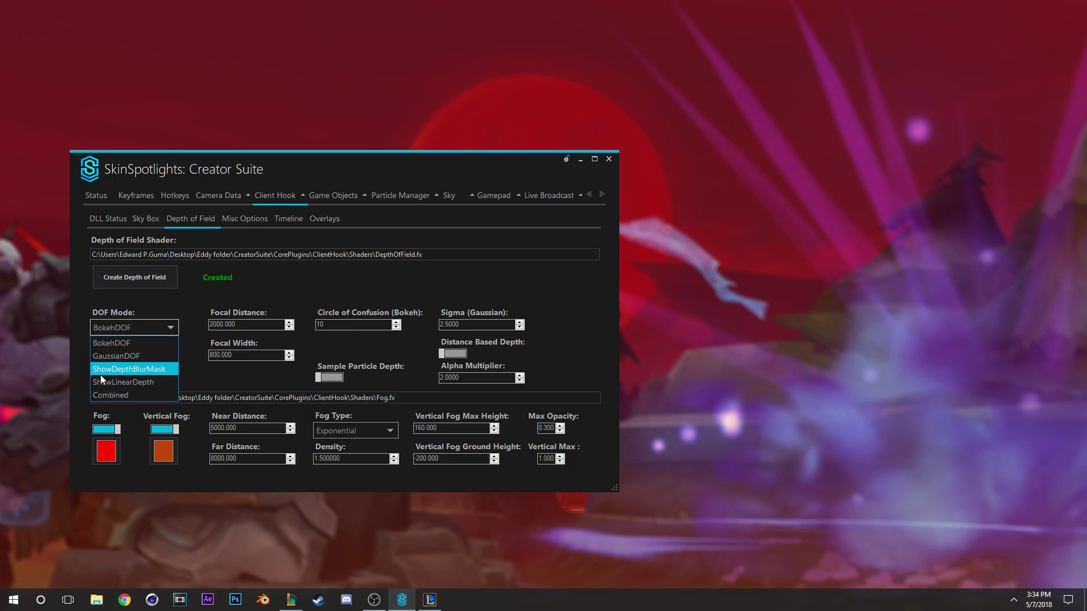
left_click(119, 371)
left_click_drag(339, 171, 873, 159)
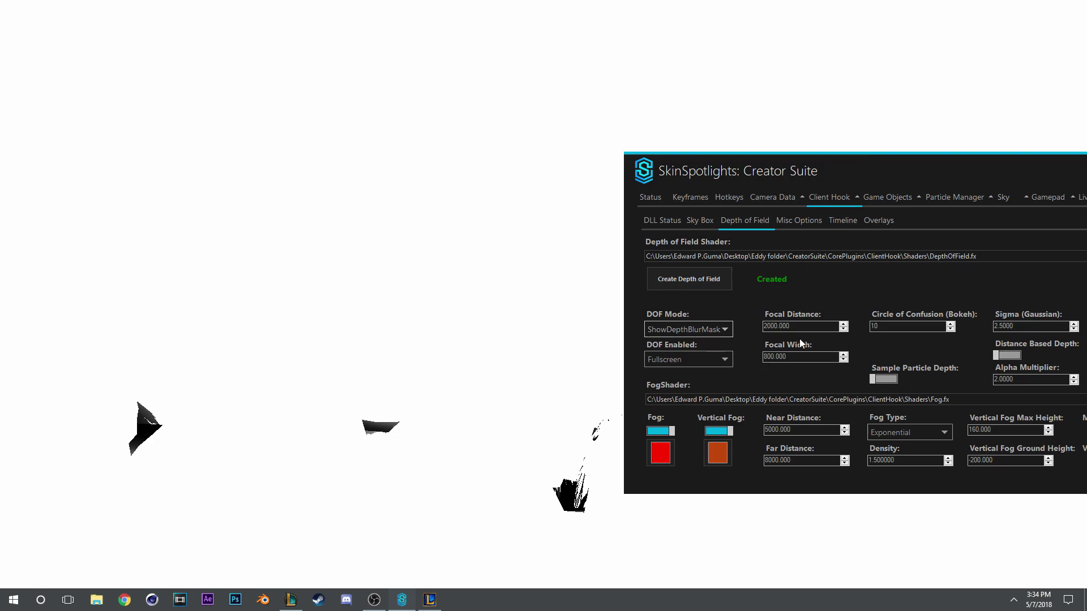
- Set the focal distance to 500, then fine-tune it to 668 using the champion's blur mask
key("Tab")
type("500")
key("Return")
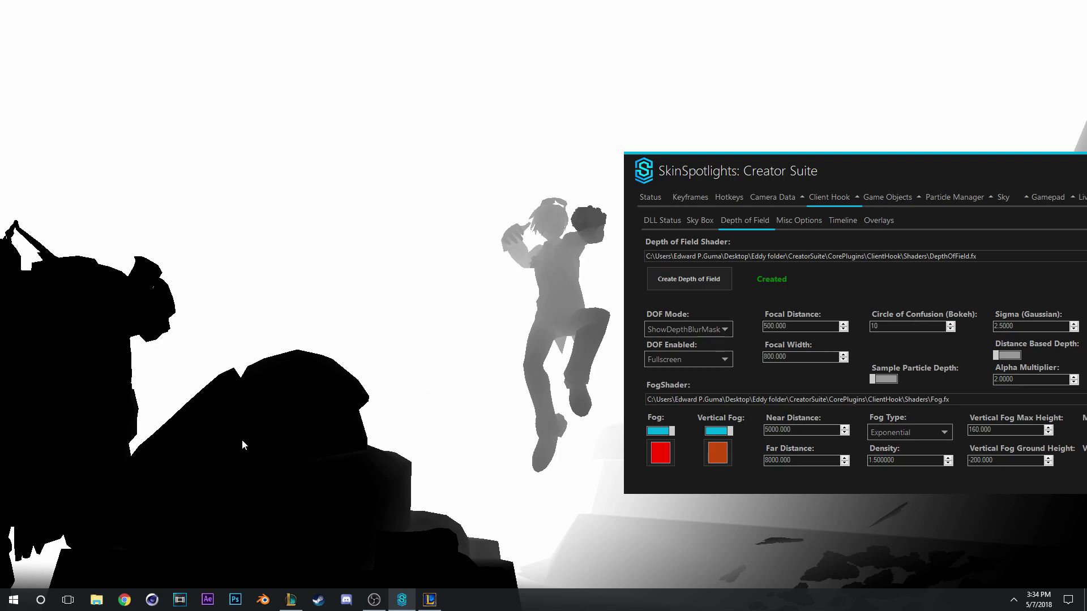
left_click(843, 330)
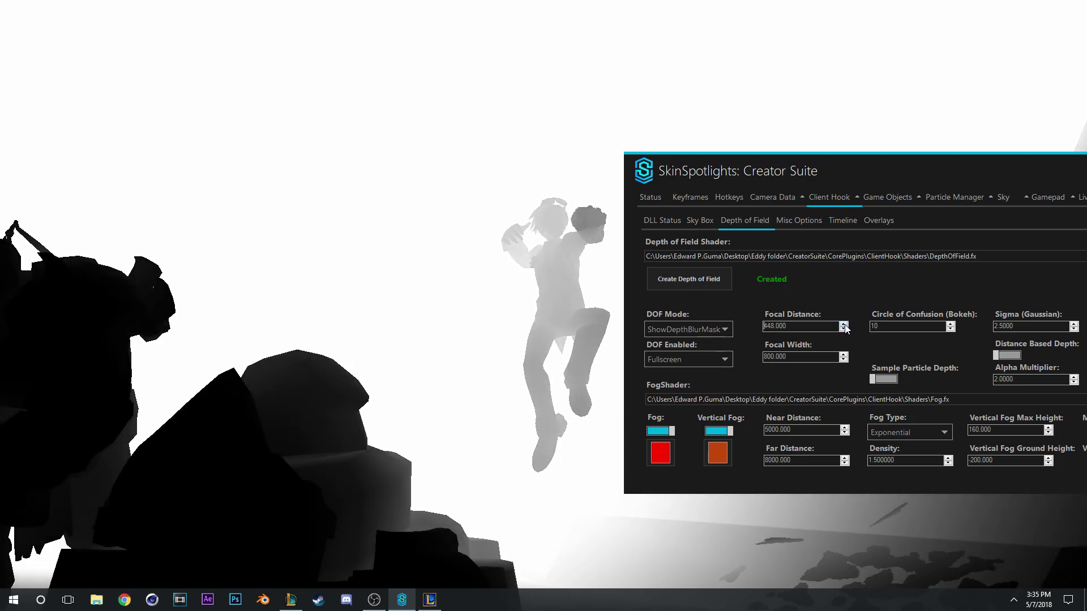
left_click(844, 326)
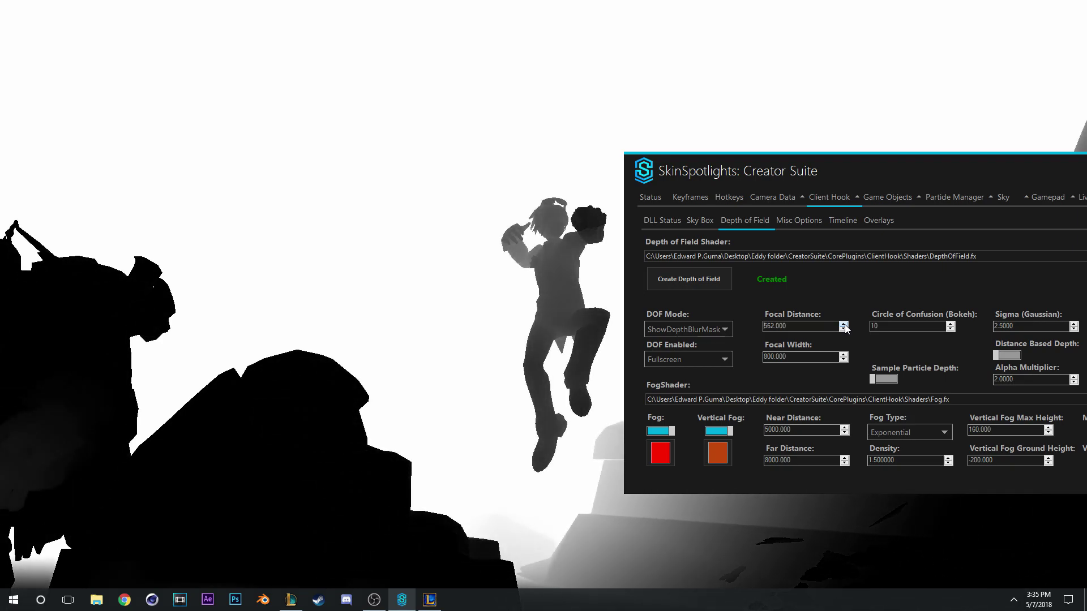
left_click(844, 326)
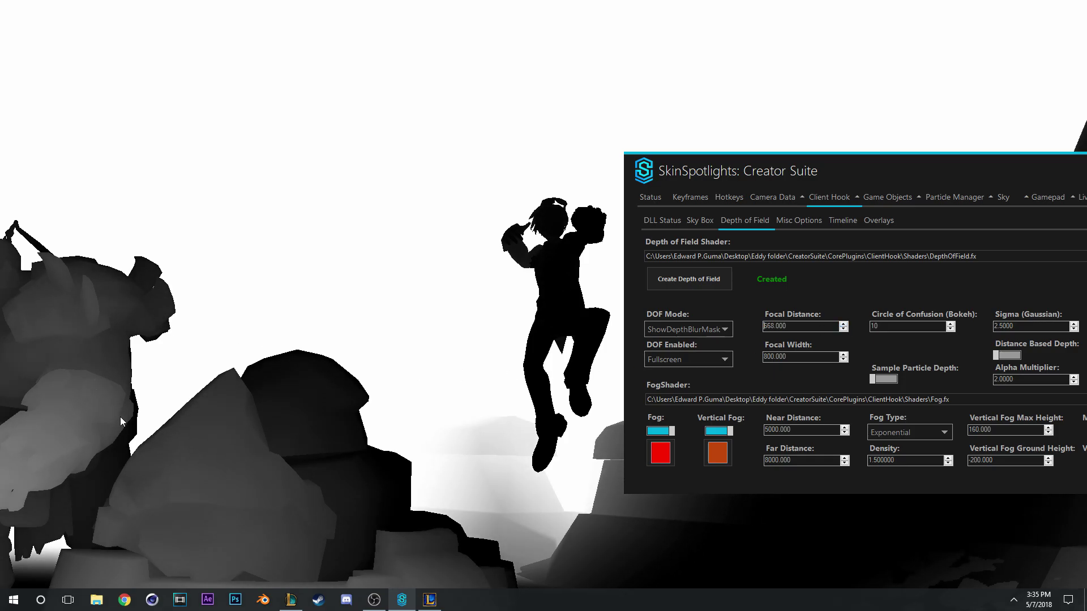
- Reduce the focal width to 305 and raise the focal distance to 721 so only the champion stays in focus
left_click(842, 360)
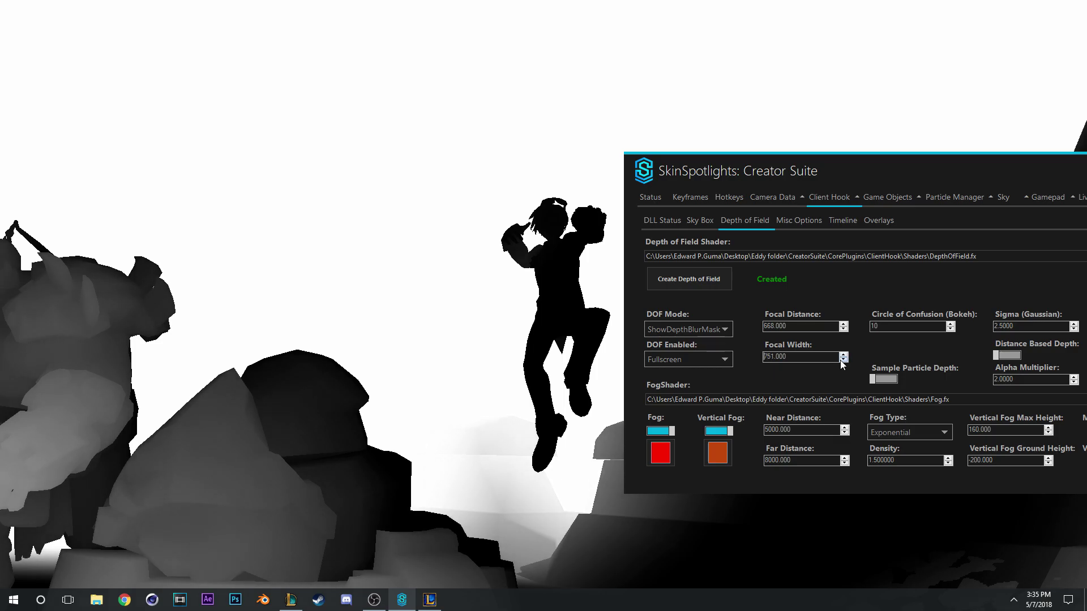
left_click(842, 360)
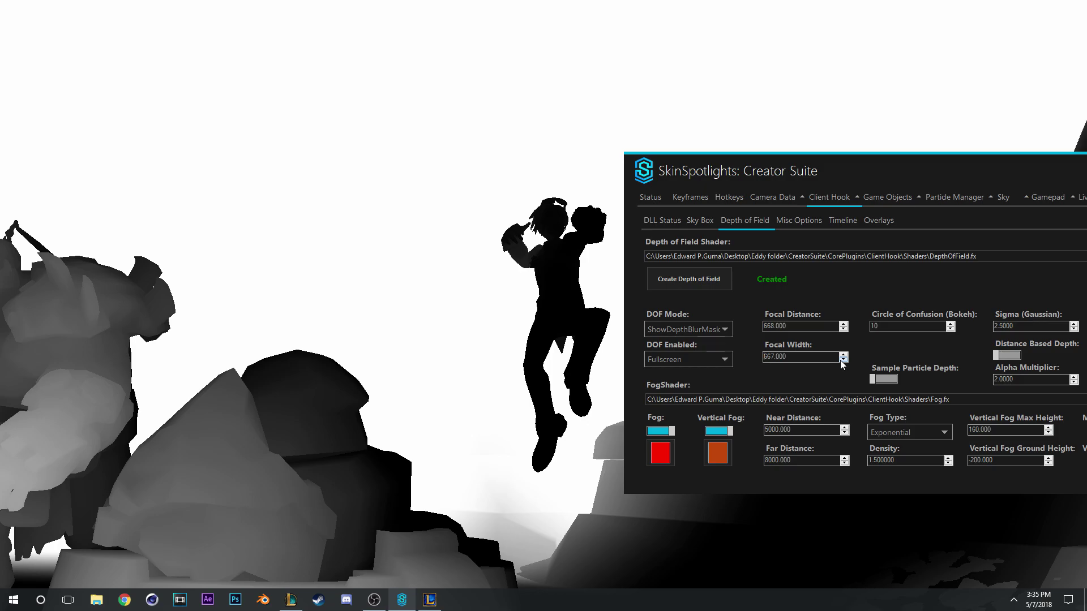
left_click(843, 360)
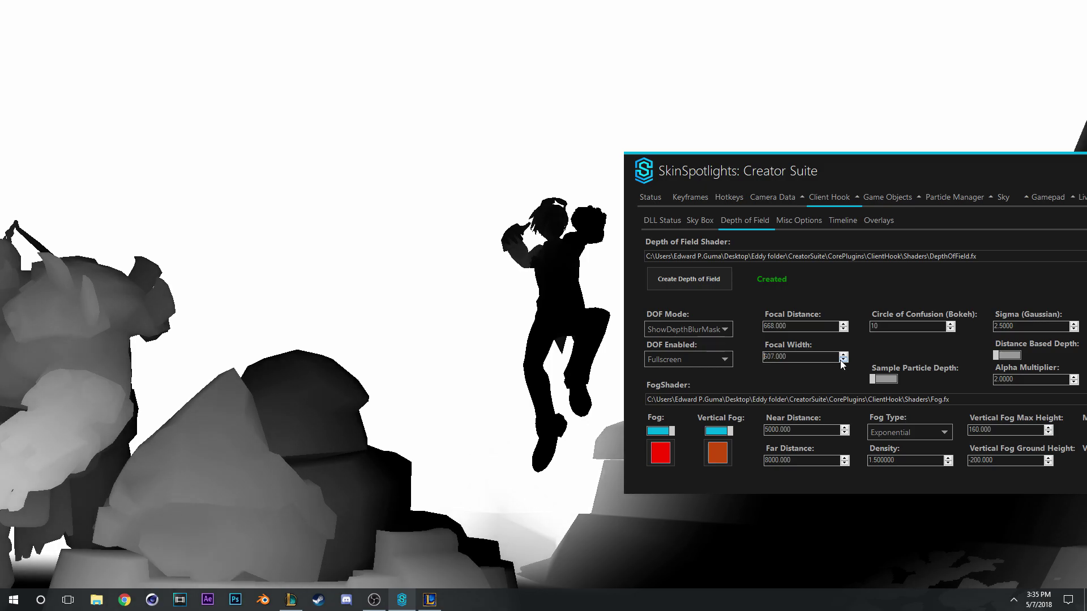
left_click(843, 360)
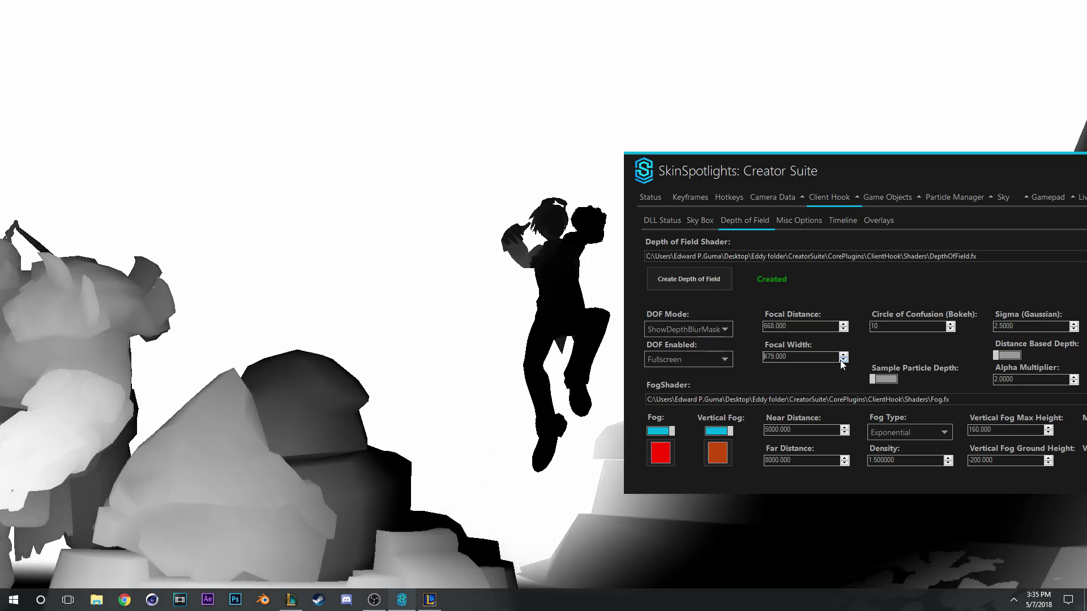
left_click(843, 360)
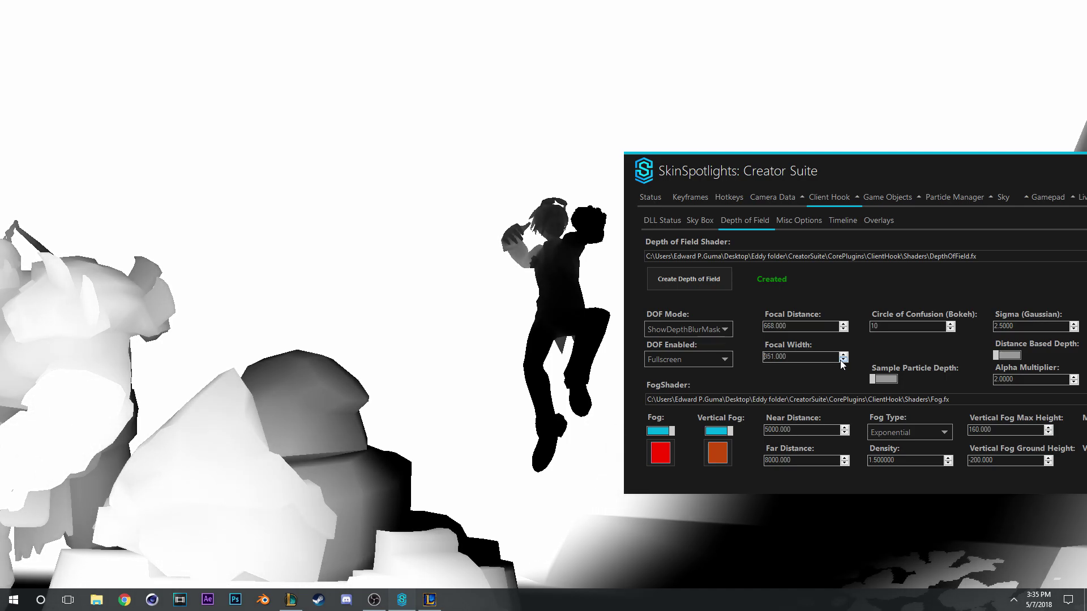
left_click(843, 360)
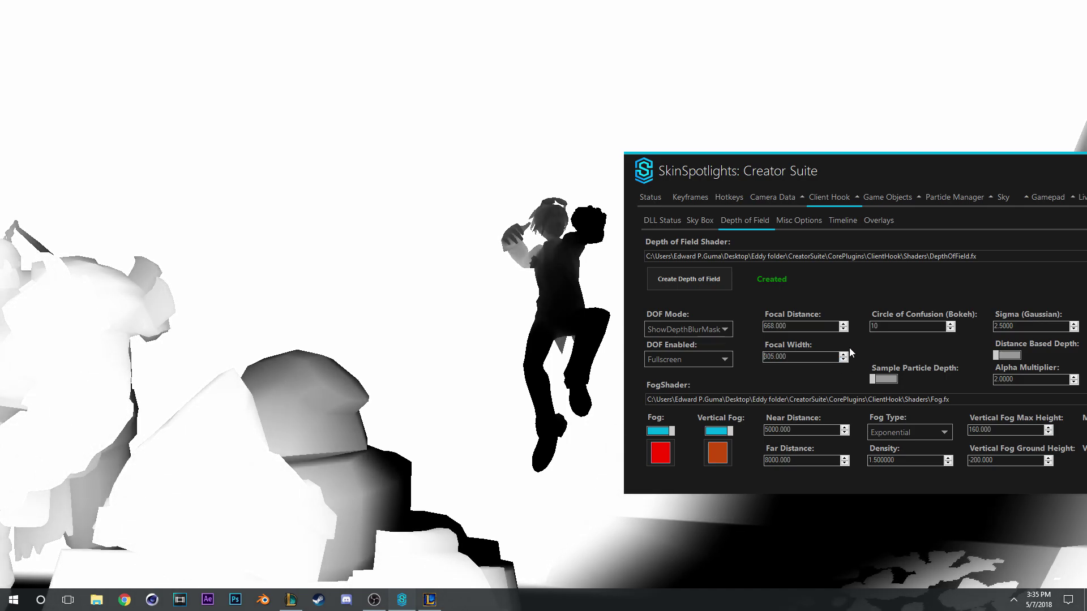
left_click(843, 324)
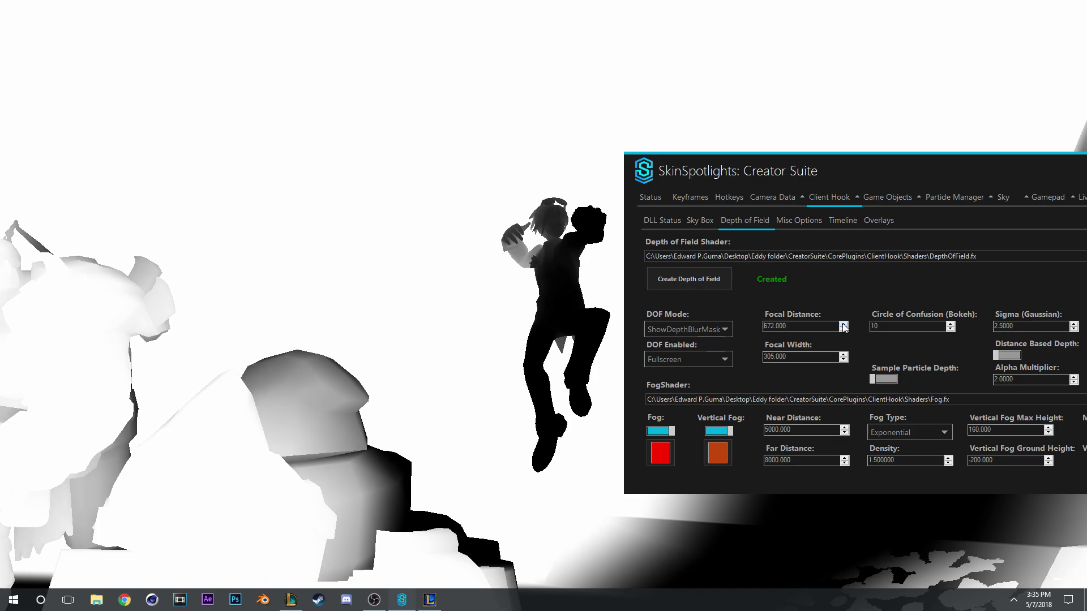
left_click(843, 324)
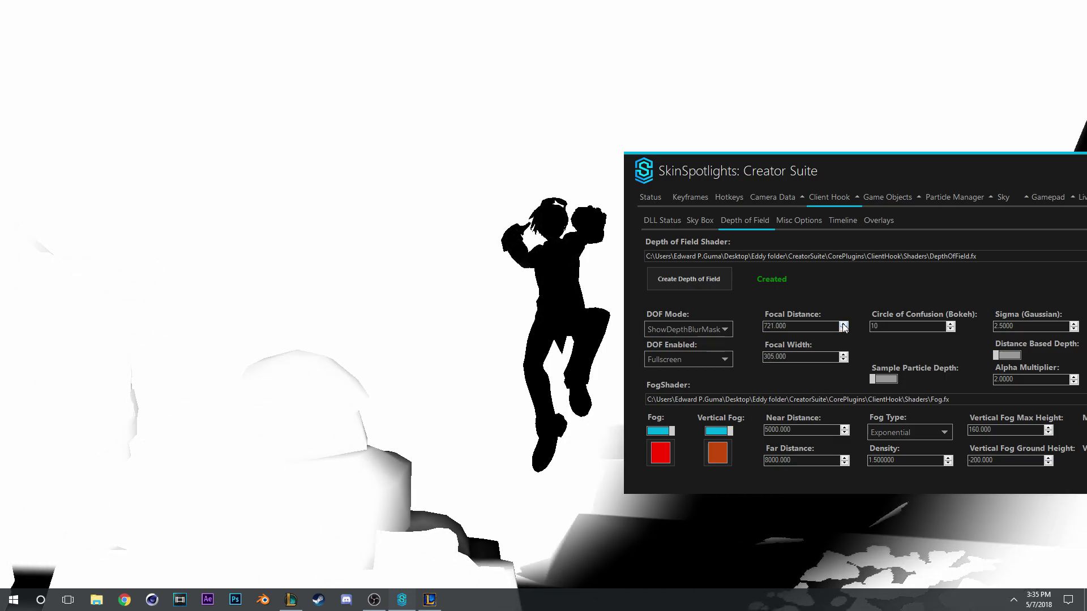
- Switch the DOF mode back to BokehDOF and move the window out of the way of the shot
left_click_drag(773, 175, 359, 204)
left_click(253, 365)
left_click(315, 378)
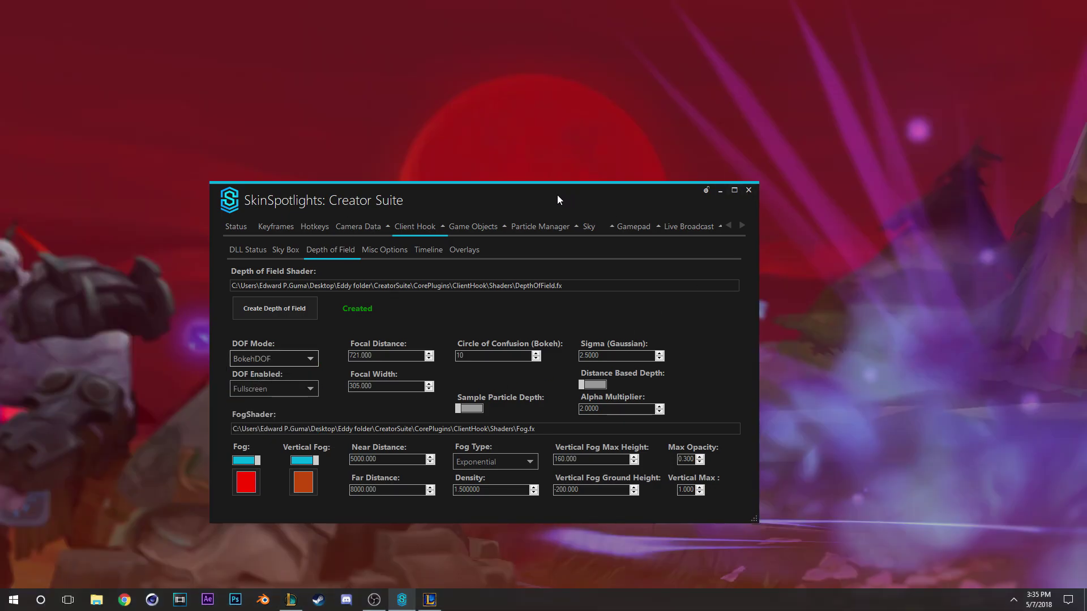
left_click_drag(557, 195, 1086, 195)
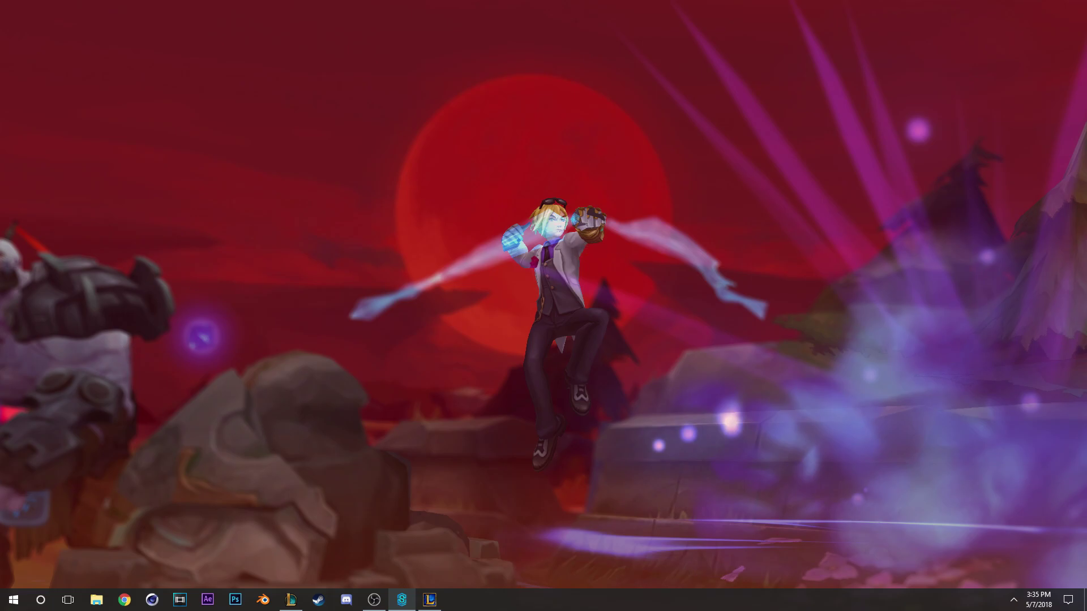
left_click_drag(0, 207, 302, 203)
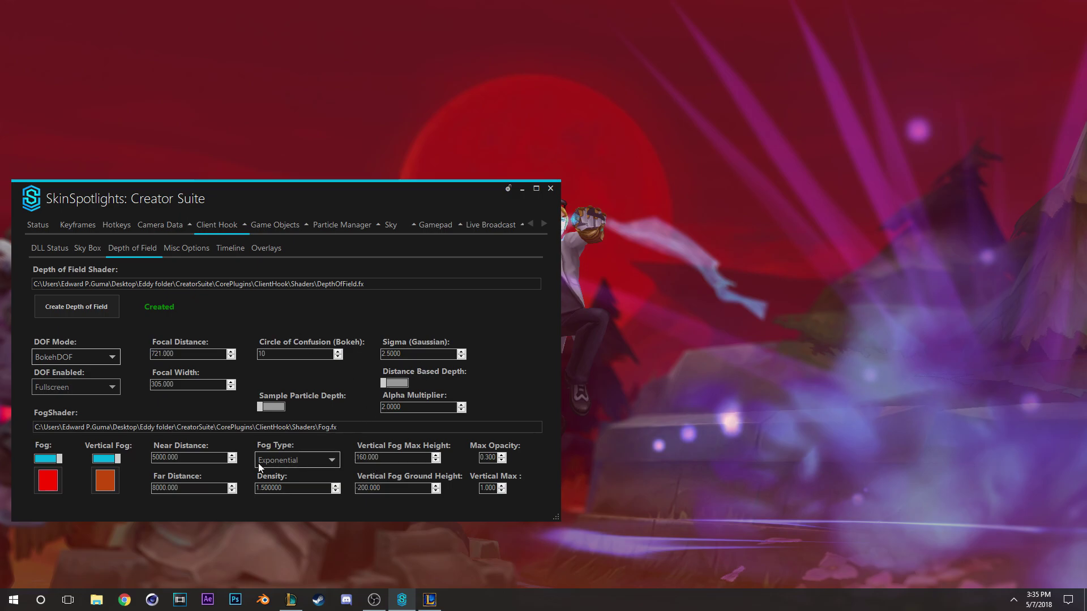
left_click_drag(170, 205, 271, 209)
left_click(265, 258)
left_click(215, 261)
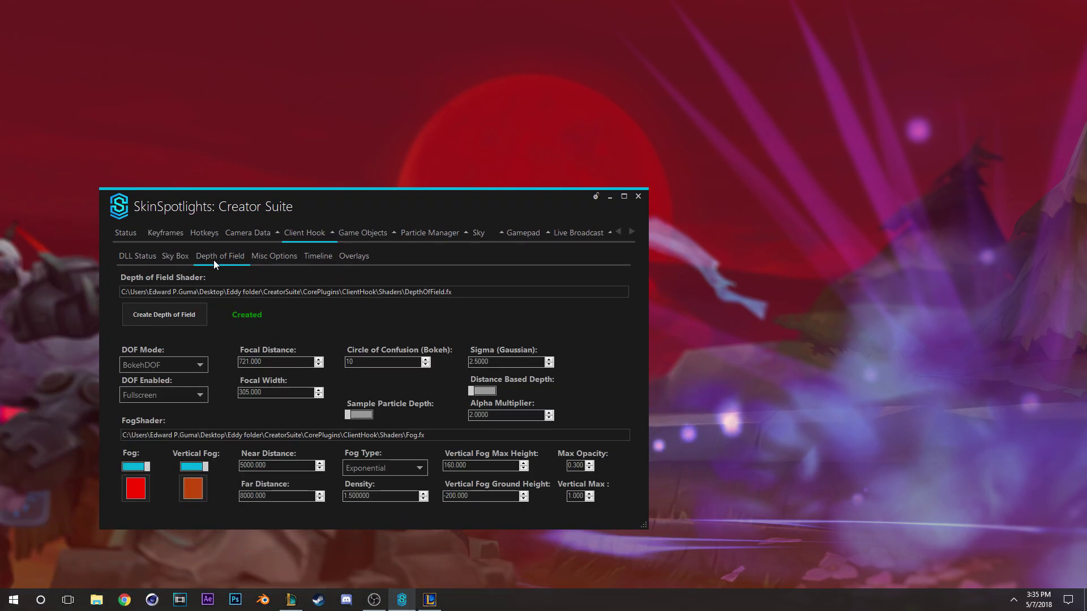
left_click_drag(301, 206, 305, 601)
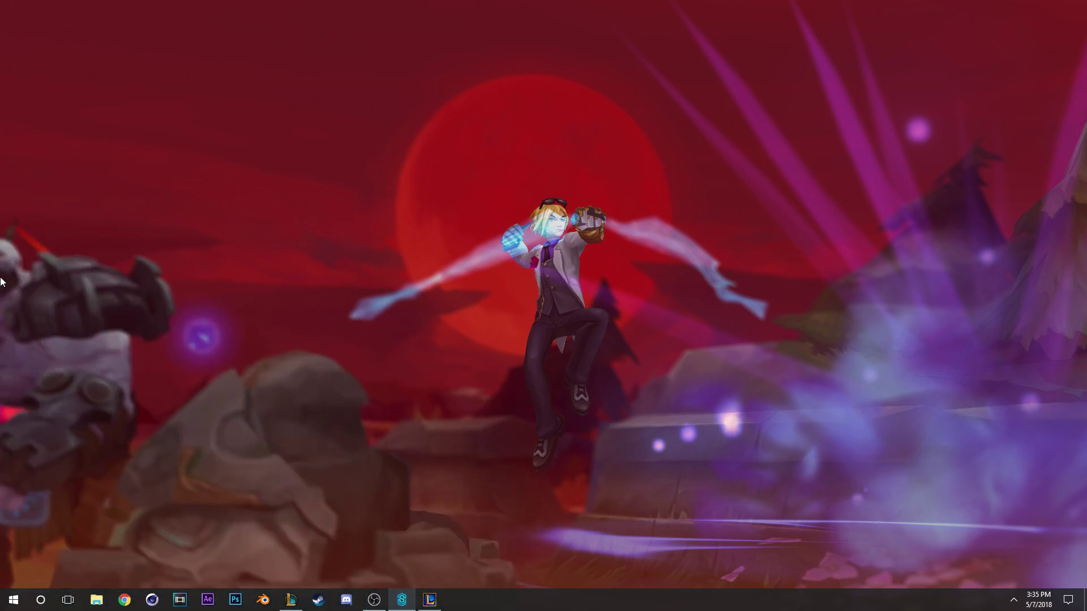
left_click(475, 345)
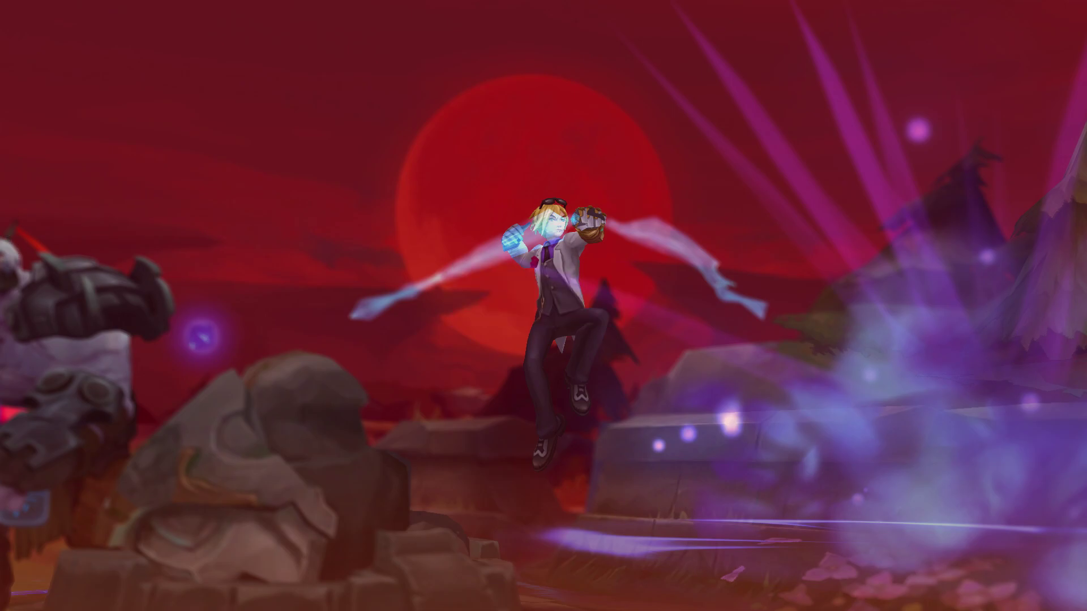
- Open the Particle Manager, move its window aside, and return to the replay to reframe the shot on the champions and particles
key("alt+Tab")
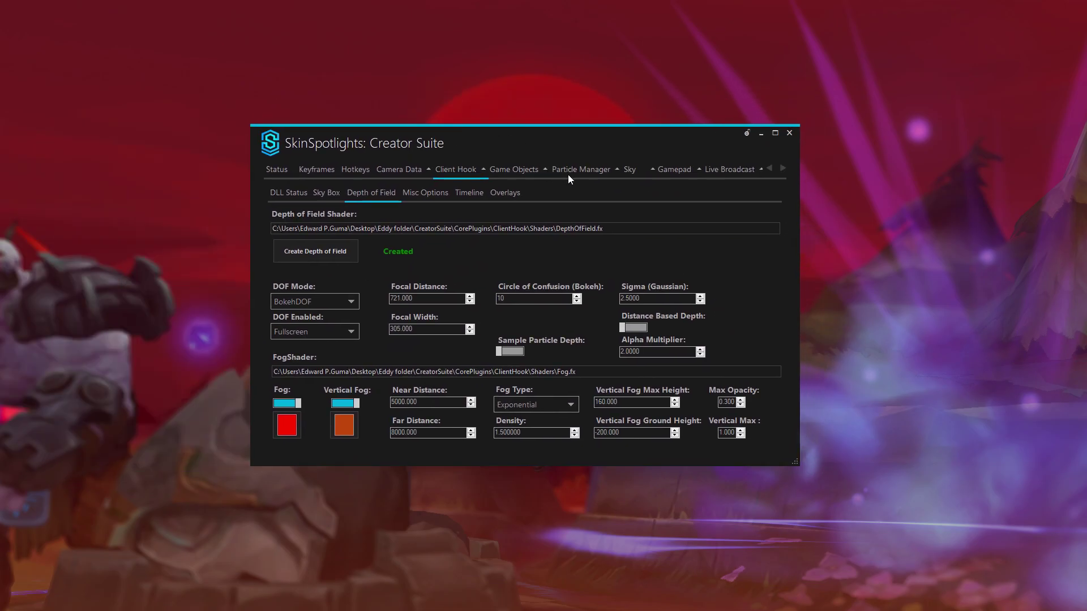
left_click(568, 171)
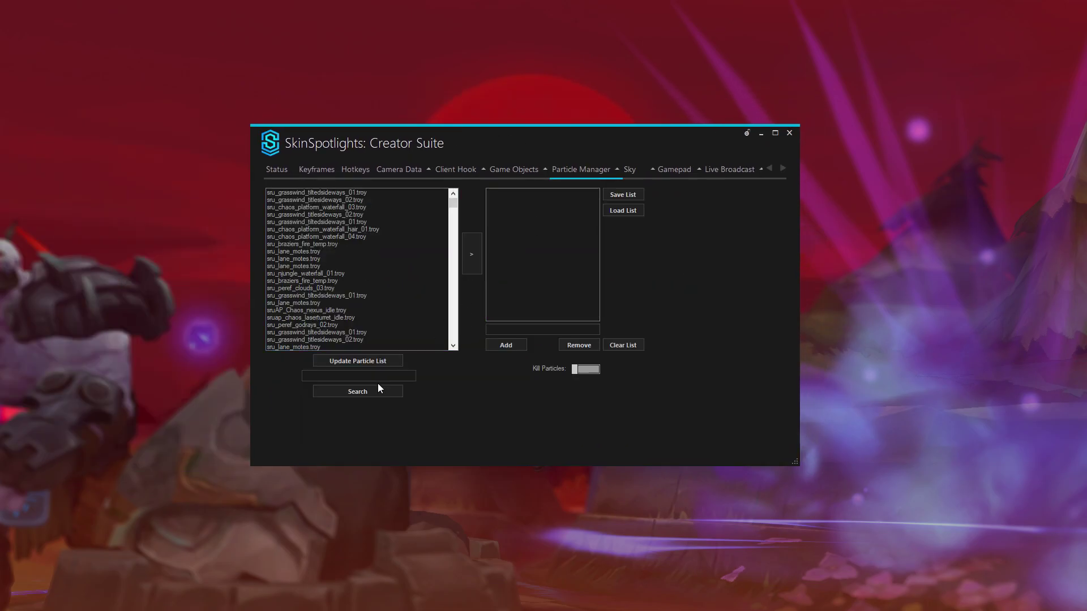
left_click_drag(361, 152, 148, 256)
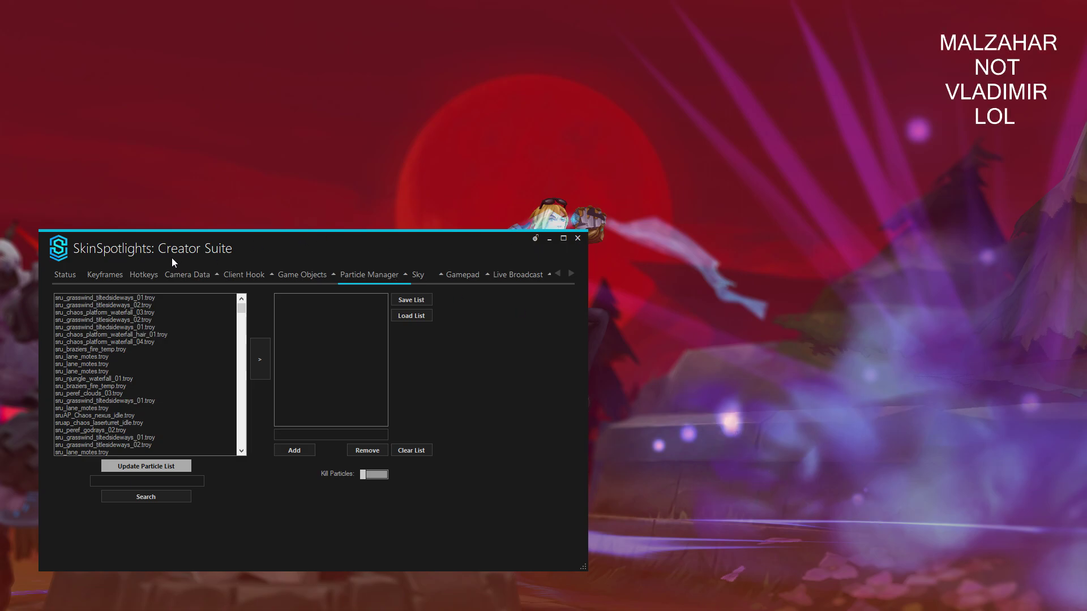
key("alt+Tab")
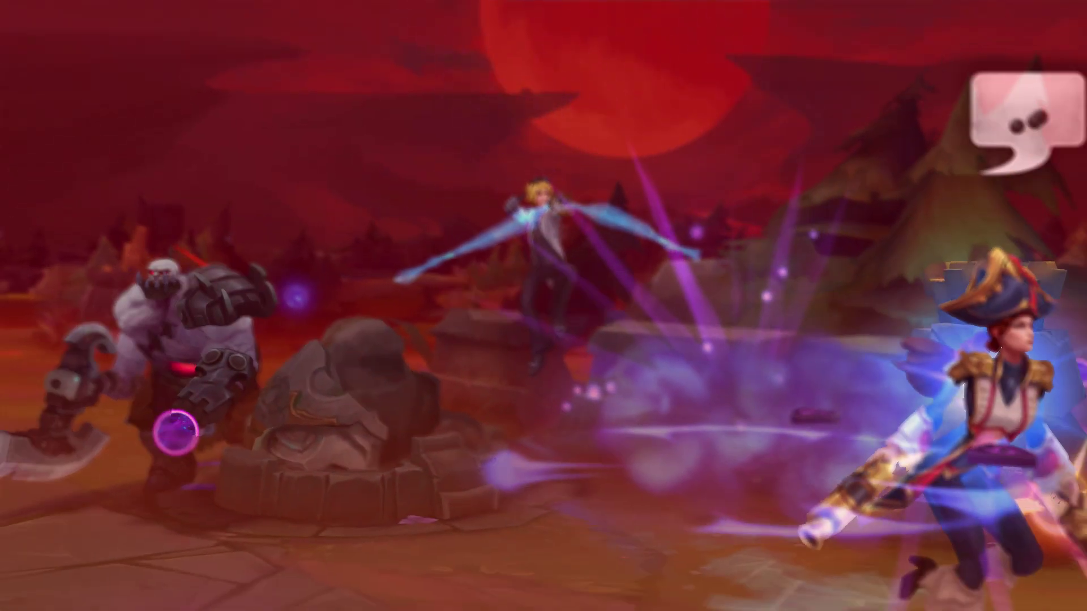
- Switch back to Creator Suite, update the particle list and search it for Comet
key("alt+Tab")
left_click(227, 414)
type("Comet")
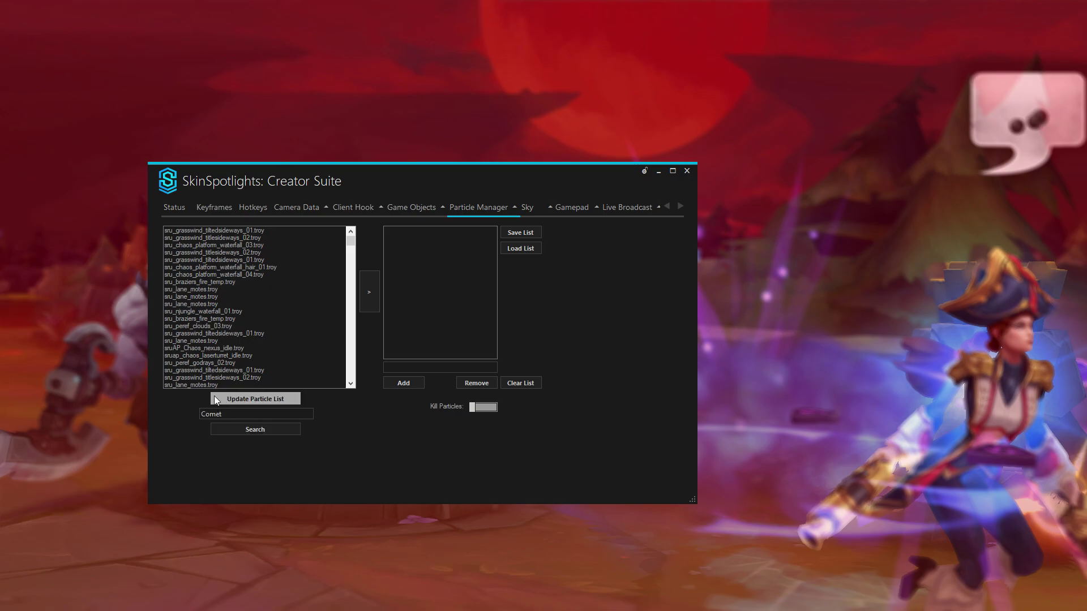
left_click(255, 399)
left_click(271, 431)
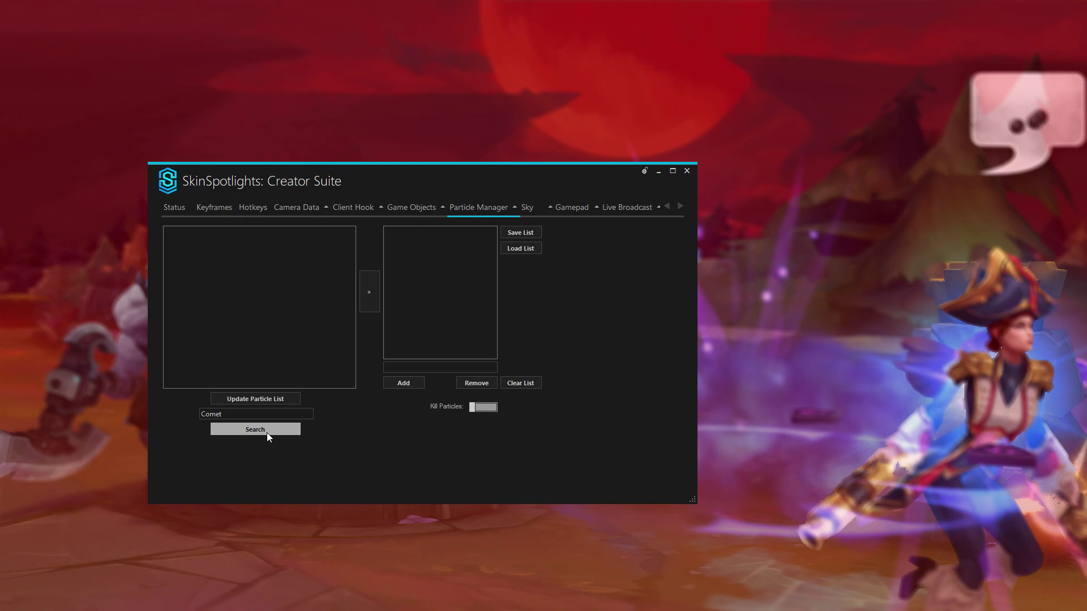
- Replace the search term with SRU, reload the full particle list and look through its entries
left_click_drag(223, 414, 148, 419)
key("BackSpace")
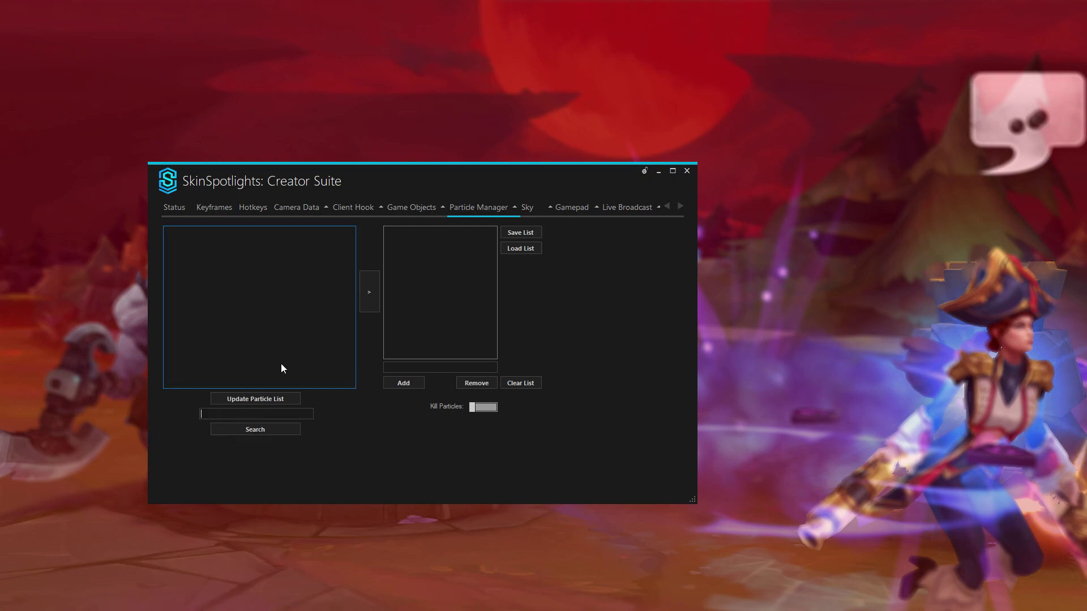
left_click(264, 398)
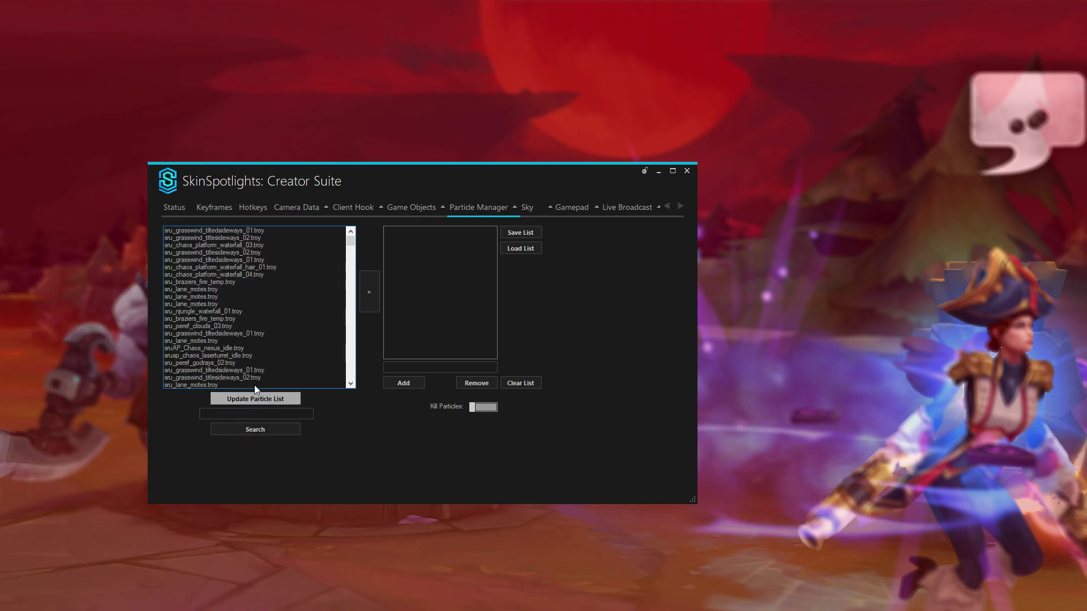
left_click(253, 413)
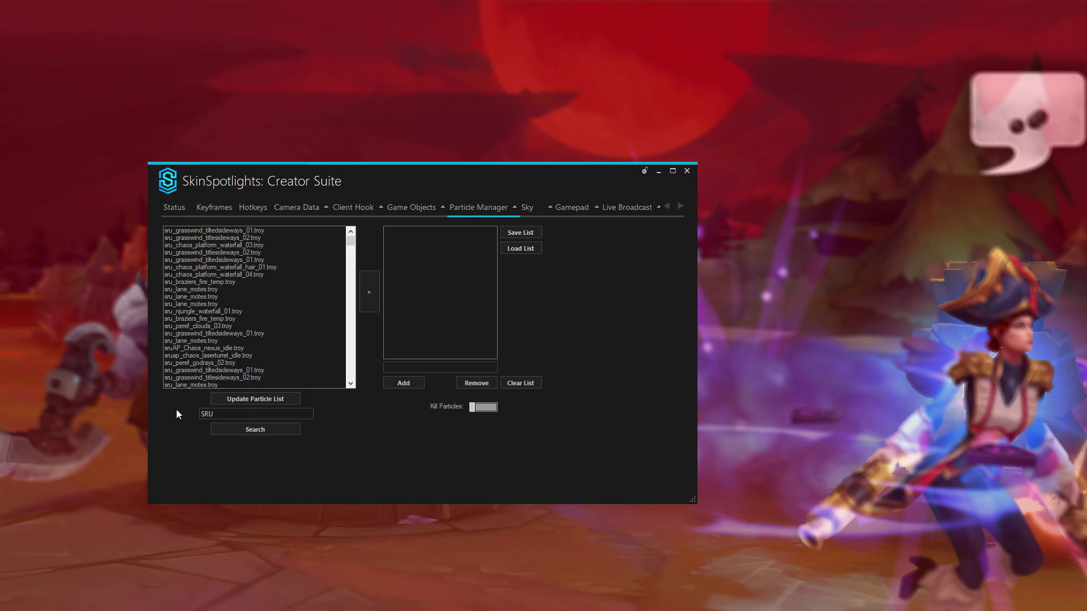
left_click(240, 399)
scroll(293, 344, "down", 10)
scroll(268, 363, "down", 10)
scroll(278, 365, "down", 6)
- Search the updated particle list for Global and inspect the GLOBAL_FREEZE and GLOBAL_Item_FoM_ChargeAttach entries
left_click_drag(242, 415, 195, 426)
type("\\")
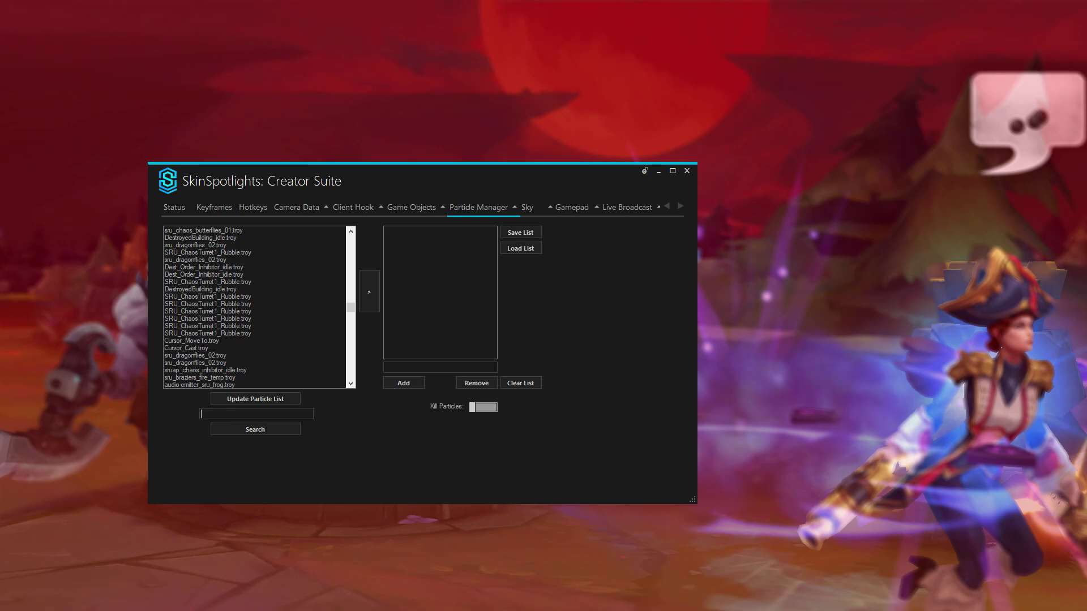
type("lobal")
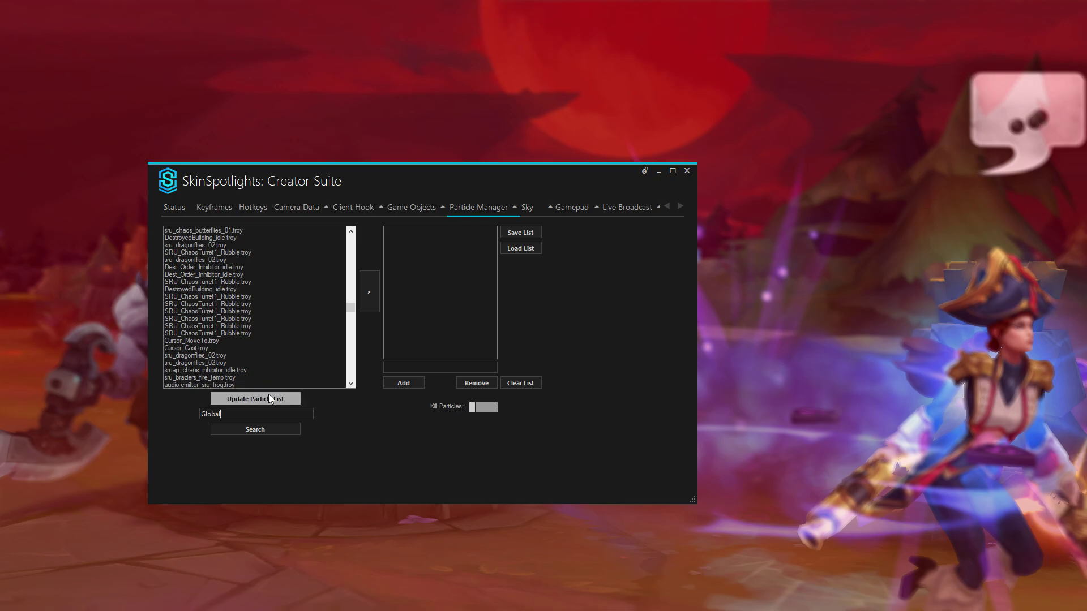
left_click(250, 400)
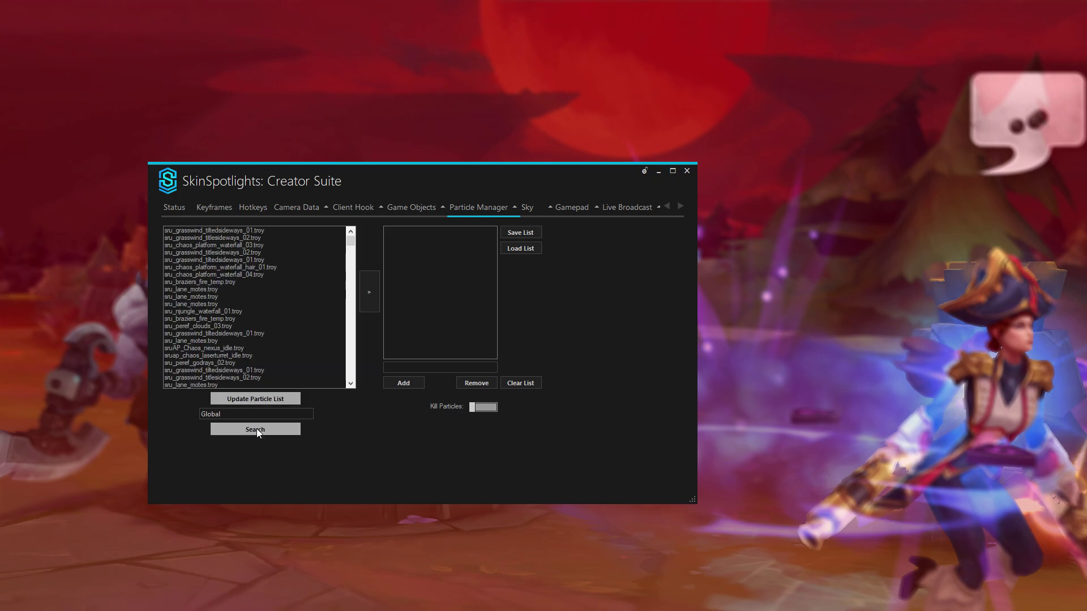
left_click(257, 429)
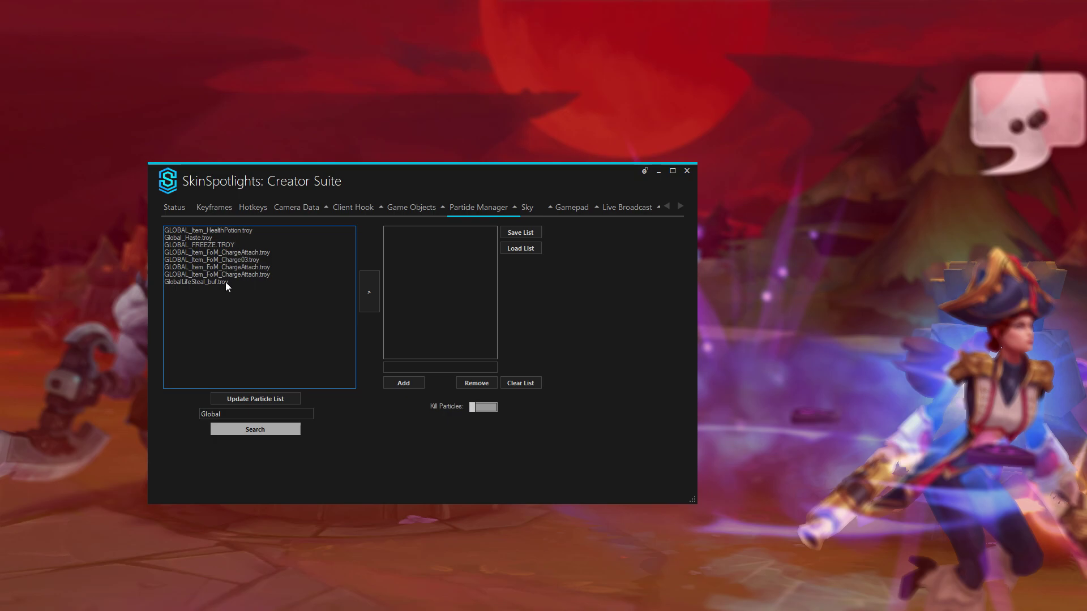
left_click(239, 246)
left_click(239, 275)
- Replace the search term with Mal, update the particle list and filter it for Malzahar's particles
left_click_drag(220, 414, 170, 416)
key("BackSpace")
type("Mal")
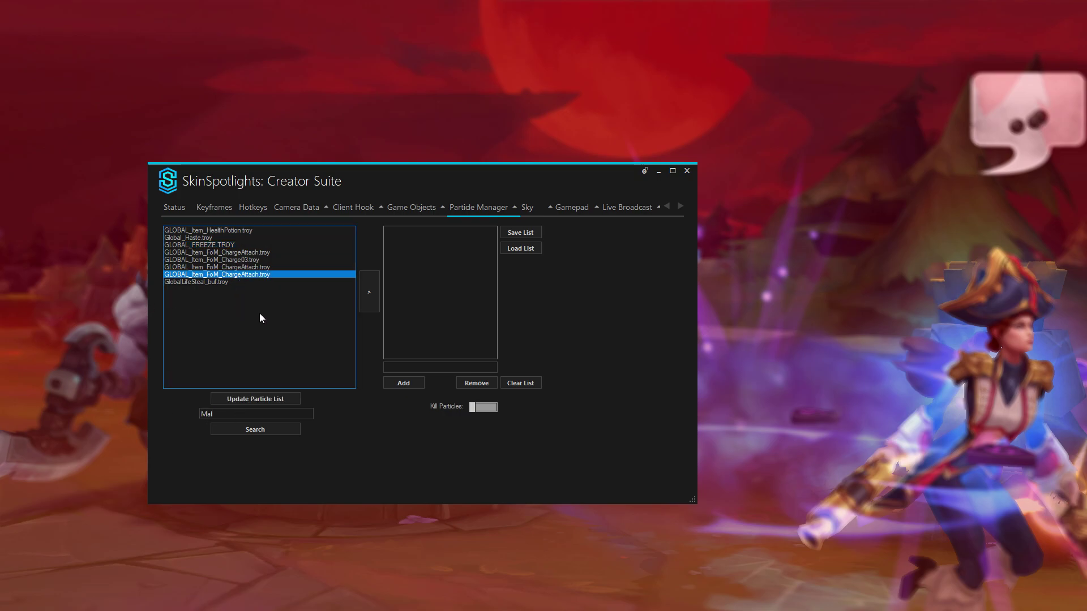
left_click(254, 399)
left_click(249, 431)
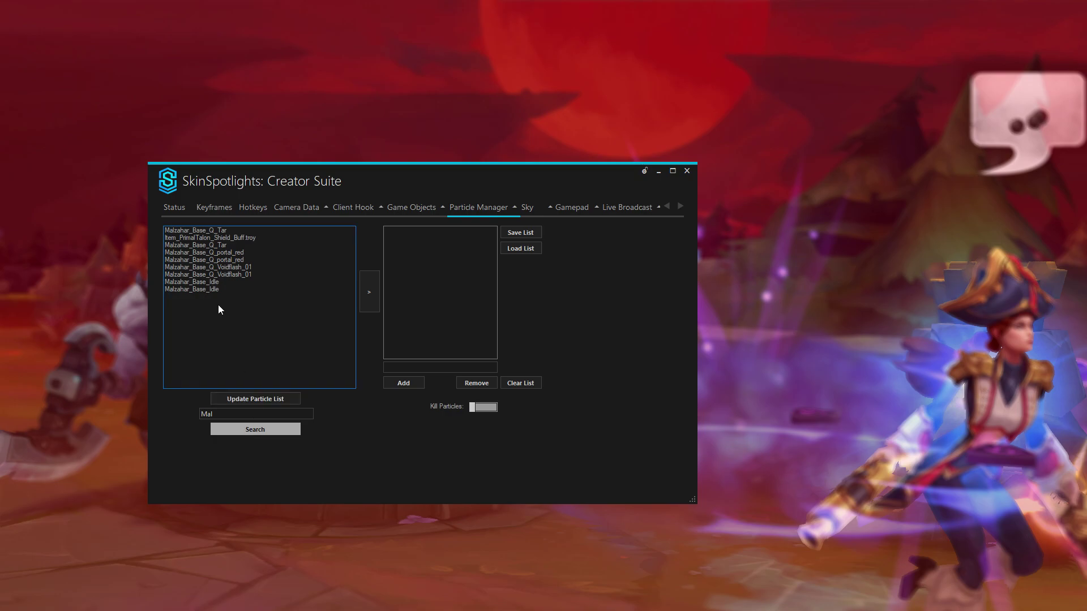
- Add Malzahar_Base_Q_Tar to the kill list, enable Kill Particles, and uncover the scene briefly to check it
left_click(190, 231)
left_click_drag(309, 184, 256, 157)
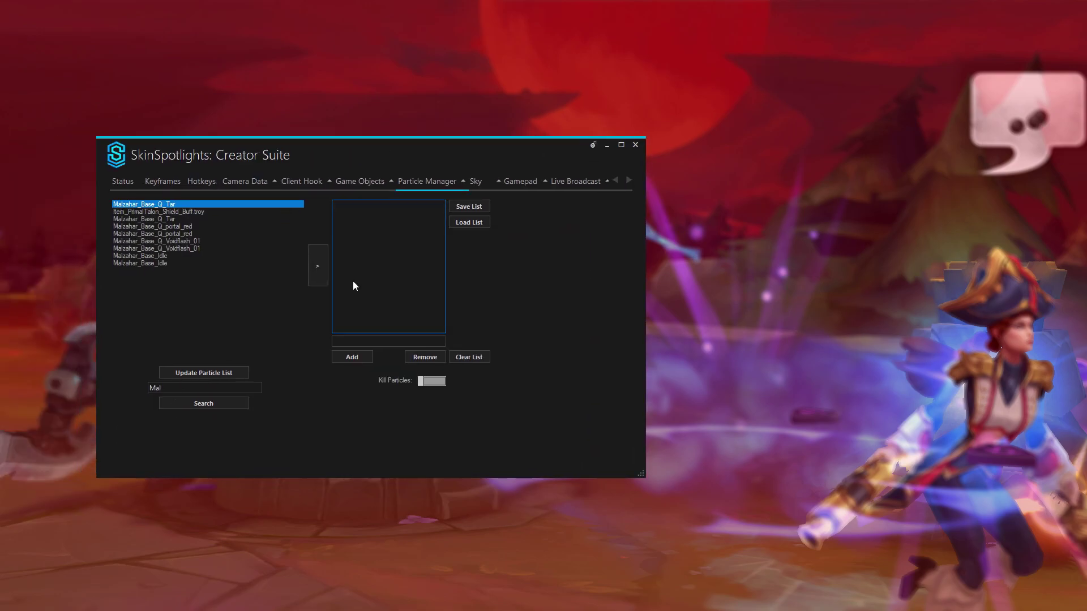
left_click(318, 265)
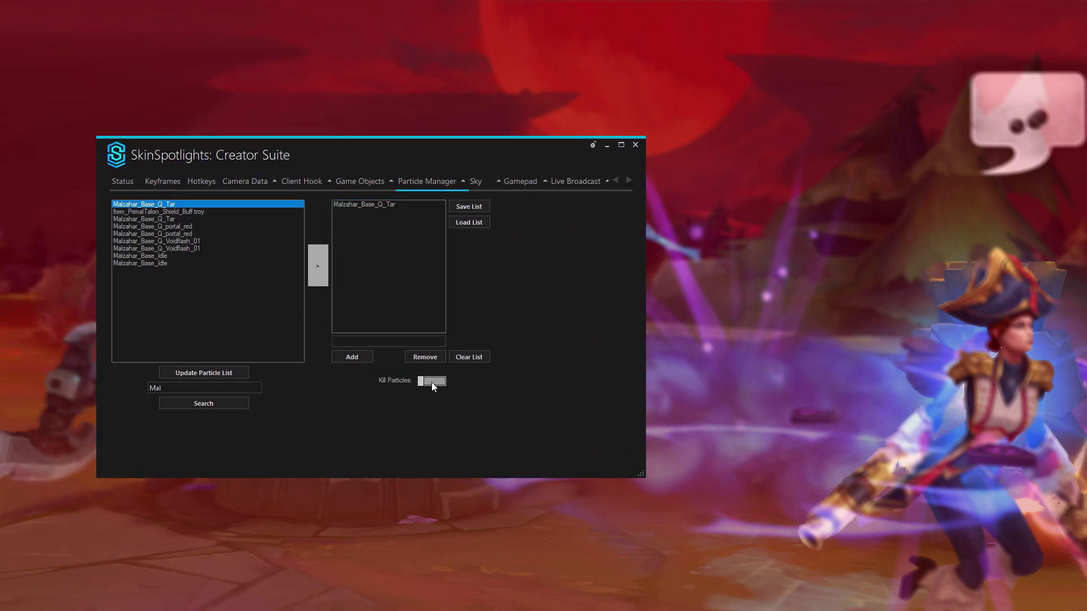
left_click_drag(279, 165, 0, 169)
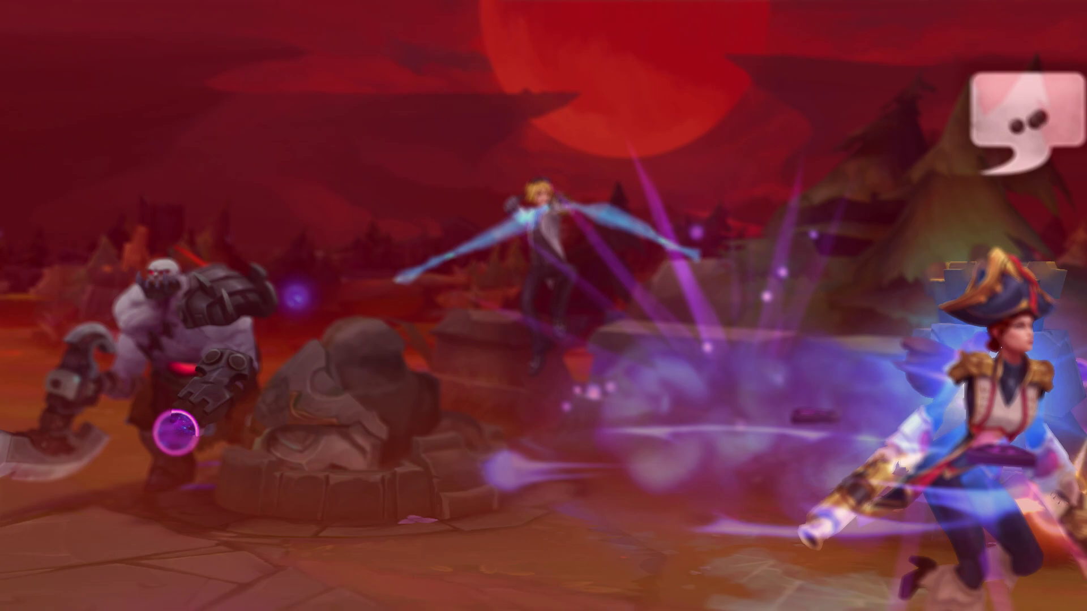
left_click_drag(0, 169, 353, 194)
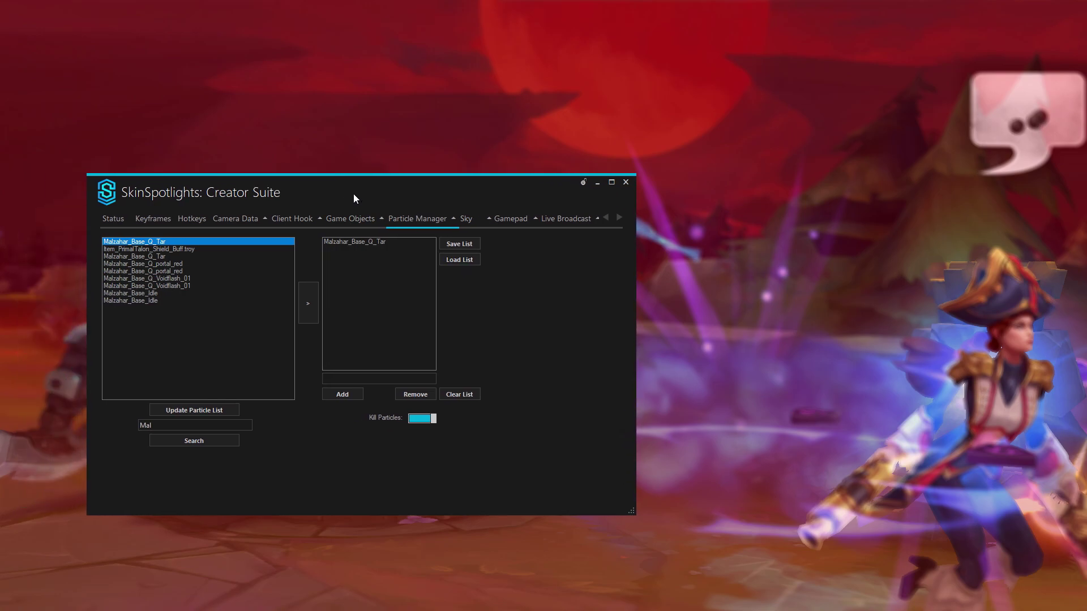
- Try to add the Malzahar_Base_Q_portal_red and Malzahar_Base_Q_Voidflash_01 particles while Kill Particles is enabled
left_click(161, 278)
left_click(163, 258)
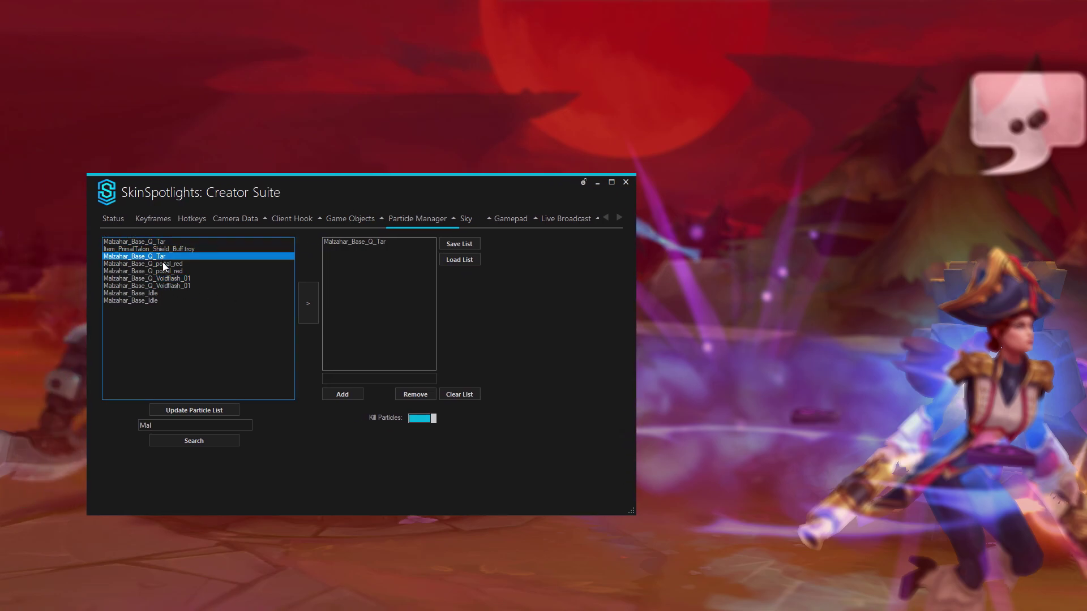
left_click(180, 264)
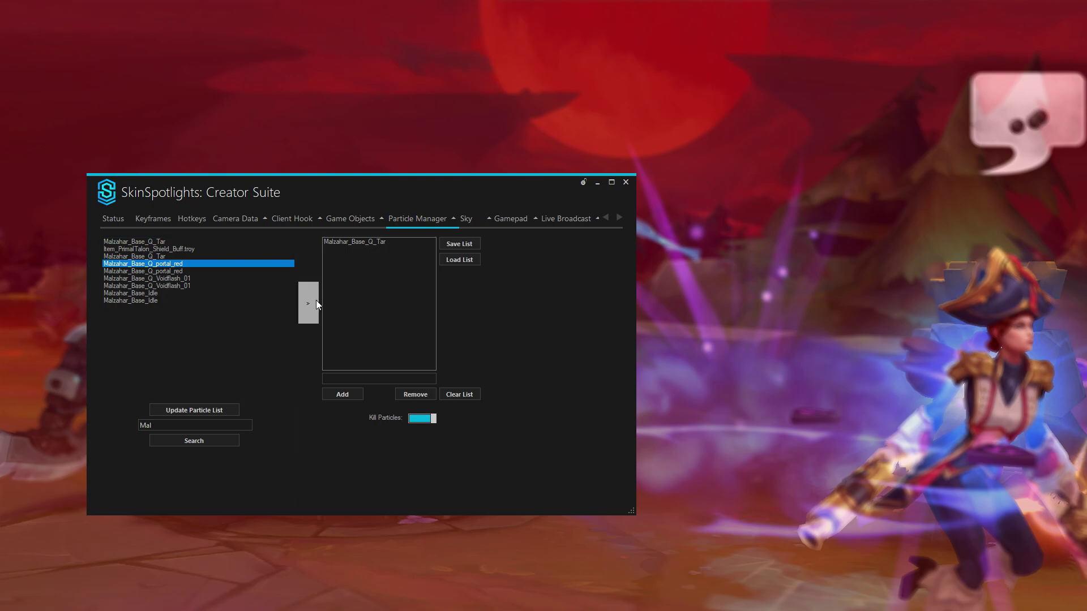
left_click(182, 272)
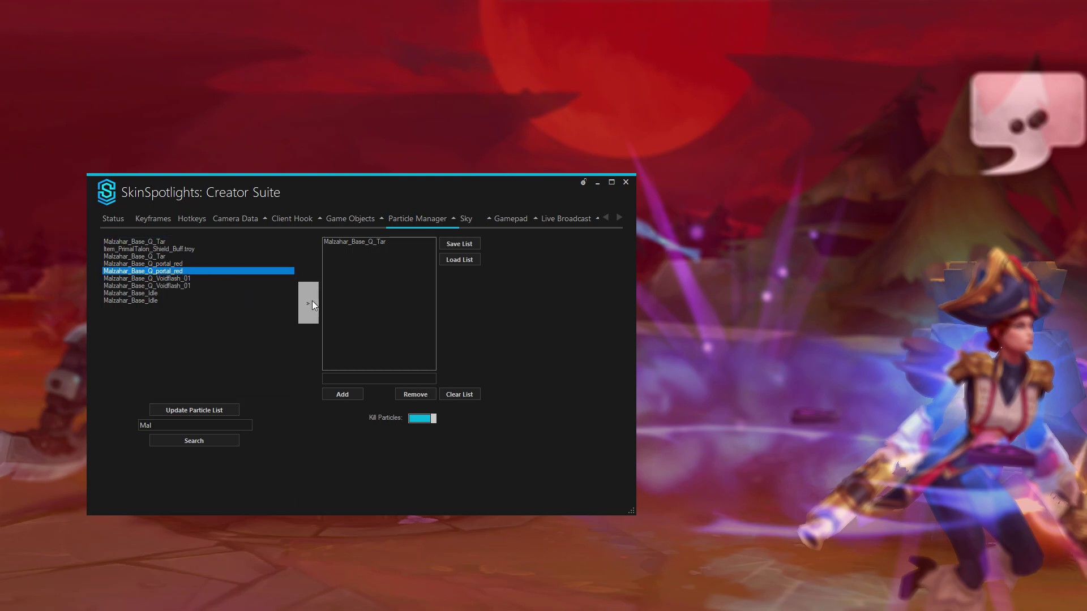
left_click(181, 278)
left_click(182, 287)
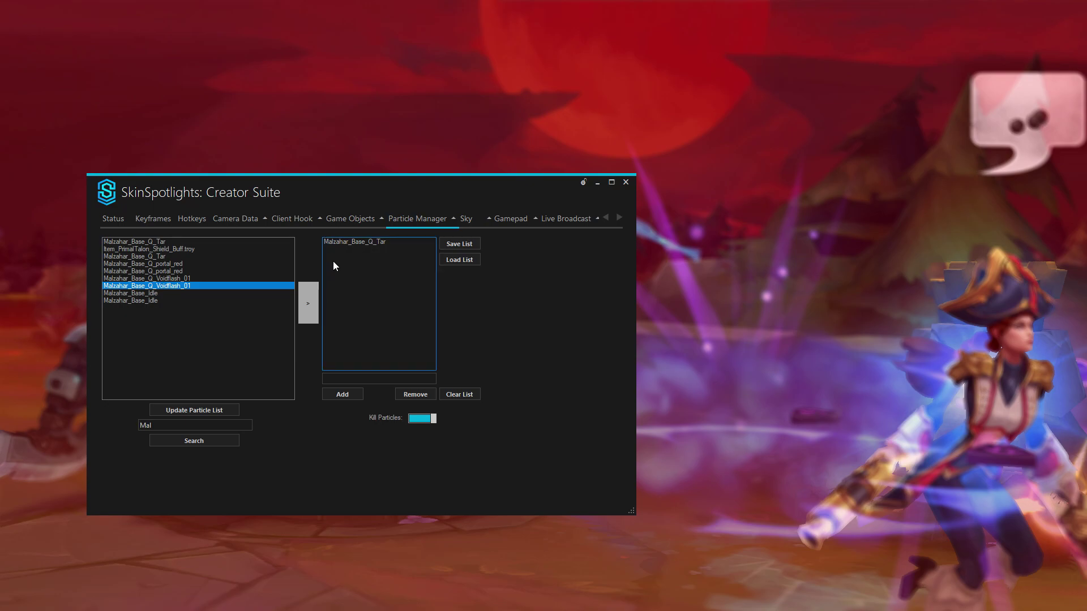
- Disable Kill Particles and add Malzahar_Base_Q_Voidflash_01 and Malzahar_Base_Q_portal_red to the kill list, then submit the second Malzahar_Base_Q_Tar entry too
left_click(427, 419)
left_click(235, 279)
left_click(303, 296)
left_click(169, 272)
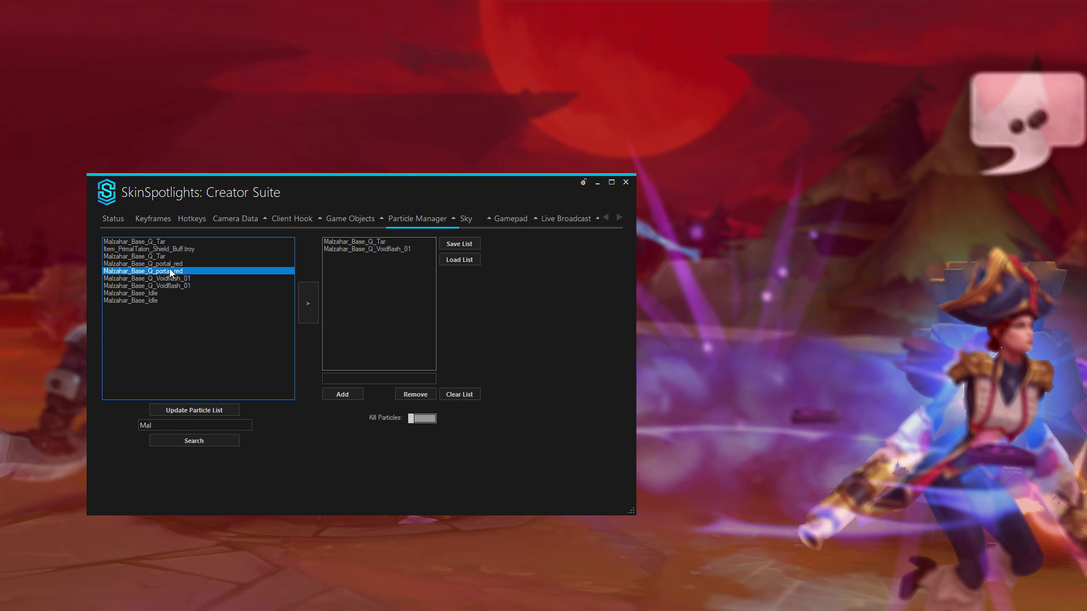
left_click(311, 312)
left_click(303, 305)
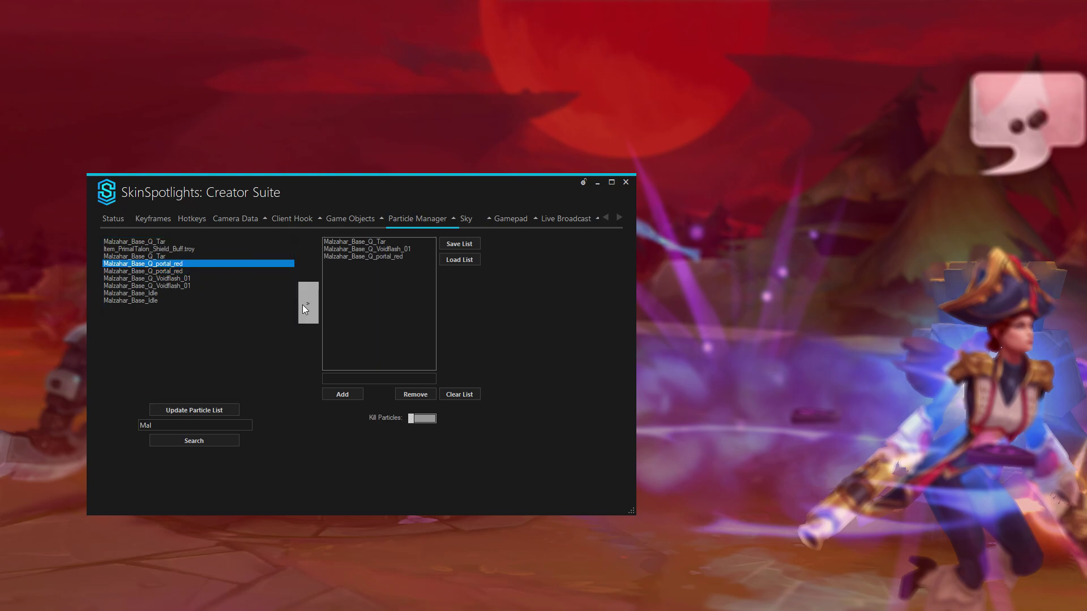
left_click(182, 256)
left_click(302, 300)
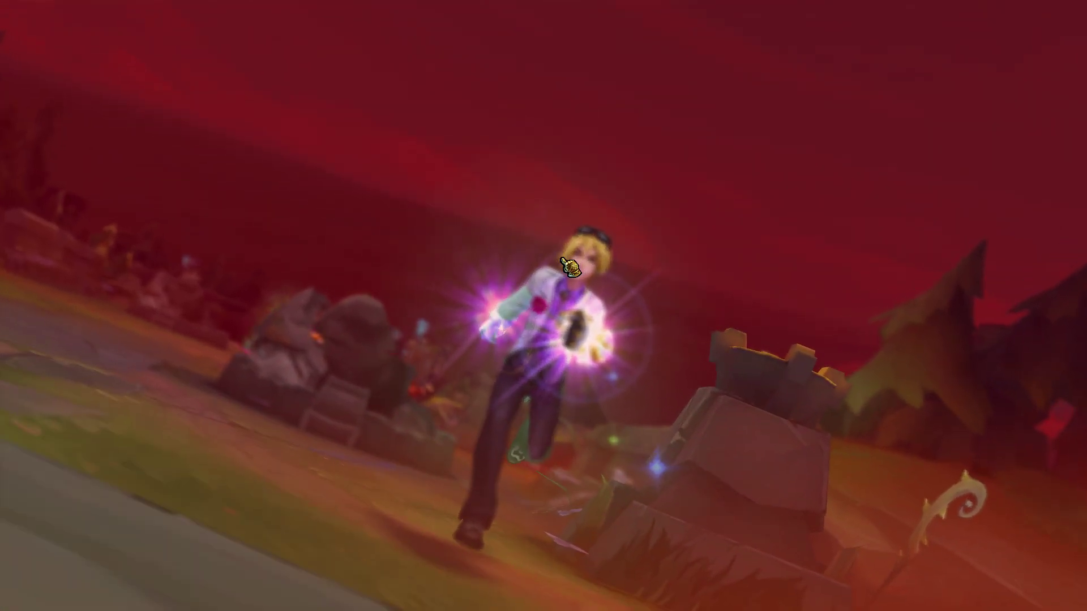
- Return to the depth of field settings from the new champion shot and set the focal distance to 400
key("alt+Tab")
left_click(307, 165)
left_click(361, 161)
left_click(404, 166)
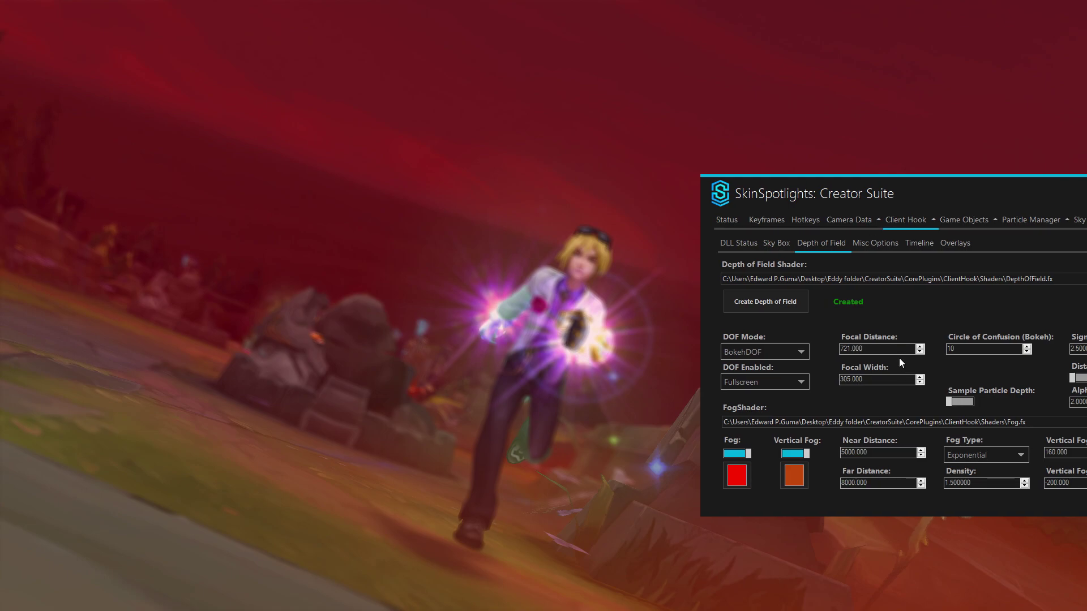
double_click(883, 349)
type("400")
key("Return")
- Raise the focal distance to 516 using the ShowDepthBlurMask mode, and switch the DOF mode back to BokehDOF
left_click(745, 350)
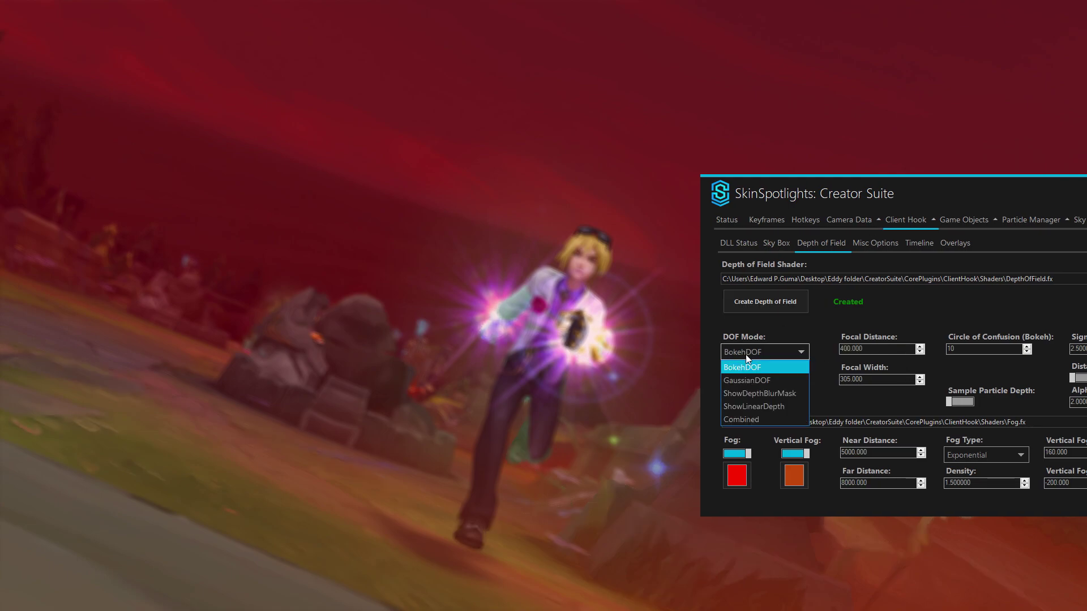
left_click(769, 393)
double_click(893, 349)
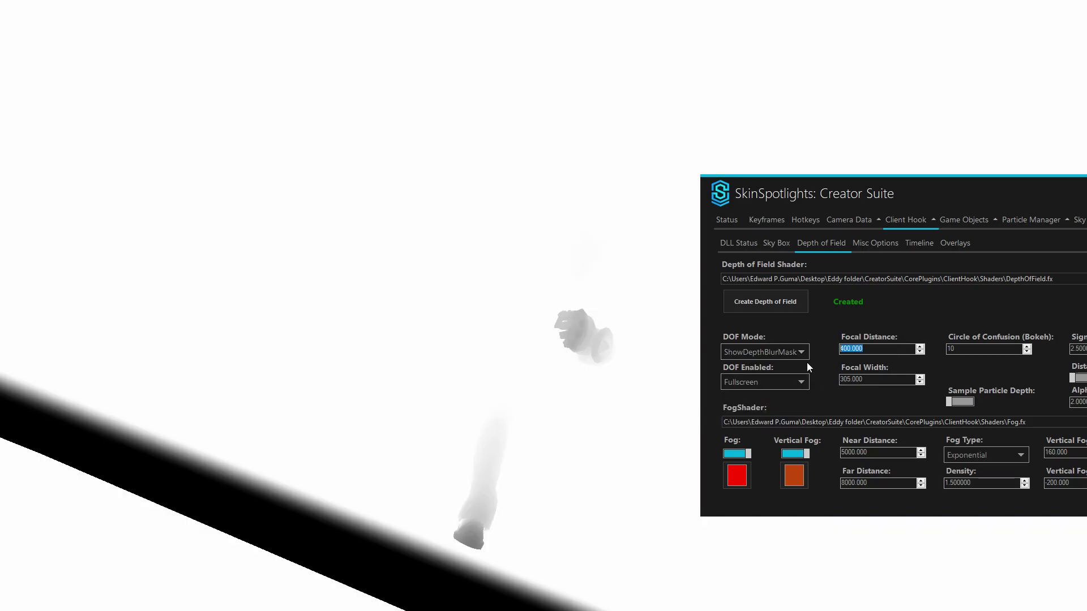
left_click(919, 346)
left_click(919, 347)
left_click(919, 346)
left_click(920, 346)
left_click_drag(920, 348, 921, 350)
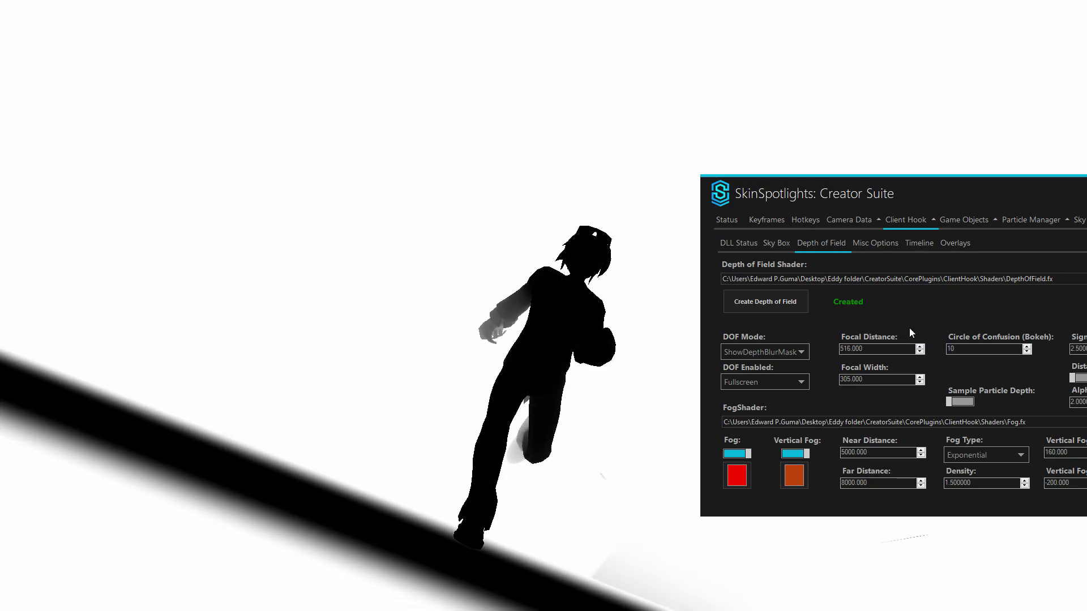
left_click(758, 353)
left_click(759, 367)
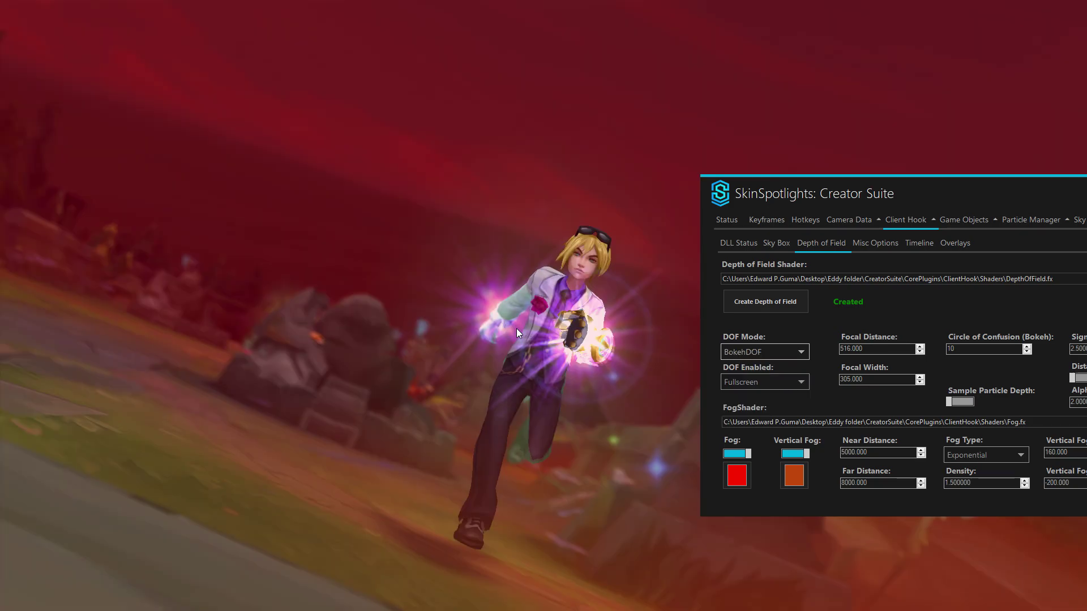
- Raise the focal distance to 561 while viewing ShowDepthBlurMask, and return the DOF mode to BokehDOF
left_click(786, 352)
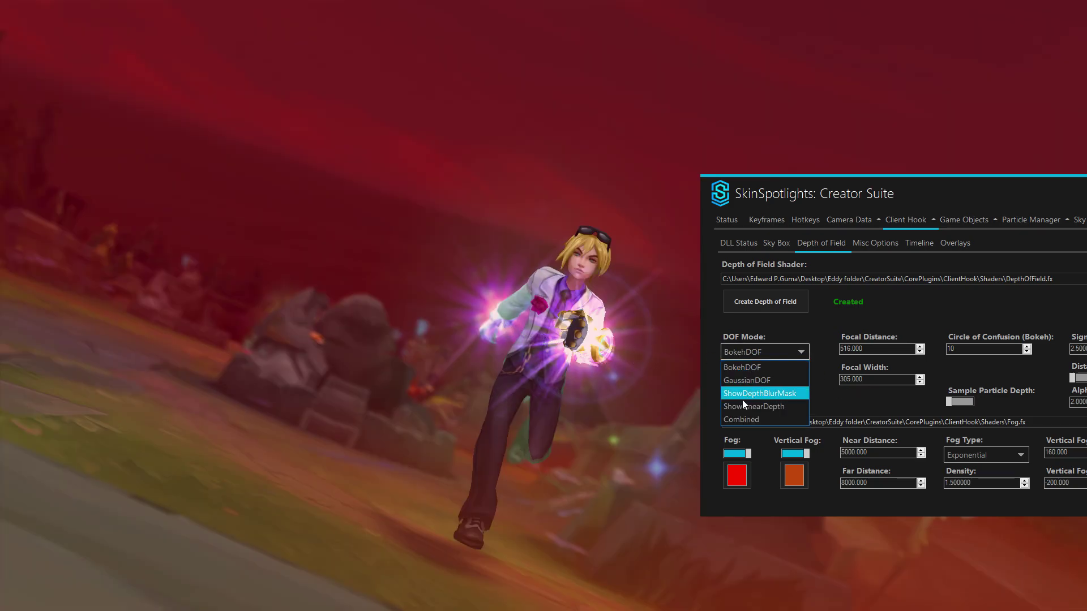
left_click(732, 395)
left_click(739, 352)
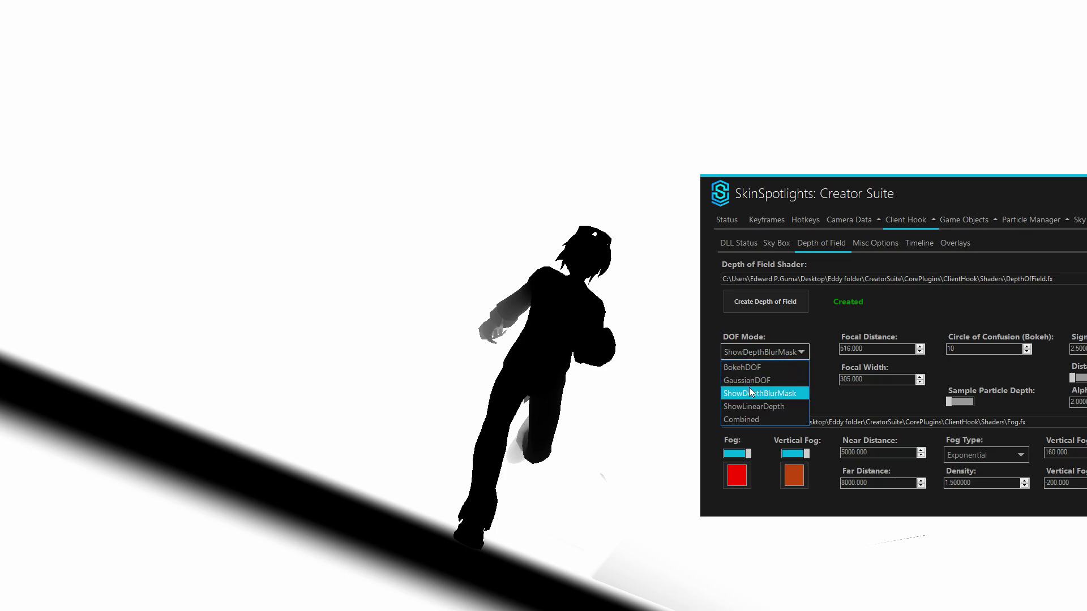
left_click(883, 349)
left_click(920, 348)
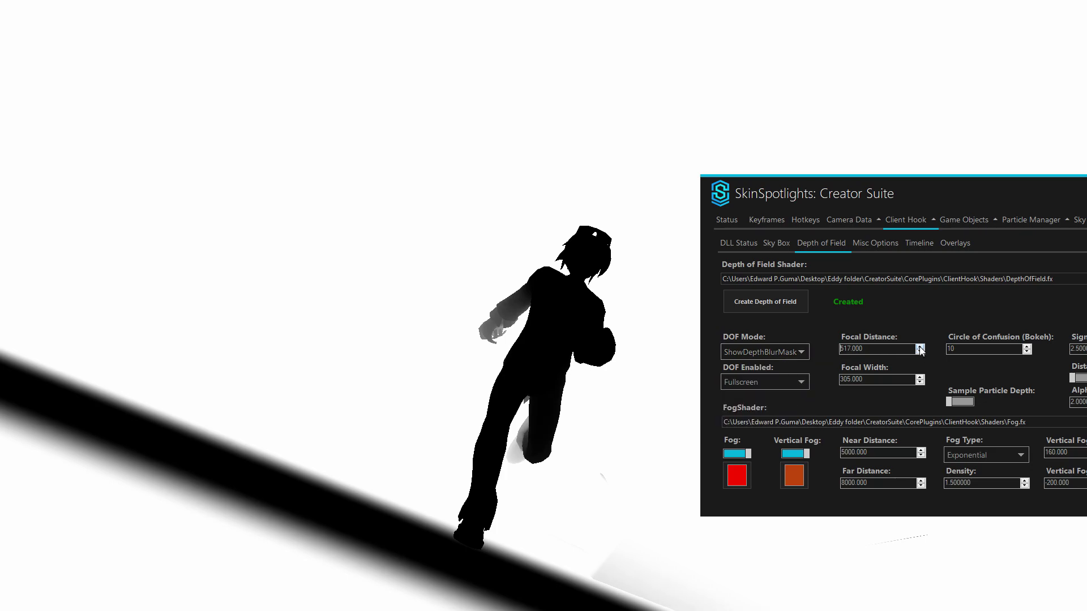
left_click_drag(920, 349, 920, 349)
left_click(755, 352)
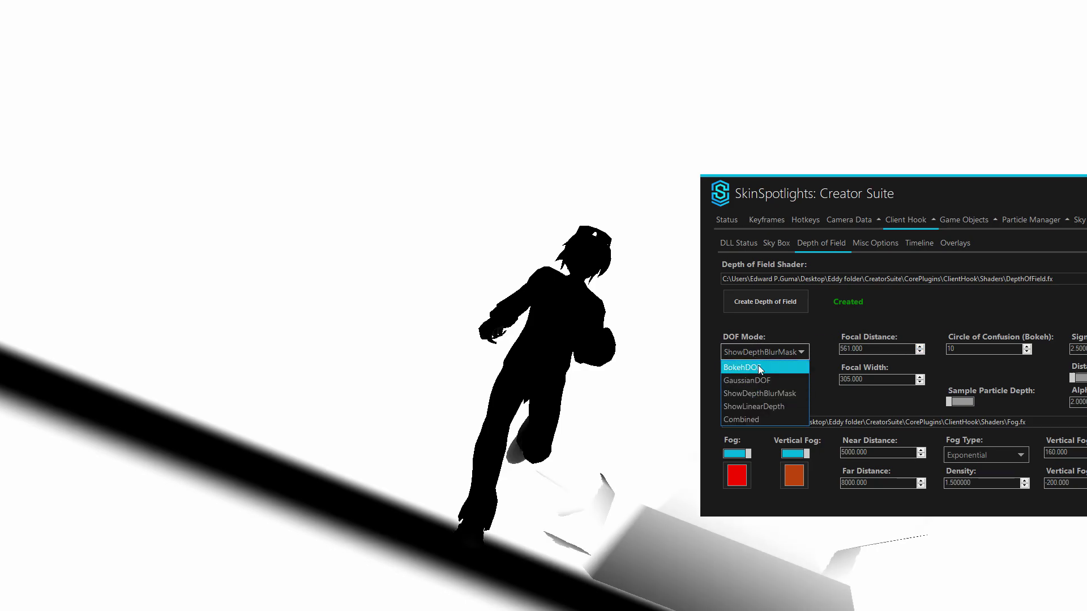
left_click(759, 365)
- Lower the Riot_SRU_Bloodmoon skybox rotation until the red moon sits in the sky just behind the champion
left_click_drag(780, 194, 702, 195)
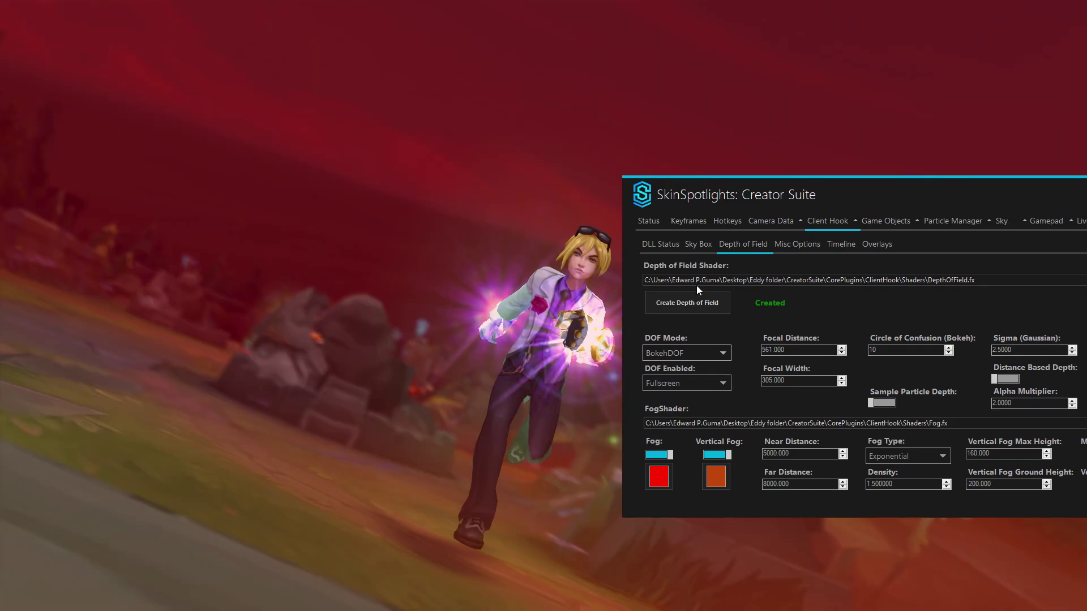
left_click(705, 245)
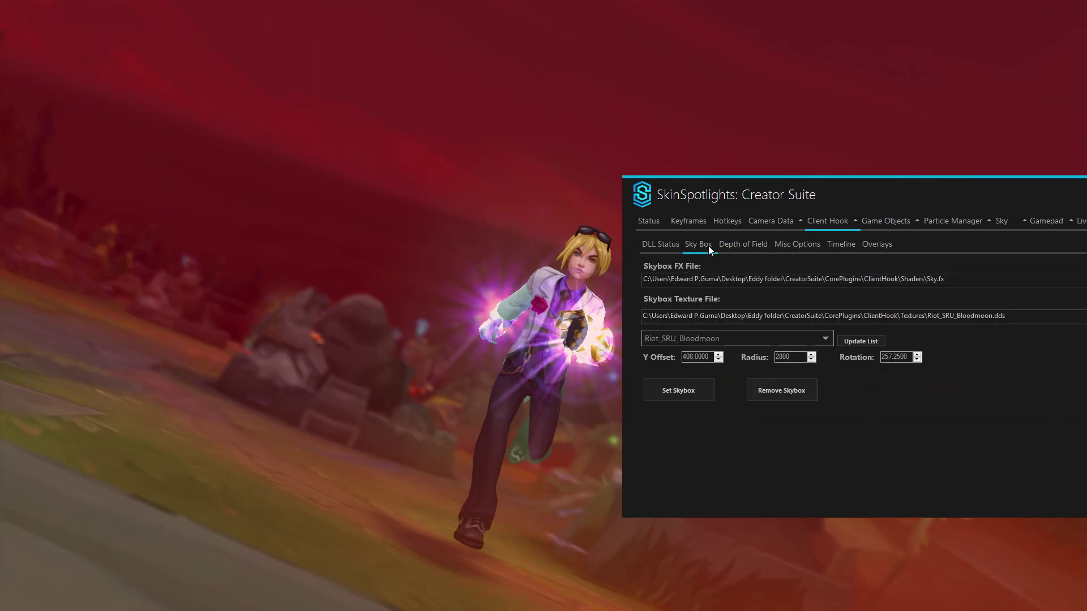
left_click(917, 360)
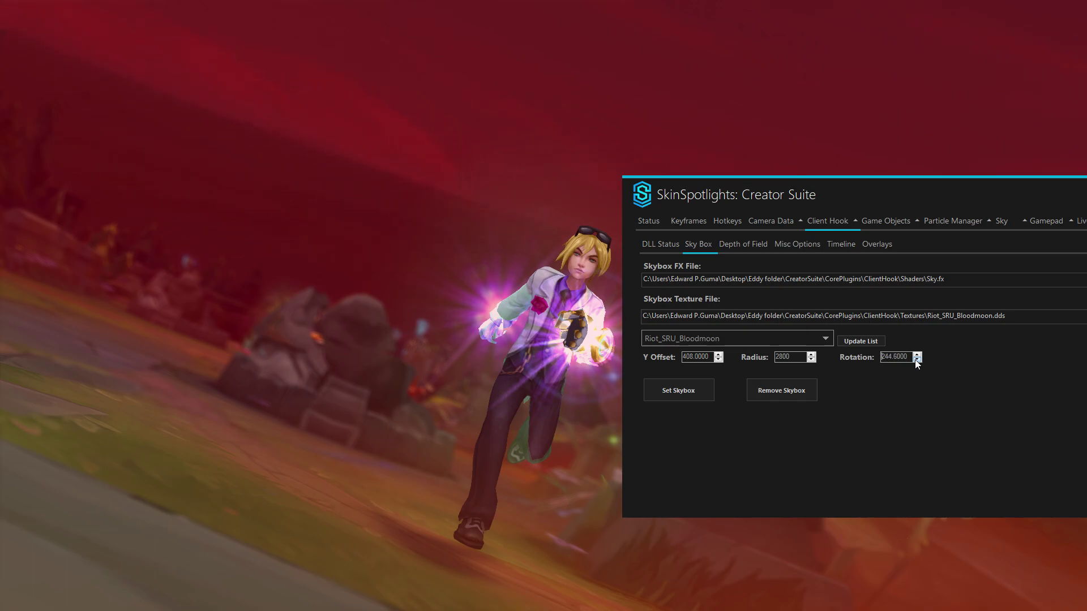
left_click_drag(916, 360, 912, 360)
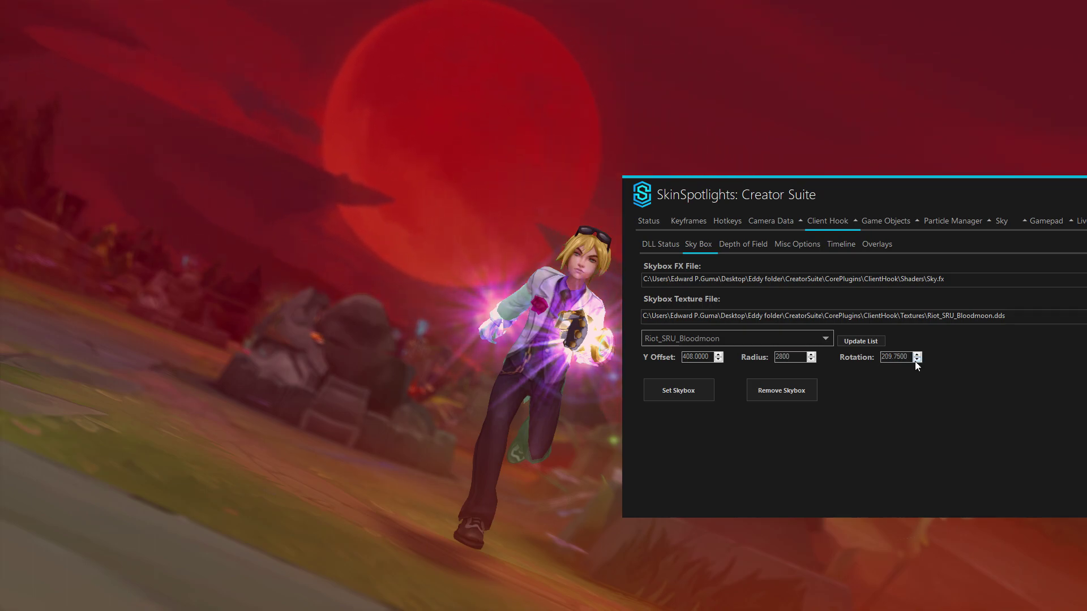
left_click_drag(914, 361, 915, 361)
left_click_drag(702, 195, 265, 103)
left_click_drag(353, 119, 0, 192)
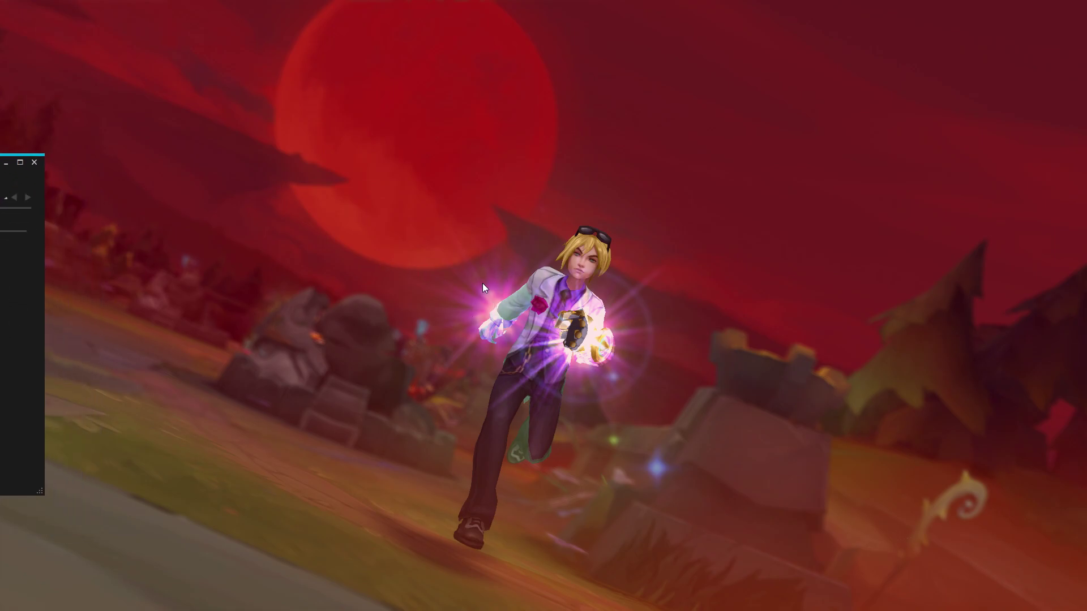
- Turn off Disable HUD in the Creator Suite status settings and return to the replay
left_click_drag(0, 170, 219, 210)
left_click(232, 163)
key("alt+Tab")
left_click(112, 237)
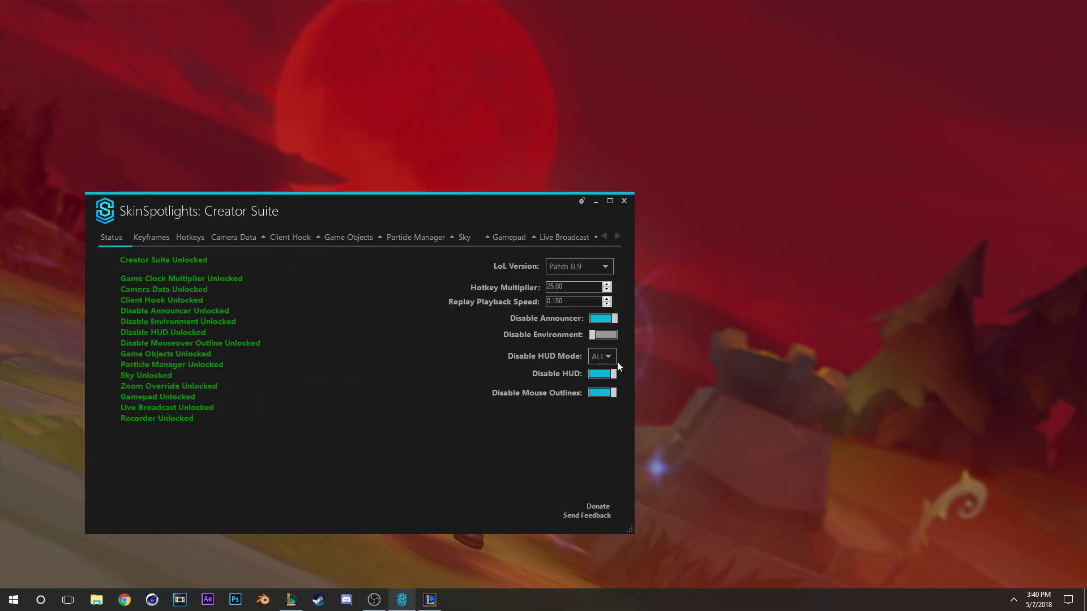
left_click(600, 372)
left_click(657, 348)
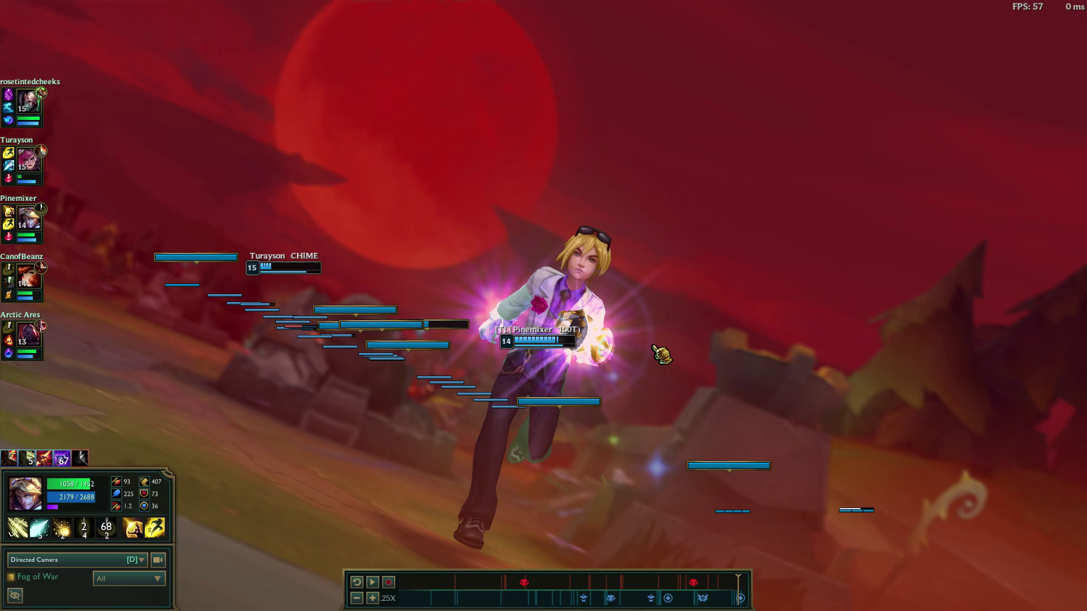
- Examine the champions' items and buffs with the replay scoreboard, and turn Disable HUD back on in Creator Suite
key("o")
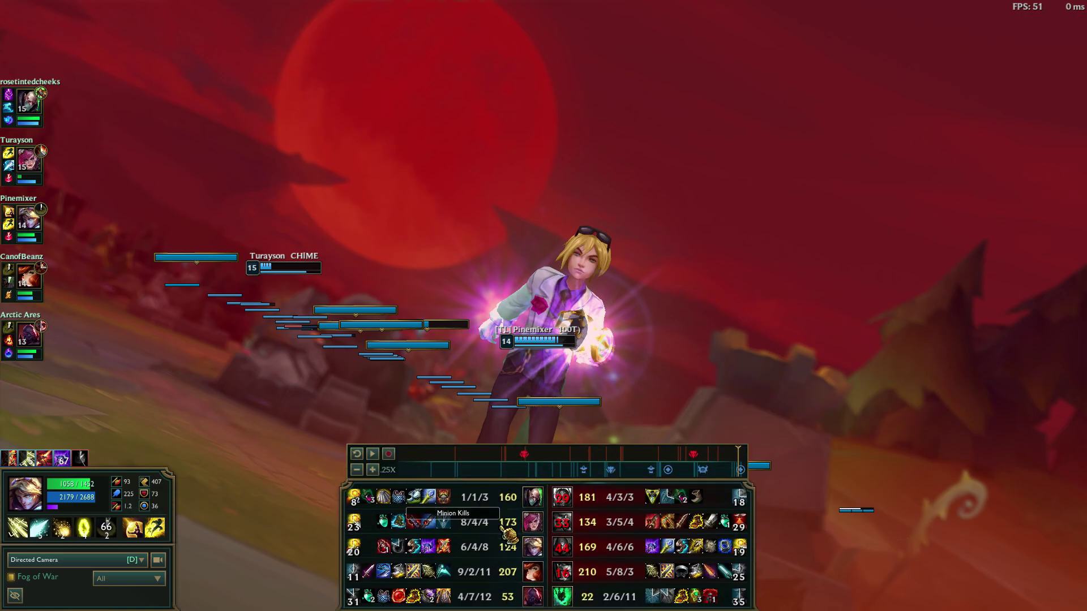
mouse_move(448, 552)
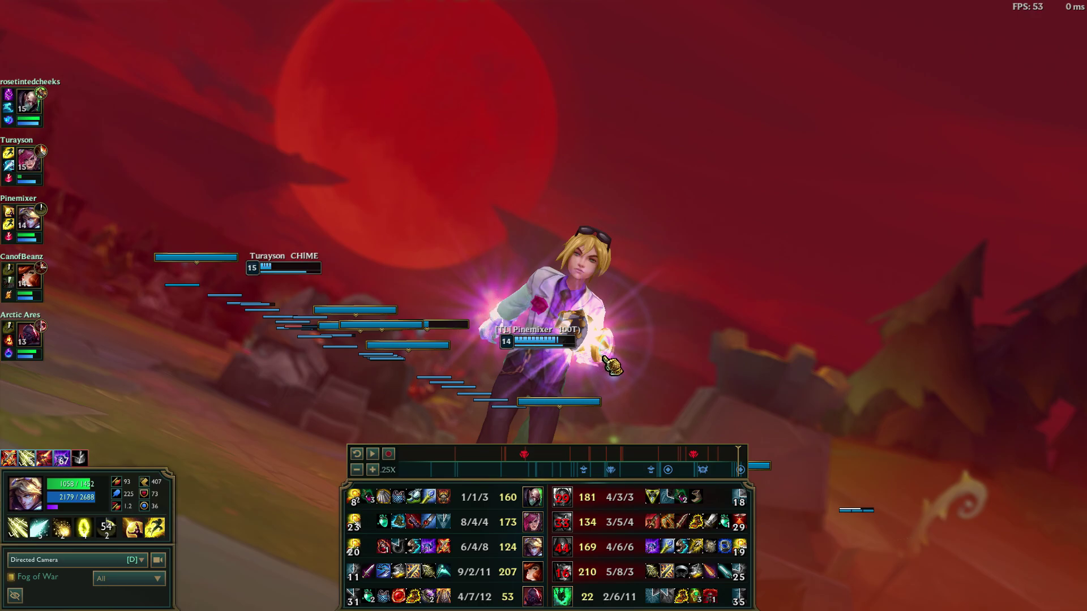
key("o")
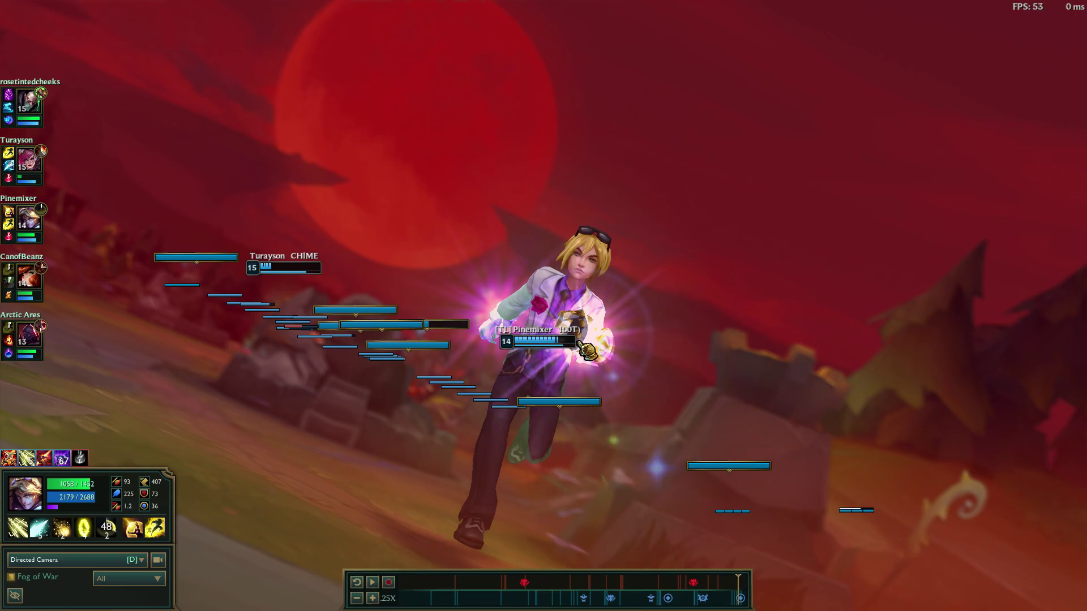
key("o")
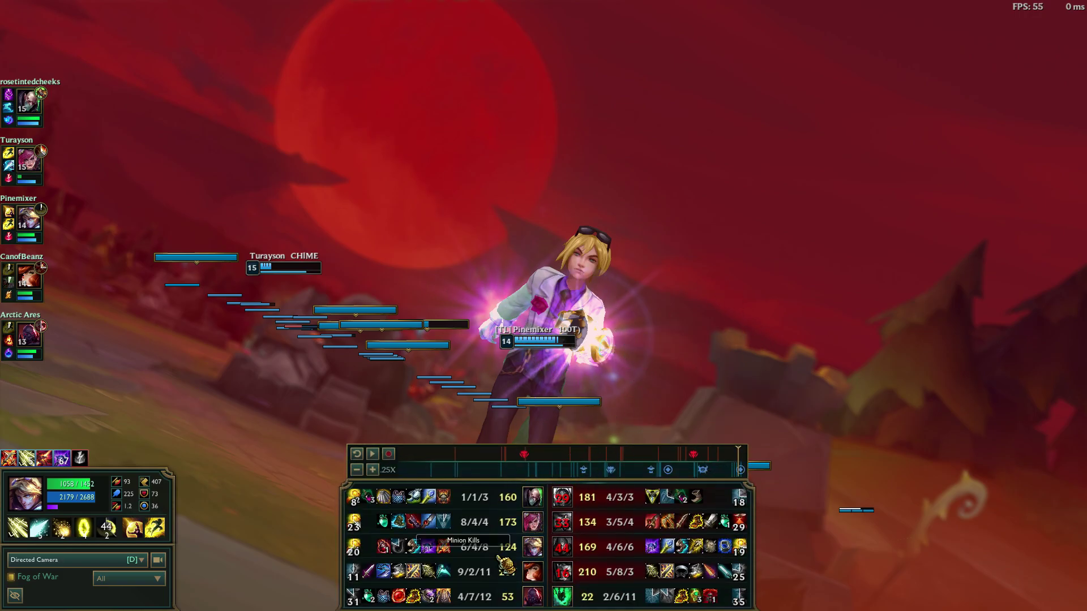
key("o")
key("alt+Tab")
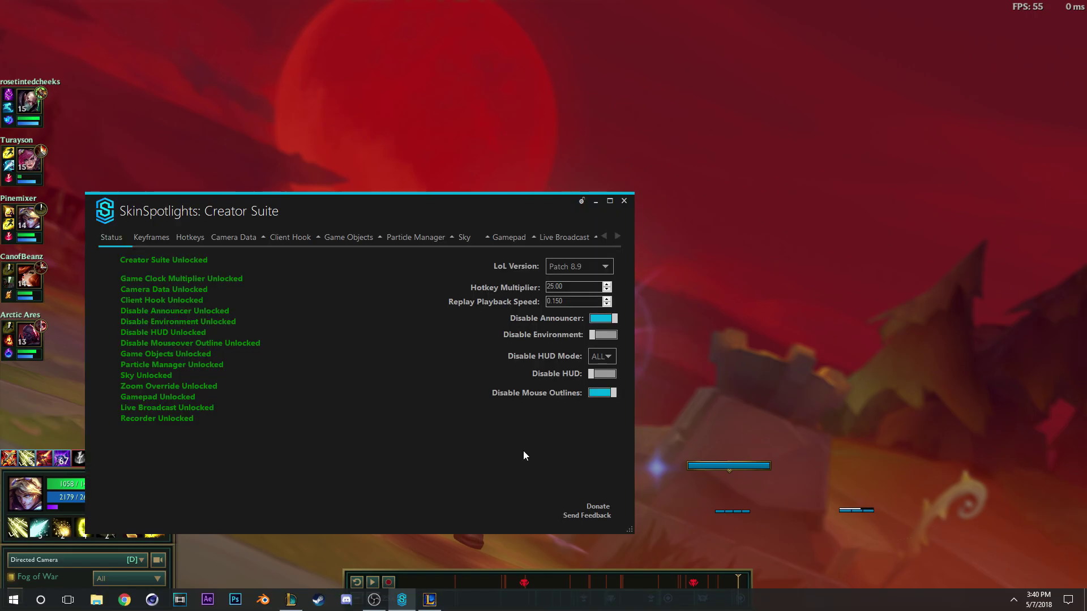
left_click(602, 373)
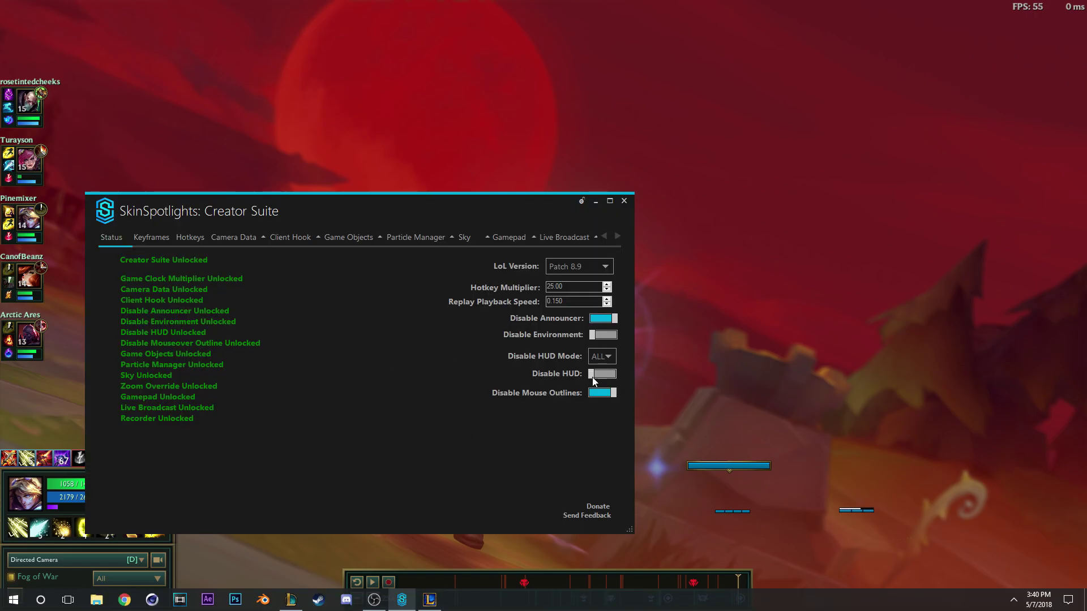
- Disable Kill Particles in the Particle Manager, update the particle list and search it for "Dragon"
left_click(345, 237)
left_click(399, 238)
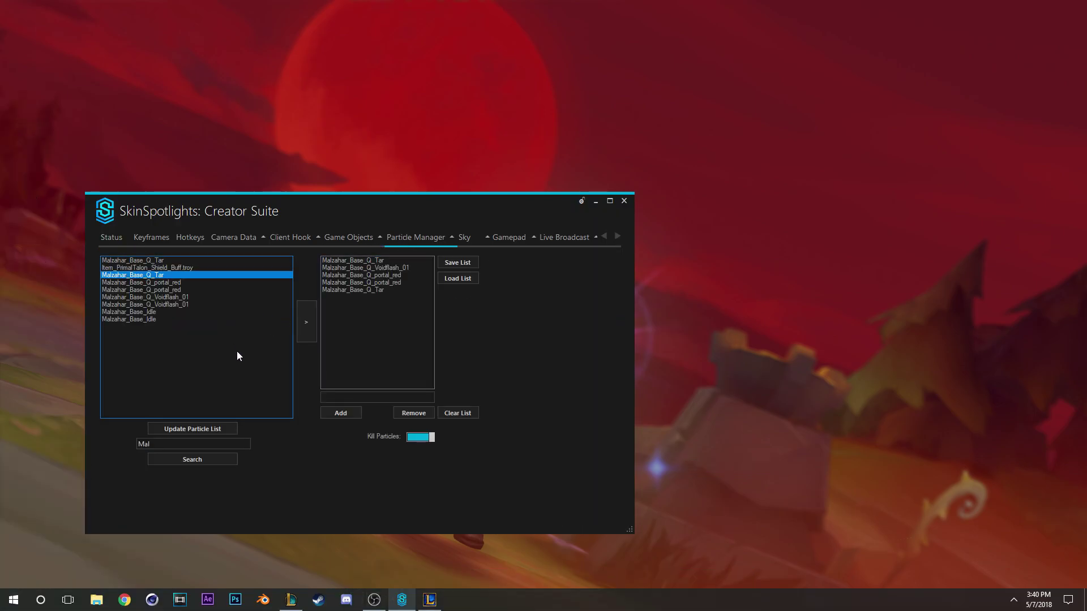
left_click(419, 437)
left_click_drag(169, 443, 112, 439)
type("ocean")
left_click_drag(170, 444, 95, 455)
type("Dragon")
left_click(187, 429)
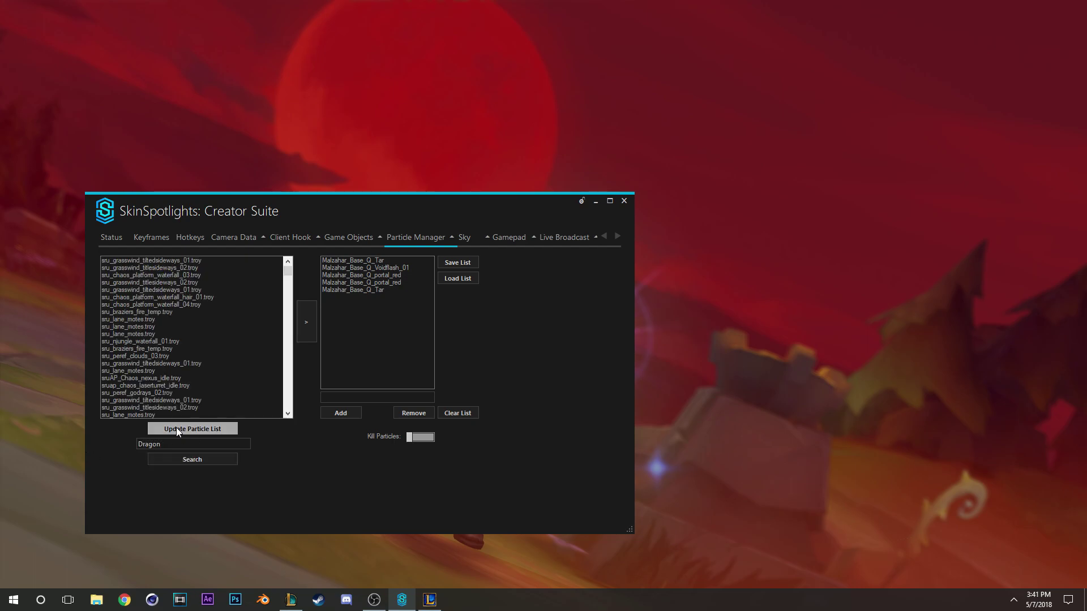
left_click(193, 456)
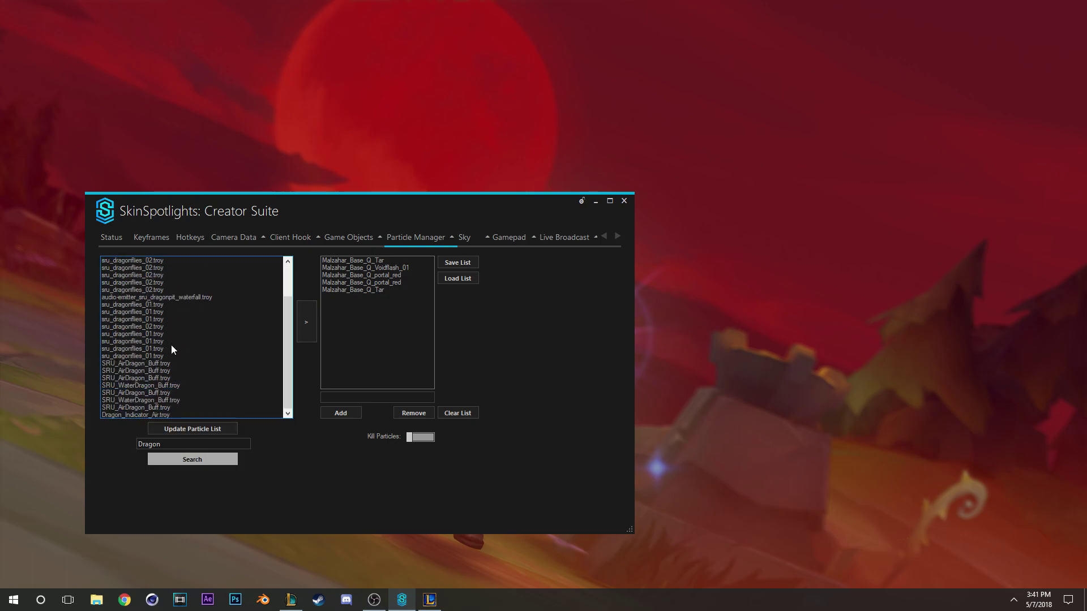
- Add SRU_WaterDragon_Buff.troy to the kill list and enable Kill Particles, moving the window aside to check the champion
left_click(134, 388)
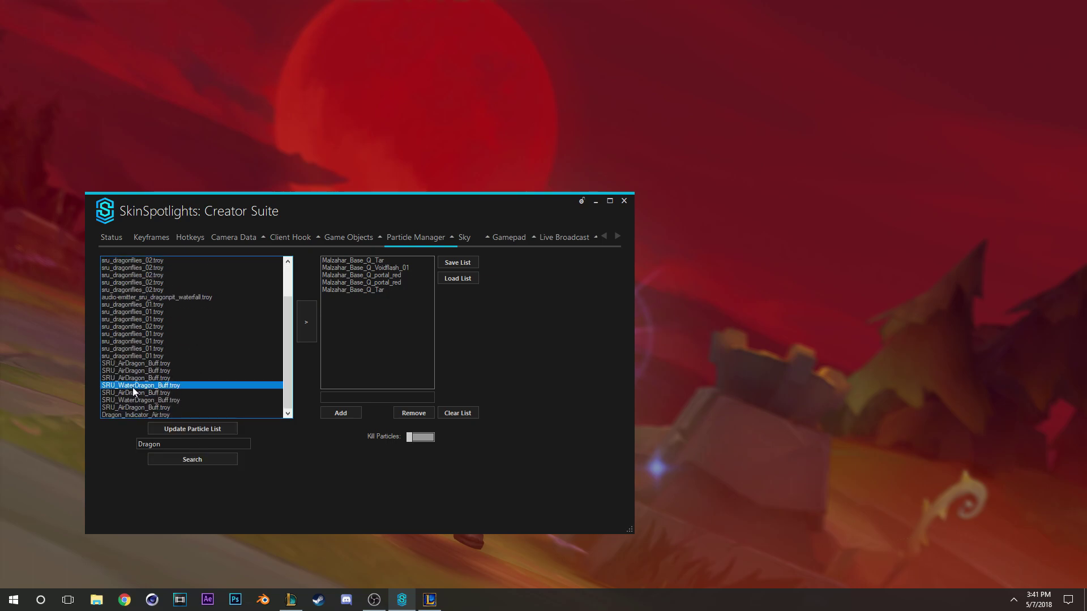
scroll(168, 371, "up", 2)
scroll(164, 378, "down", 2)
left_click(304, 330)
left_click_drag(372, 224, 0, 159)
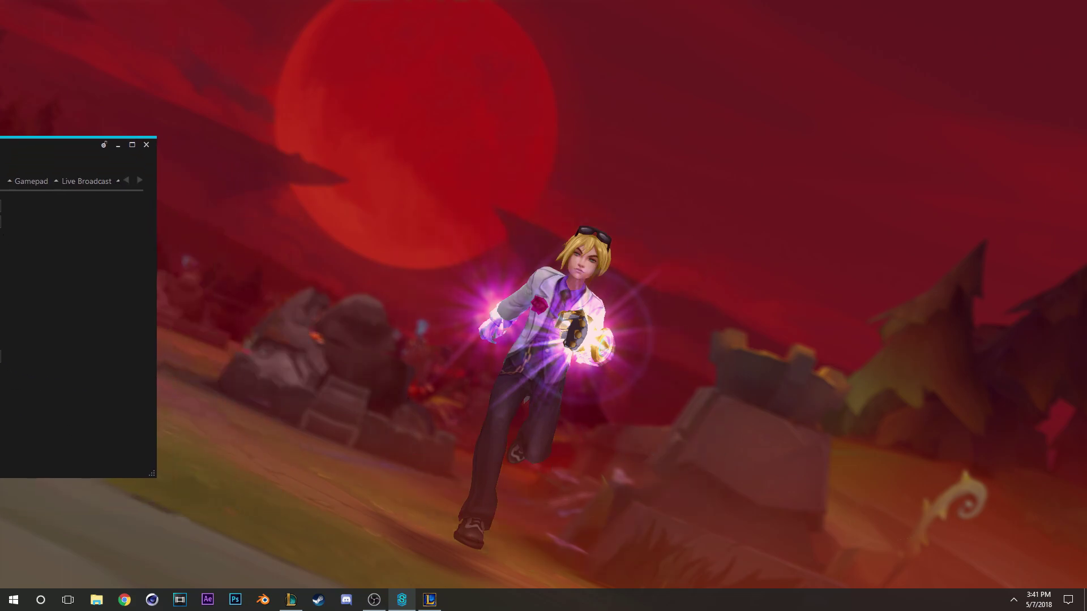
left_click_drag(0, 155, 85, 162)
left_click_drag(202, 154, 222, 162)
- Disable Kill Particles, refresh the particle list and search it for "lichbane"
double_click(138, 397)
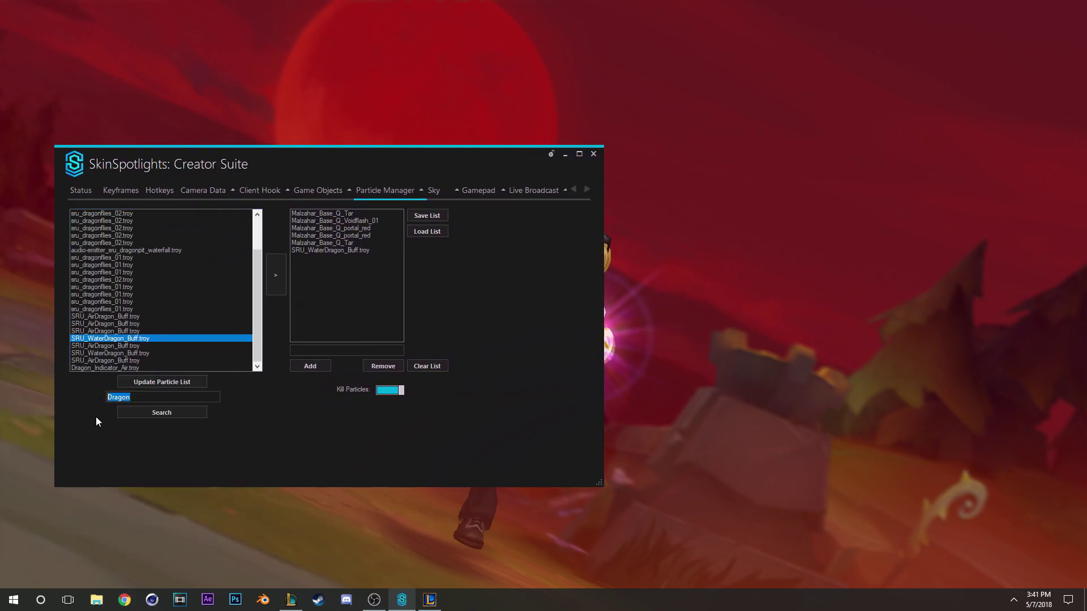
type("lichbane")
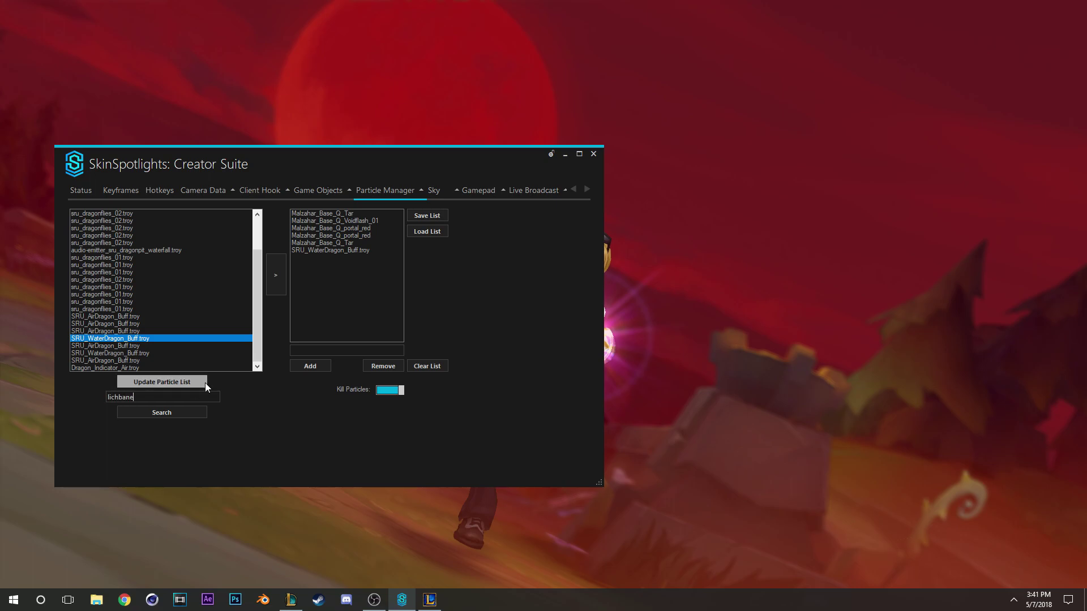
left_click(400, 390)
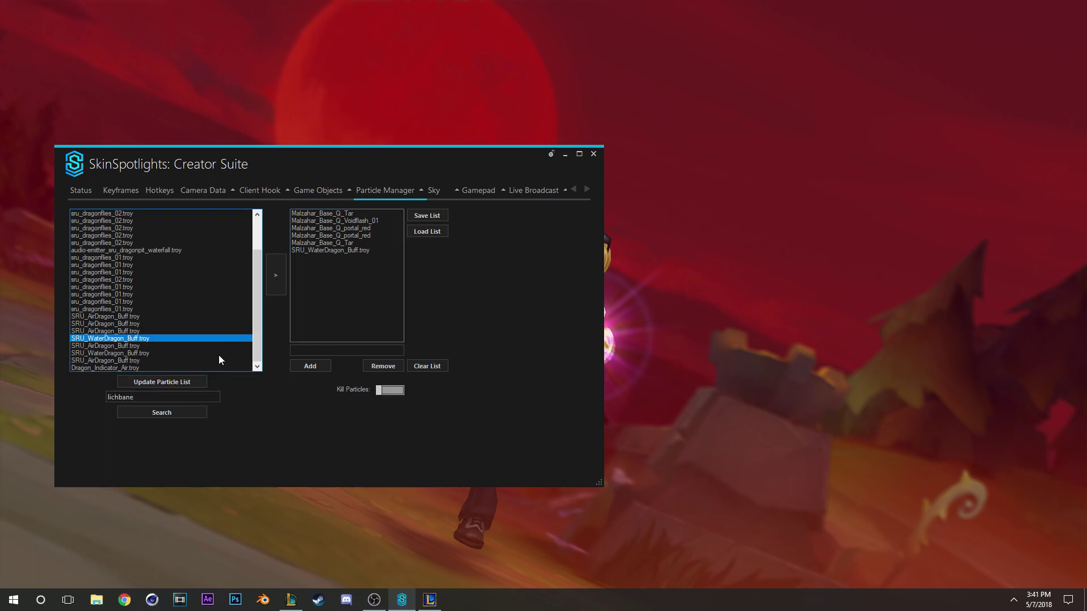
left_click(162, 382)
left_click(156, 414)
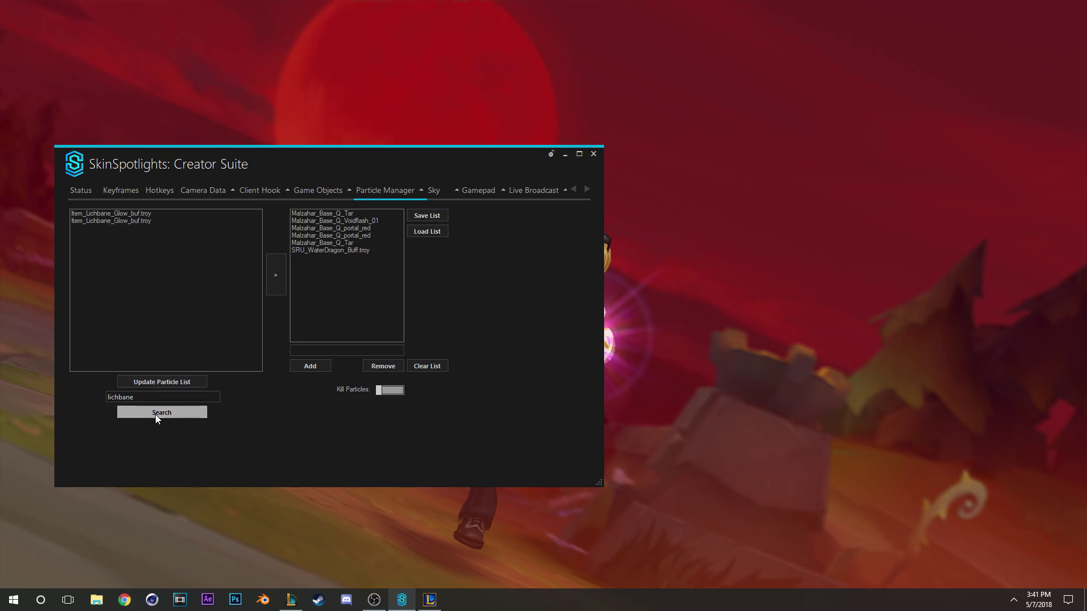
- Add both Item_Lichbane_Glow_buf.troy entries to the kill list and enable Kill Particles, checking the champion behind the window
left_click(104, 222)
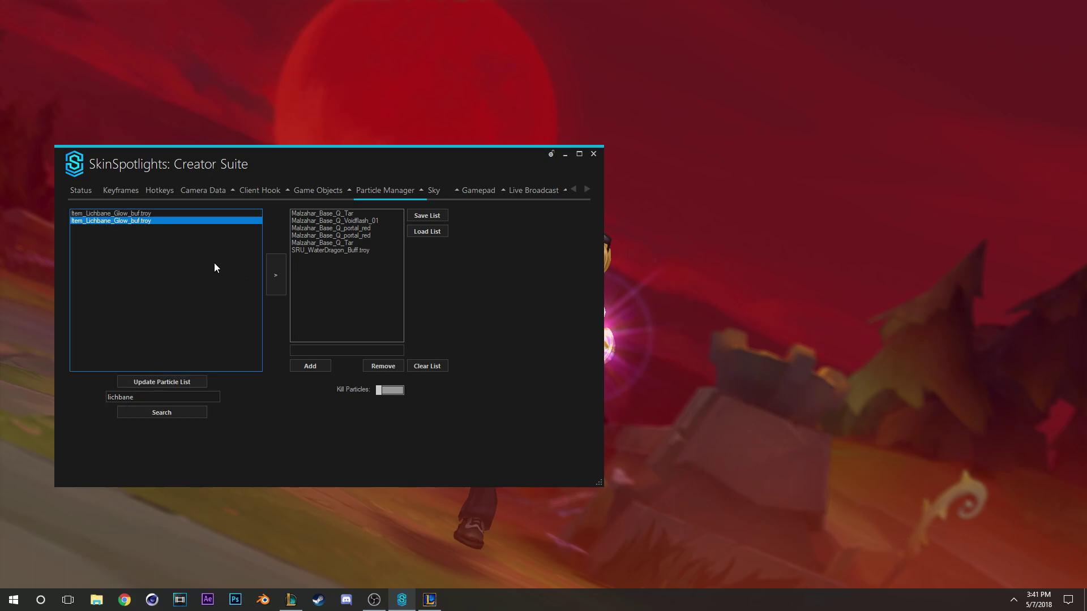
left_click(275, 278)
left_click(144, 214)
left_click(278, 276)
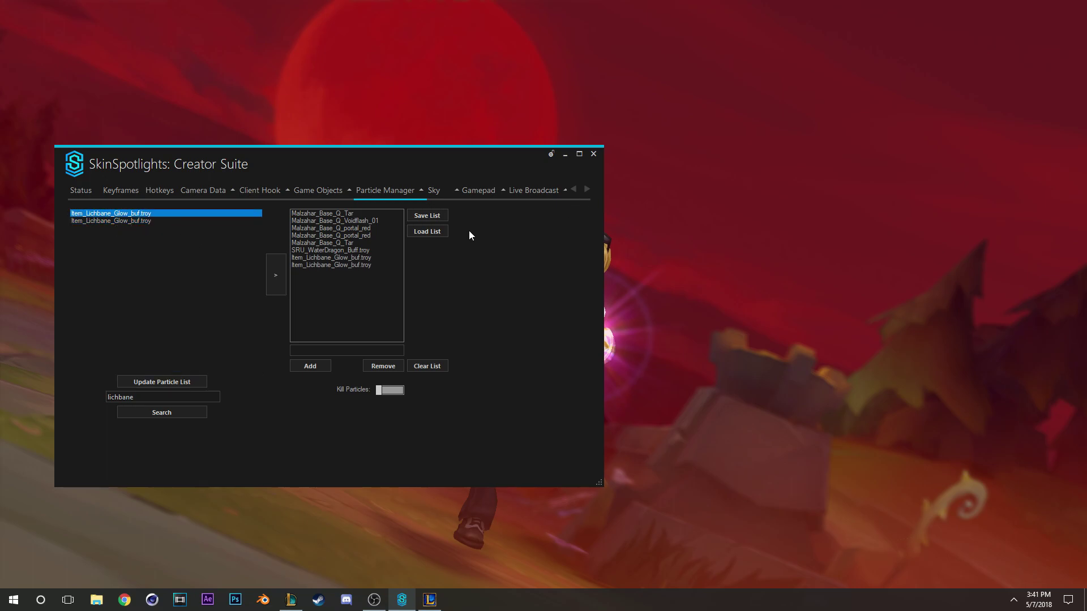
left_click(383, 390)
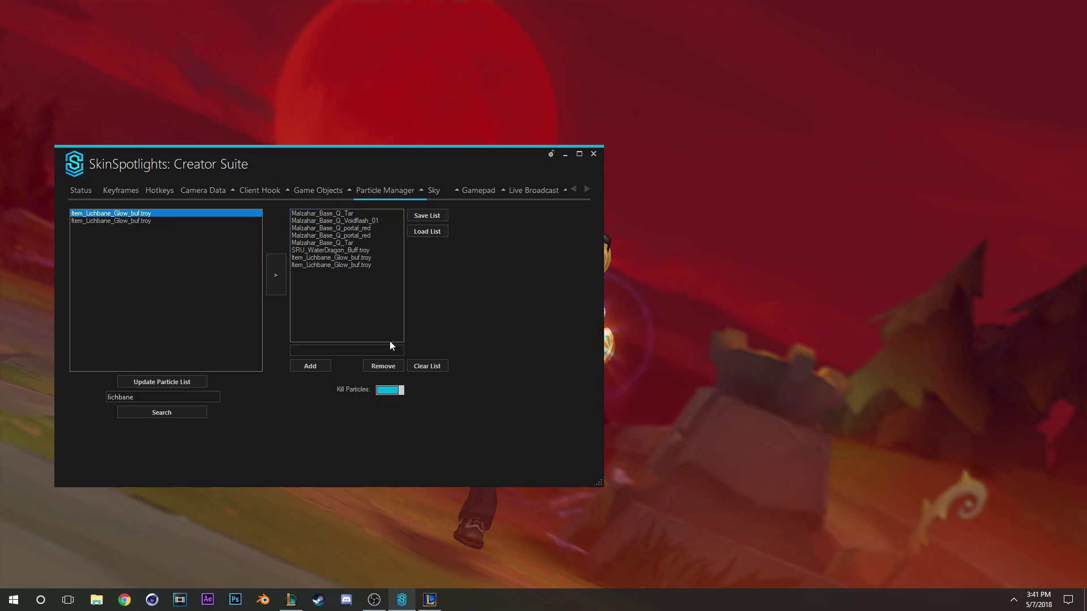
left_click_drag(272, 182, 0, 175)
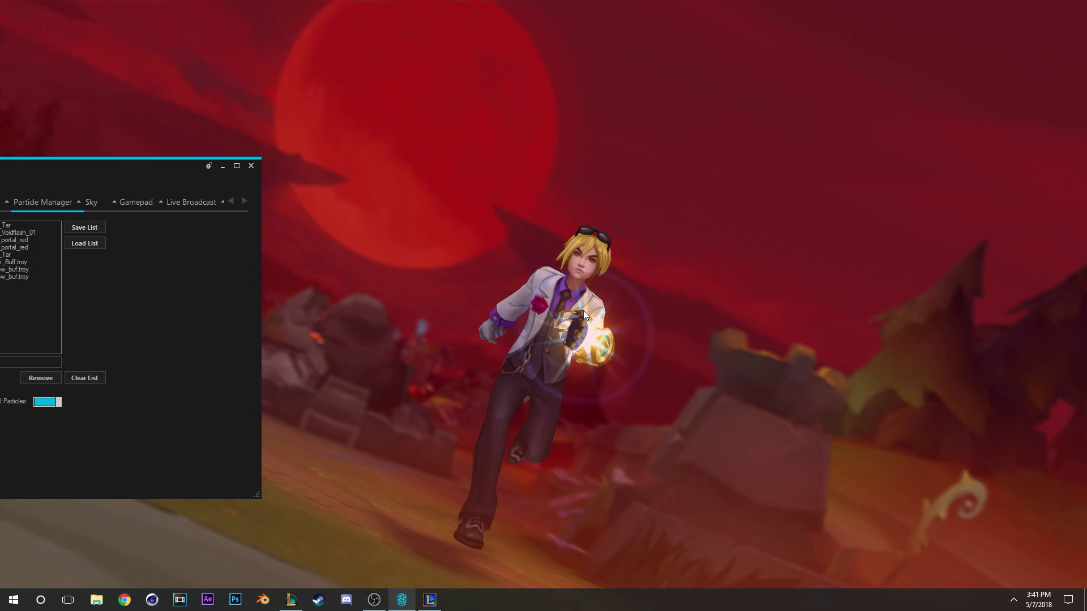
left_click_drag(0, 161, 173, 143)
- Disable Kill Particles, update the particle list and search it for "Ezreal"
left_click_drag(107, 391, 49, 400)
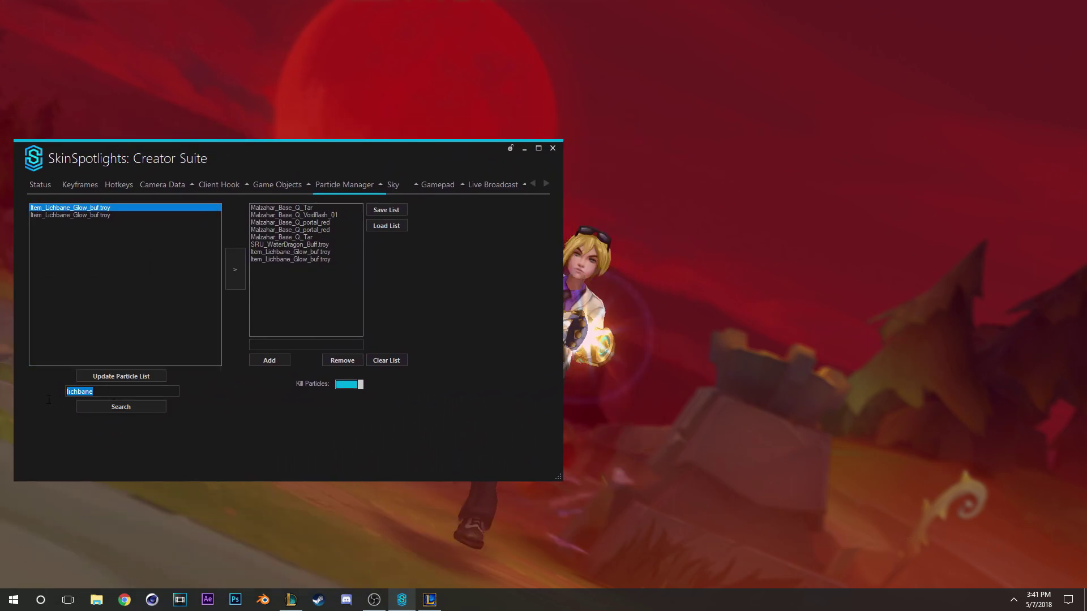
left_click(316, 288)
type("Ezre")
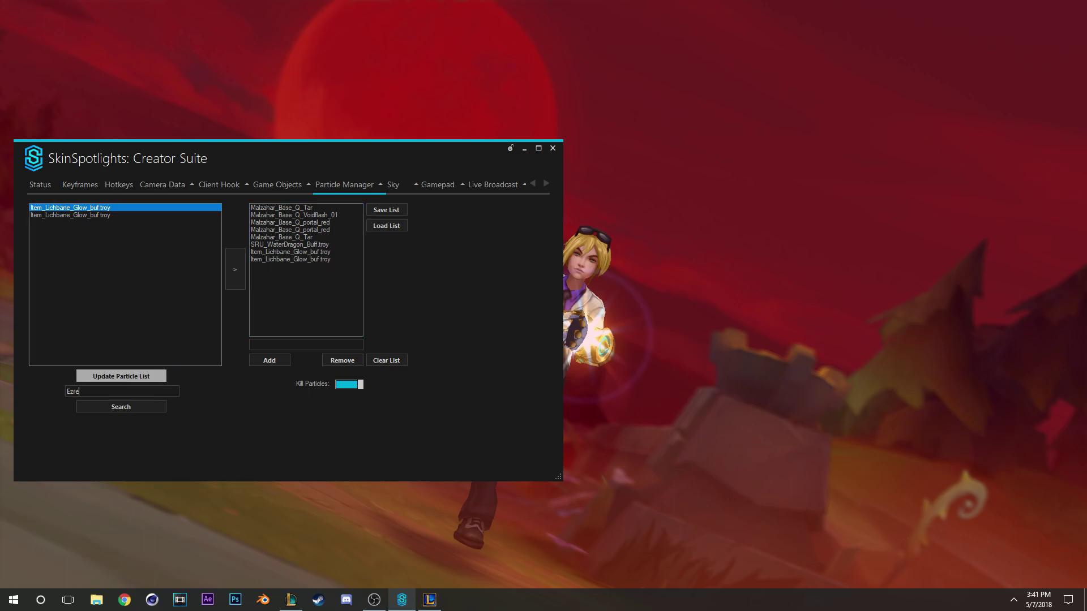
left_click(353, 385)
left_click(110, 376)
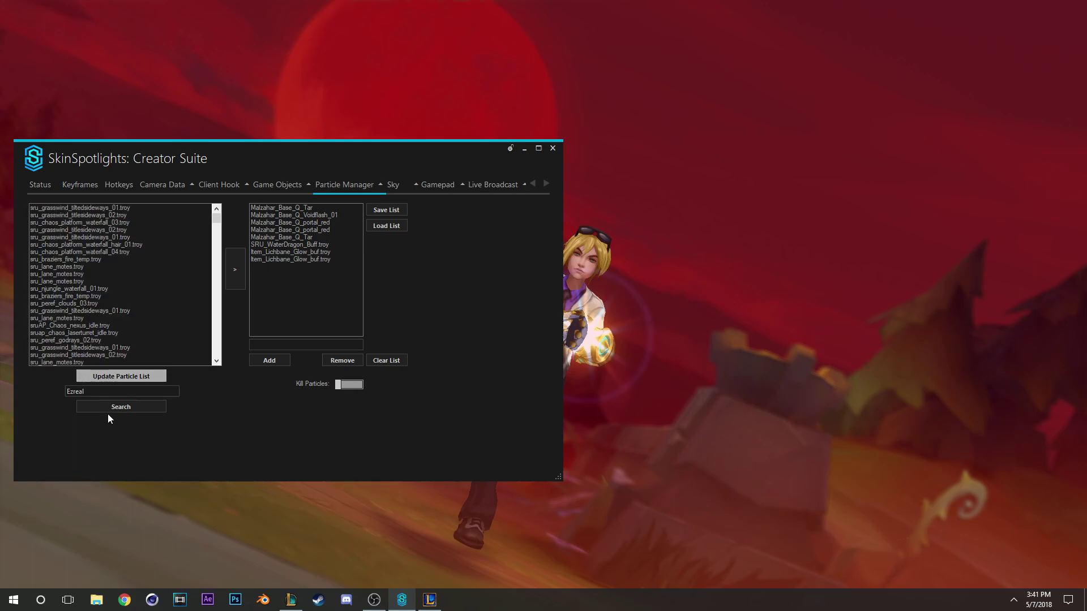
left_click(107, 409)
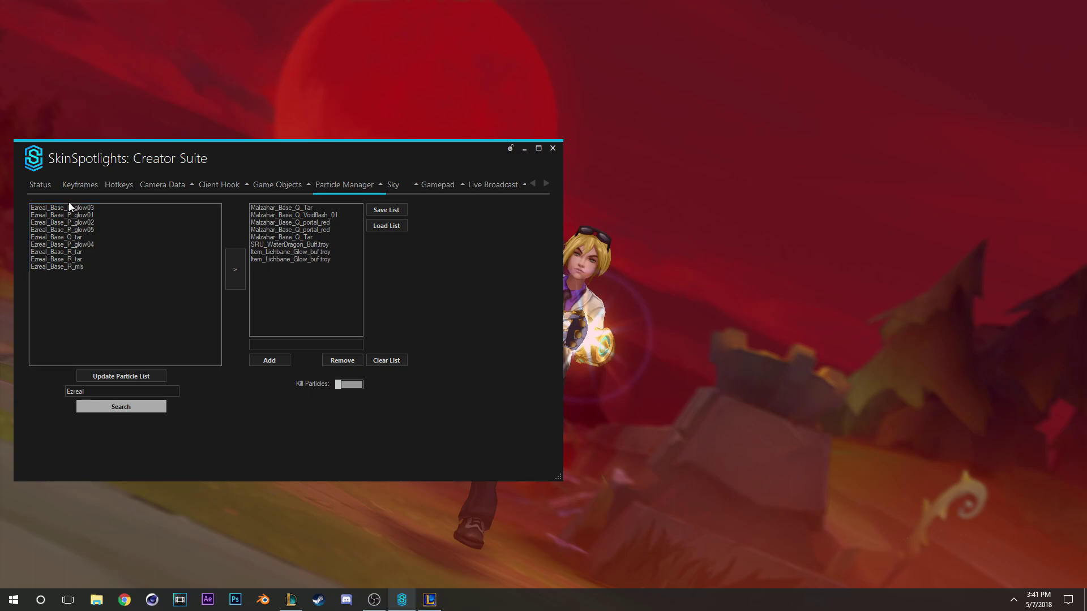
- Add the particles Ezreal_Base_P_glow05, glow02, glow01, glow03 and glow04 to the kill list
left_click(84, 209)
left_click(86, 229)
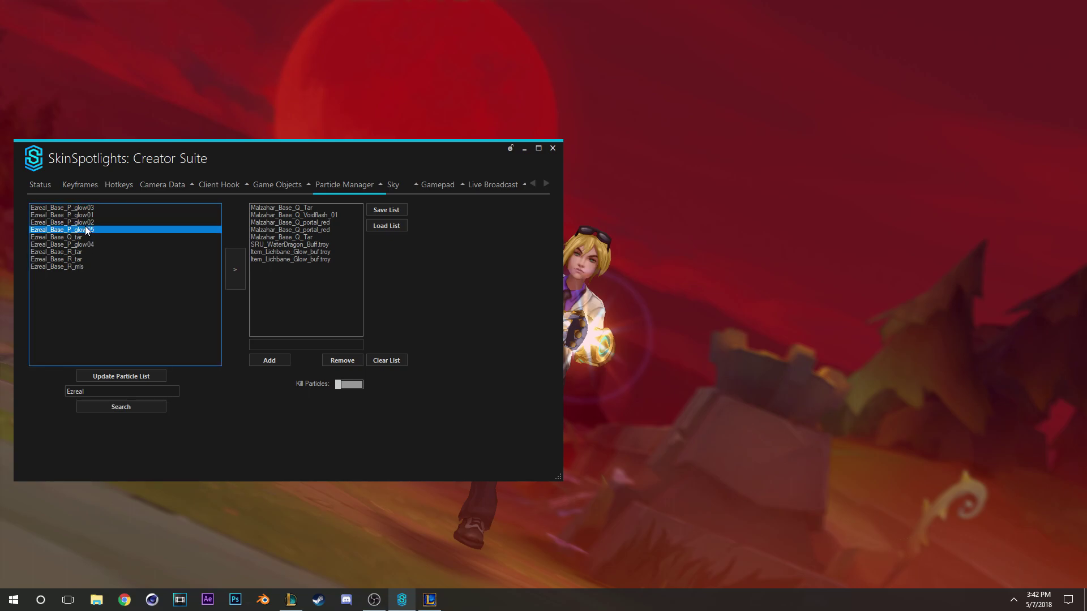
left_click(229, 267)
left_click(84, 223)
left_click(233, 265)
left_click(111, 218)
left_click(232, 266)
left_click(100, 208)
left_click(231, 267)
left_click(90, 243)
left_click(231, 272)
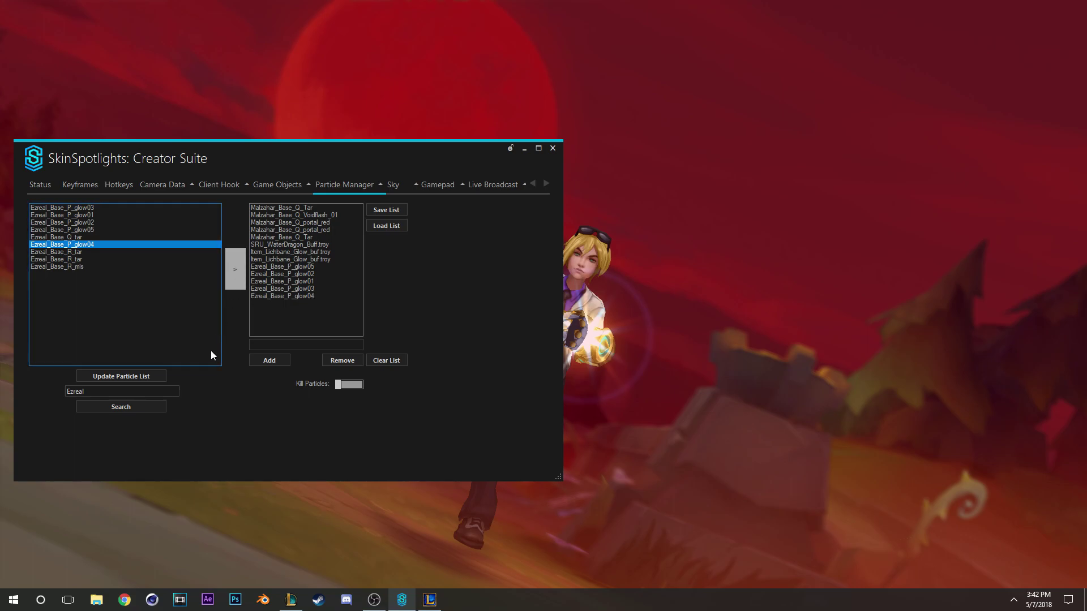
- Update the particle list and enable Kill Particles, moving the window aside to check the champion and back again
left_click(136, 377)
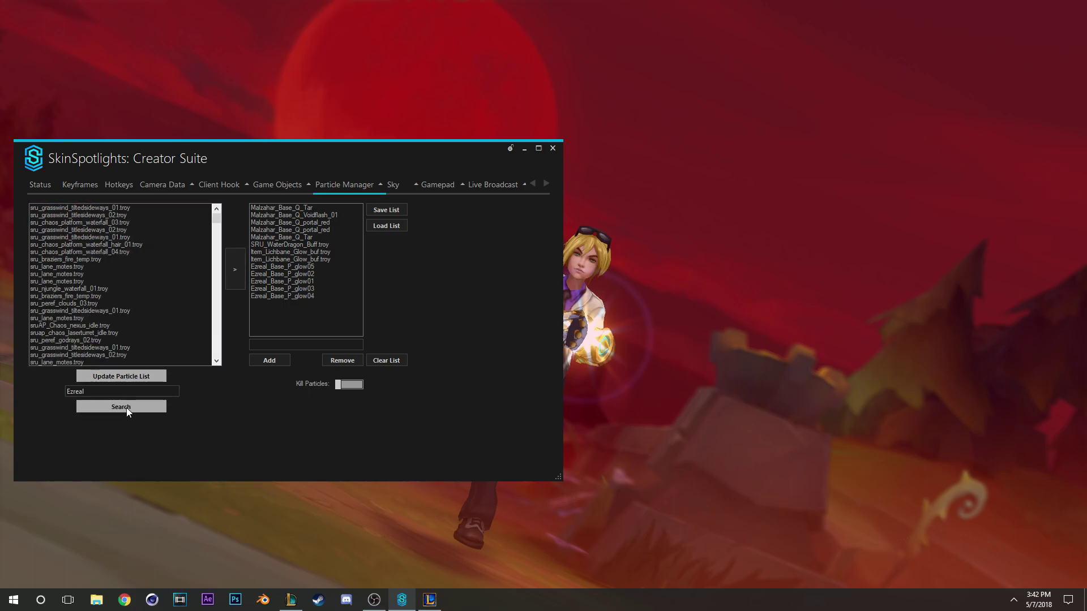
left_click(352, 387)
left_click_drag(339, 159, 0, 396)
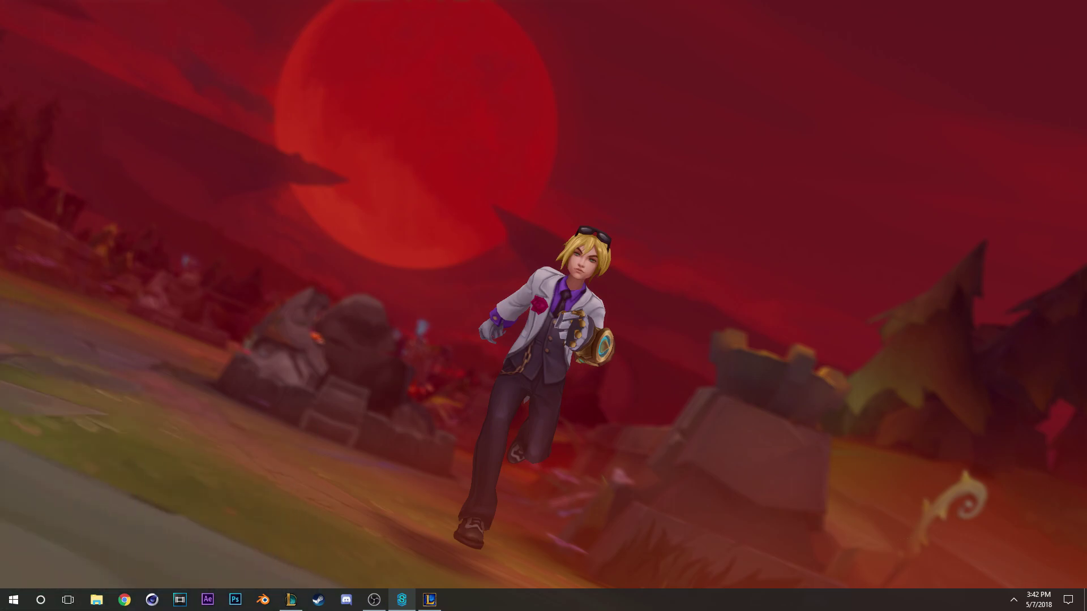
left_click(331, 318)
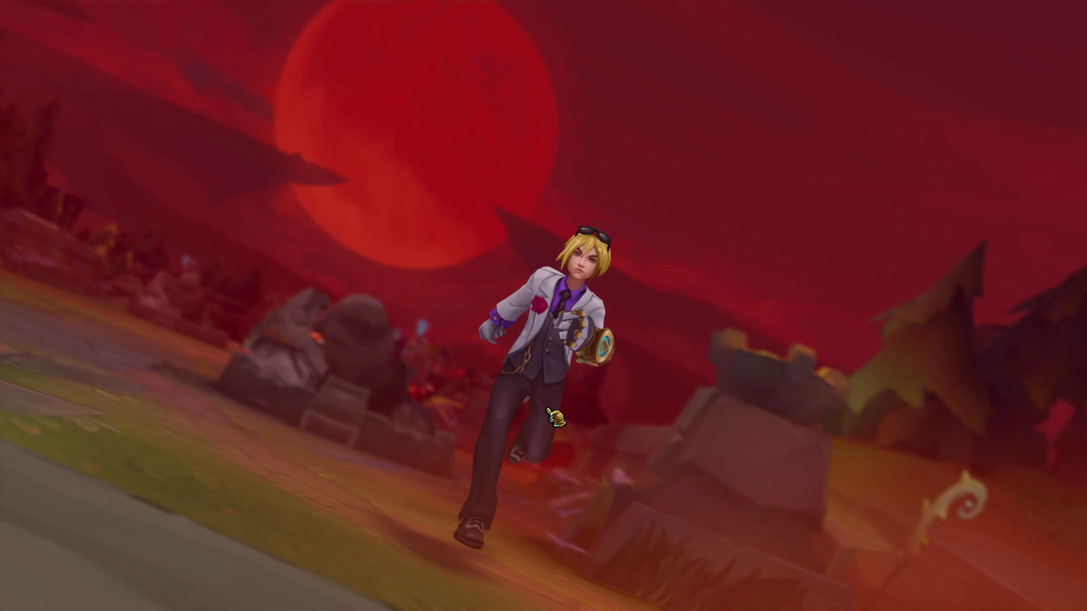
left_click_drag(0, 170, 0, 242)
left_click_drag(141, 241, 136, 191)
left_click_drag(0, 201, 151, 139)
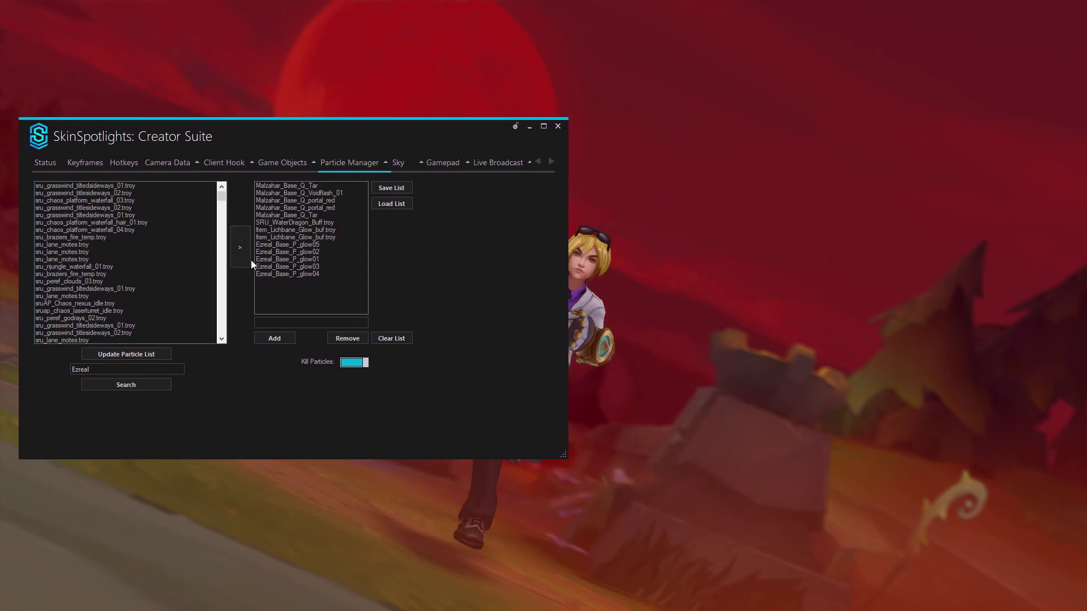
scroll(210, 260, "down", 5)
scroll(171, 229, "up", 5)
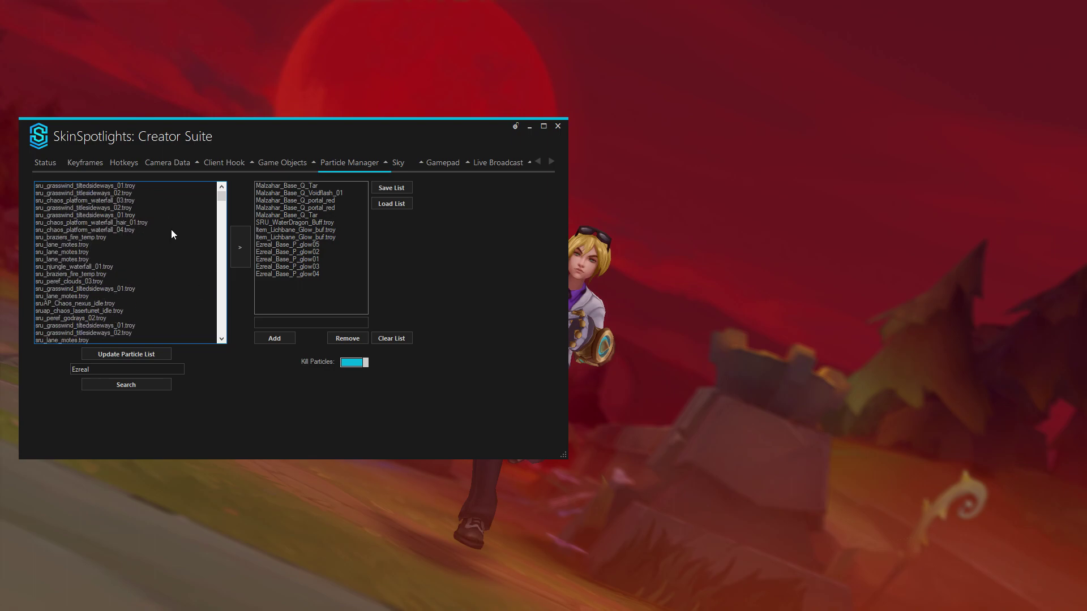
left_click(240, 163)
left_click(283, 169)
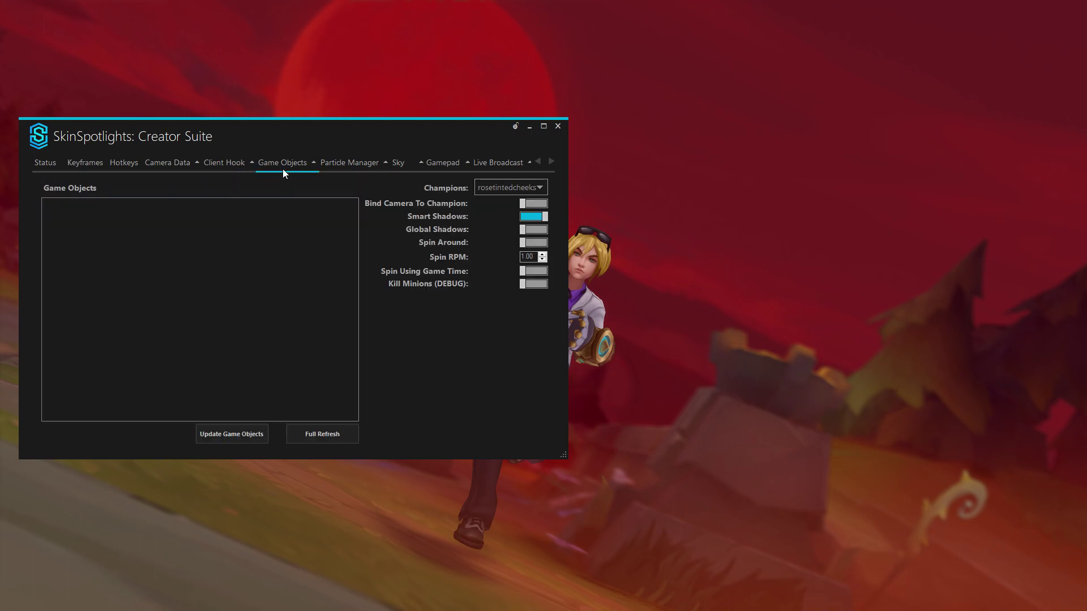
left_click(350, 161)
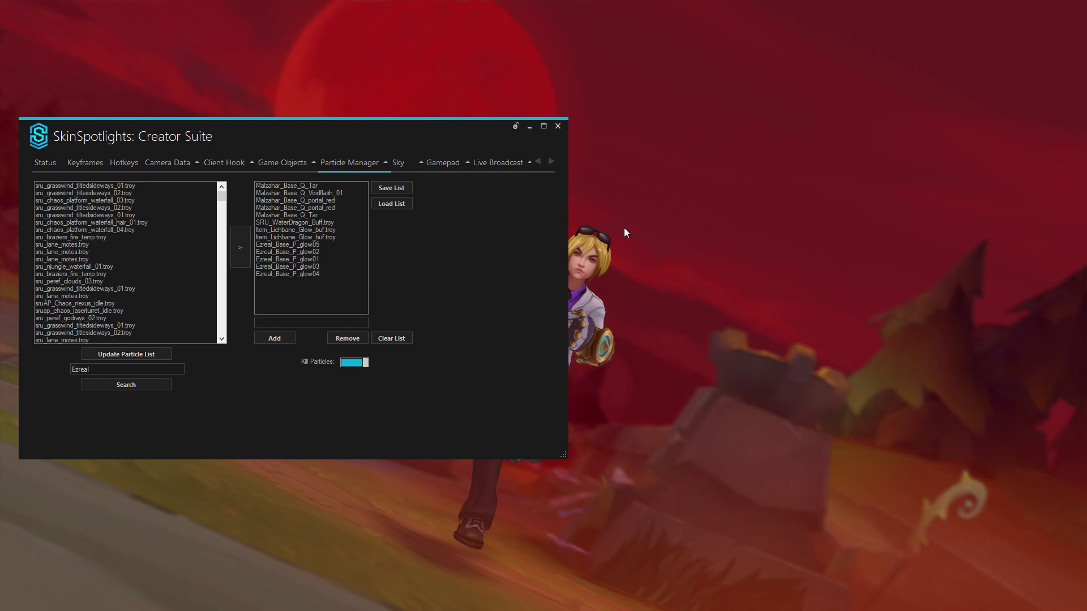
left_click(602, 245)
key("alt+Tab")
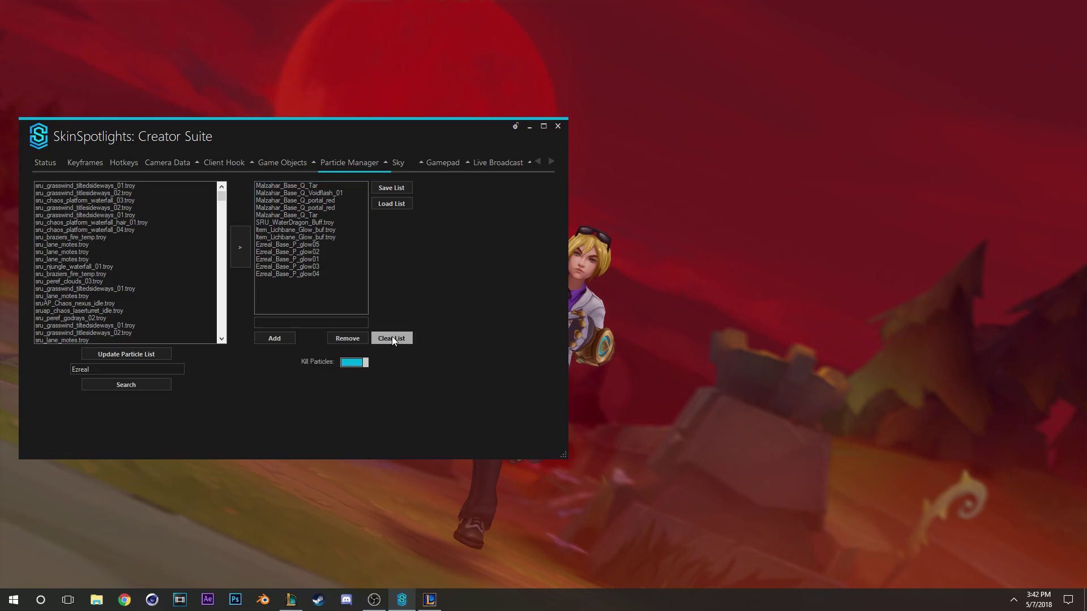
left_click(351, 366)
left_click(354, 366)
- Save the particle kill list in the CreatorSuite folder as "REmove particle list.3"
left_click(391, 188)
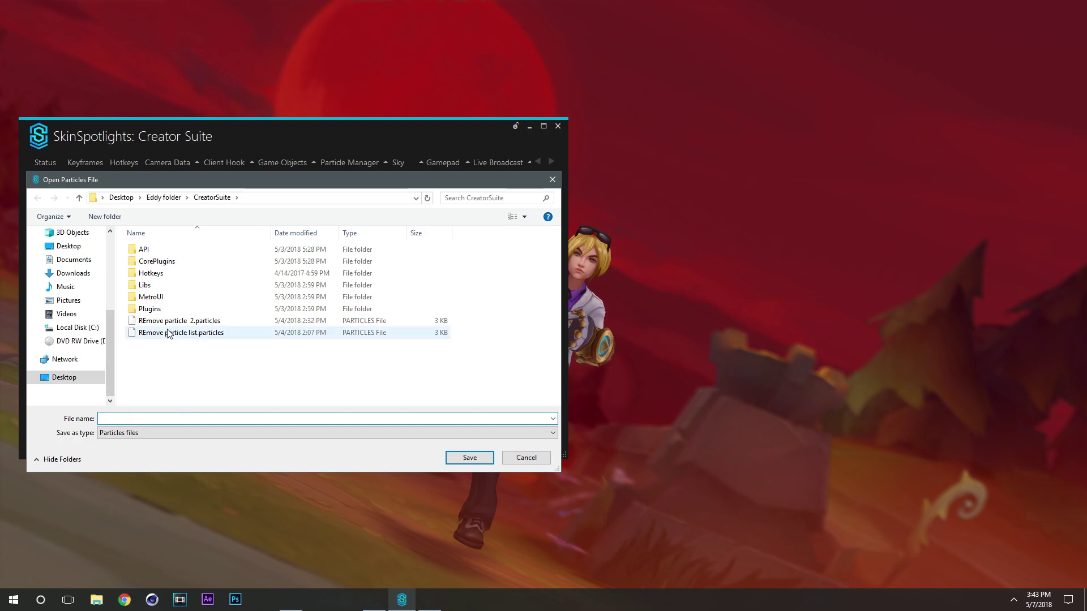
left_click(167, 332)
left_click(169, 322)
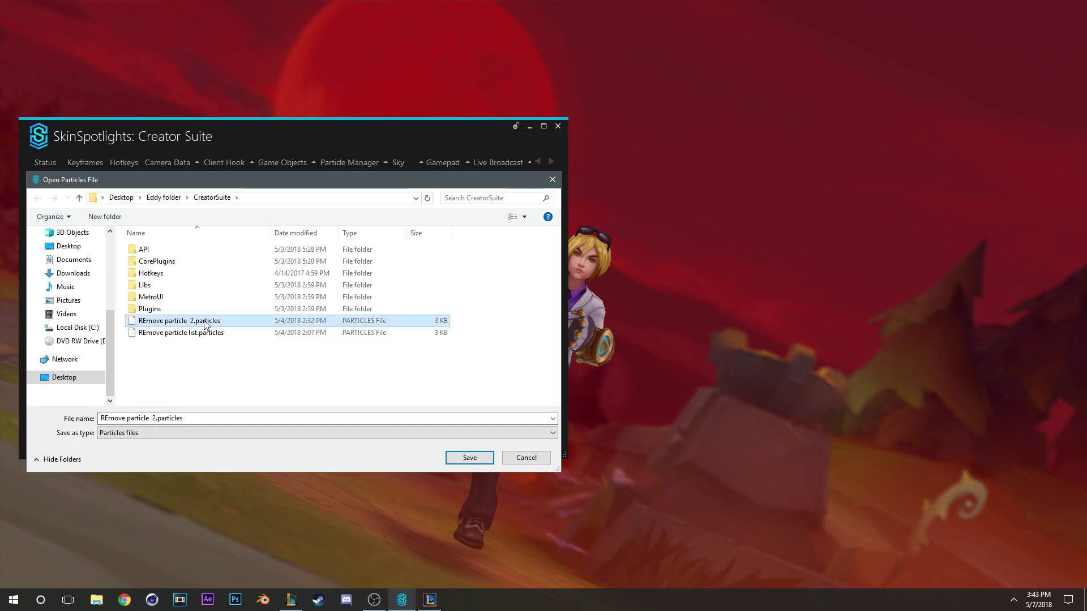
left_click(176, 328)
left_click(173, 324)
left_click(164, 333)
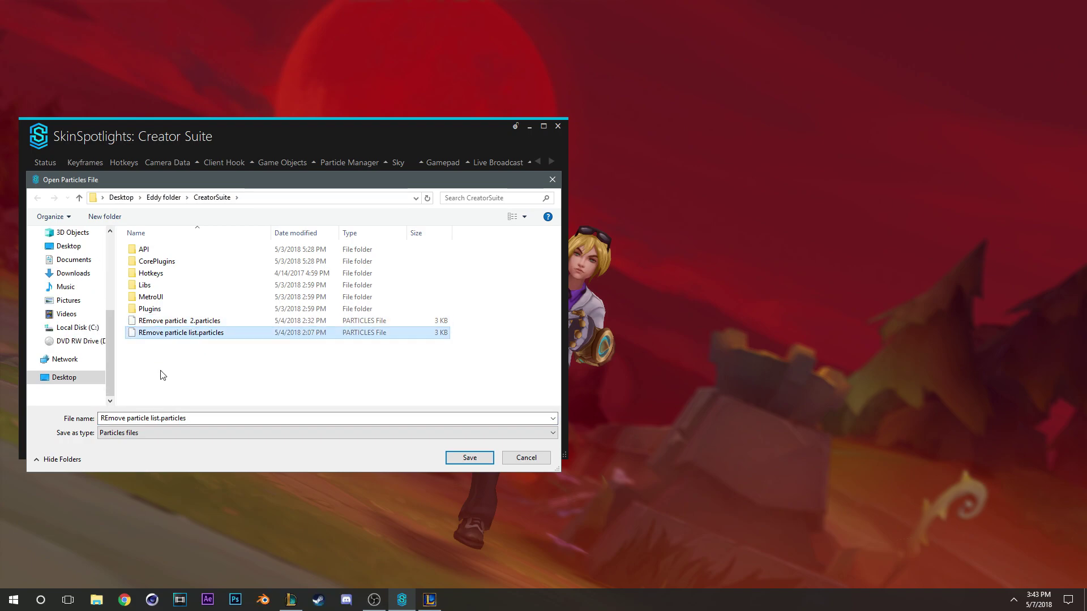
left_click(202, 417)
left_click_drag(187, 417, 163, 417)
key("BackSpace")
type("3")
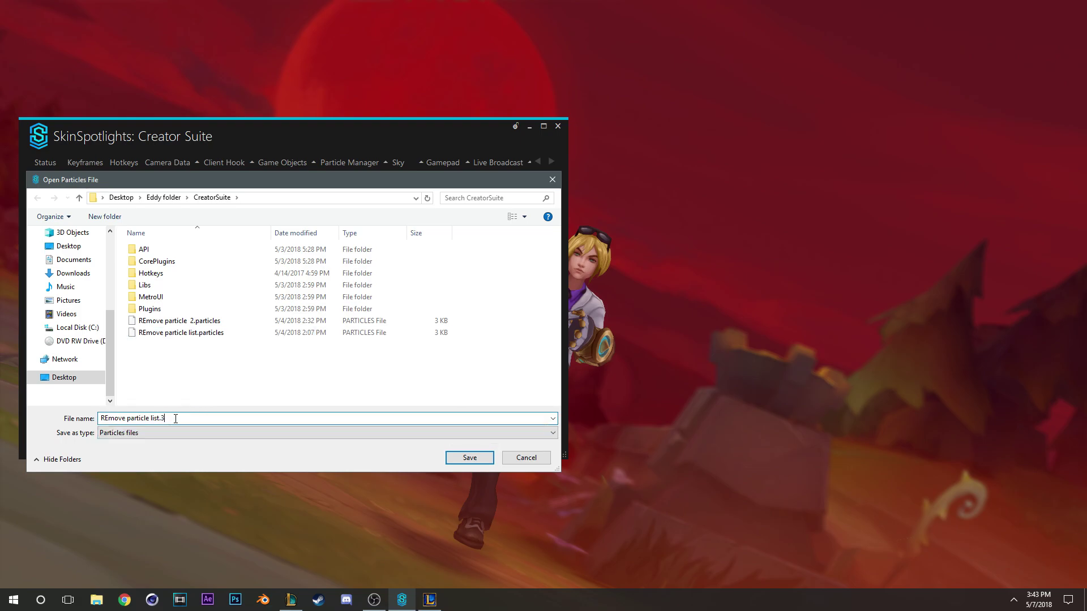
left_click(474, 459)
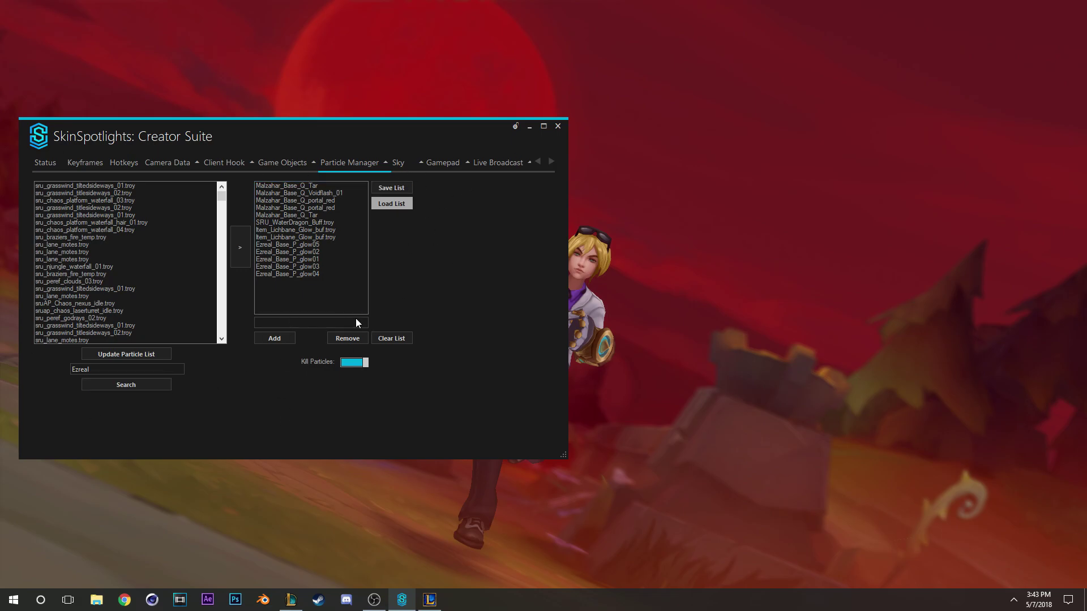
- Review the Sky, Gamepad, Live Broadcast, Particle Manager, Game Objects and Client Hook skybox settings
left_click(400, 165)
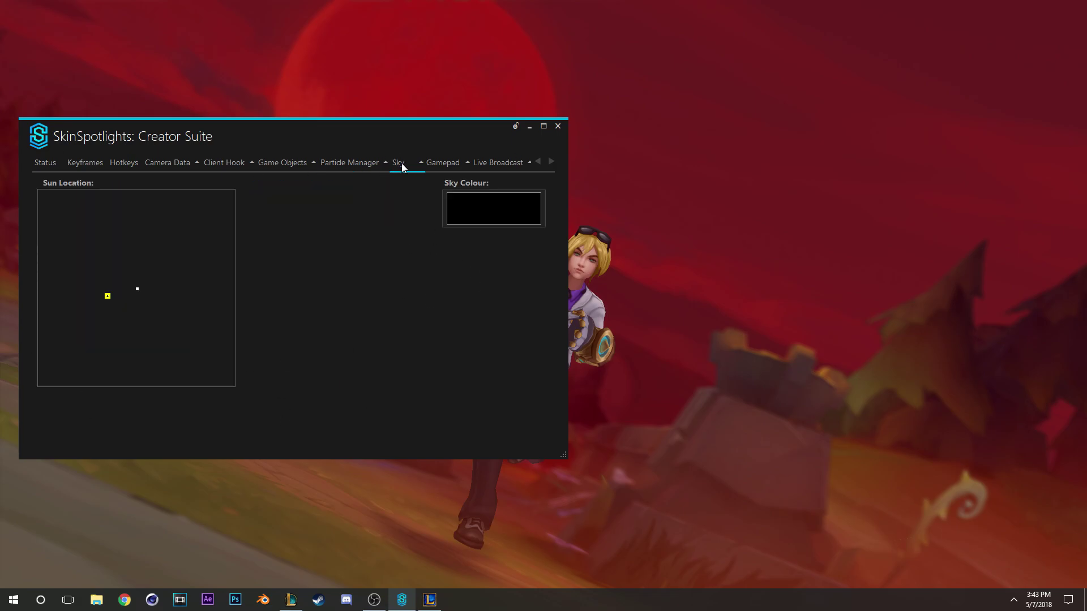
left_click(445, 164)
left_click(499, 167)
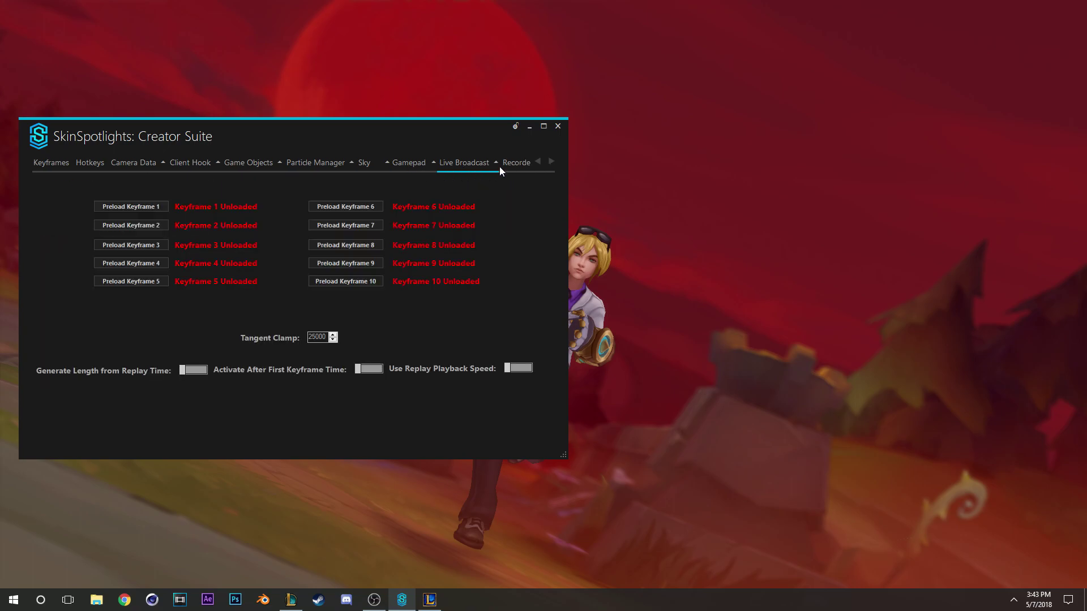
left_click(405, 167)
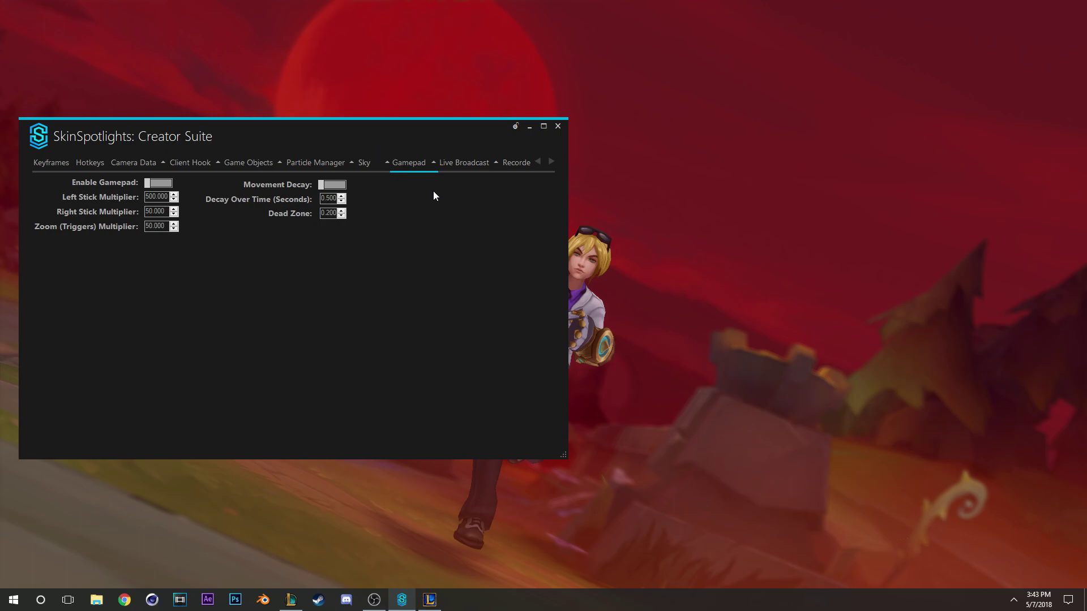
left_click(470, 165)
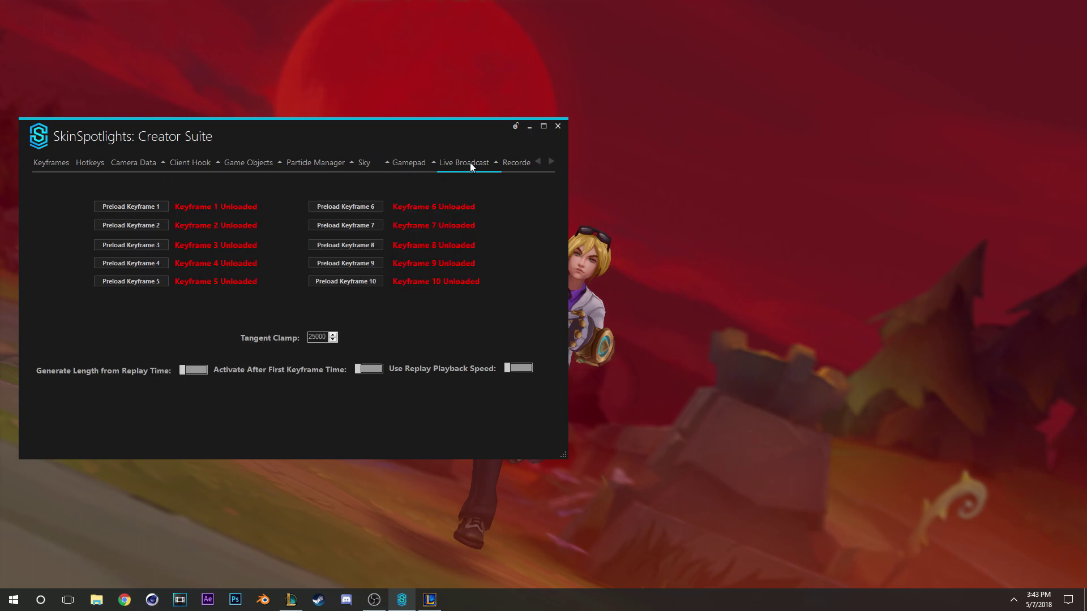
left_click(404, 165)
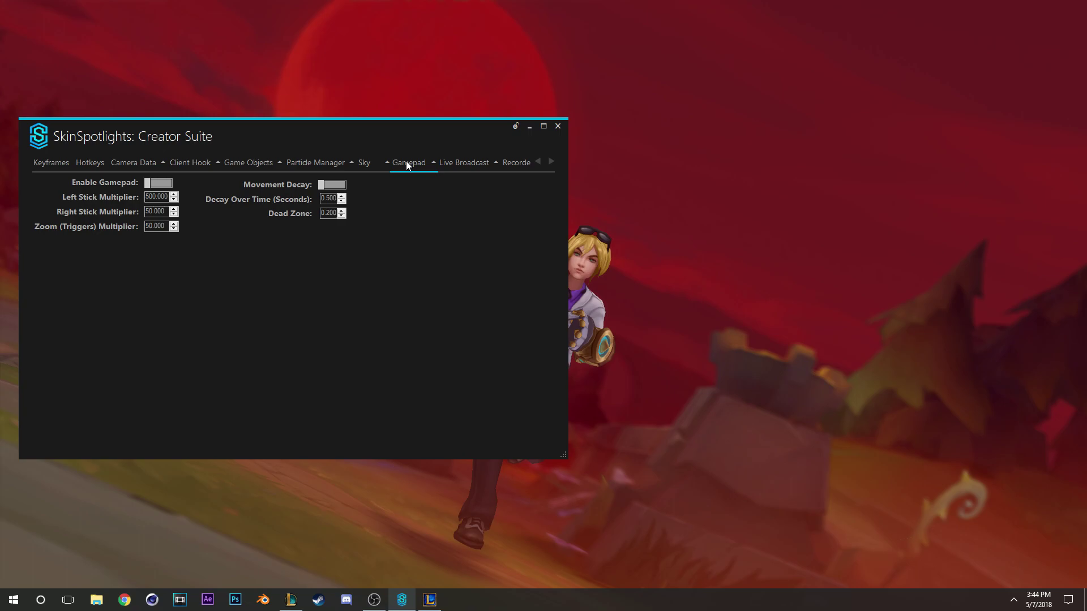
left_click(317, 163)
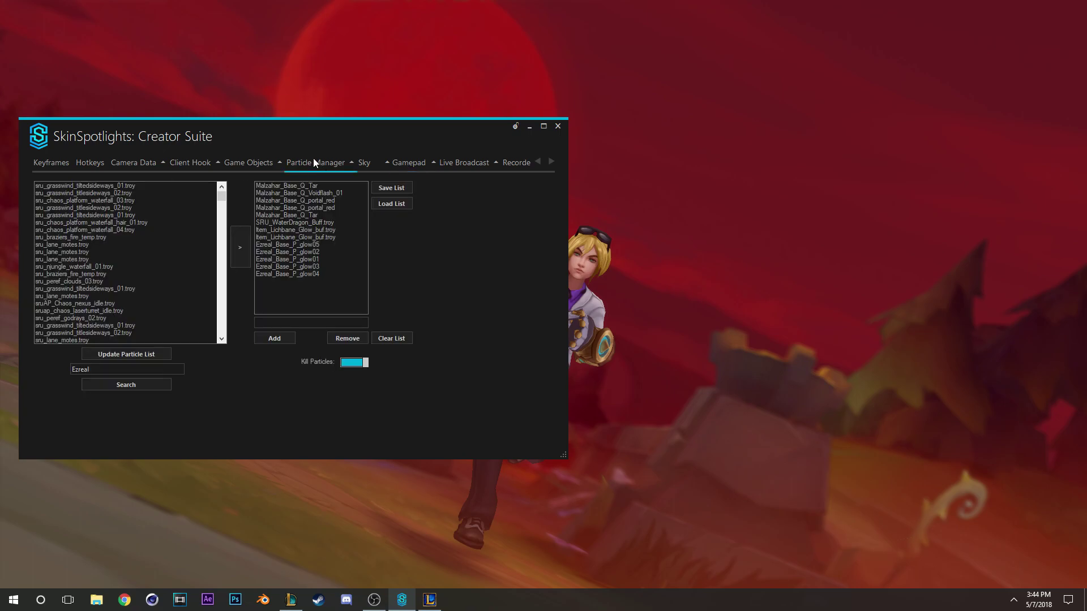
left_click(253, 164)
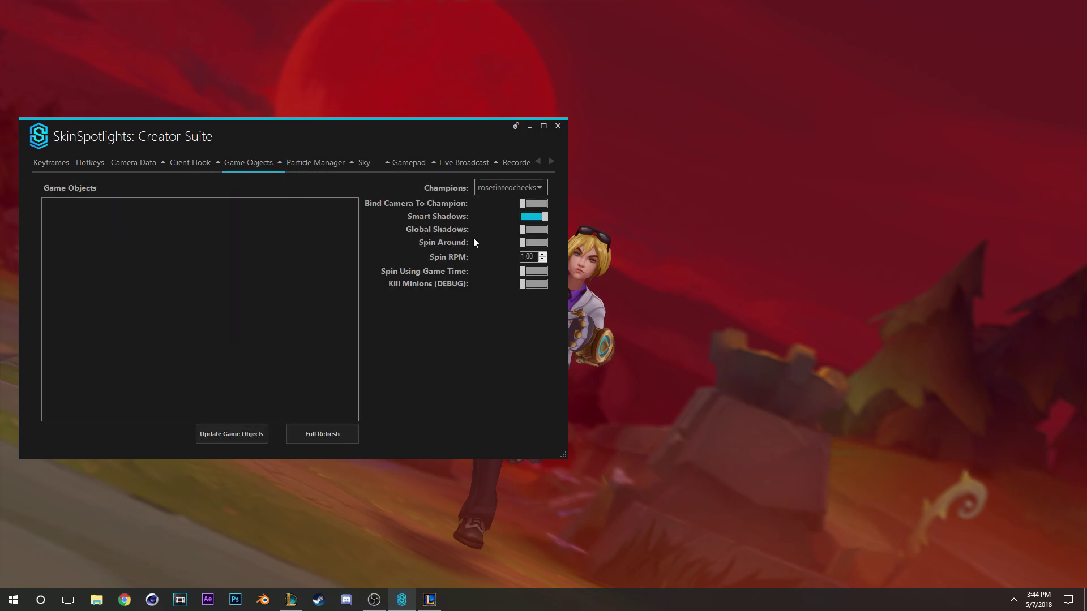
left_click(174, 169)
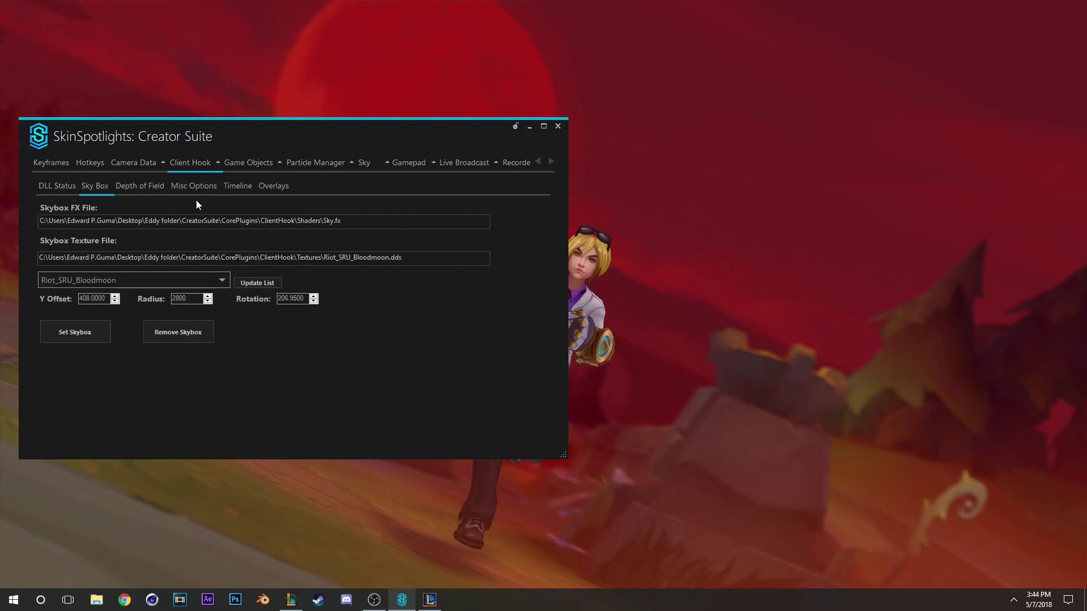
- Review the Client Hook, Camera Data and Keyframes settings, and return to the game scene
left_click(204, 188)
left_click(263, 189)
left_click(243, 188)
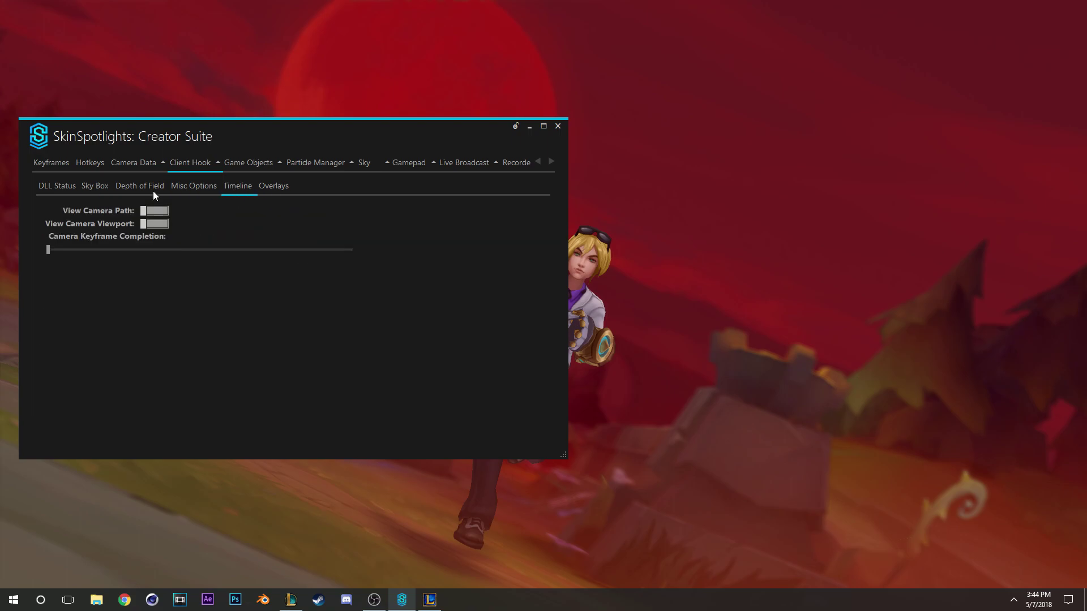
left_click(51, 189)
left_click(94, 187)
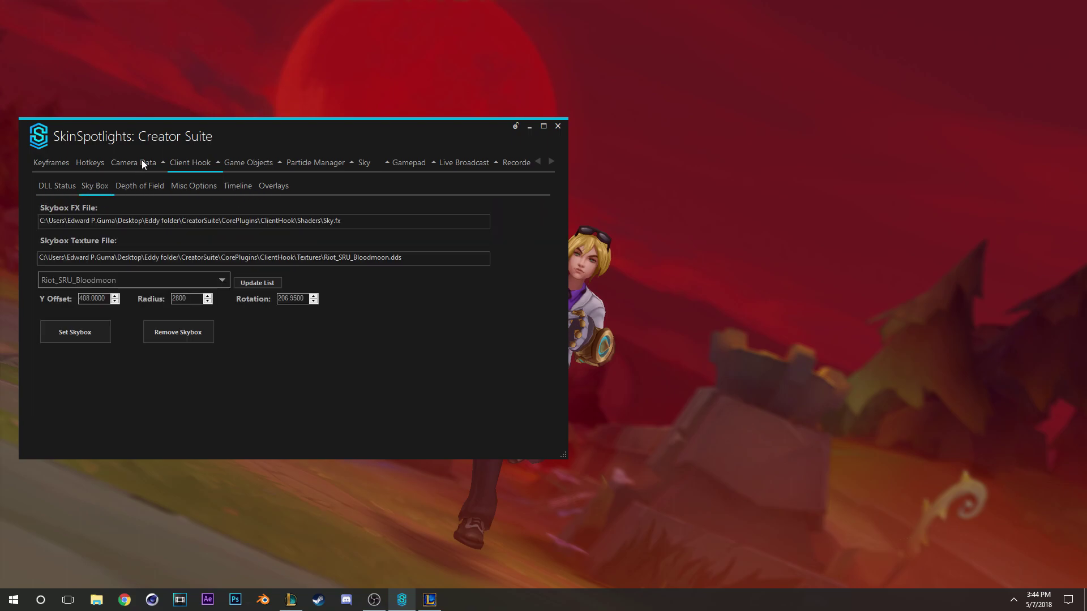
left_click(110, 163)
left_click(95, 163)
left_click(126, 164)
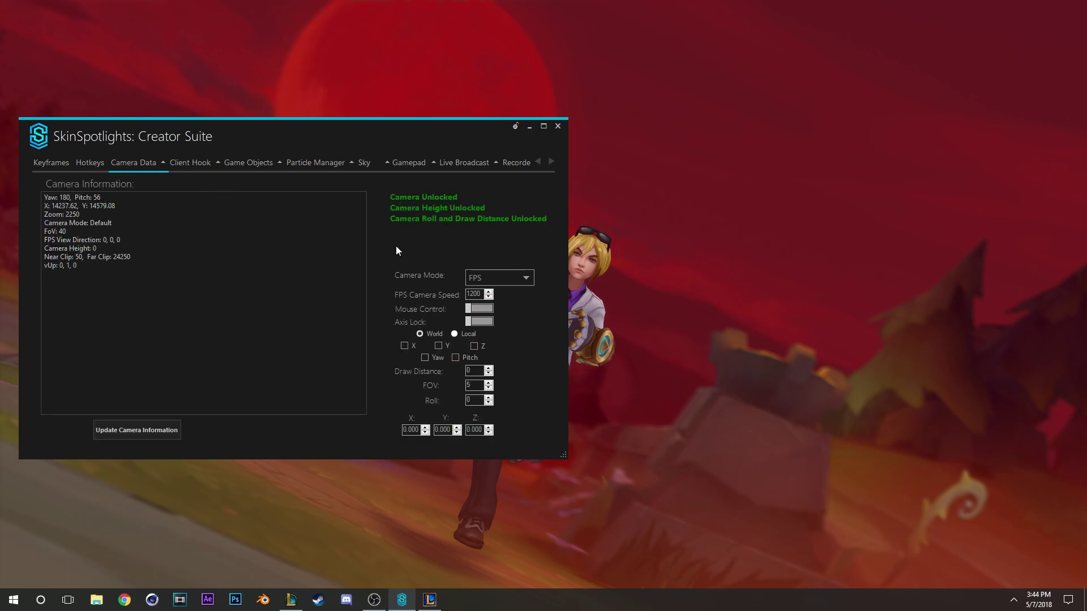
left_click(54, 164)
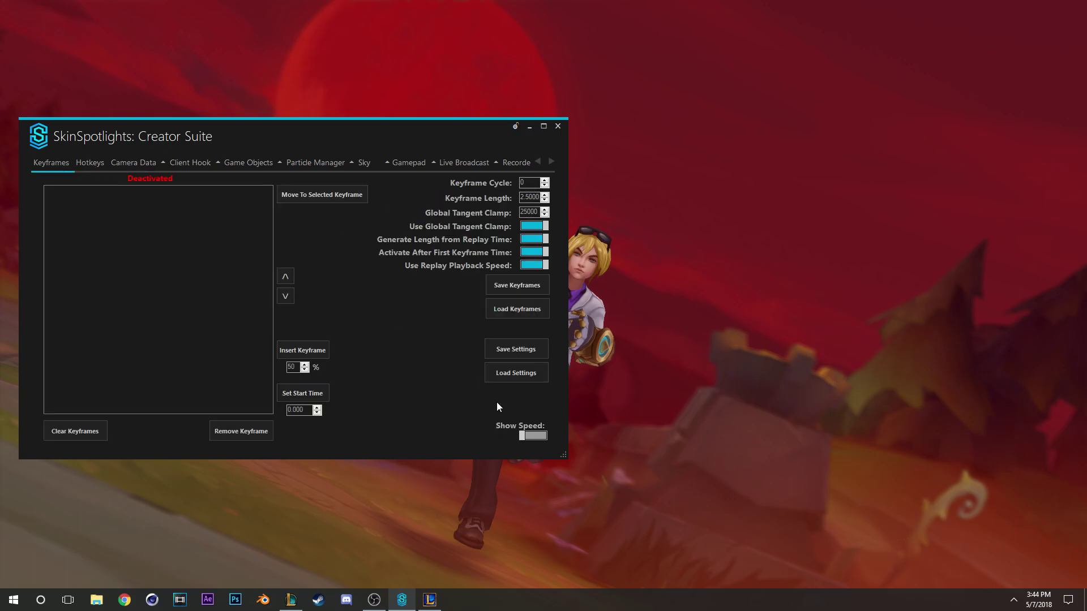
left_click(628, 286)
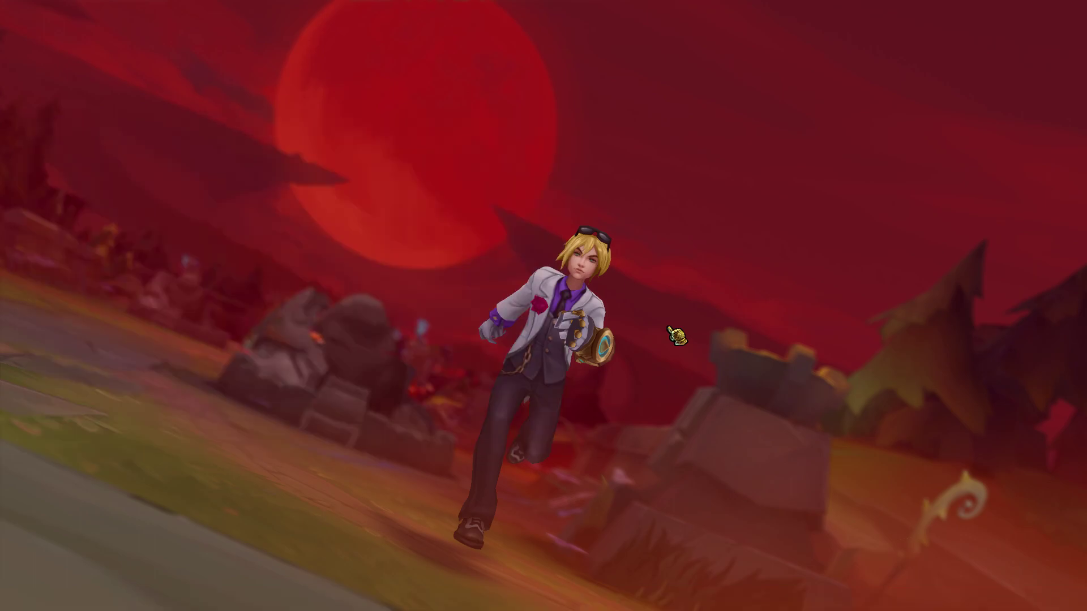
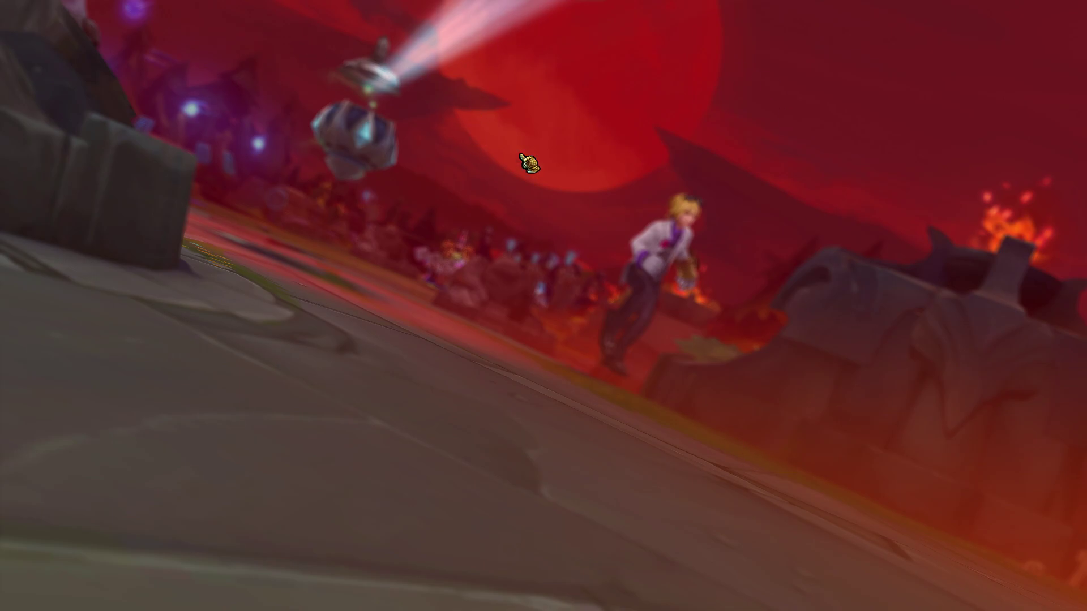
- Switch to Creator Suite's Particle Manager, turn off Kill Particles, and search the refreshed particle list for Thresh
key("alt+Tab")
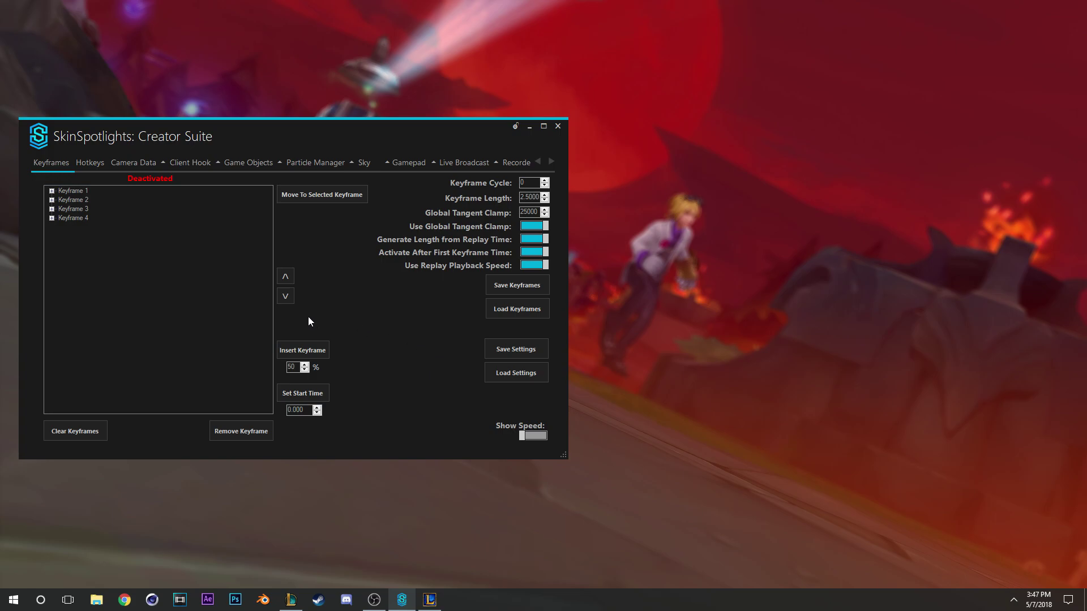
left_click(247, 164)
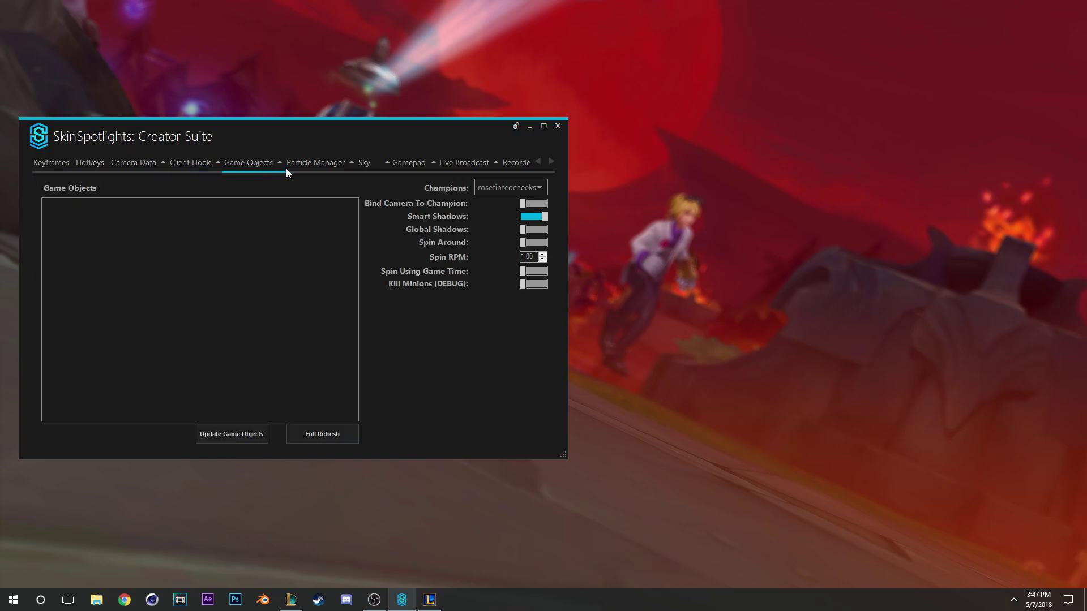
left_click(308, 161)
left_click(139, 355)
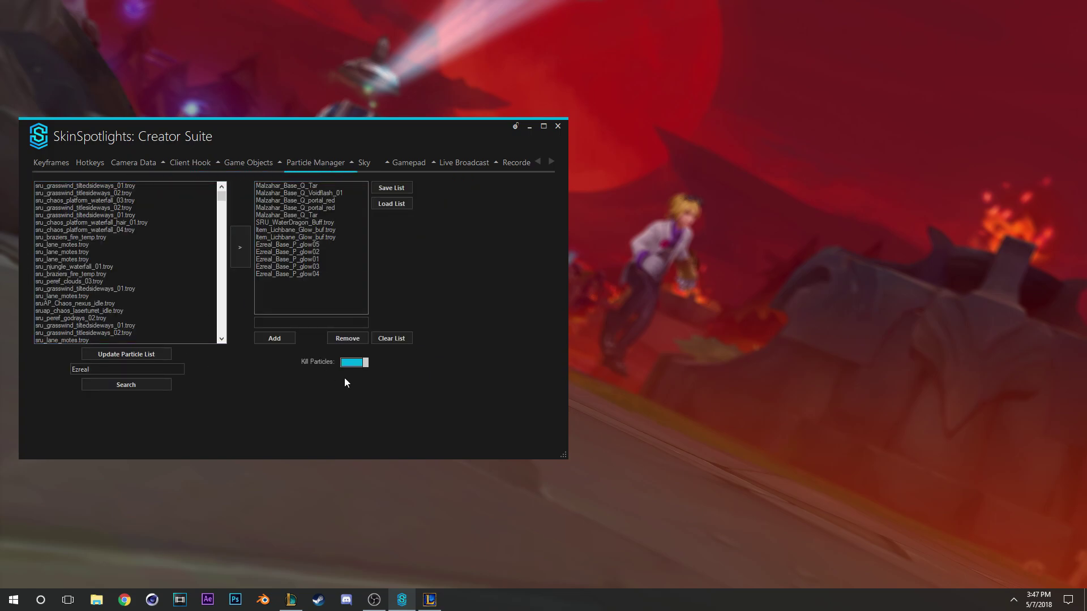
left_click(138, 372)
type("Thresh")
left_click(96, 358)
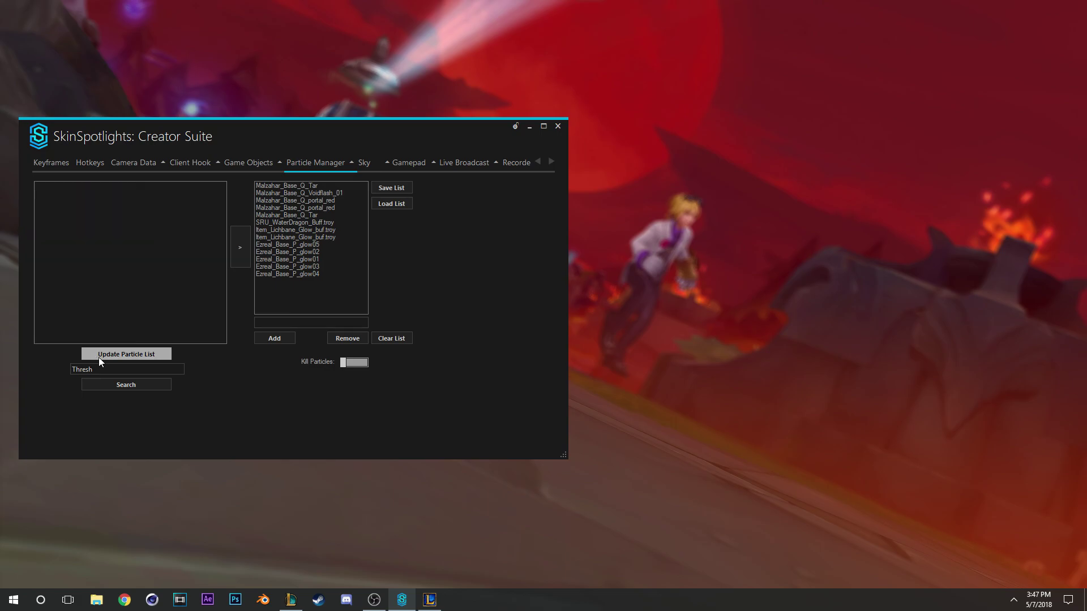
left_click(126, 385)
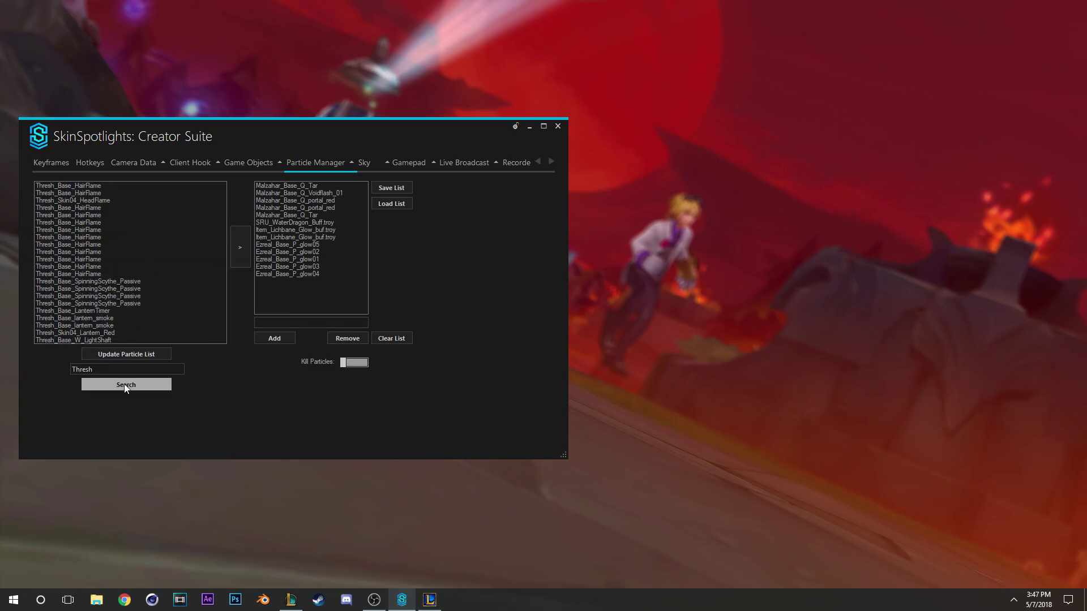
- Add Thresh_Base_W_LightShaft to the particle kill list and enable Kill Particles, checking the lantern in the game scene
left_click(87, 310)
left_click(79, 318)
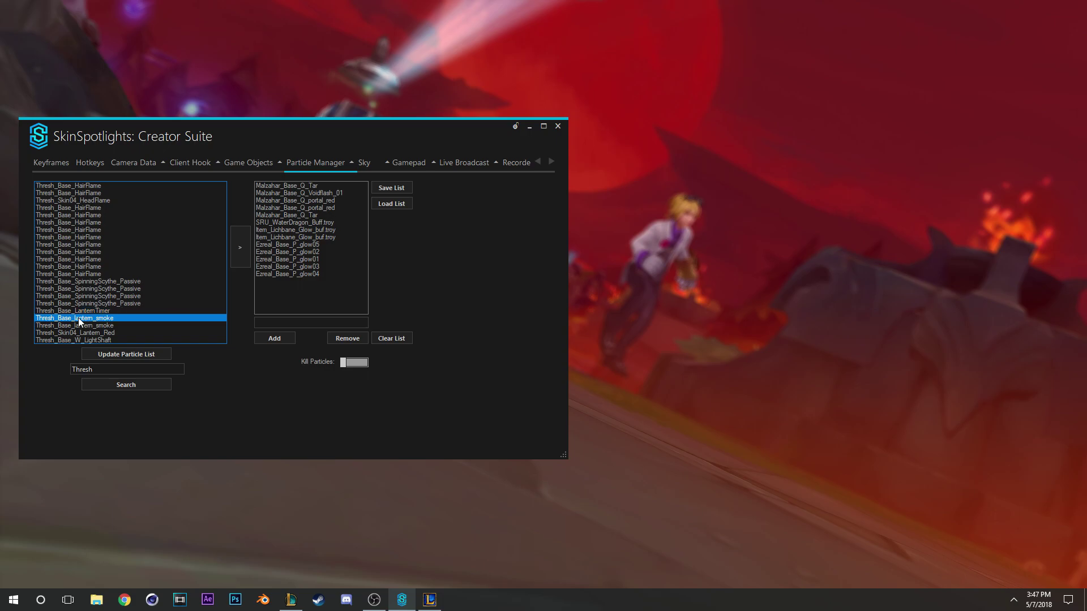
left_click(84, 334)
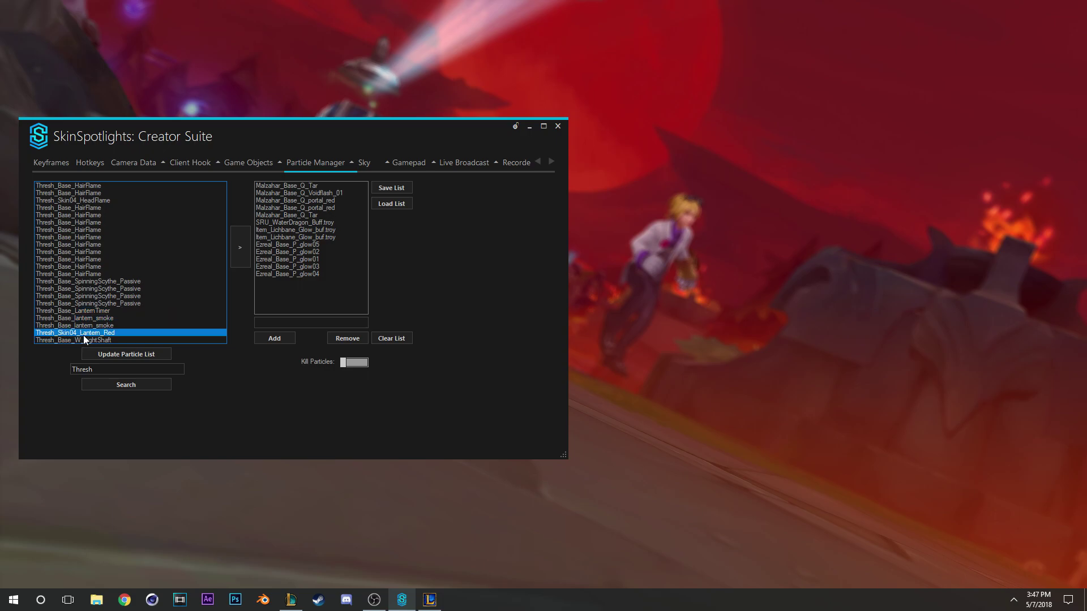
left_click(89, 341)
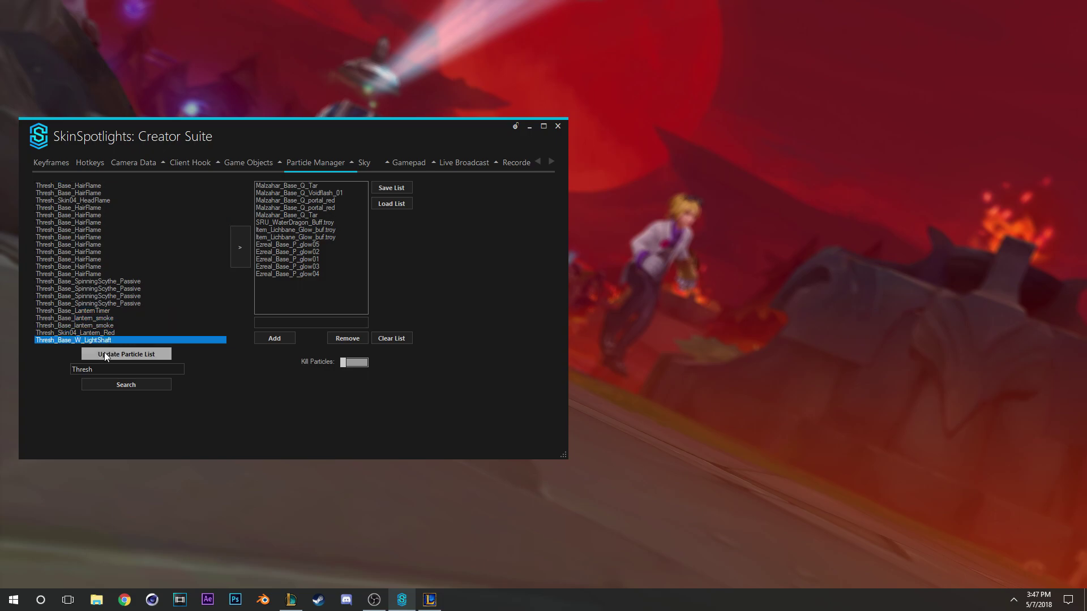
left_click(238, 266)
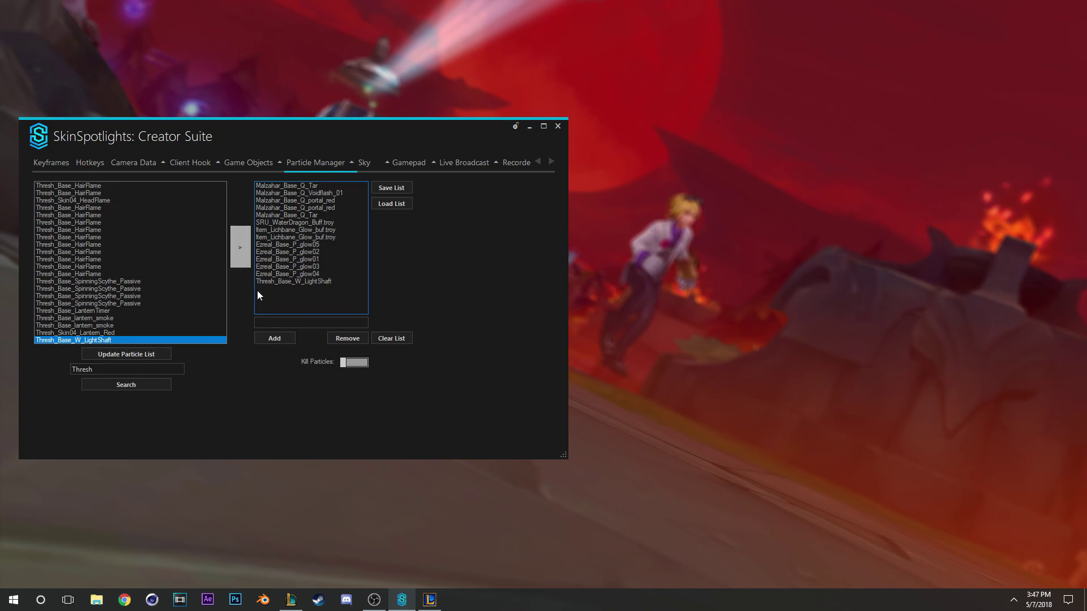
left_click(351, 363)
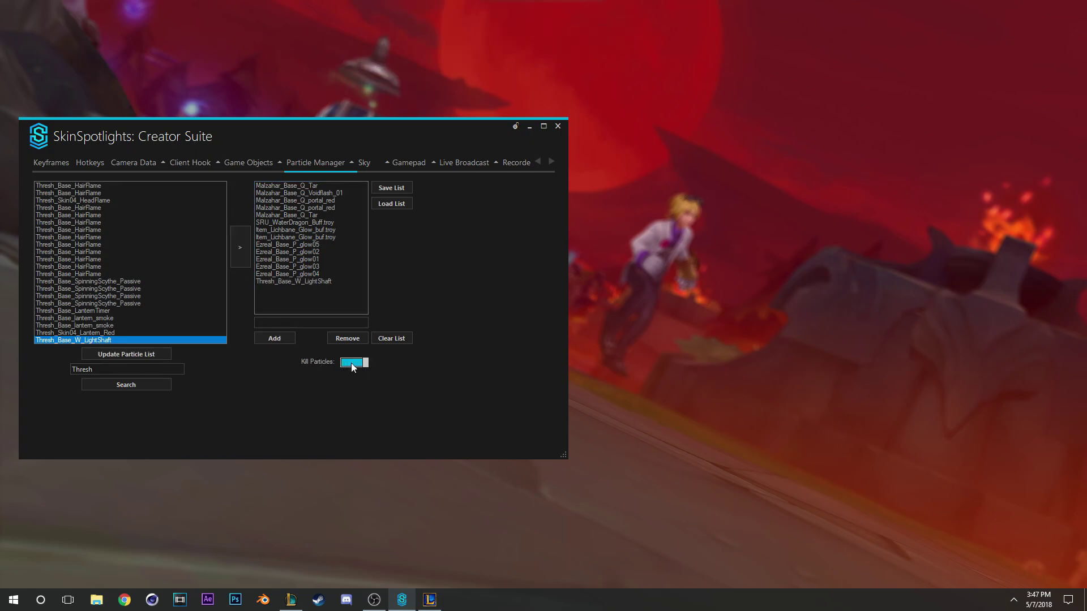
left_click_drag(214, 143, 197, 496)
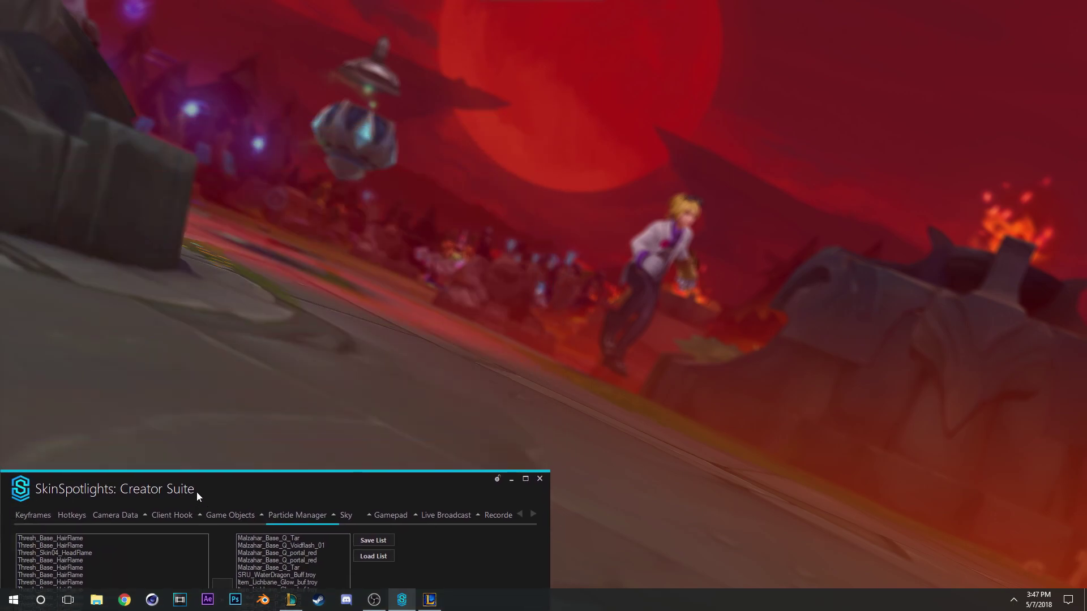
left_click_drag(197, 495, 260, 268)
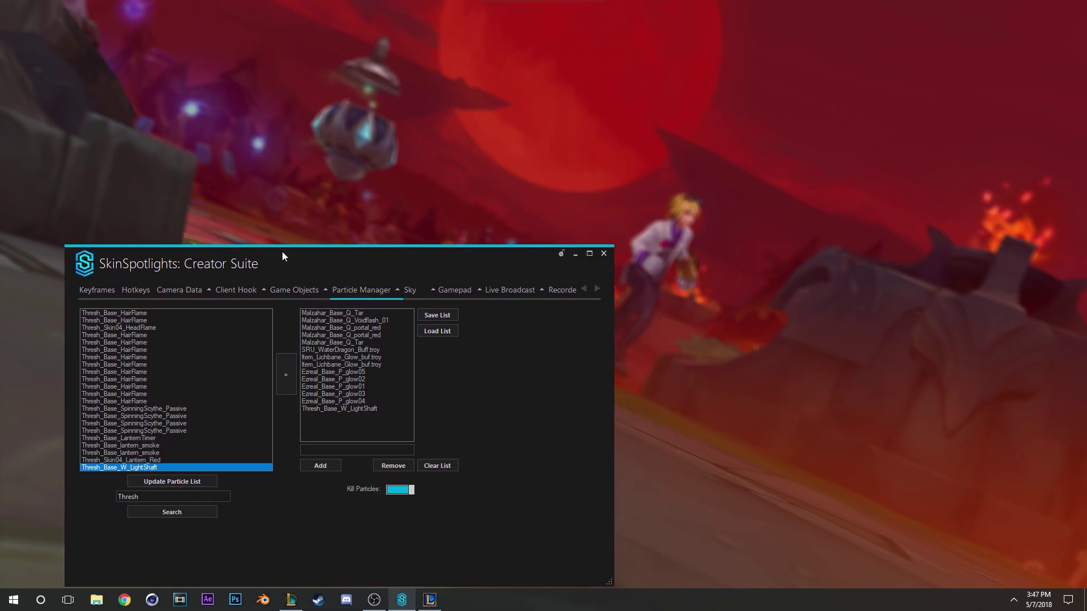
- Turn off Kill Particles, refresh the particle list and search it for "Turrent"
left_click(240, 288)
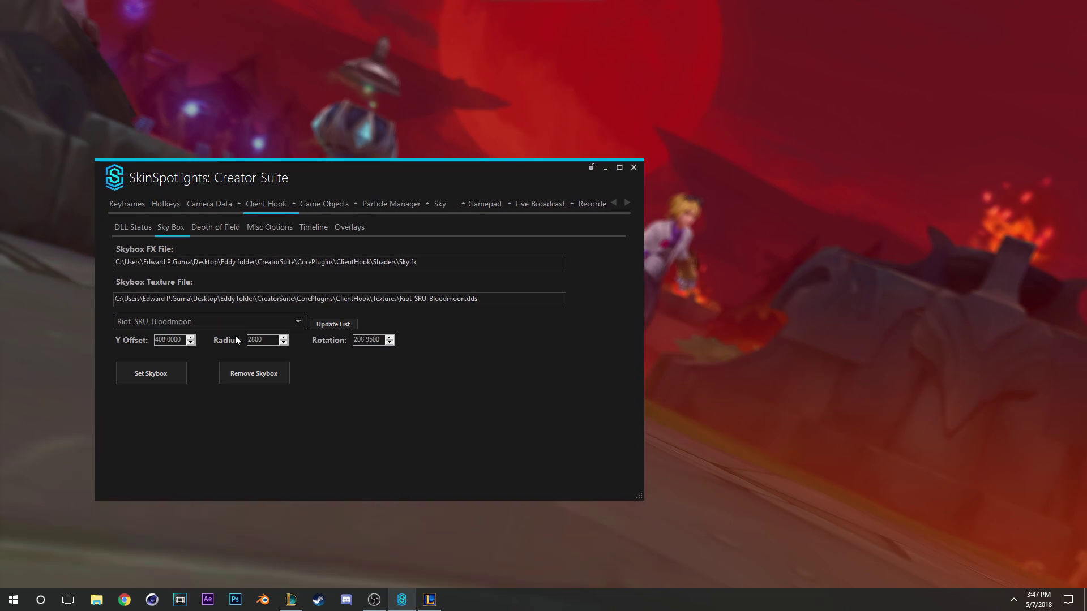
left_click(382, 212)
left_click_drag(170, 410, 138, 422)
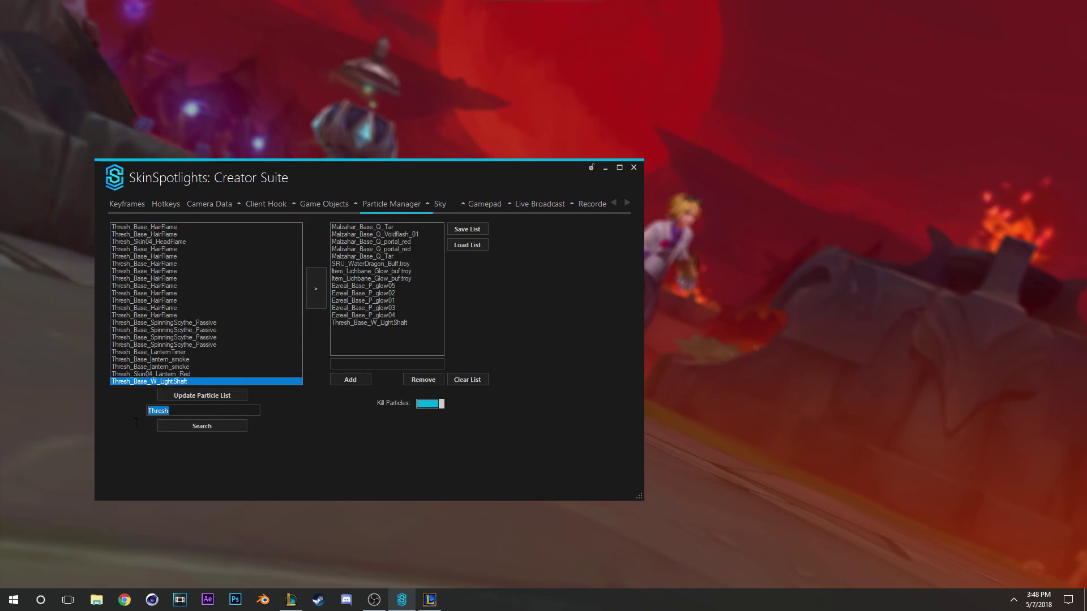
key("BackSpace")
type("Turrent")
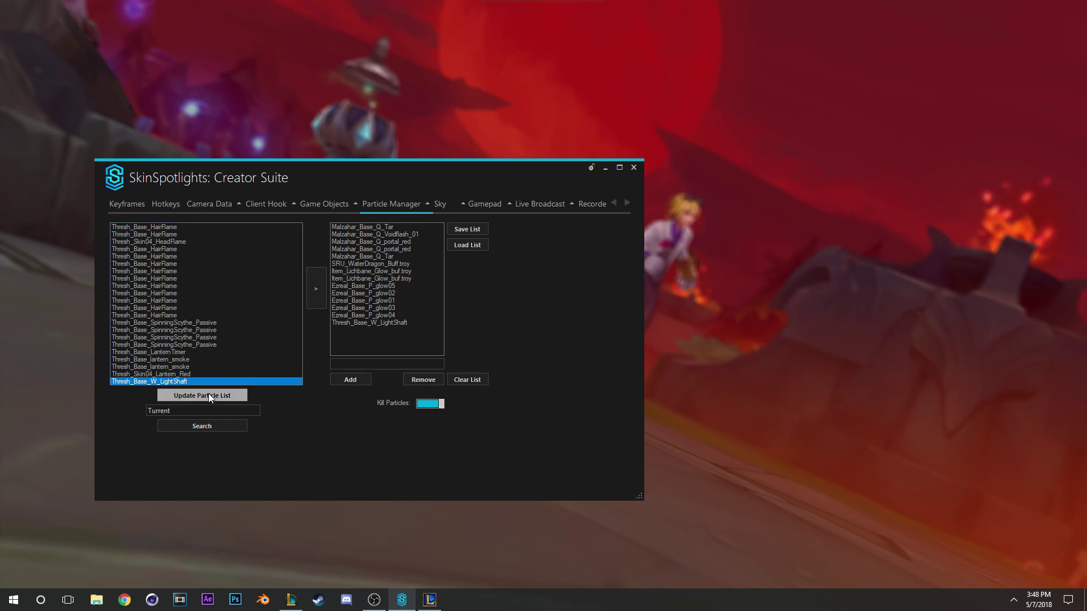
left_click(440, 405)
left_click(235, 395)
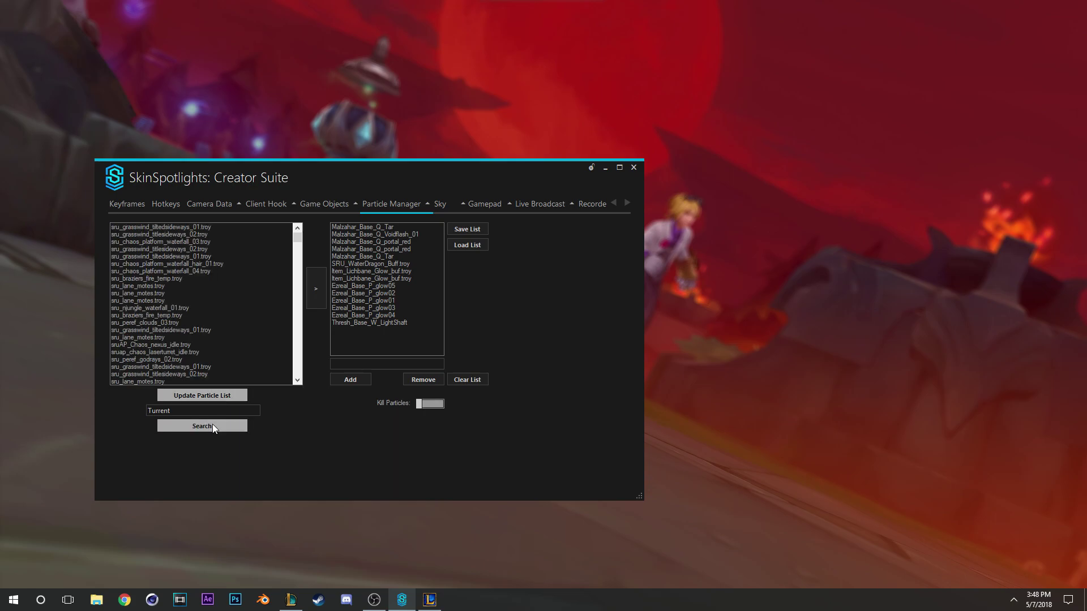
left_click(212, 424)
- Replace the particle search term with "SRU" and reload the full particle list
left_click_drag(198, 413, 103, 423)
key("BackSpace")
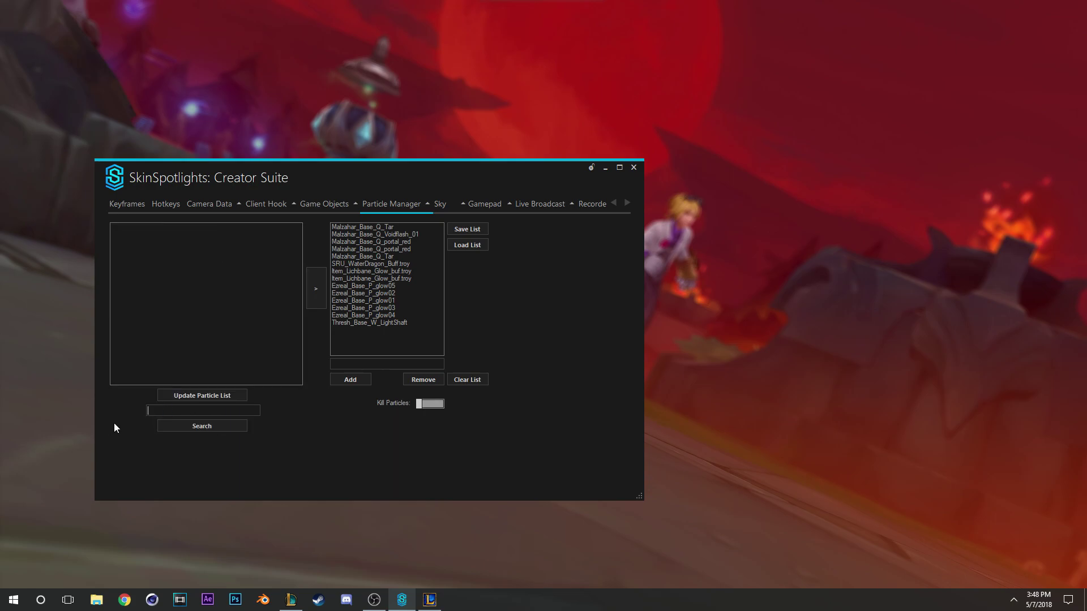
type("SRU")
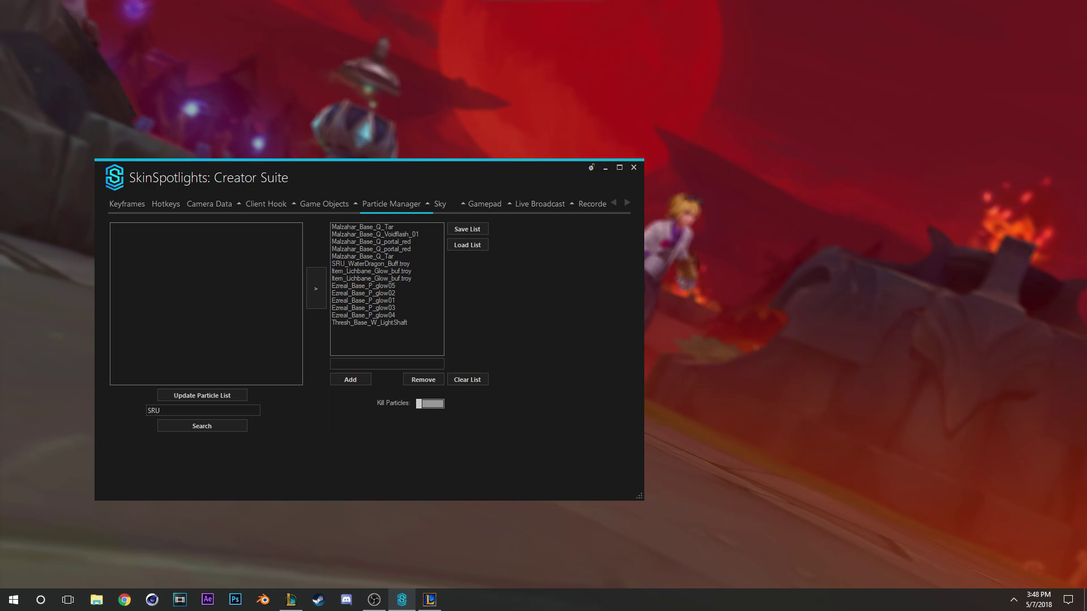
left_click(206, 393)
- Look through the full particle list for turret effects, examining the SRU_ChaosTurret1_Rubble.troy and Dest_Order_Inhibitor_Idle.troy entries
scroll(199, 321, "down", 10)
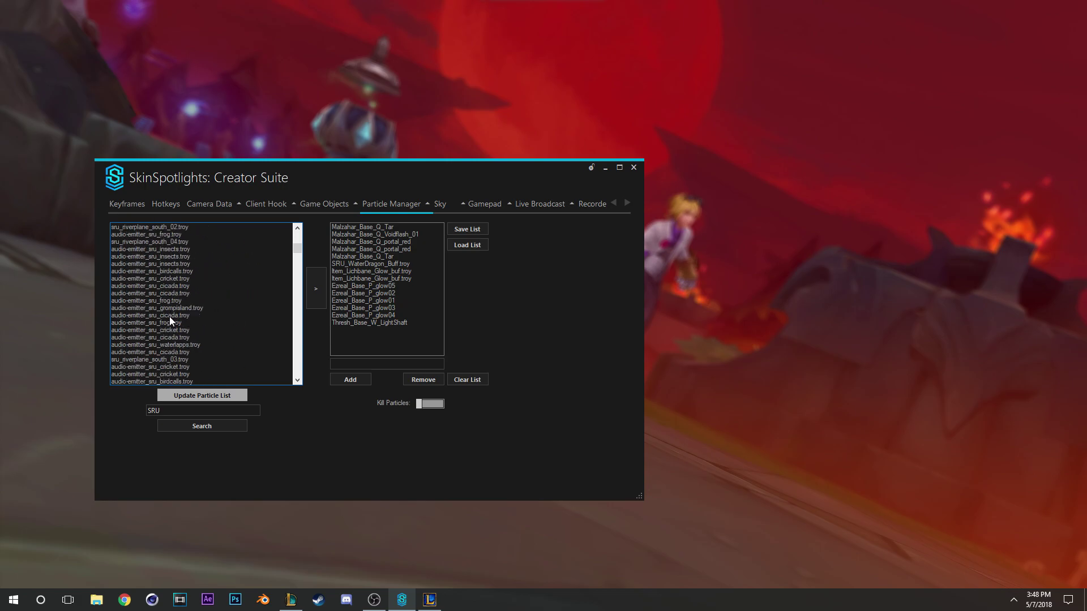
scroll(195, 334, "down", 10)
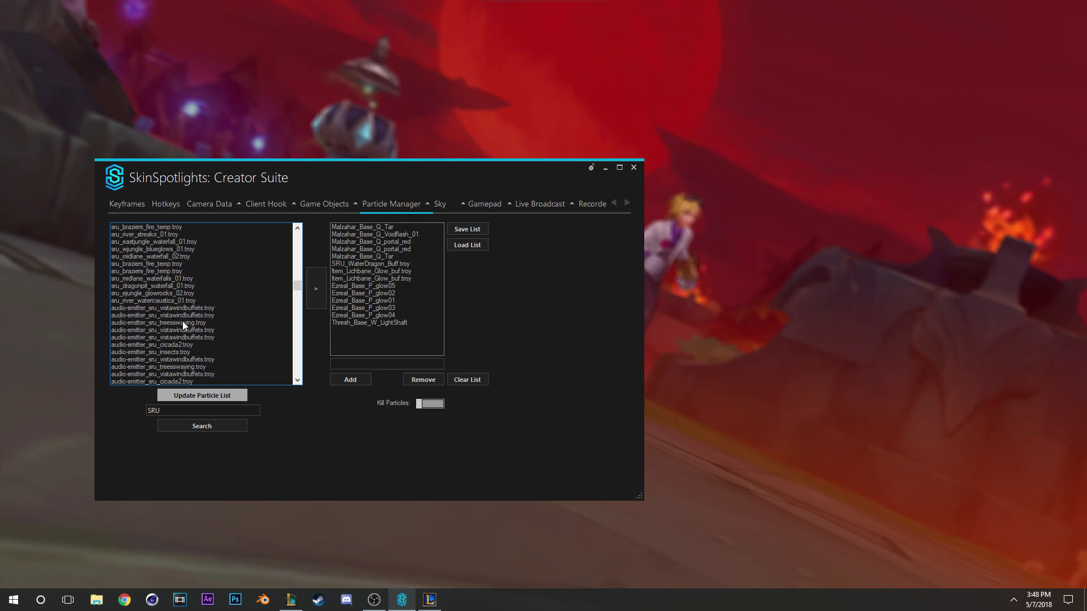
scroll(201, 331, "down", 5)
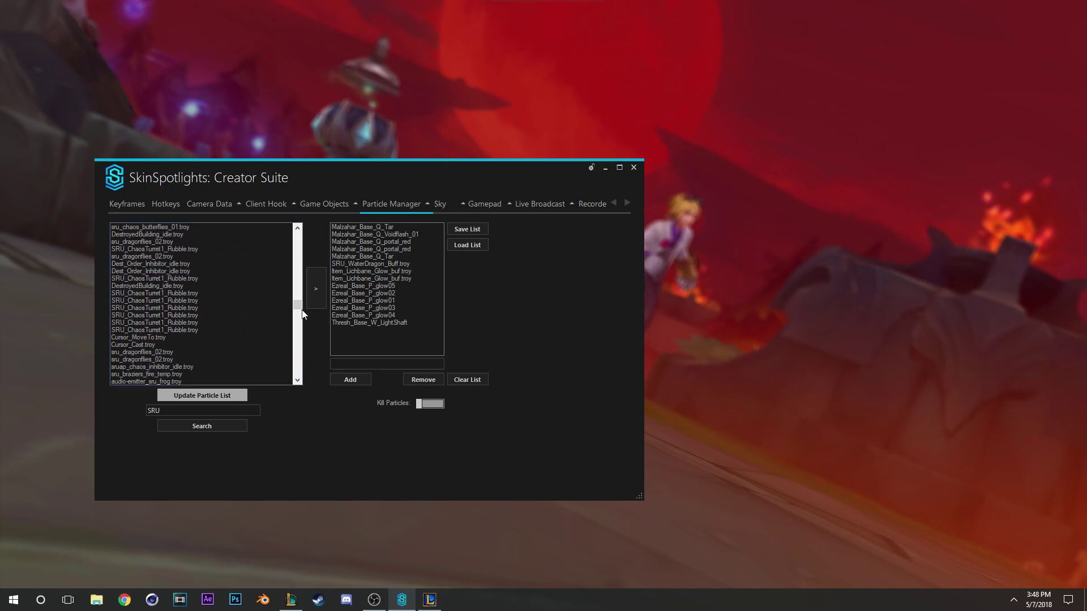
scroll(296, 315, "down", 3)
scroll(231, 322, "up", 6)
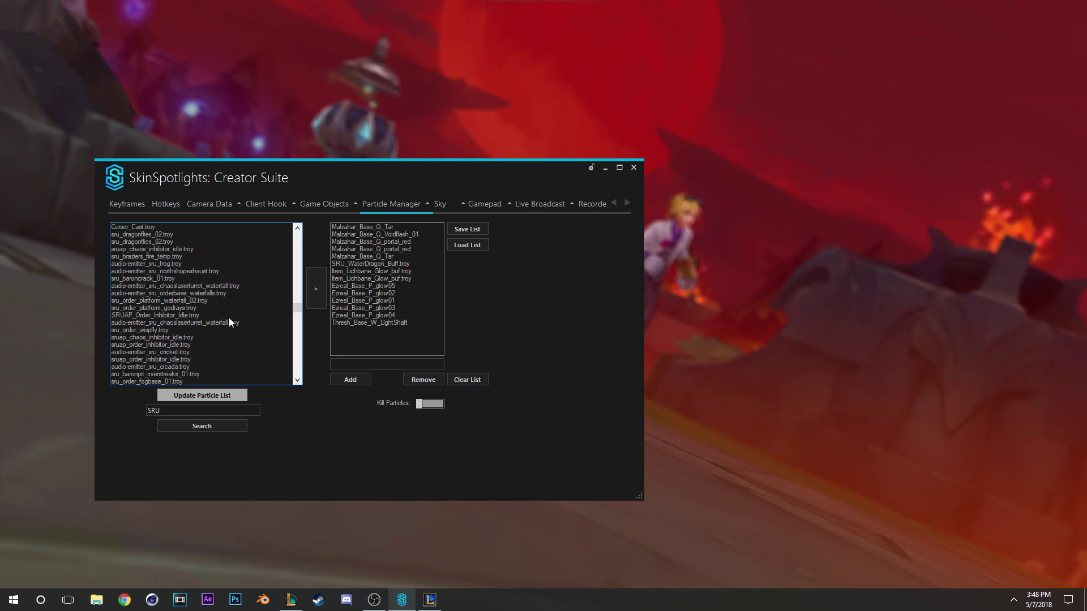
left_click(147, 293)
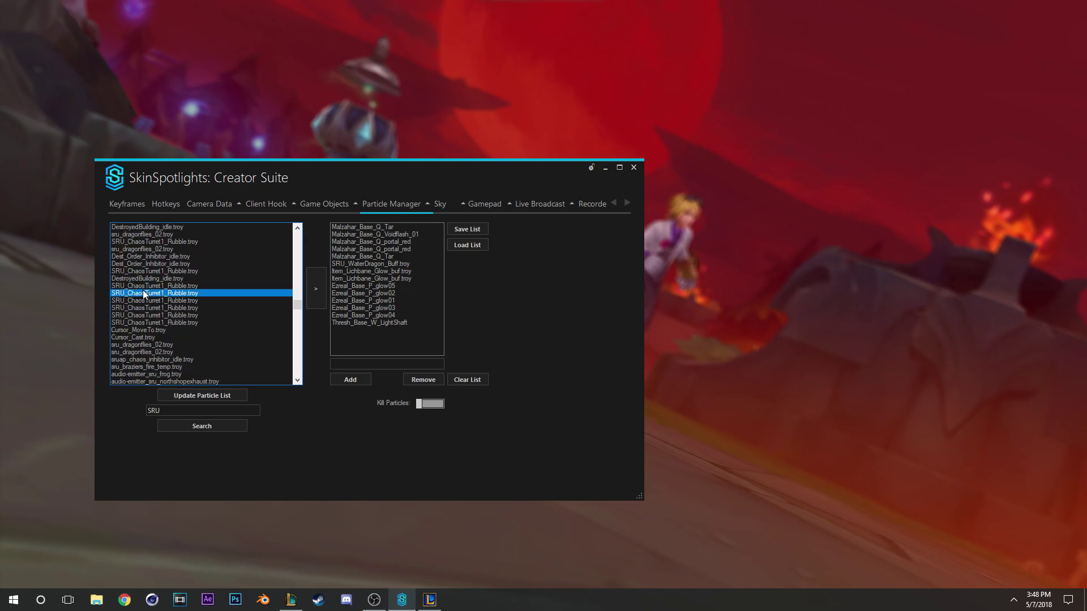
left_click(177, 287)
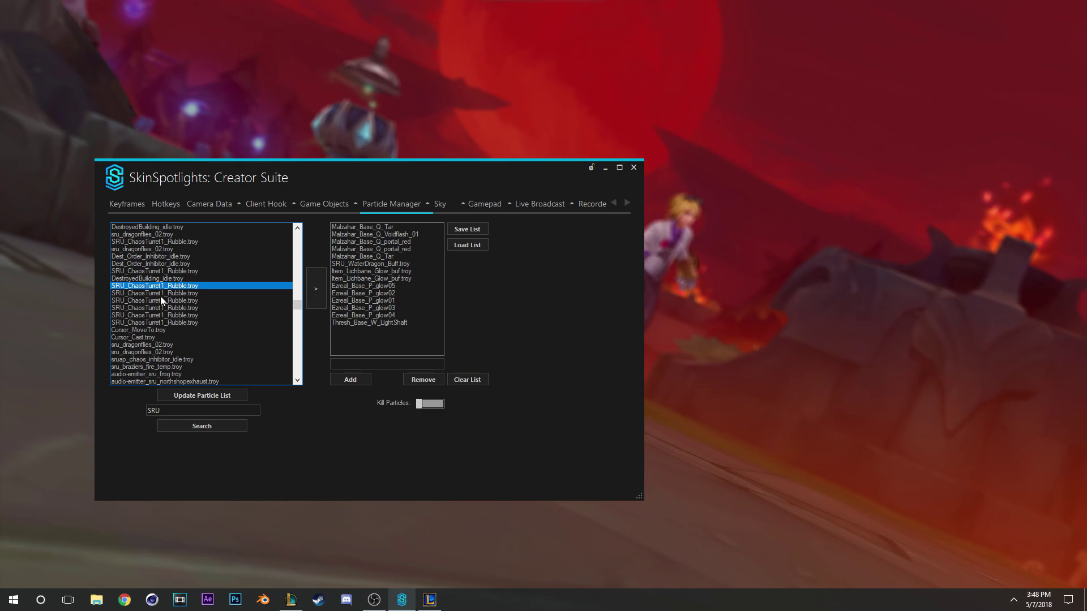
left_click(157, 265)
left_click(158, 301)
left_click(158, 271)
left_click(159, 302)
scroll(166, 334, "down", 5)
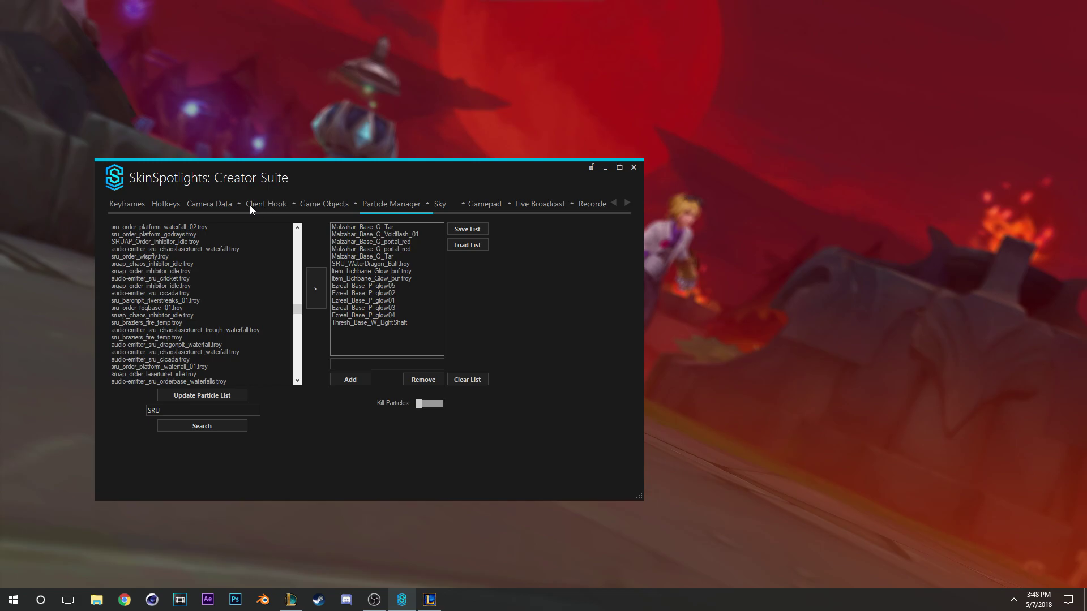
- Look at the Camera Data and Hotkeys pages, check the game scene, and return to Creator Suite's Particle Manager
left_click(196, 205)
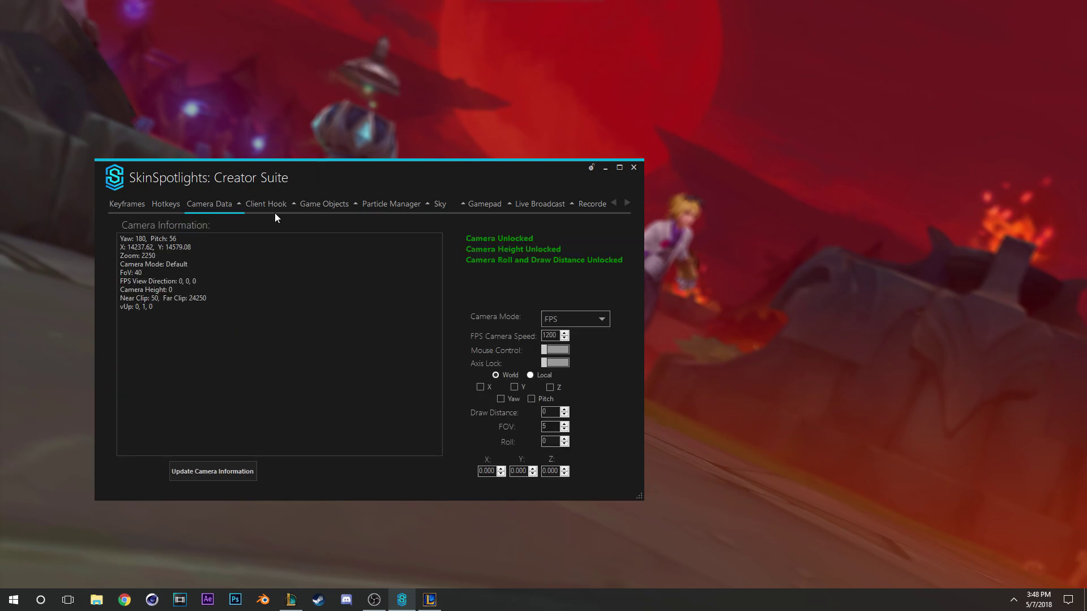
left_click(173, 205)
left_click(518, 97)
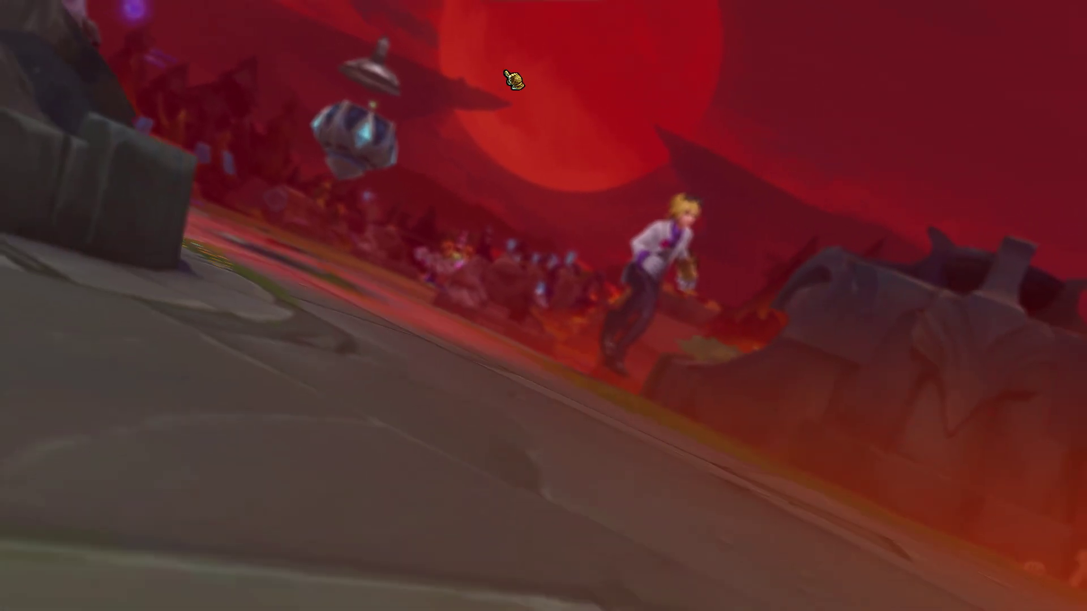
key("alt+Tab")
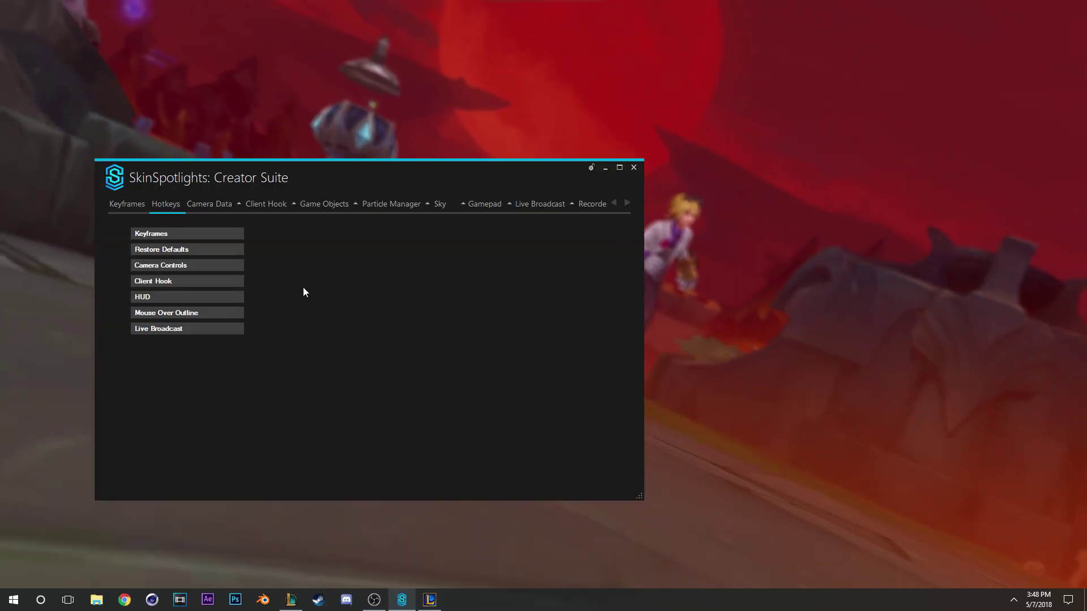
left_click(373, 208)
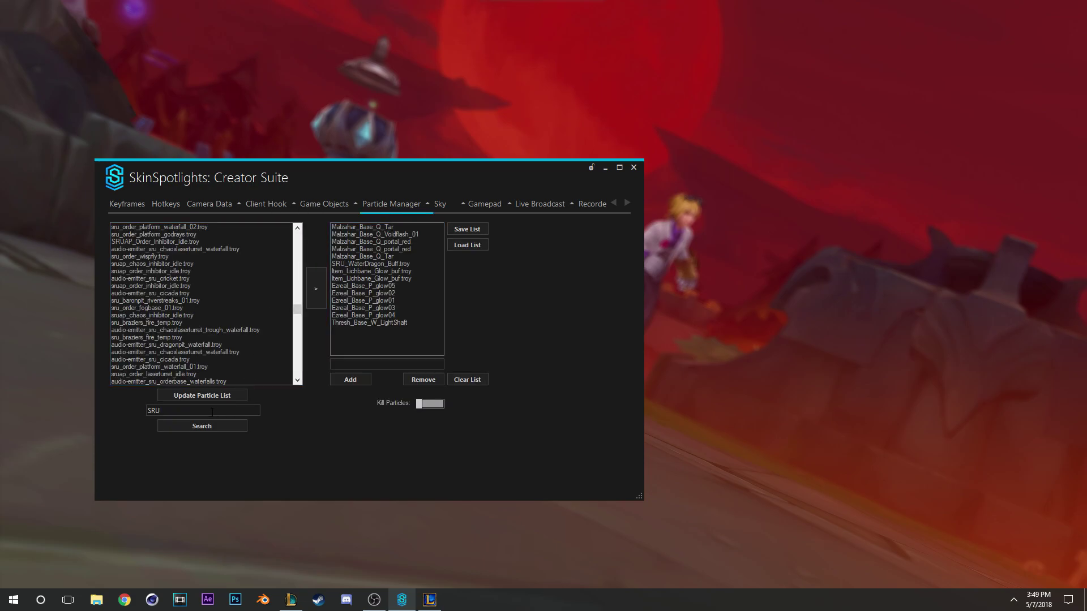
- Search the particle list for "Thresh" and add Thresh_Skin04_Lantern_Red to the kill list
type("Thresh")
left_click(215, 426)
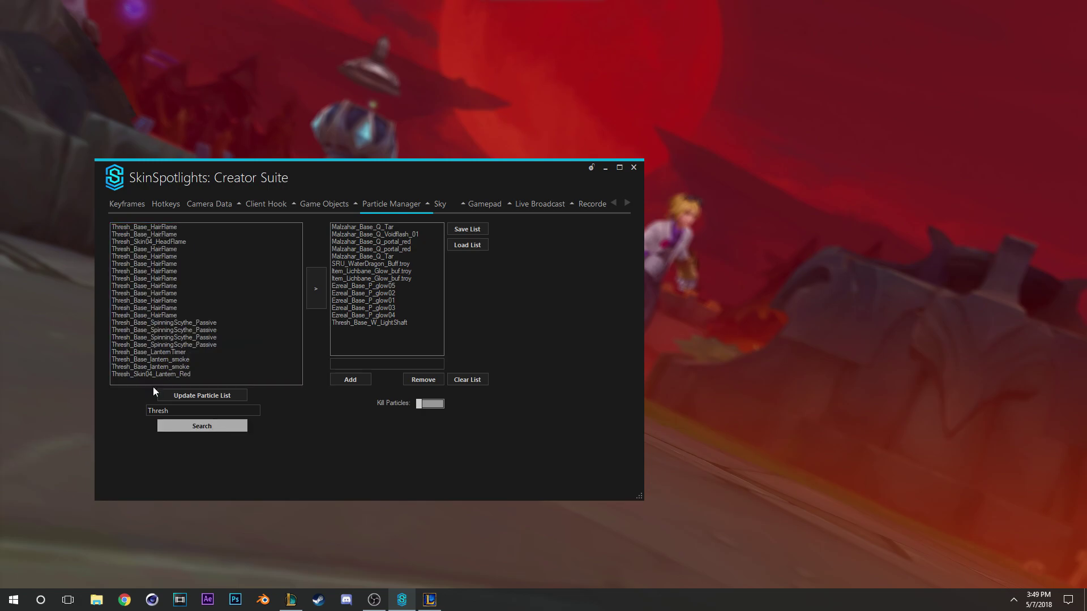
left_click(144, 373)
left_click(141, 362)
left_click(172, 374)
left_click(311, 292)
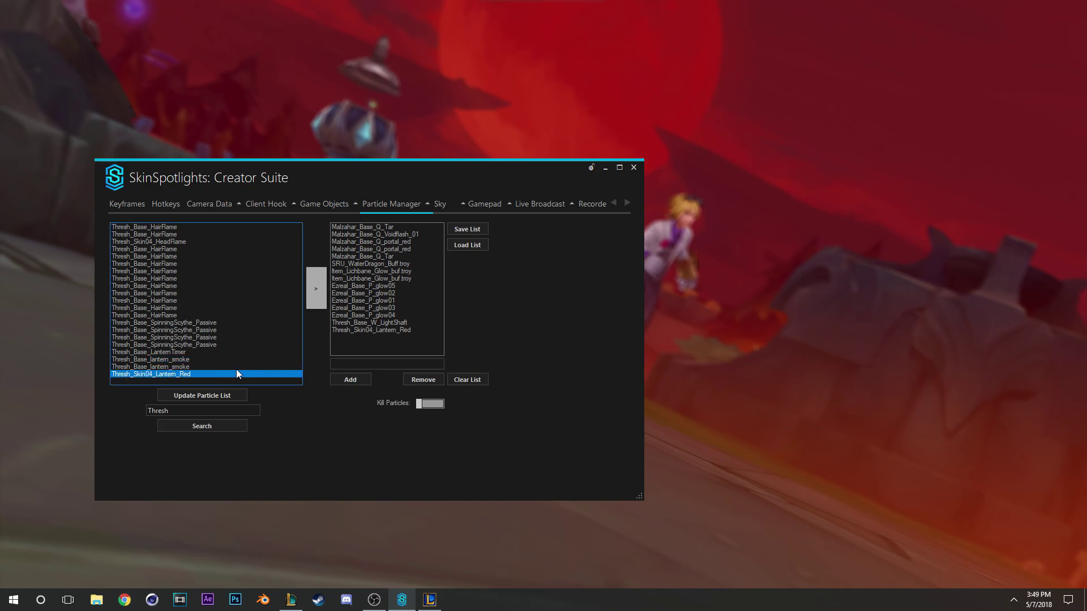
- Add both Thresh_Base_lantern_smoke entries and Thresh_Base_LanternTimer to the kill list
left_click(188, 367)
left_click(313, 301)
left_click(192, 361)
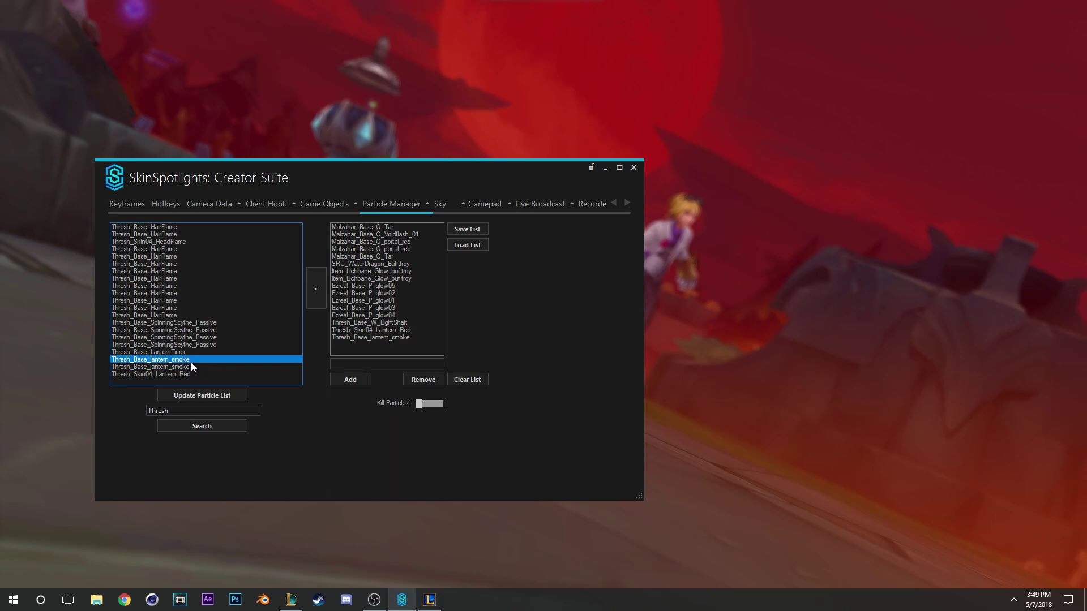
left_click(321, 294)
left_click(244, 352)
left_click(318, 289)
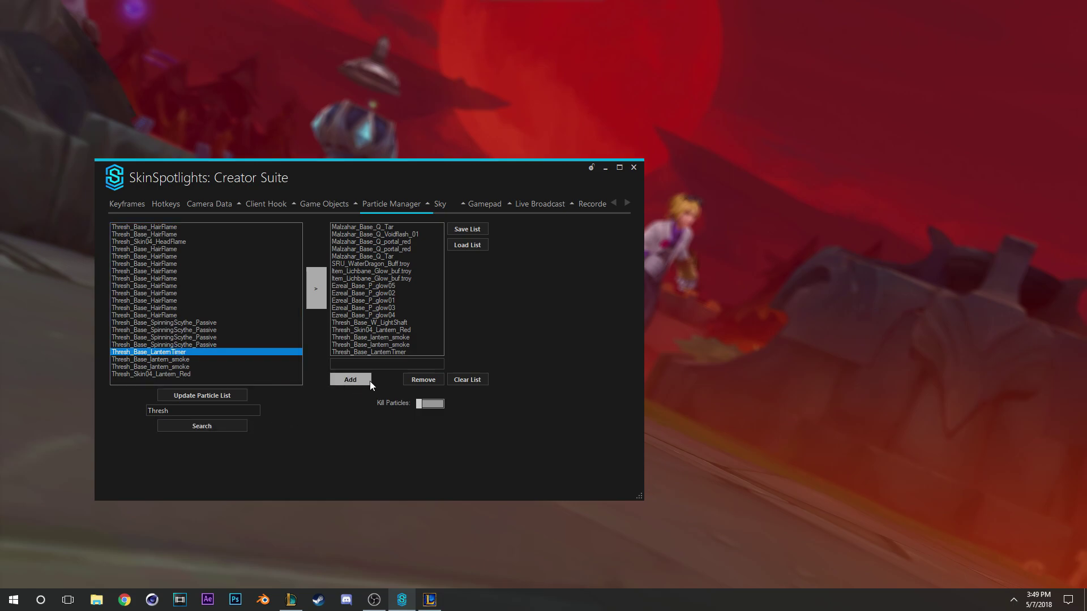
- Turn on Kill Particles and move the Creator Suite window around to check the lantern and character in the scene
left_click(428, 404)
left_click_drag(326, 173, 434, 254)
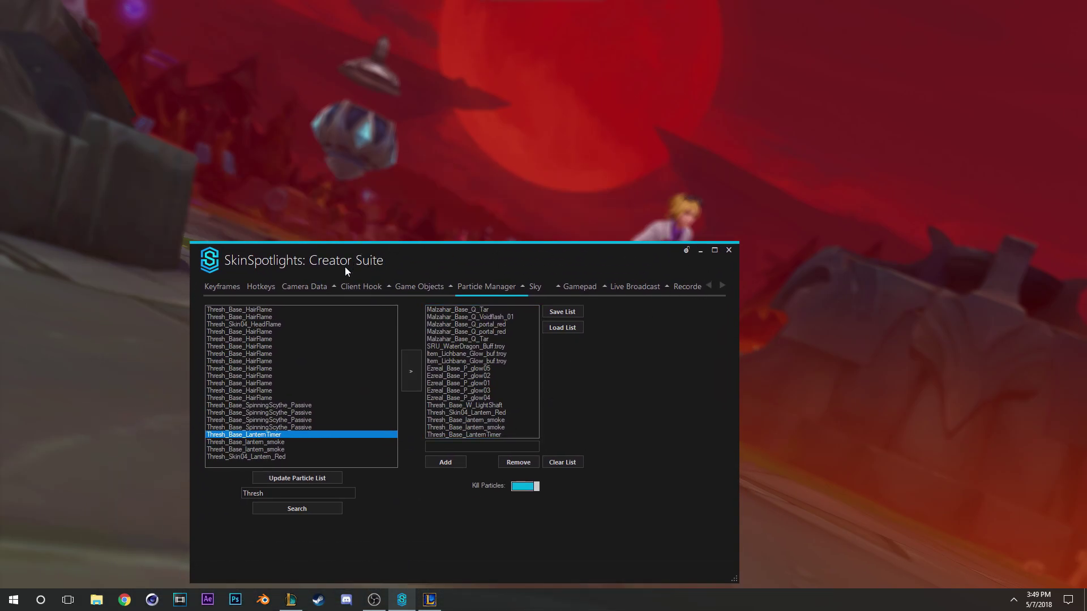
left_click_drag(345, 263, 286, 195)
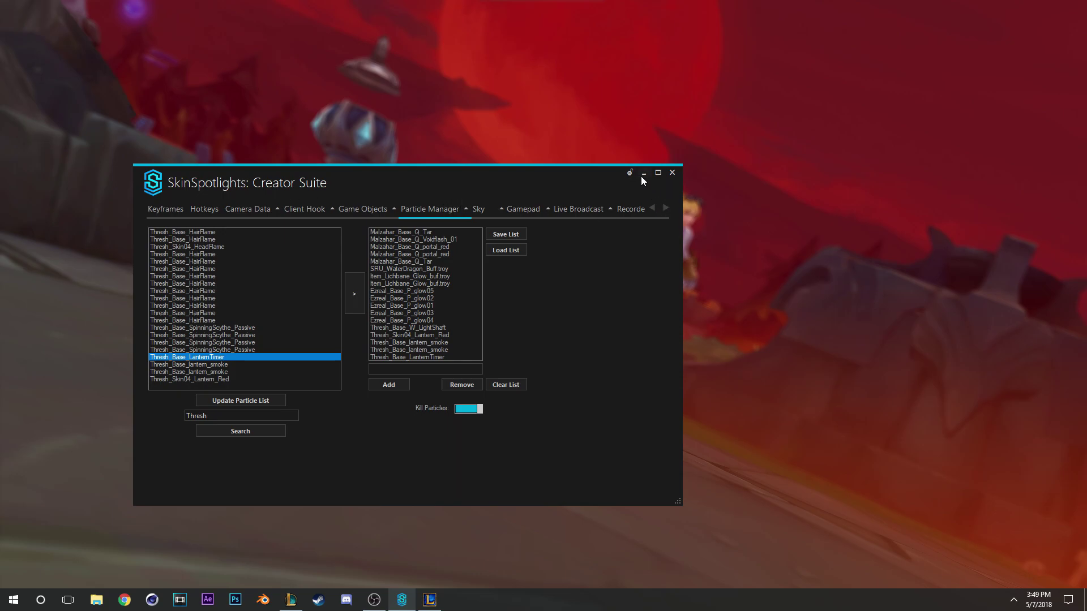
- Look at the Camera Data and Keyframes pages, check the lantern in the game scene, and return to Creator Suite
left_click(274, 208)
left_click(288, 209)
left_click(218, 210)
left_click(258, 209)
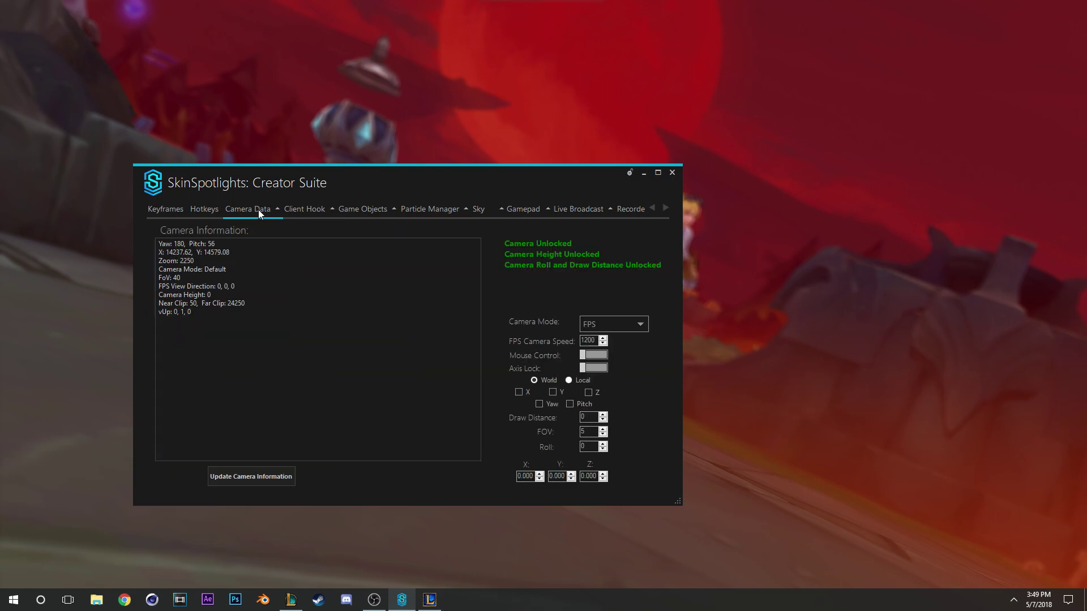
left_click(154, 211)
left_click(514, 111)
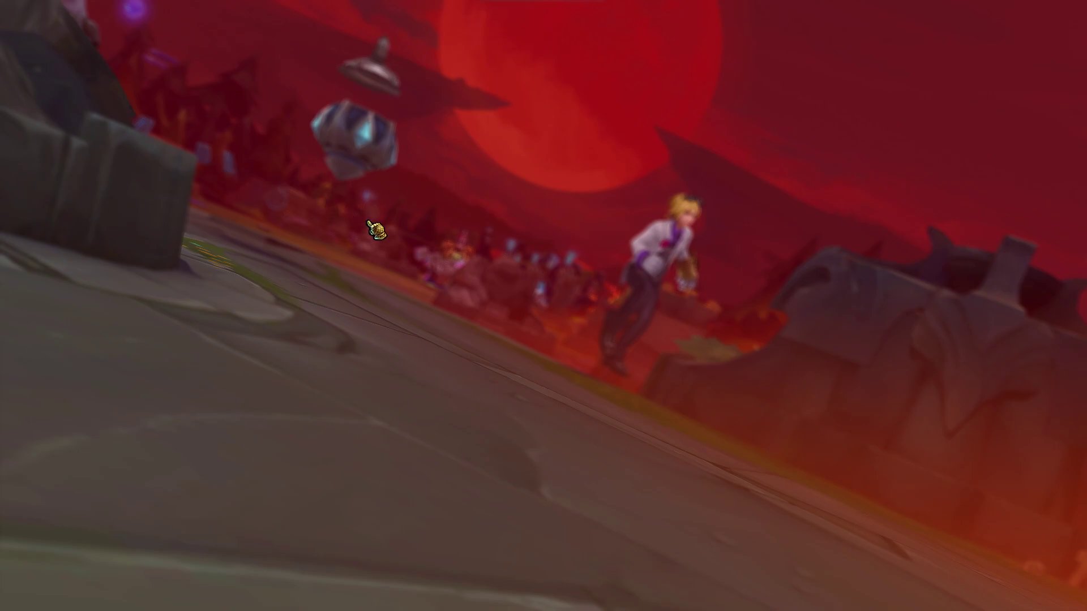
key("alt+Tab")
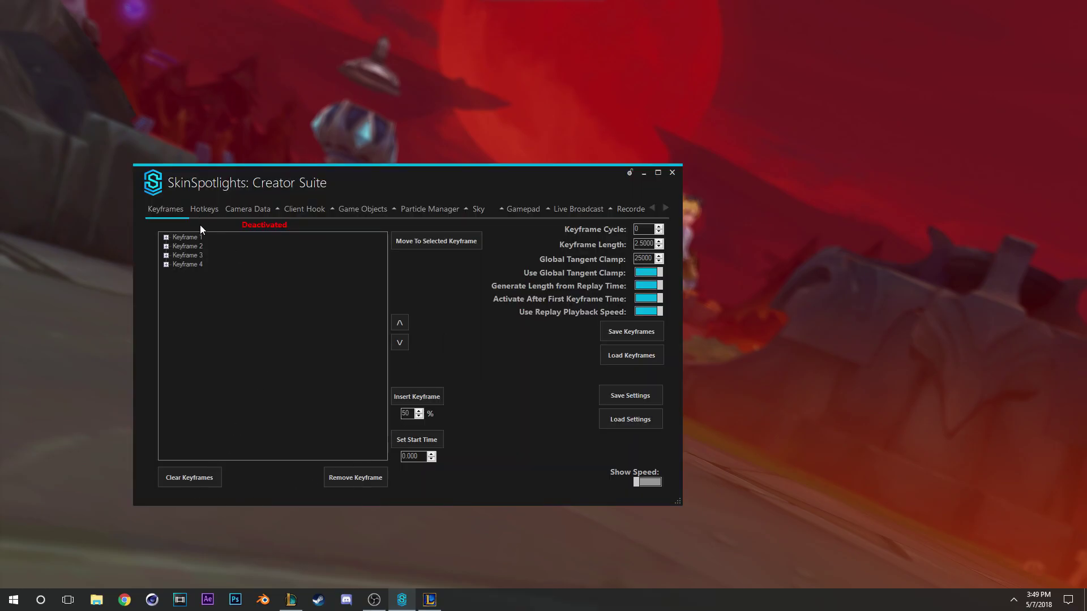
- In the Particle Manager, turn off Kill Particles, refresh the particle list and search it for "buff"
left_click(415, 215)
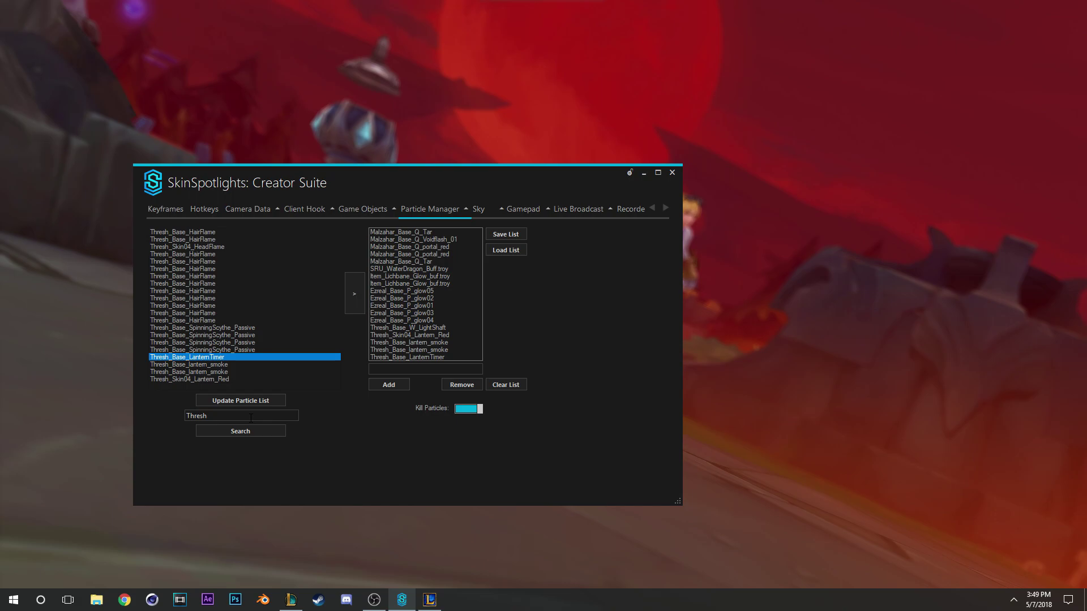
type("buff")
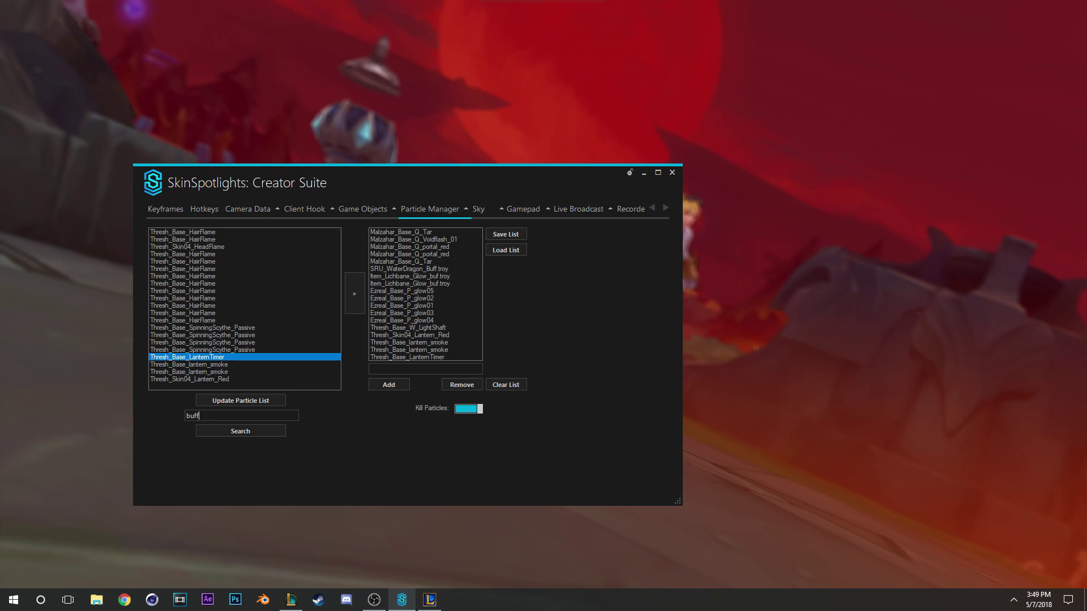
left_click(476, 409)
left_click(240, 401)
left_click(258, 432)
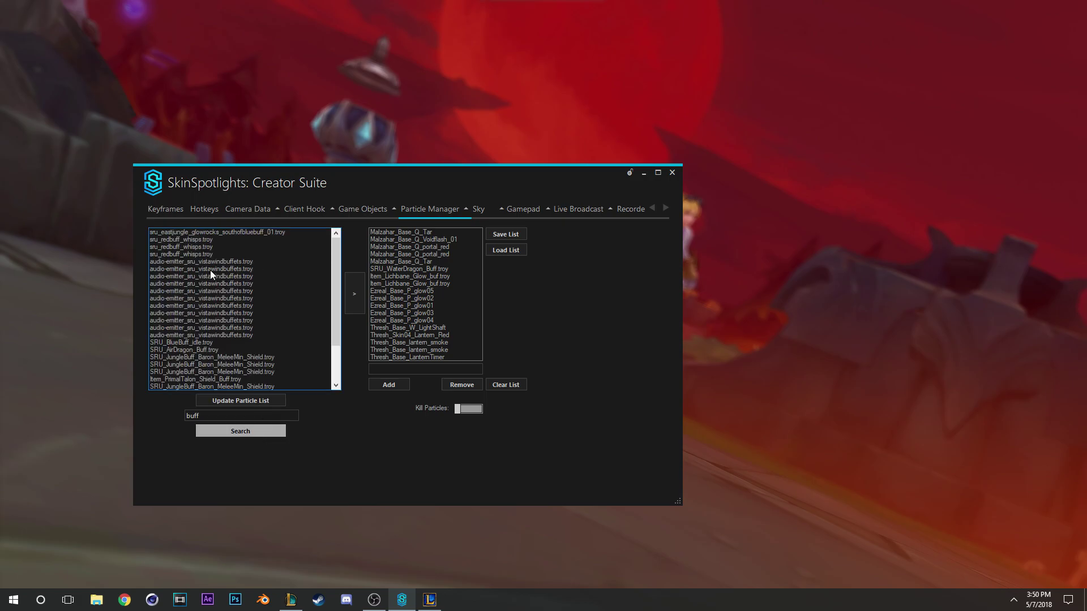
- Add SRU_BlueBuff_idle.troy to the kill list and turn on Kill Particles
scroll(235, 383, "down", 2)
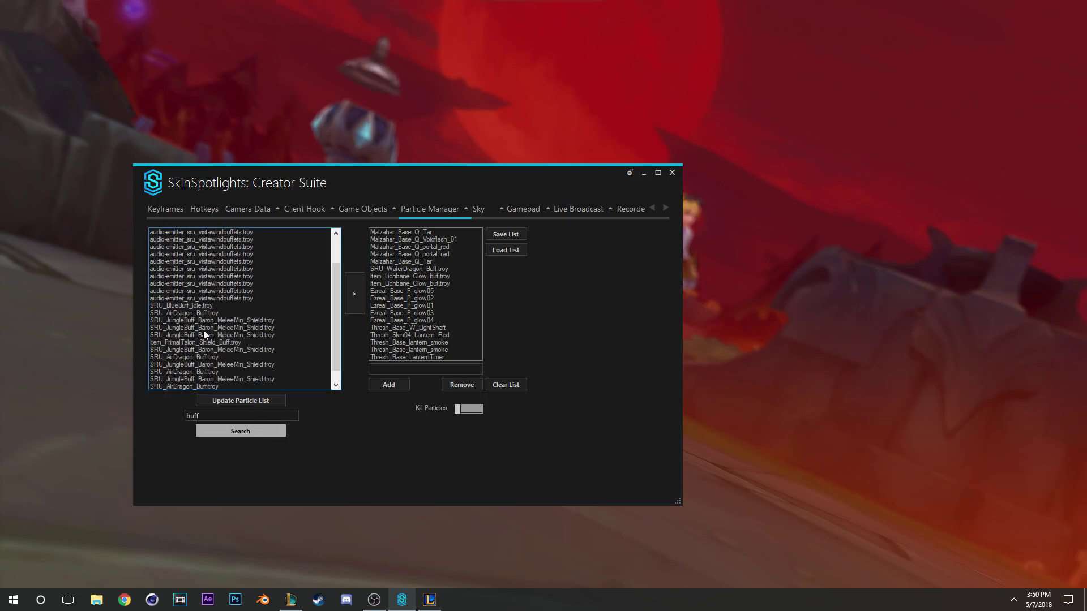
left_click(183, 306)
left_click_drag(190, 184, 404, 182)
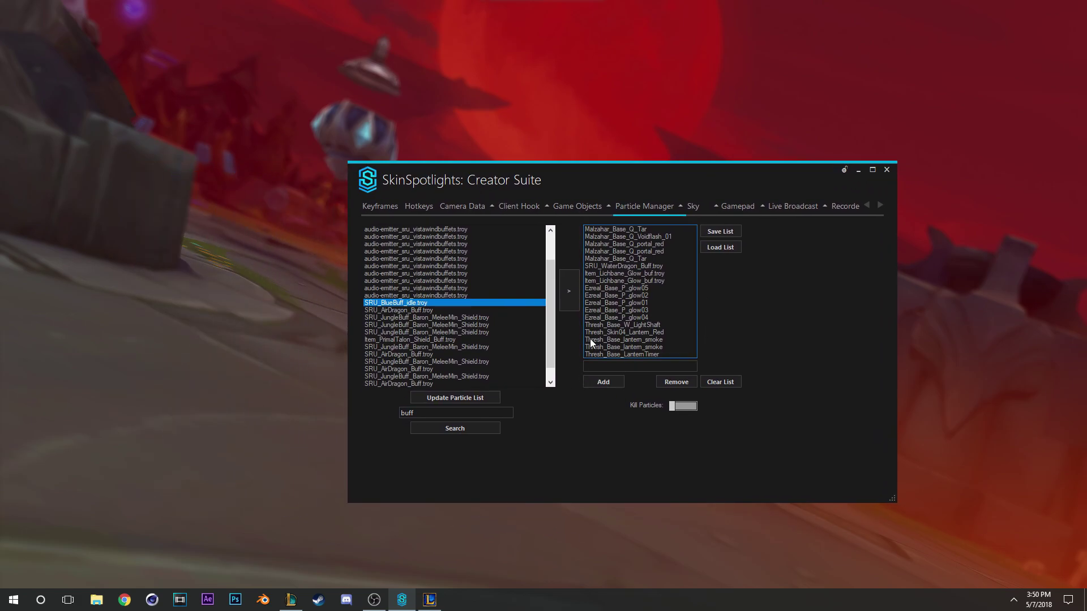
left_click(565, 290)
scroll(646, 334, "down", 1)
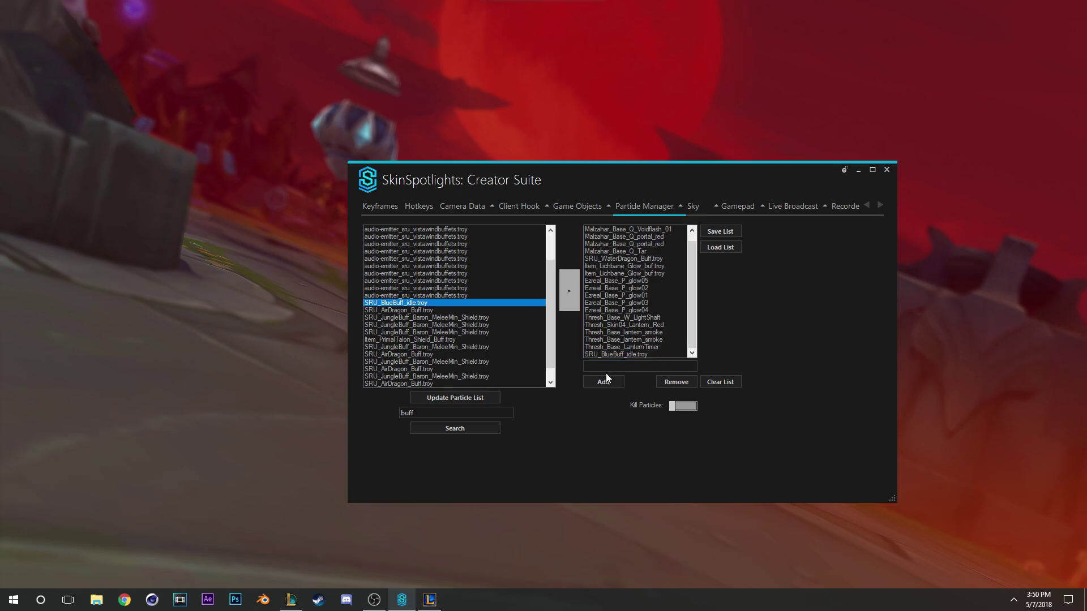
left_click(682, 406)
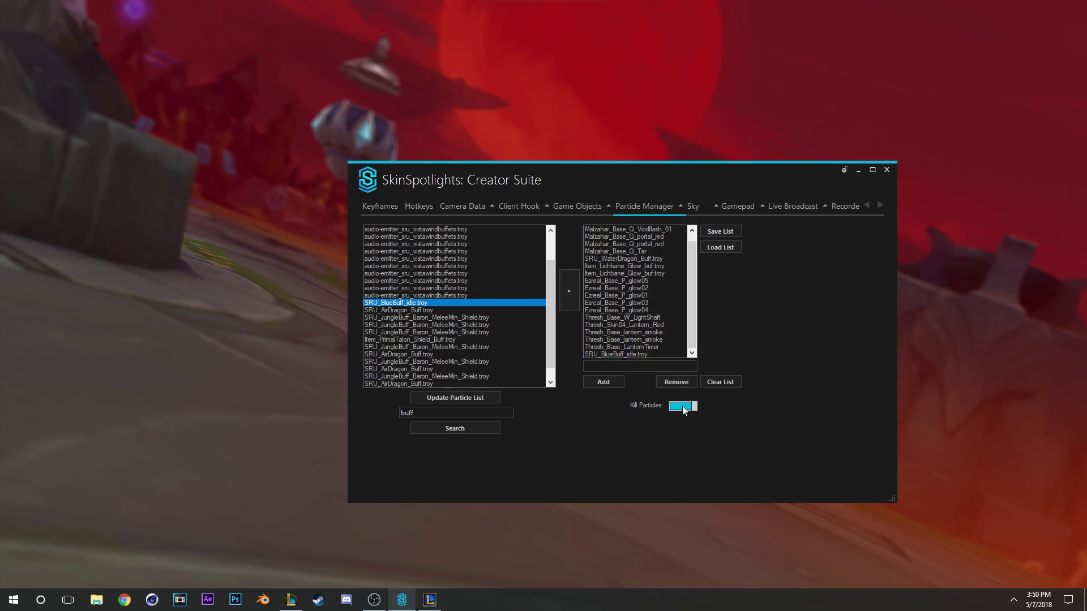
- Turn off Kill Particles and look through the buff results, examining the Item_PrimalTalon_Shield_Buff.troy and sru_redbuff_whisps.troy entries
left_click(684, 407)
scroll(421, 328, "down", 1)
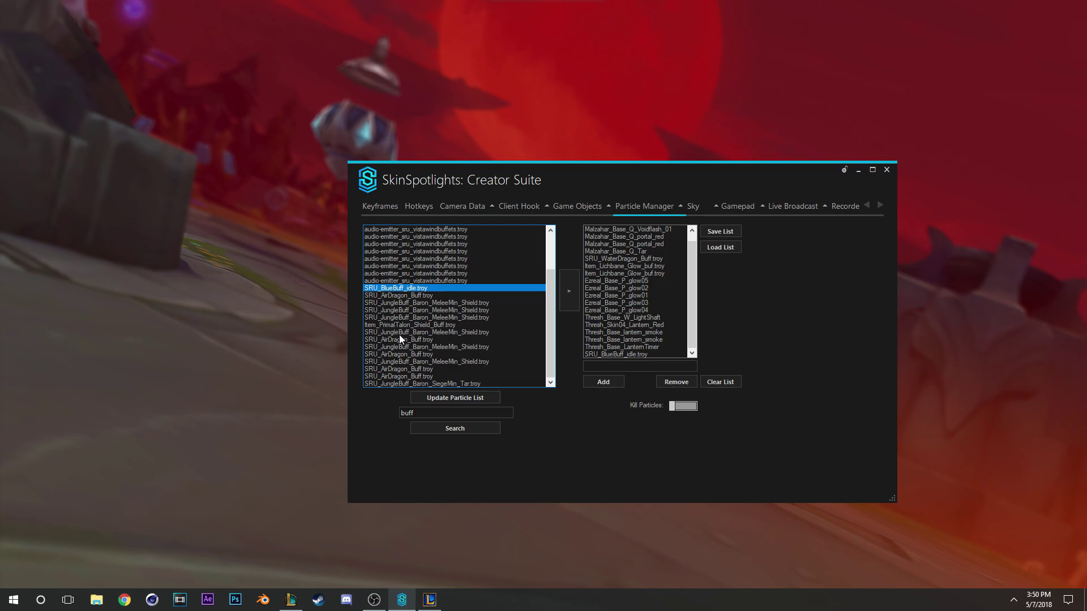
scroll(406, 346, "up", 2)
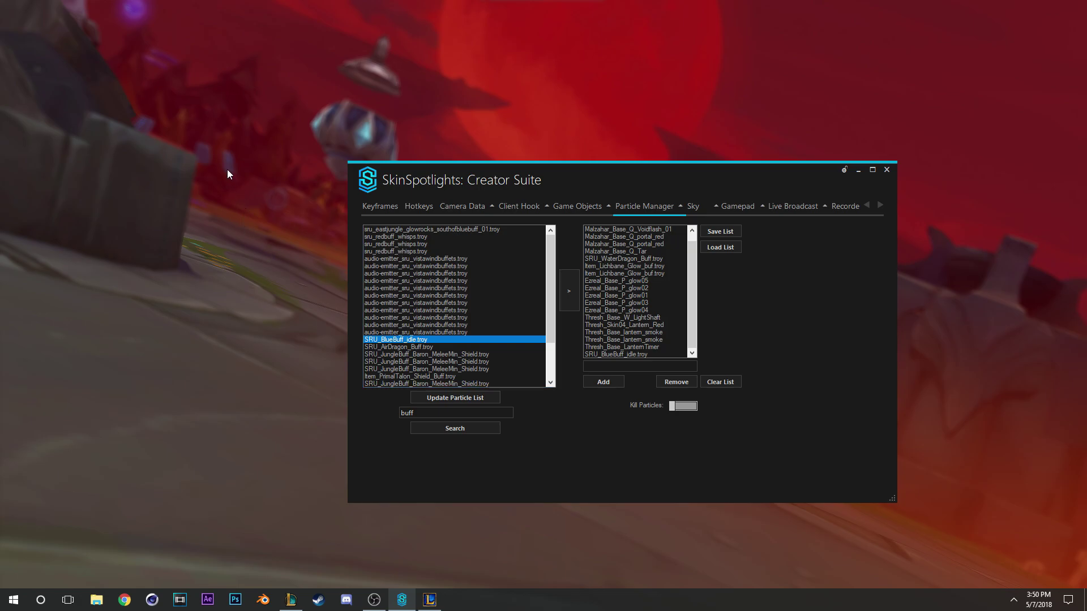
scroll(486, 333, "down", 2)
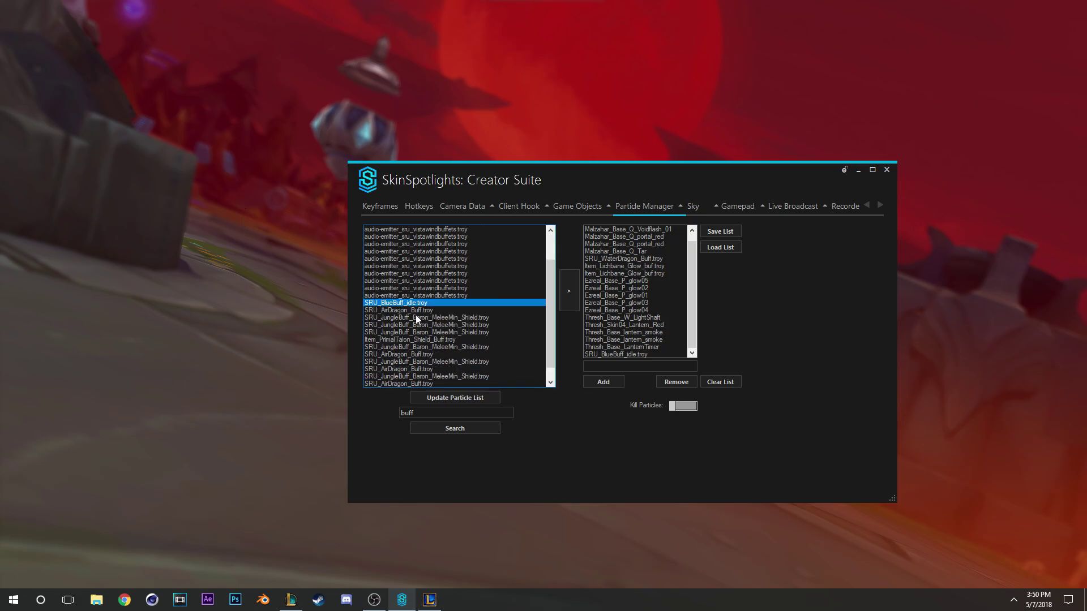
scroll(414, 315, "down", 1)
scroll(398, 323, "up", 2)
scroll(398, 324, "down", 2)
left_click(399, 326)
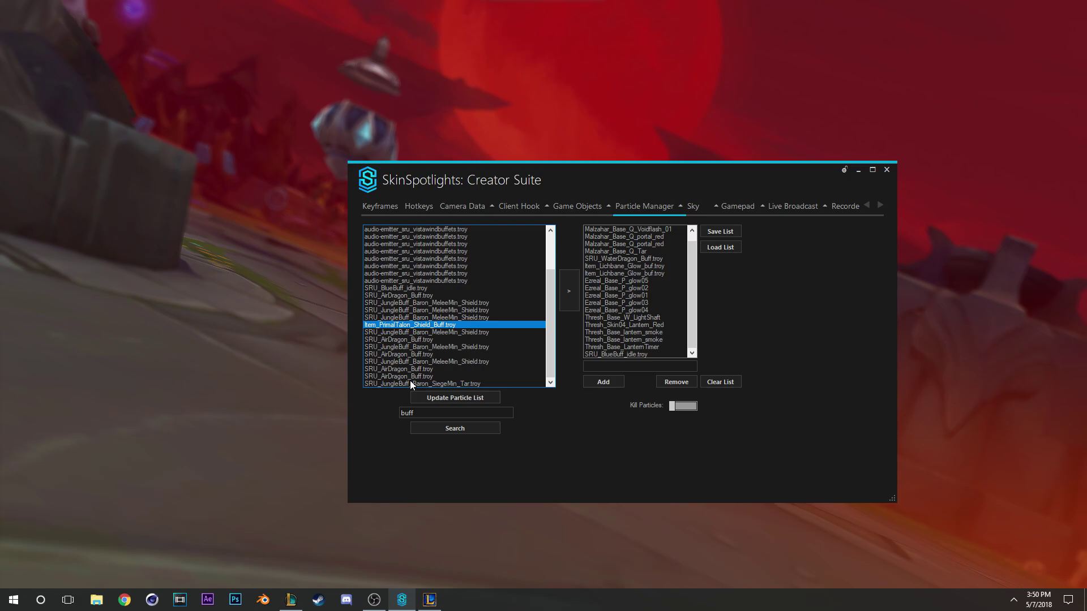
scroll(412, 340, "up", 3)
left_click(393, 244)
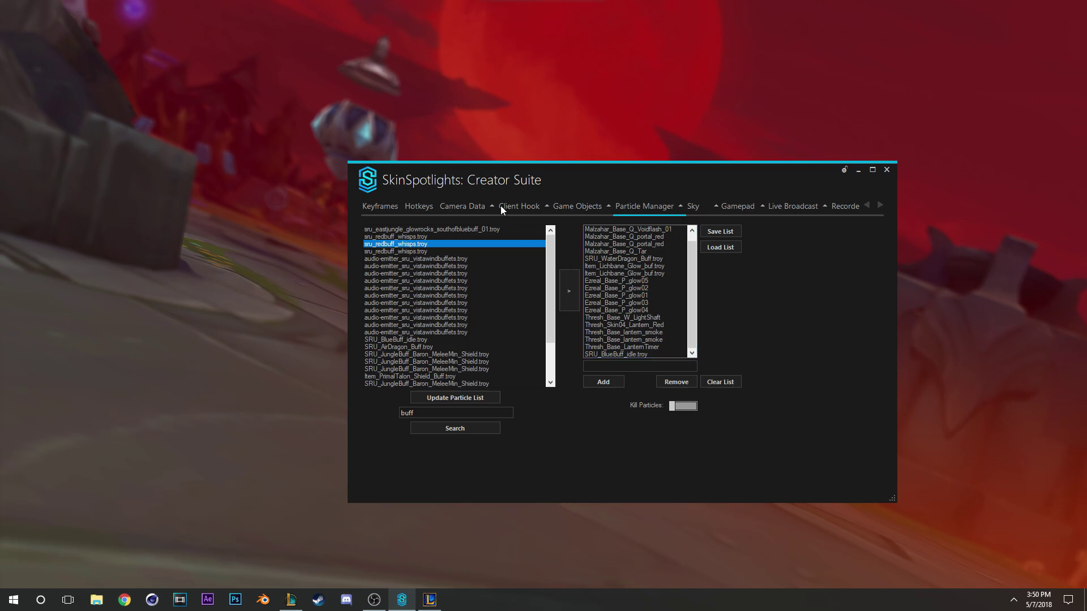
- Look at the Game Objects, Client Hook and Hotkeys pages, and switch to the game scene
left_click(577, 207)
left_click(519, 208)
left_click(426, 206)
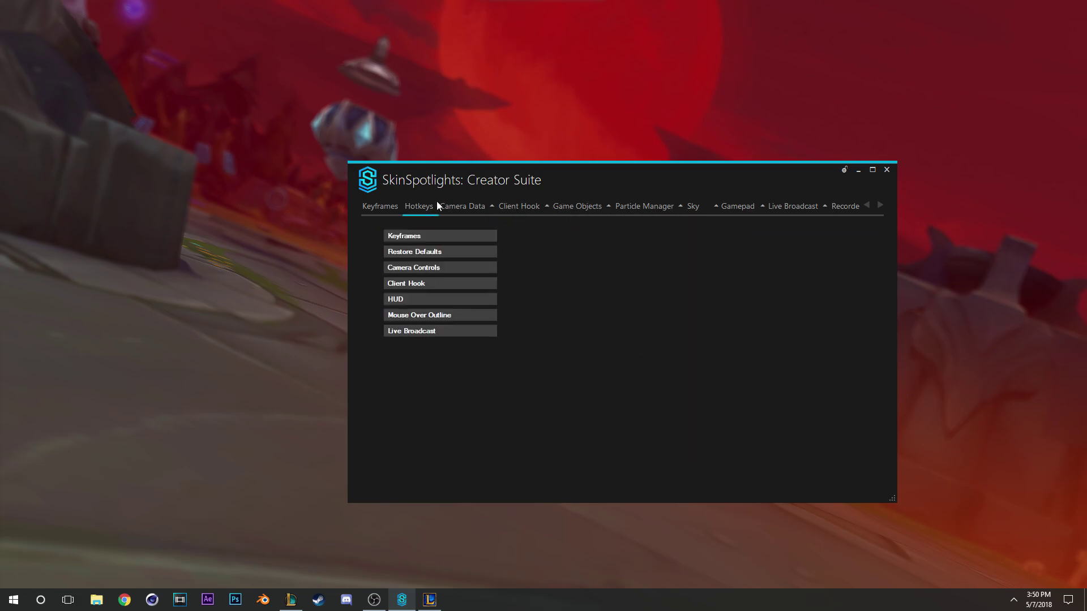
left_click(671, 137)
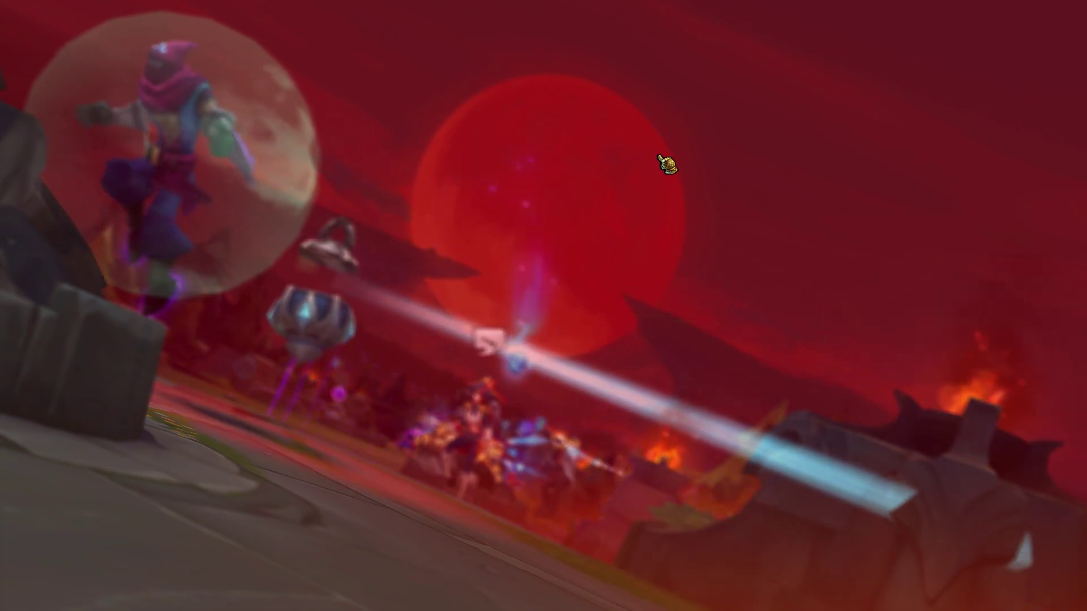
- Return to Creator Suite's Particle Manager, turn on Kill Particles, and switch back to the game scene
key("alt+Tab")
key("Tab")
key("Tab")
key("Tab")
key("Tab")
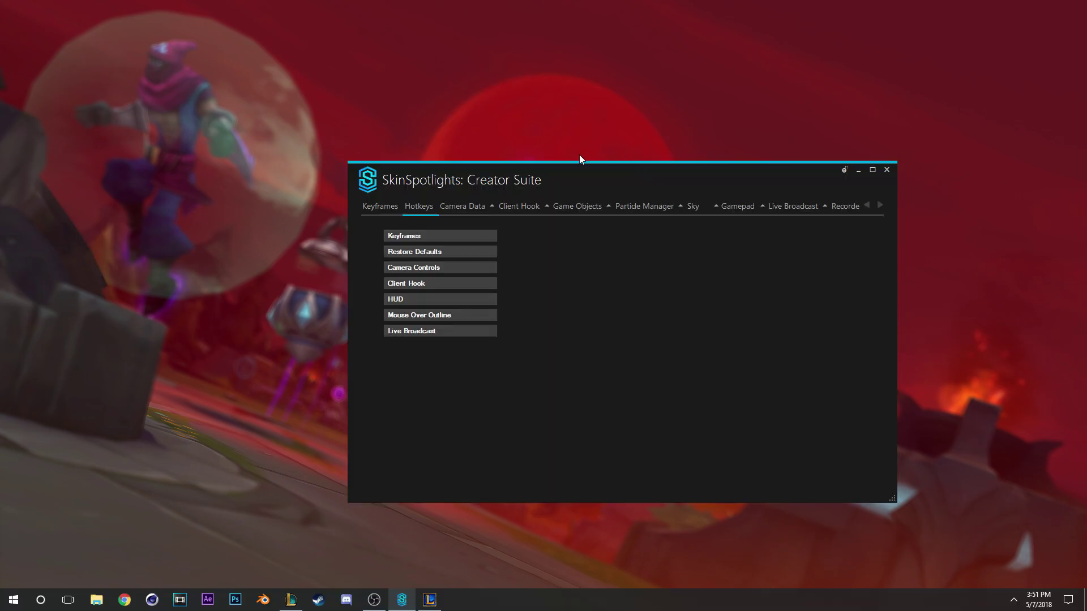
left_click(643, 206)
left_click(686, 405)
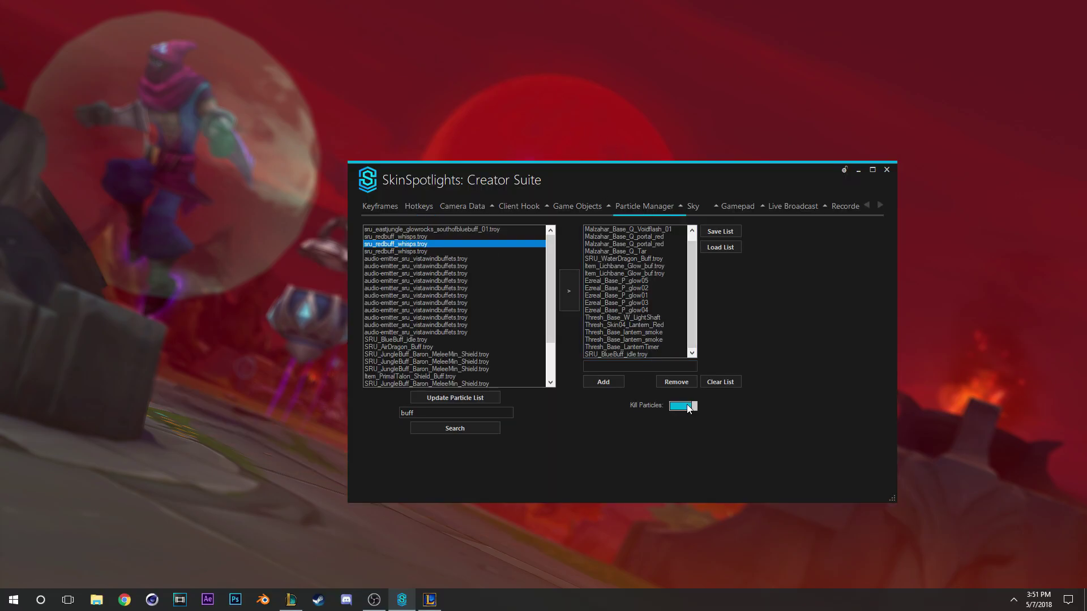
left_click(531, 112)
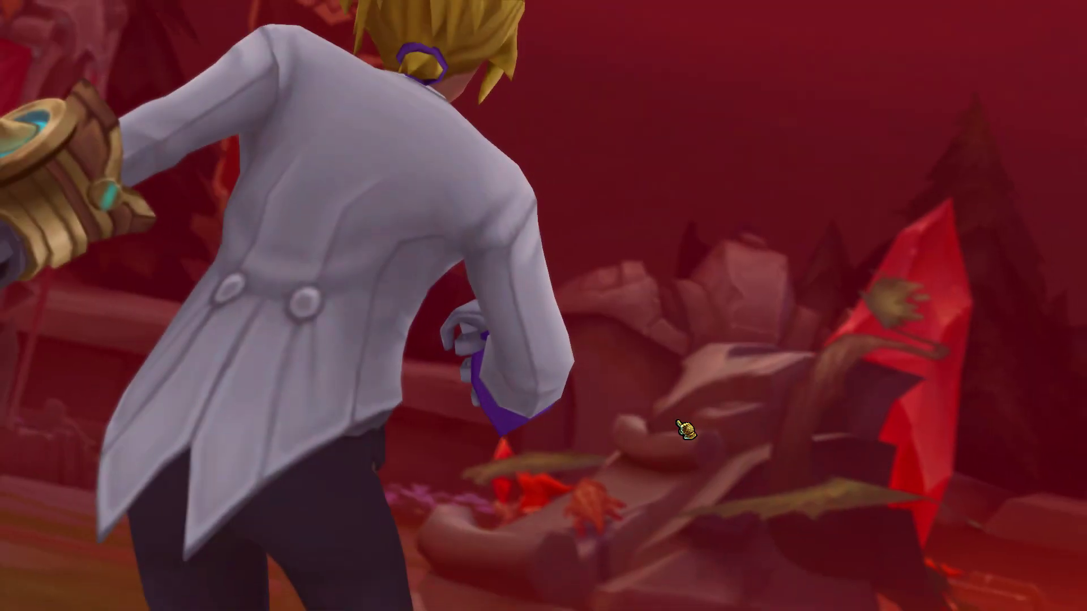
- Switch to Creator Suite and open the Client Hook's Depth of Field settings
key("alt+Tab")
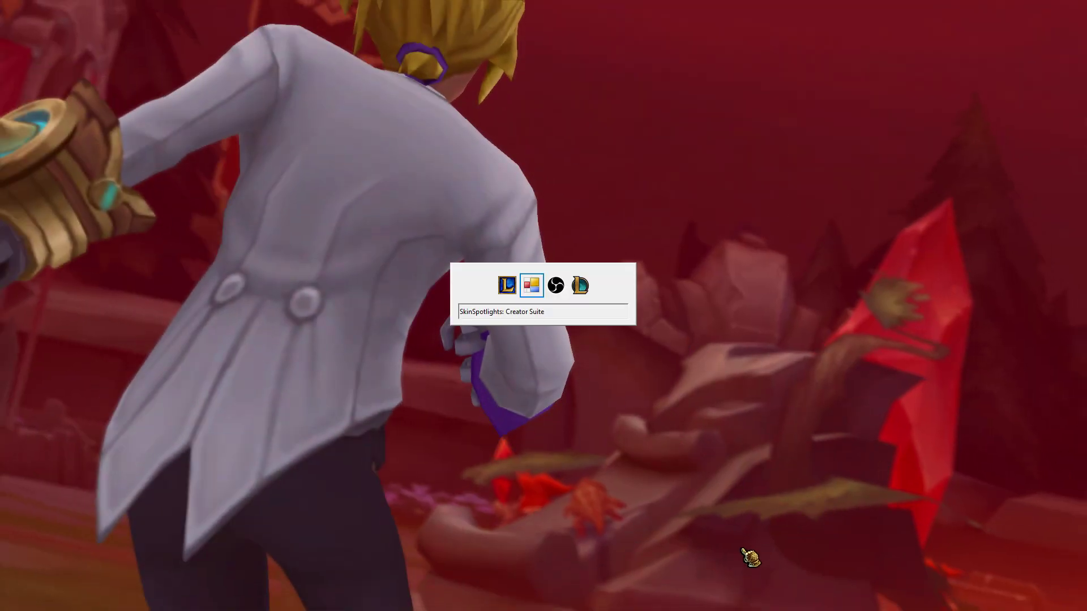
left_click(519, 207)
left_click(574, 207)
left_click(518, 207)
left_click(469, 229)
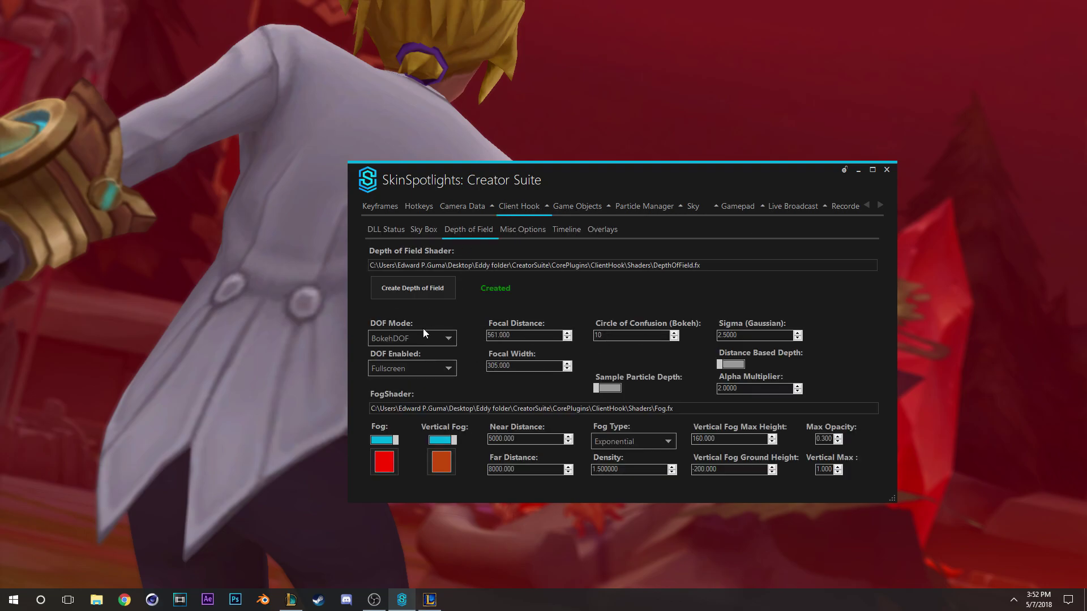
- Preview the depth with the ShowLinearDepth and ShowDepthBlurMask DOF modes, and move the window away from the scene
left_click(419, 338)
left_click(419, 338)
left_click(402, 340)
left_click(413, 391)
left_click(410, 339)
left_click(411, 379)
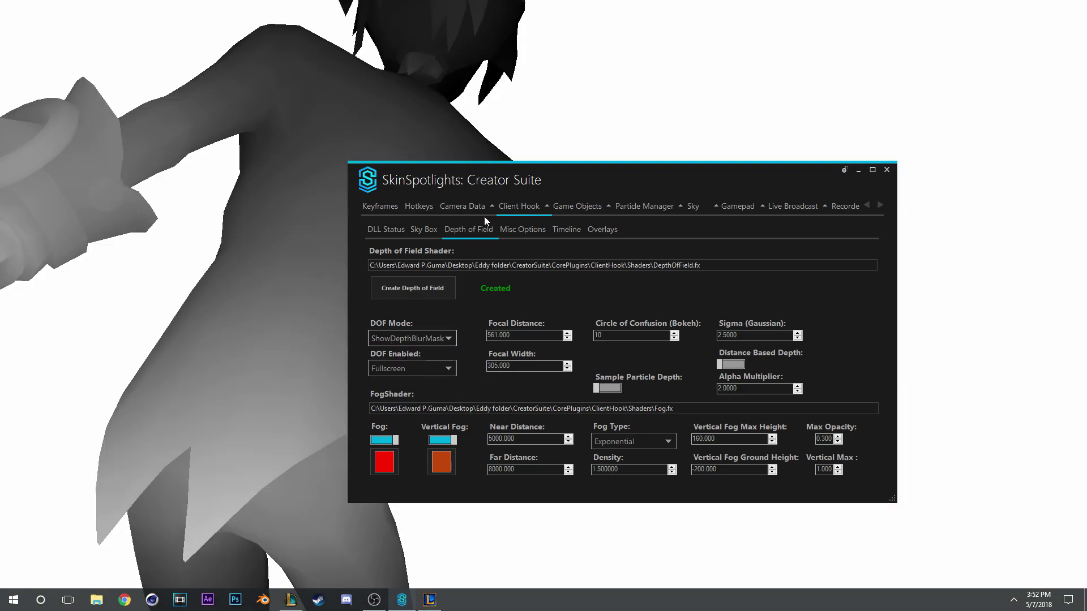
left_click_drag(463, 181, 0, 262)
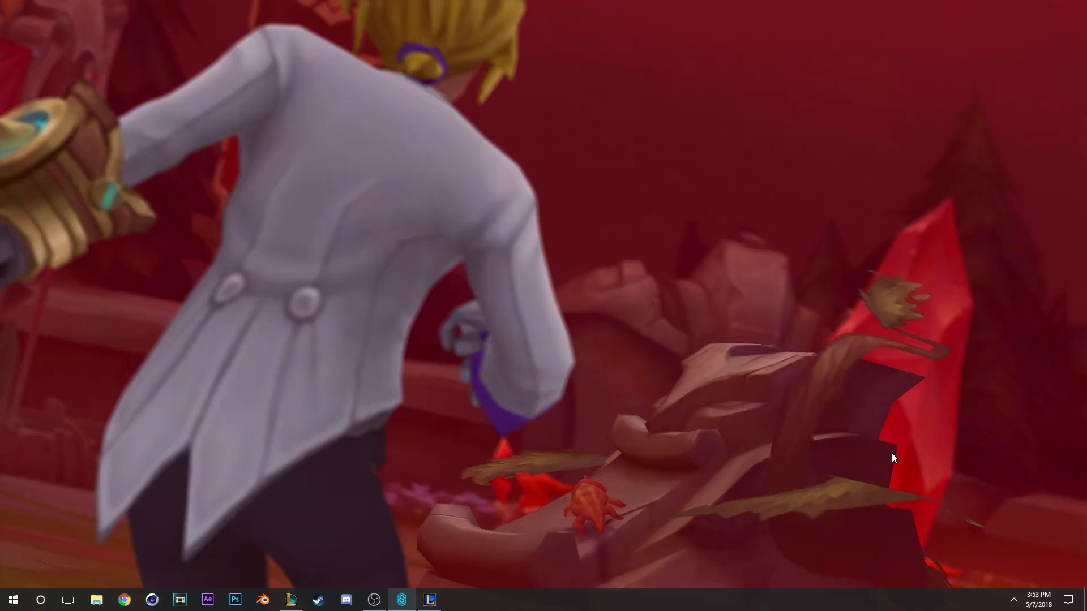
- Set the Circle of Confusion (Bokeh) to 15, check the blur in the scene, and raise the value to 17
left_click(426, 277)
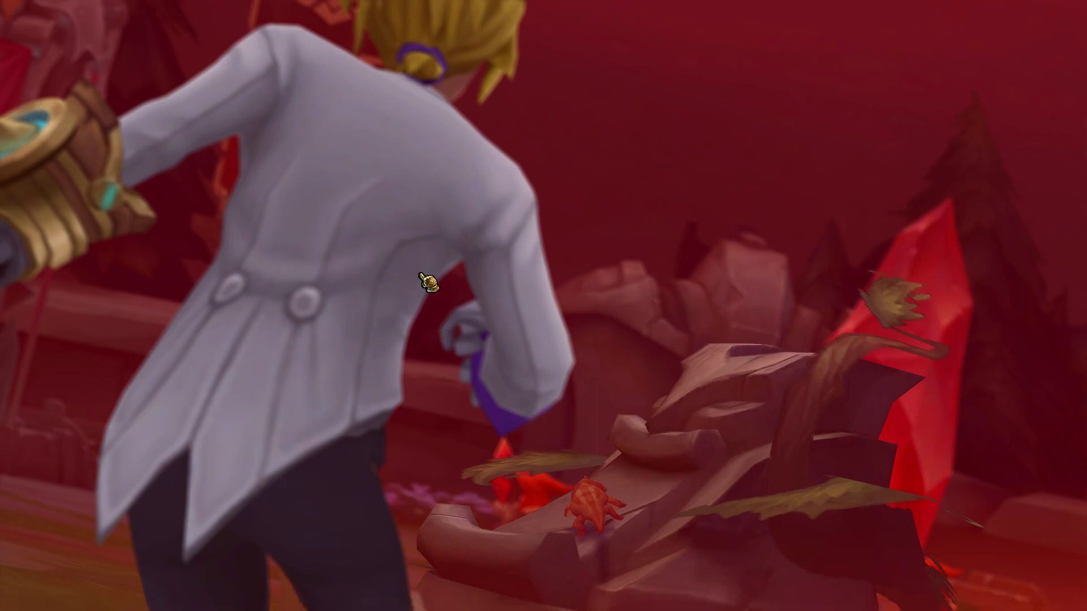
key("alt+Tab")
key("alt+Tab")
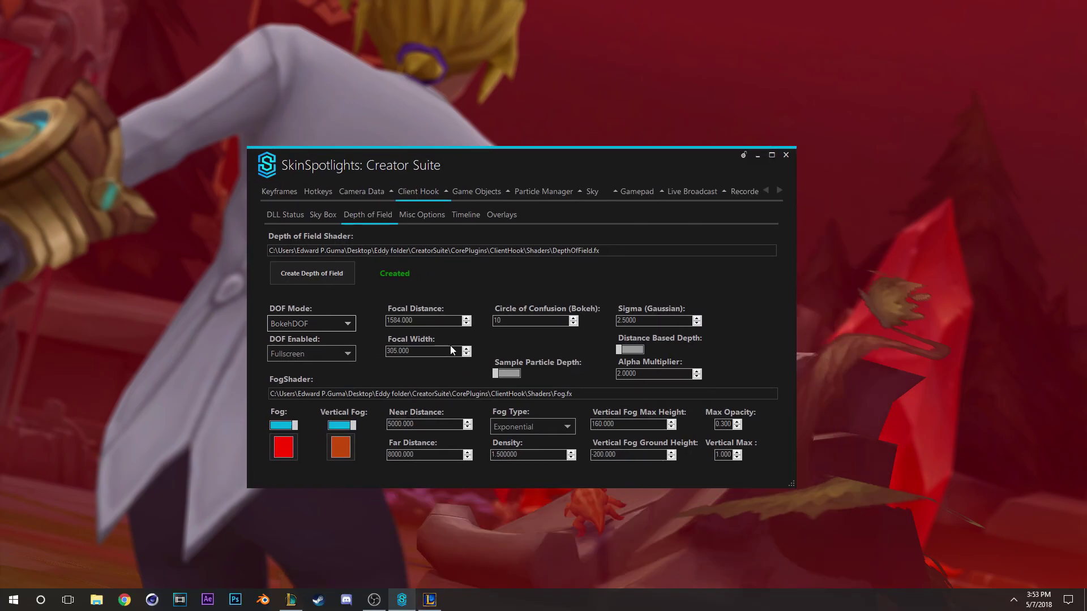
left_click(528, 321)
key("BackSpace")
key("BackSpace")
left_click(574, 318)
left_click_drag(575, 318, 575, 319)
left_click_drag(443, 180, 0, 160)
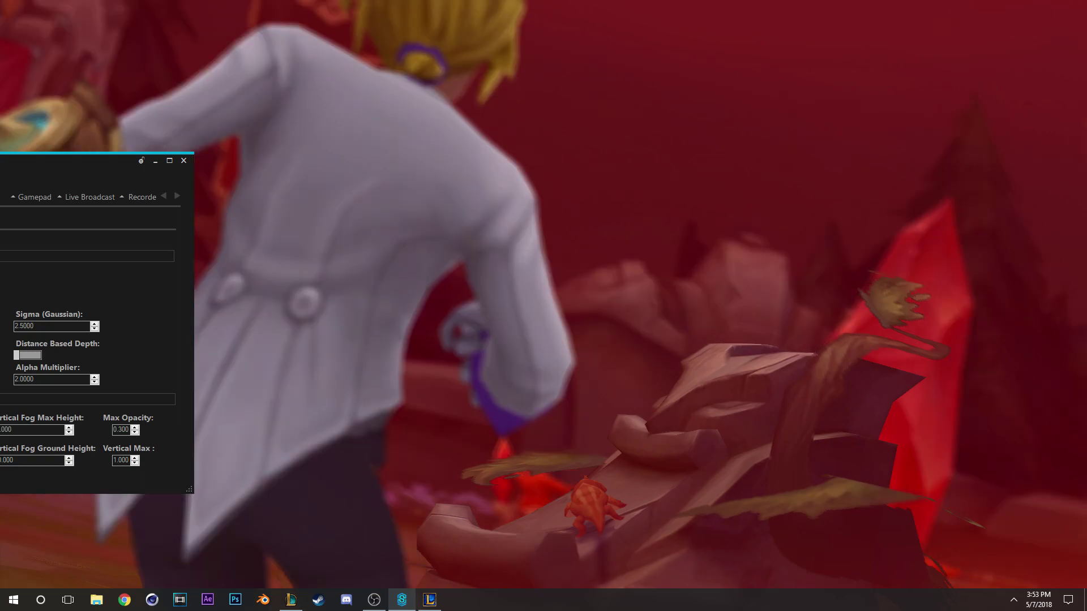
left_click_drag(0, 189, 438, 184)
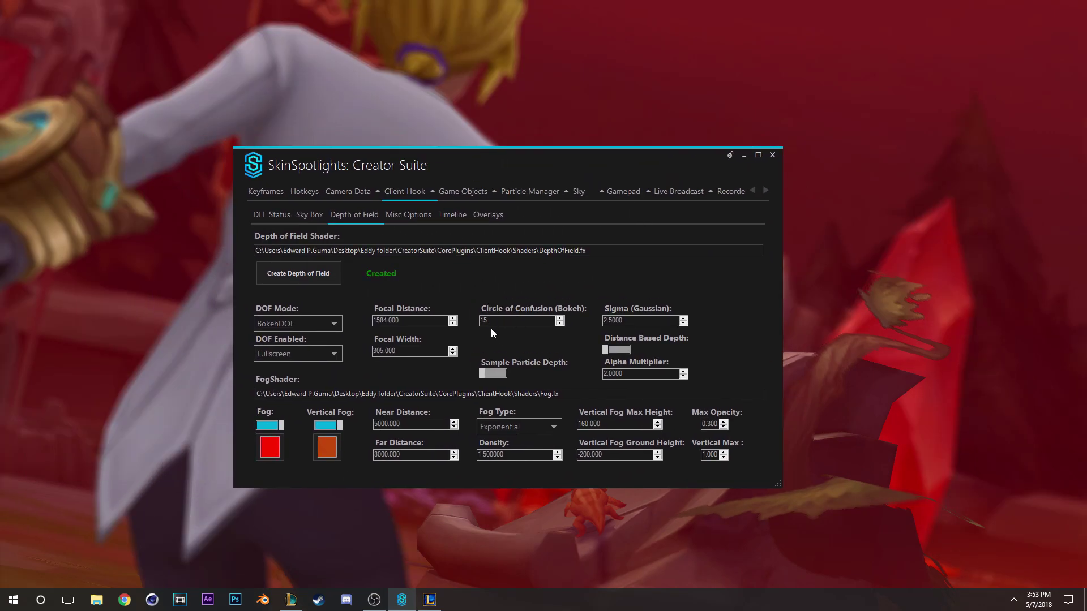
left_click_drag(493, 323, 437, 331)
type("17")
- Try the Combined DOF mode with the Sigma (Gaussian) raised to 11.5 and lowered to 10.5
left_click(288, 323)
left_click(294, 390)
left_click(311, 322)
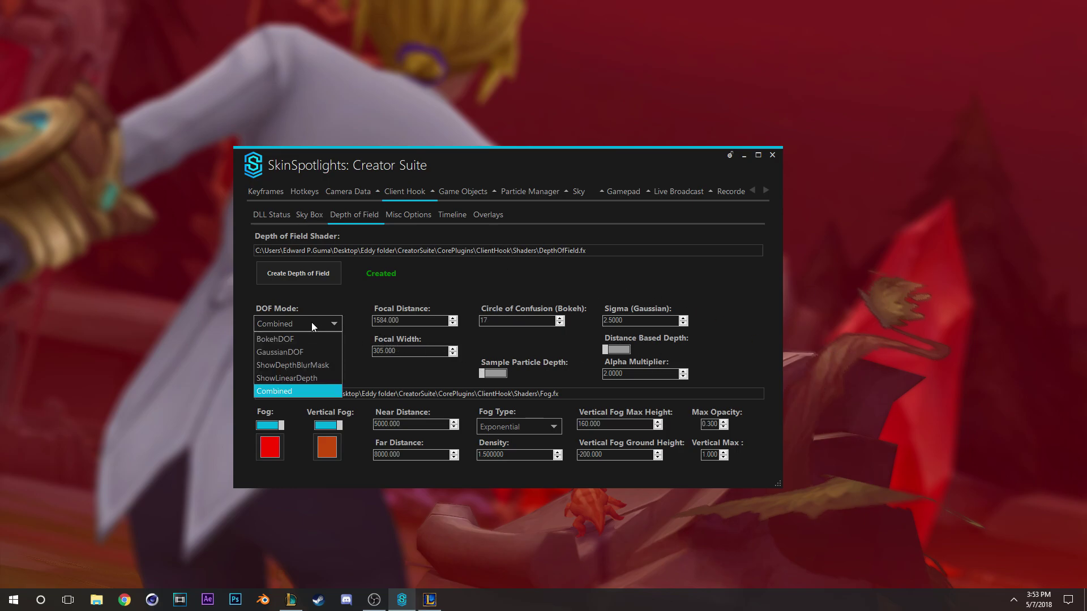
left_click(564, 322)
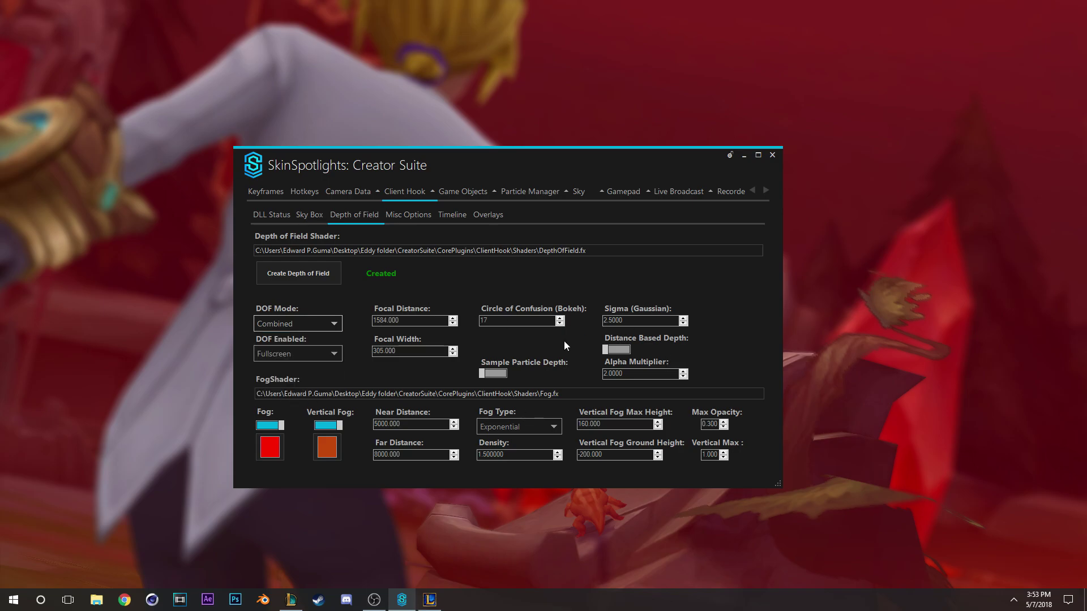
left_click(683, 318)
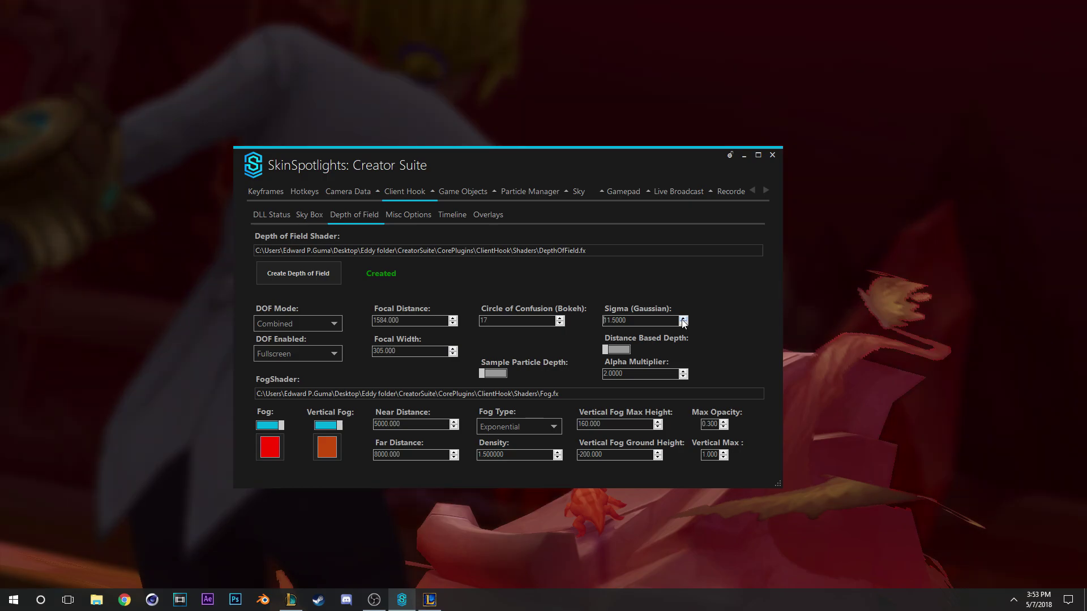
left_click_drag(434, 165, 465, 184)
left_click(707, 342)
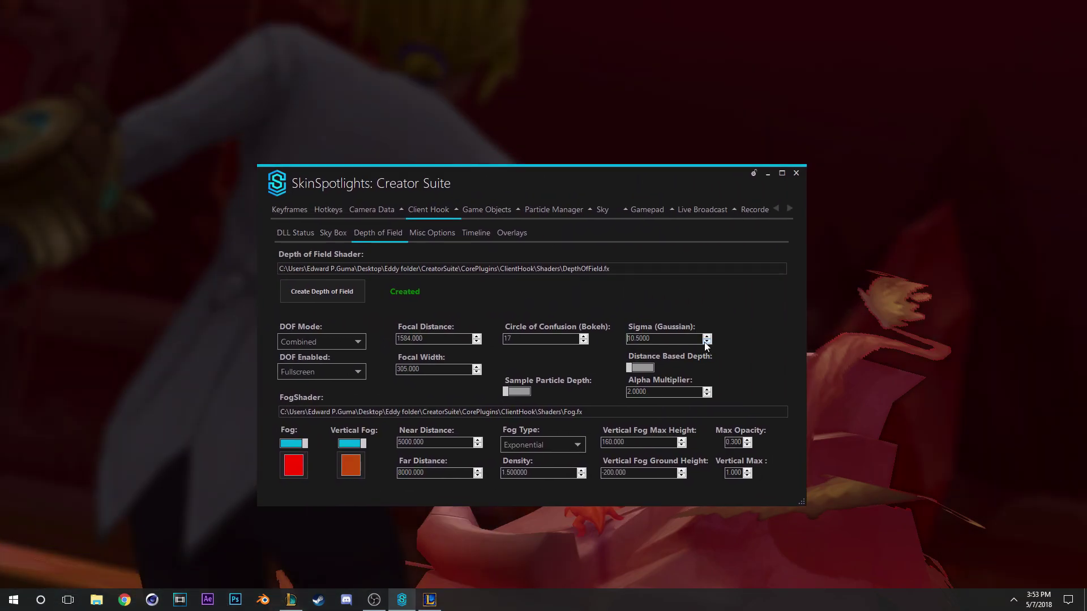
- Turn on Distance Based Depth and adjust the Sigma (Gaussian) to 7.5
left_click(642, 367)
left_click(642, 367)
left_click(642, 369)
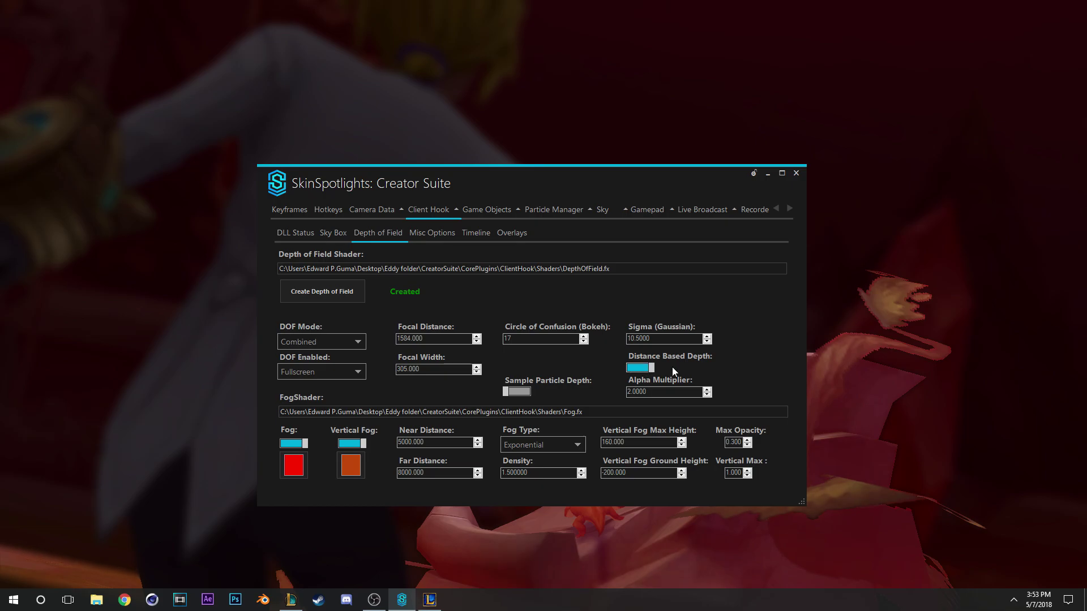
left_click(707, 341)
left_click(707, 341)
left_click(707, 341)
left_click(707, 341)
left_click(707, 341)
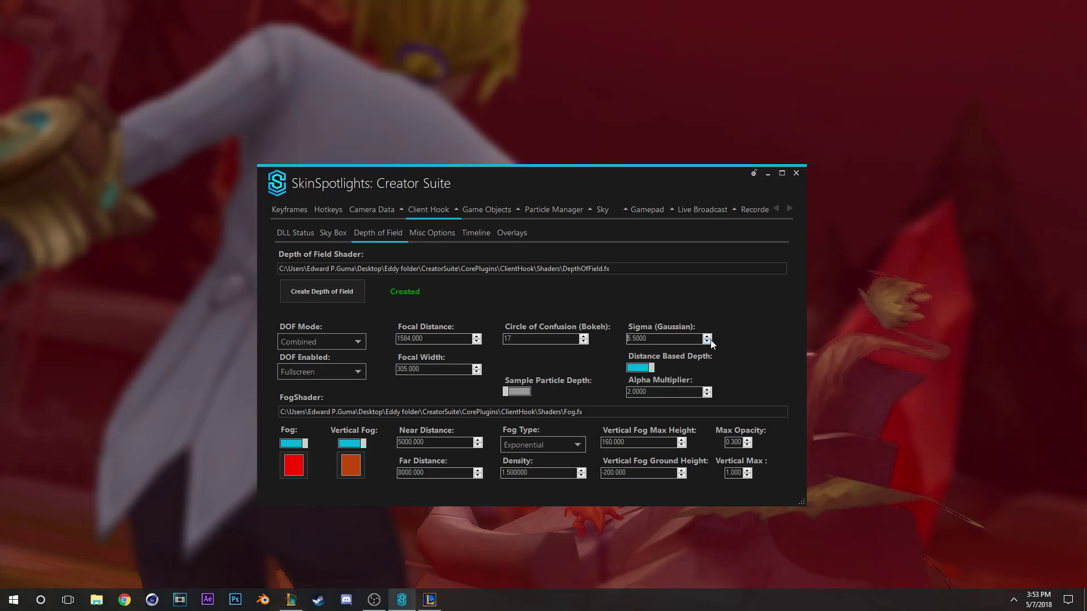
left_click(707, 336)
left_click(707, 335)
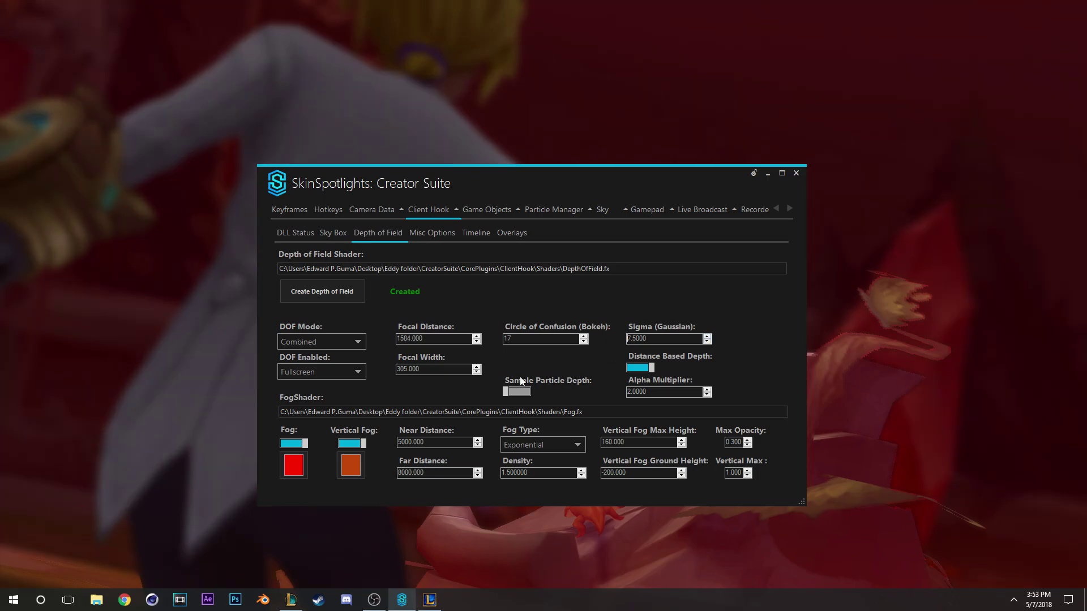
- Set the Focal Width to 500 and move the window off the scene and back to check the blur
left_click(477, 372)
left_click(477, 372)
left_click(476, 368)
left_click_drag(430, 369, 363, 367)
type("500")
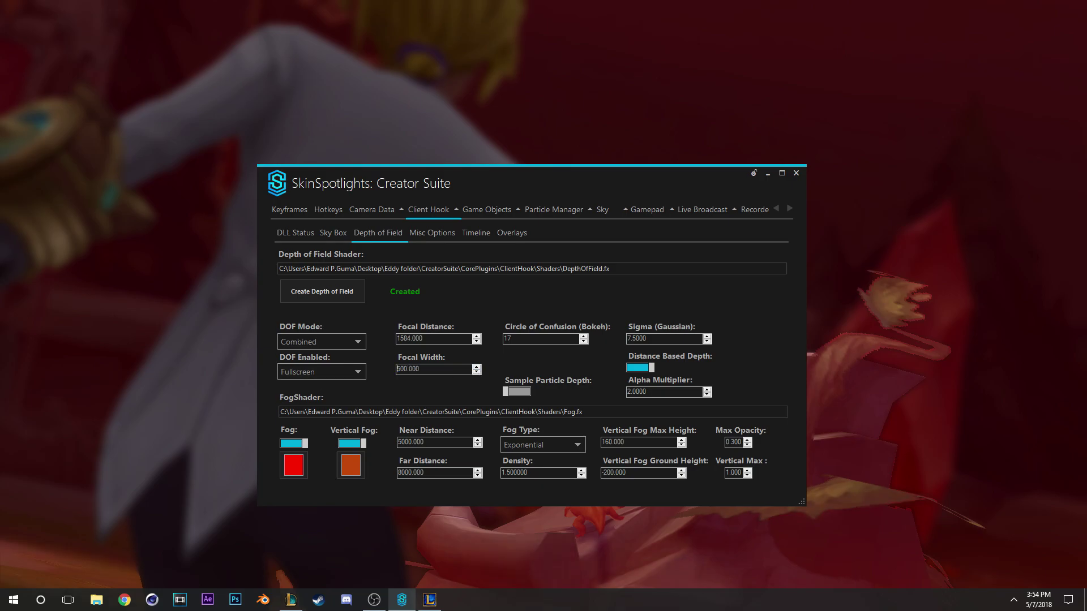
left_click_drag(571, 205, 0, 187)
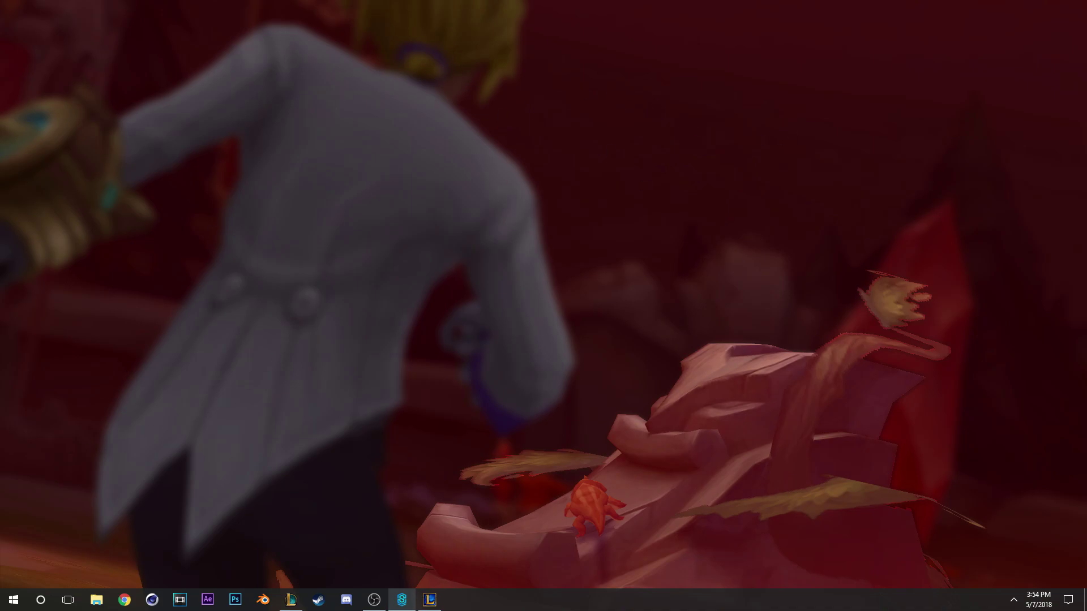
left_click_drag(0, 177, 486, 186)
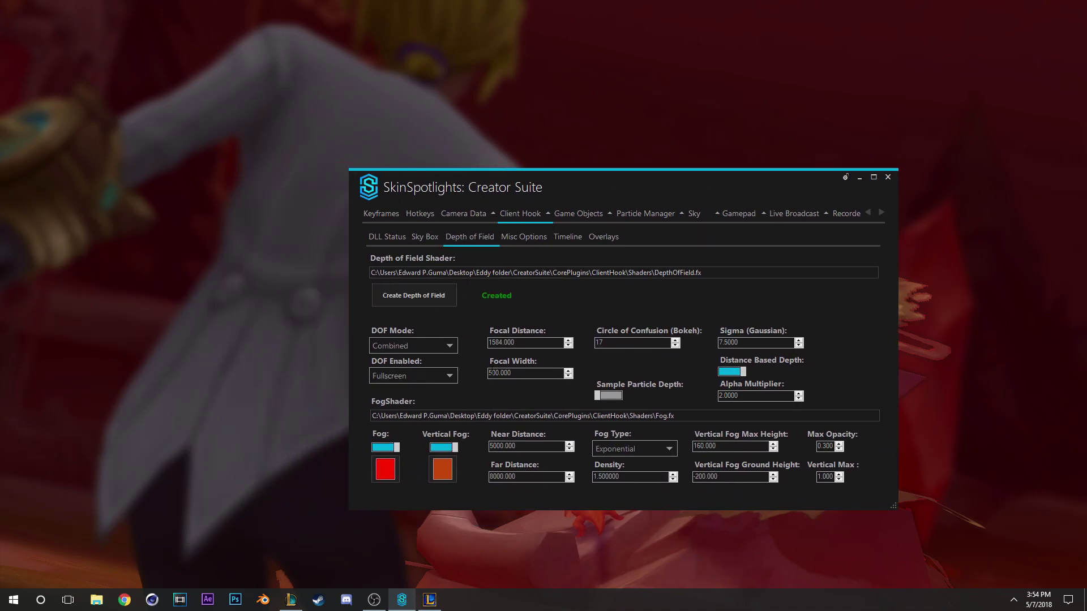
- Try the GaussianDOF mode and move the window around to inspect the scene's blur
left_click(388, 344)
left_click(403, 376)
left_click_drag(459, 193, 350, 74)
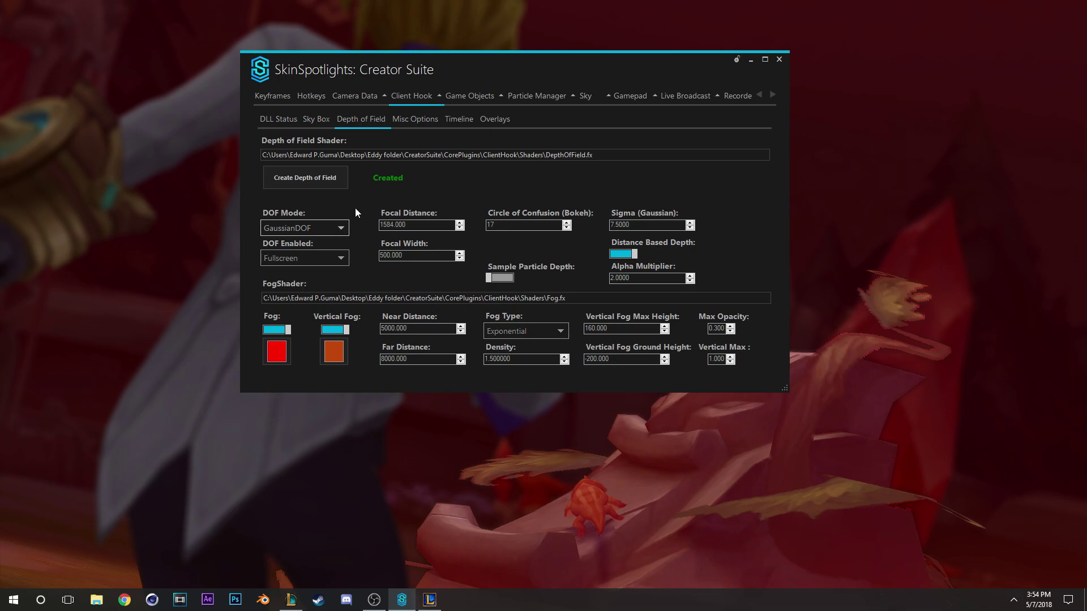
left_click_drag(338, 86, 596, 158)
- Set the DOF mode to BokehDOF with a Circle of Confusion of 15, and check the unobstructed scene
left_click(573, 308)
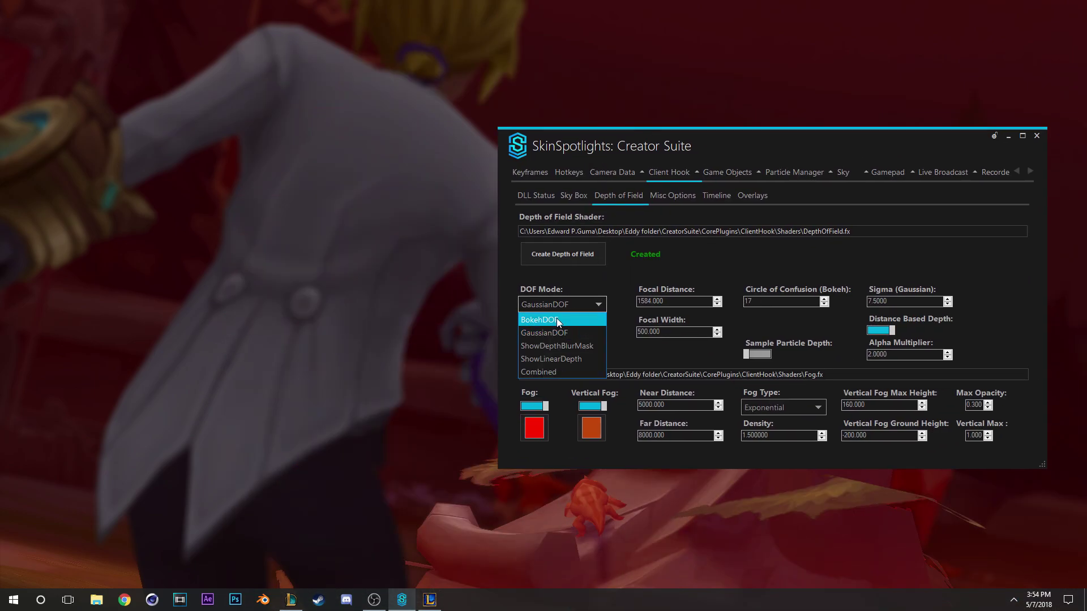
left_click(556, 318)
left_click_drag(578, 152, 0, 148)
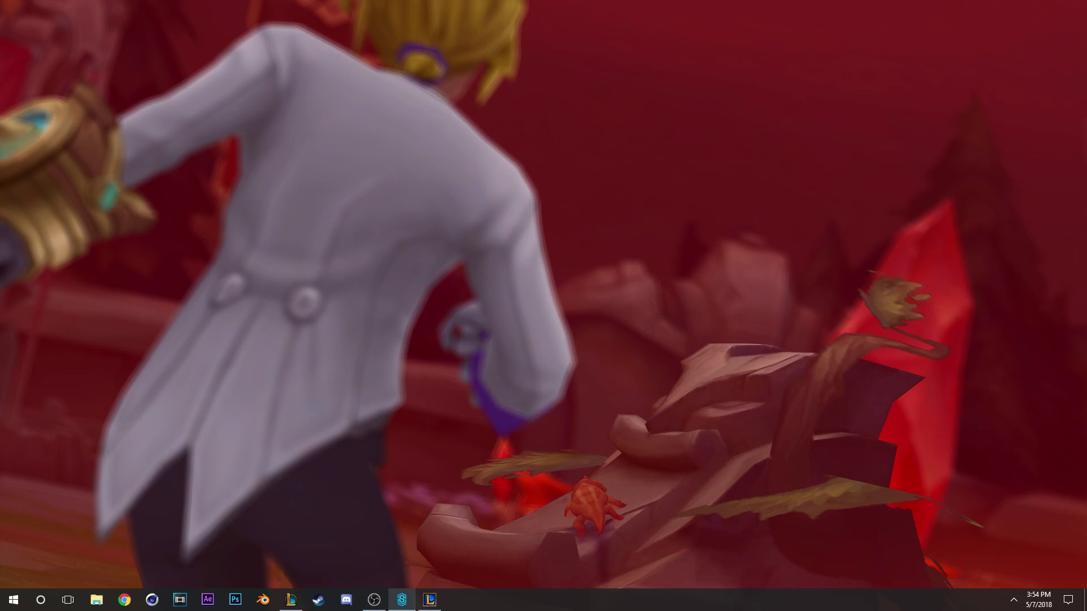
key("super+shift+Right")
key("Tab")
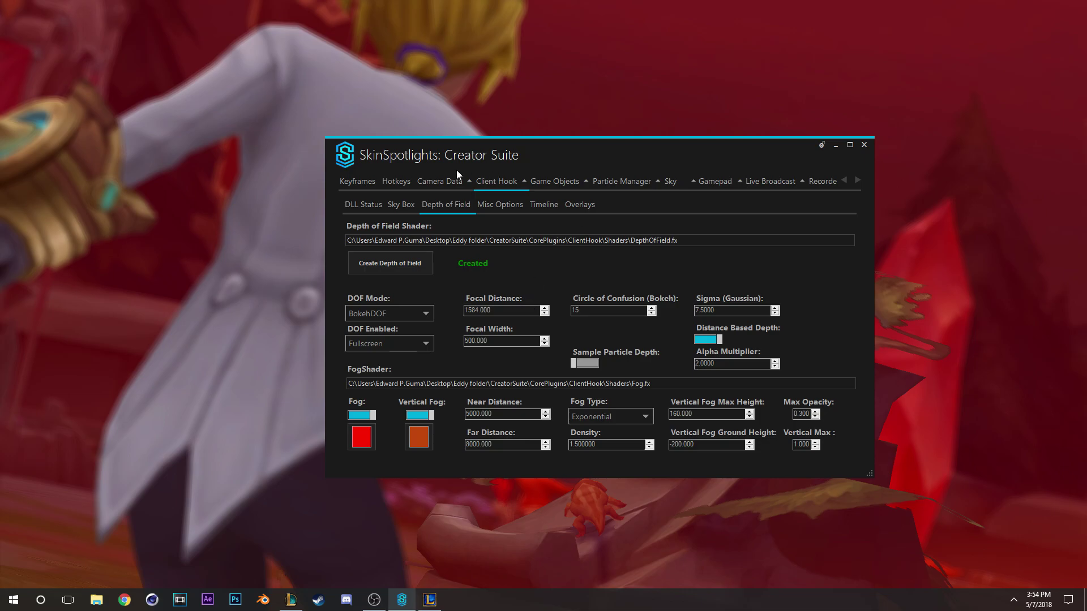
- Look through the Client Hook, Camera Data, Particle Manager, Game Objects and Gamepad settings
left_click(506, 205)
left_click(447, 207)
left_click(390, 207)
left_click(367, 205)
left_click(405, 182)
left_click(434, 185)
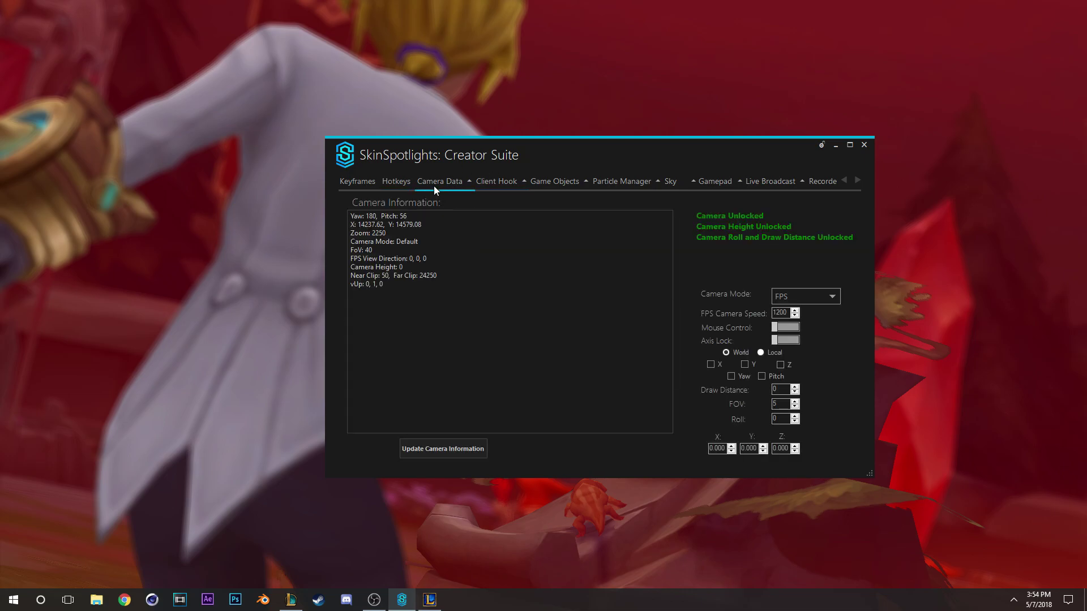
left_click(508, 187)
left_click(626, 184)
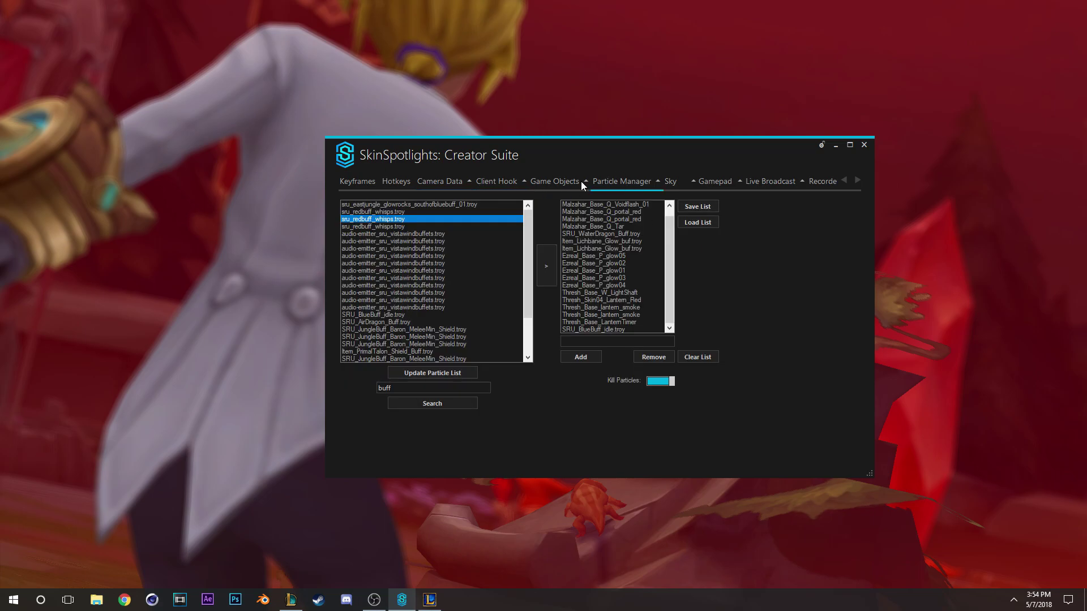
left_click(548, 183)
left_click(647, 183)
left_click(719, 181)
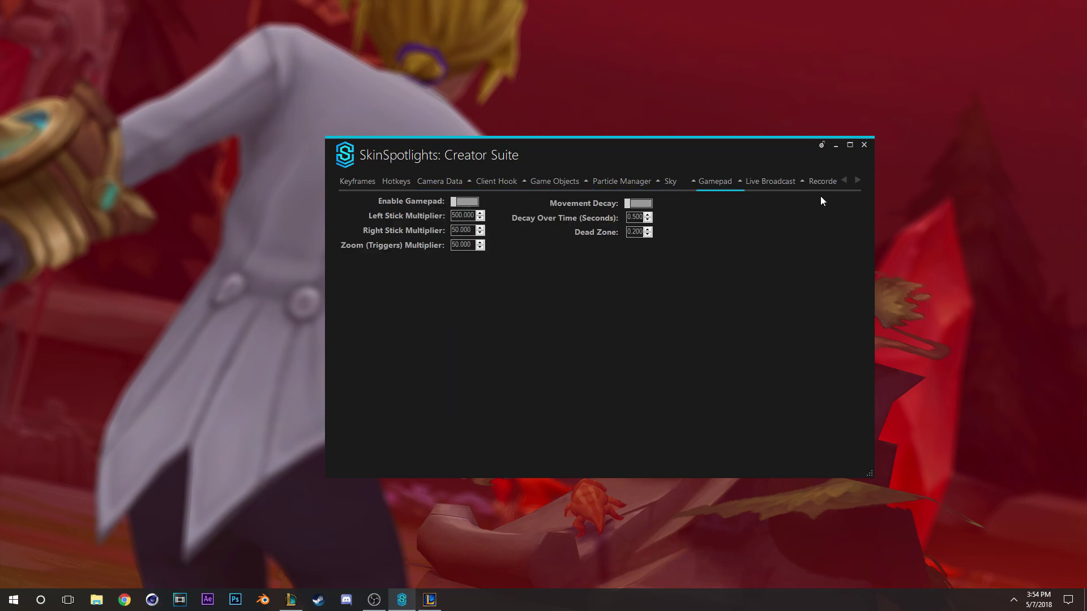
- Examine the Live Broadcast and Recorder settings, and minimize Creator Suite to return to the game scene
left_click(858, 182)
left_click(736, 186)
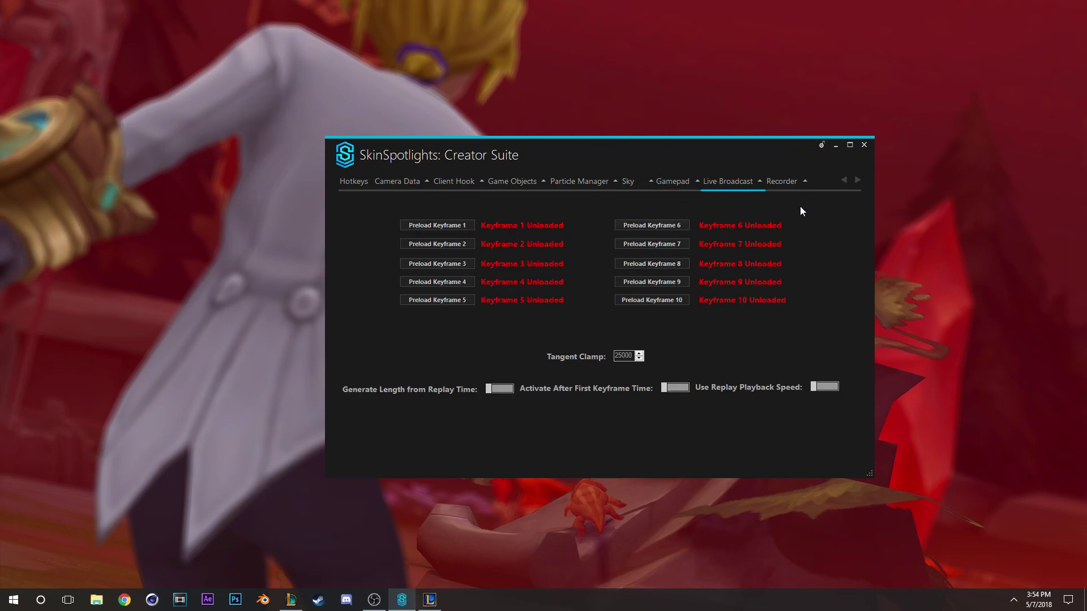
left_click(792, 187)
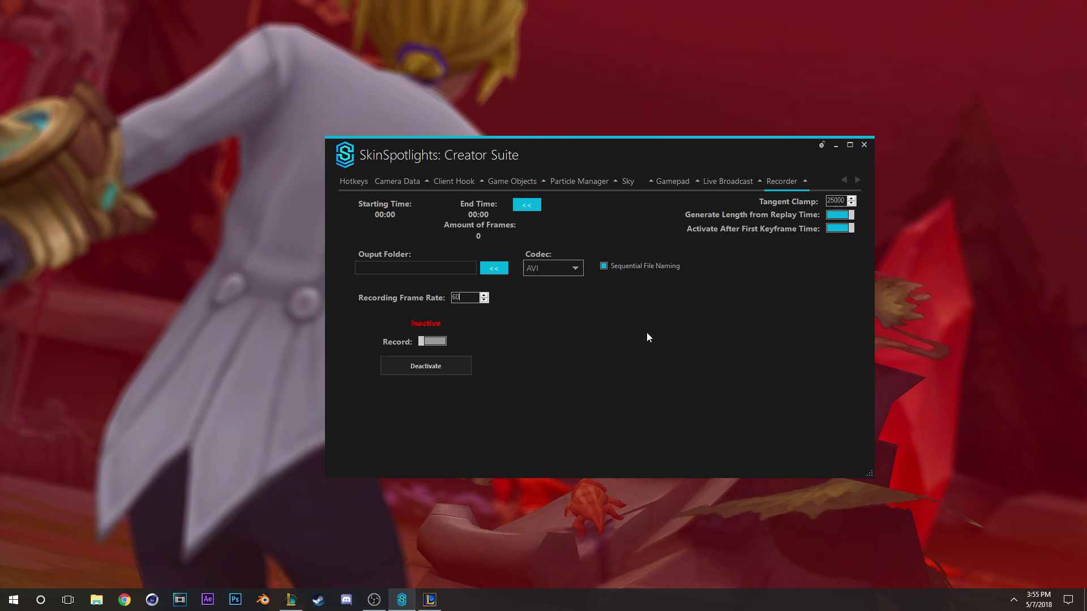
left_click(838, 149)
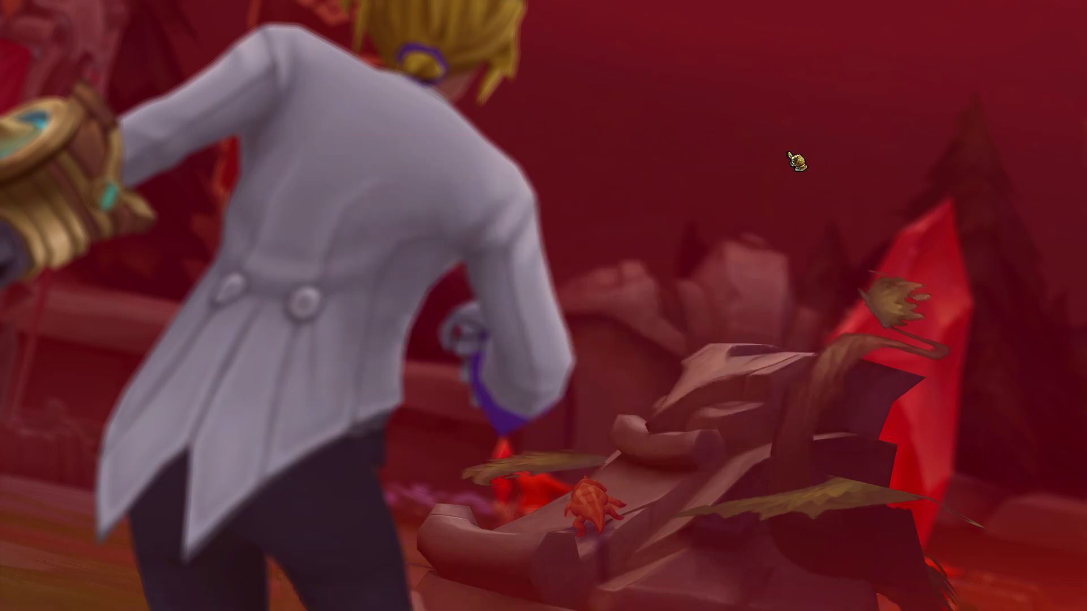
- Open the GeForce Experience overlay, check its video capture settings for resolution, frame rate and bit rate, and close it
key("alt+z")
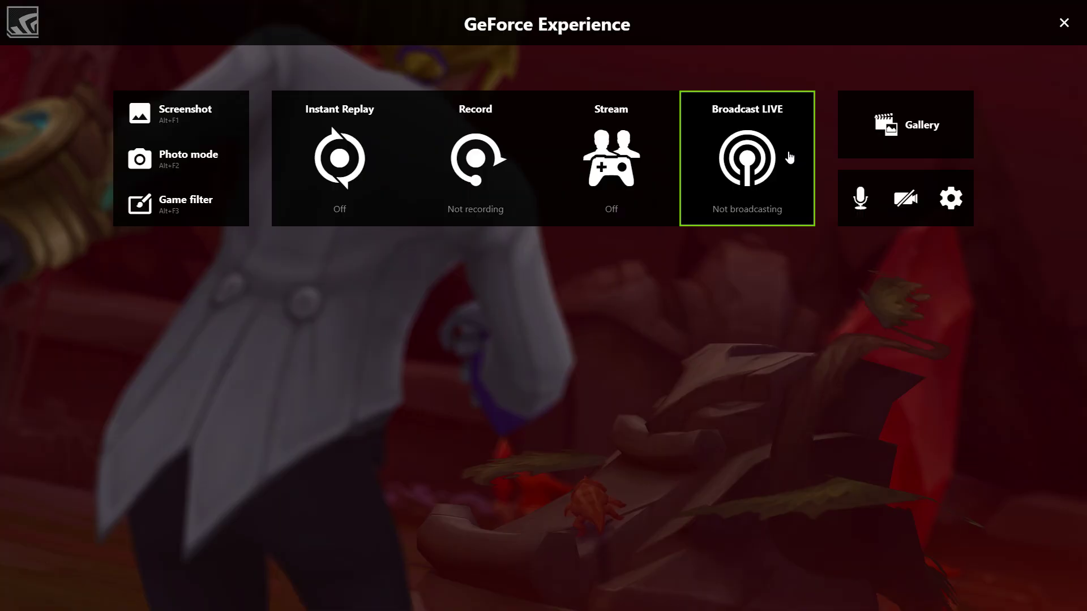
left_click(943, 219)
scroll(485, 299, "down", 3)
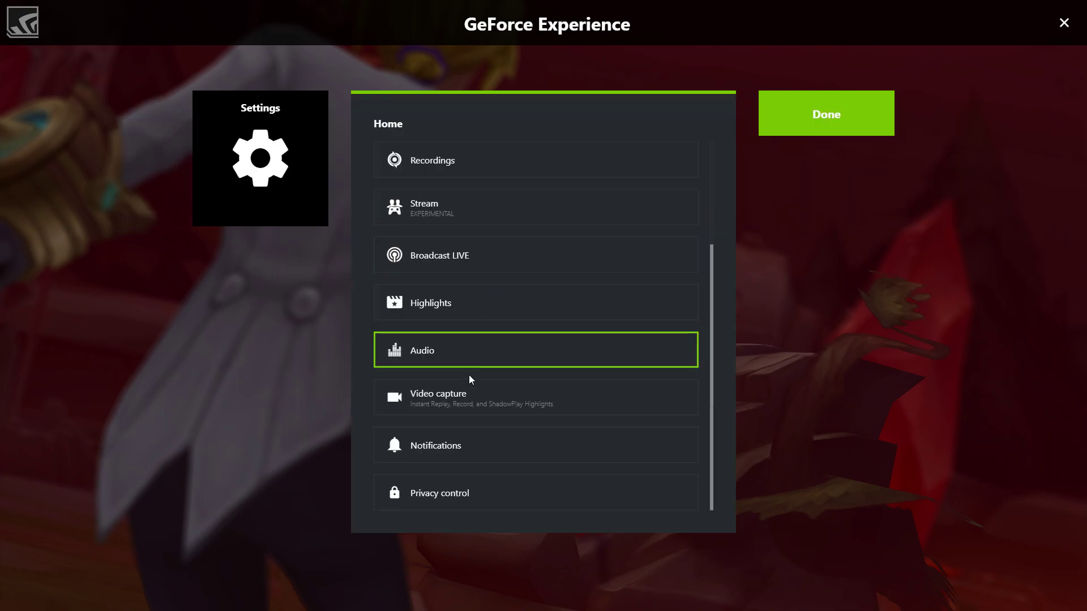
left_click(468, 402)
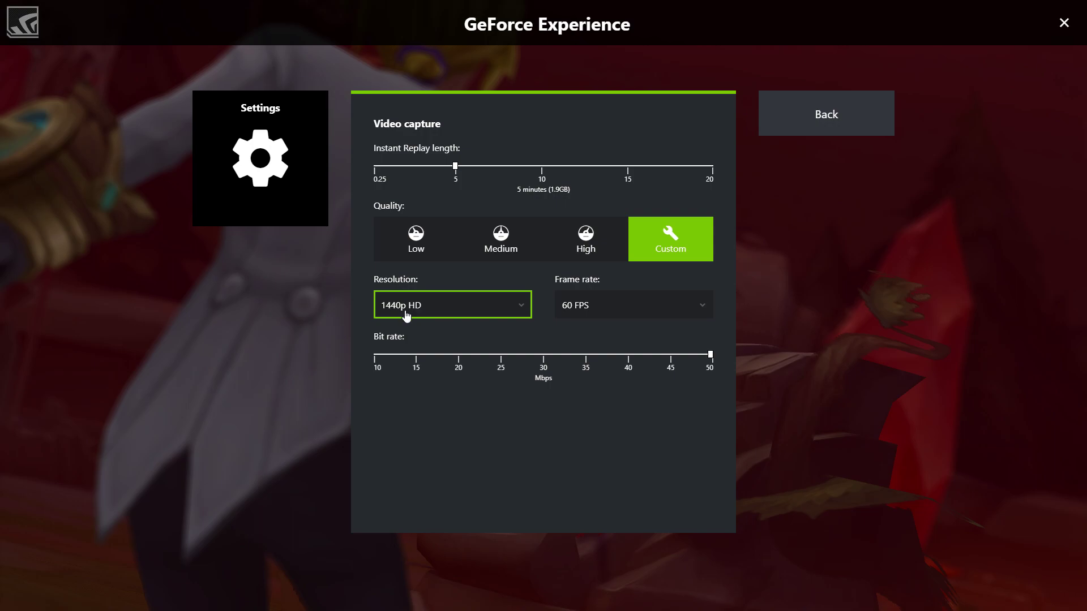
left_click(826, 131)
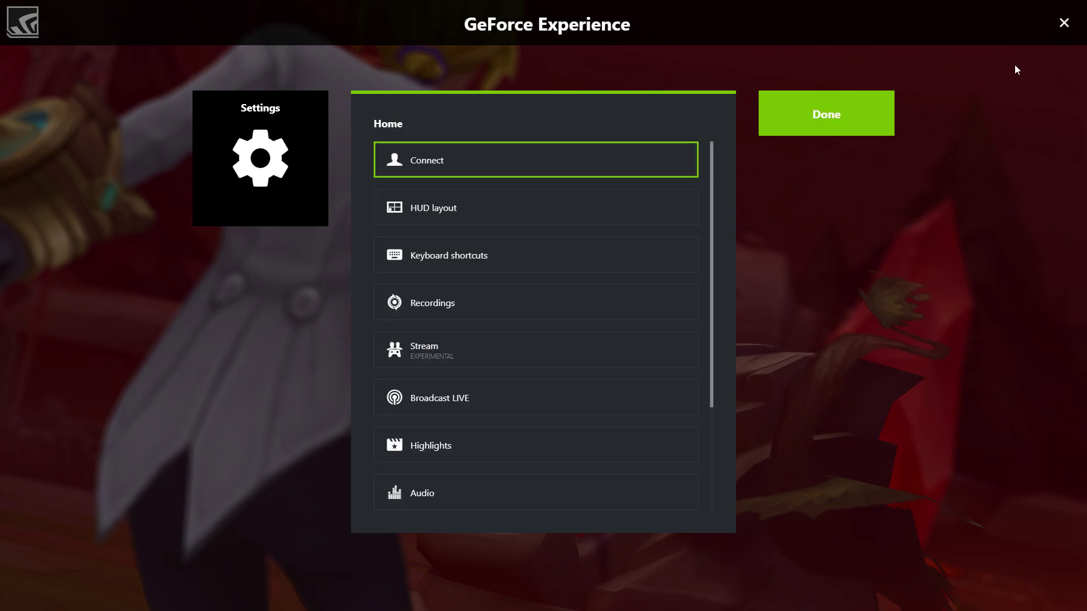
left_click(1064, 23)
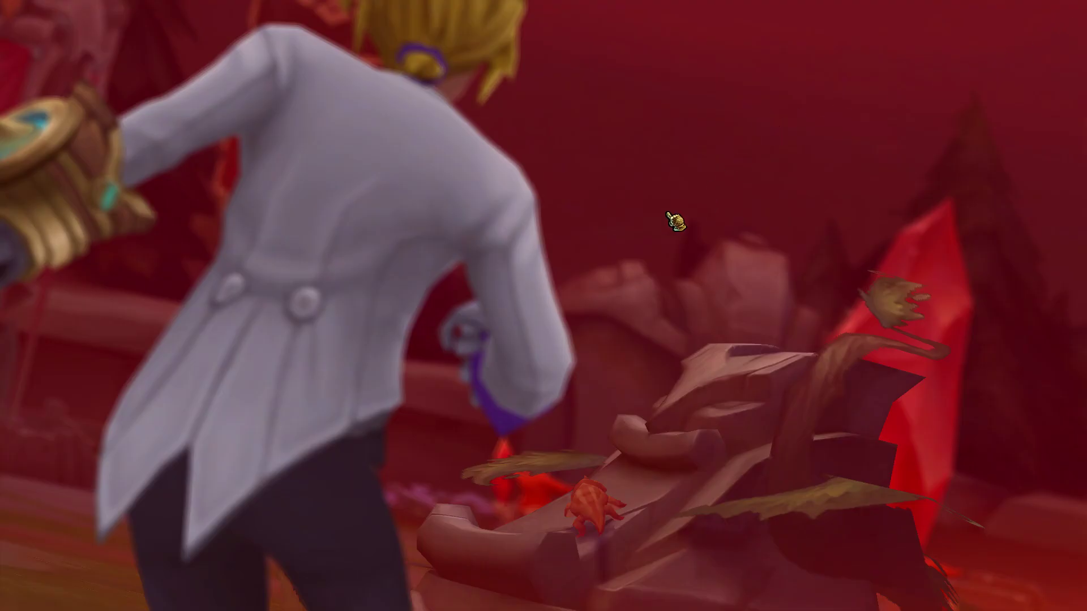
- Review the GeForce Experience Record option, close the overlay, and record a clip of the replay camera shot
key("alt+z")
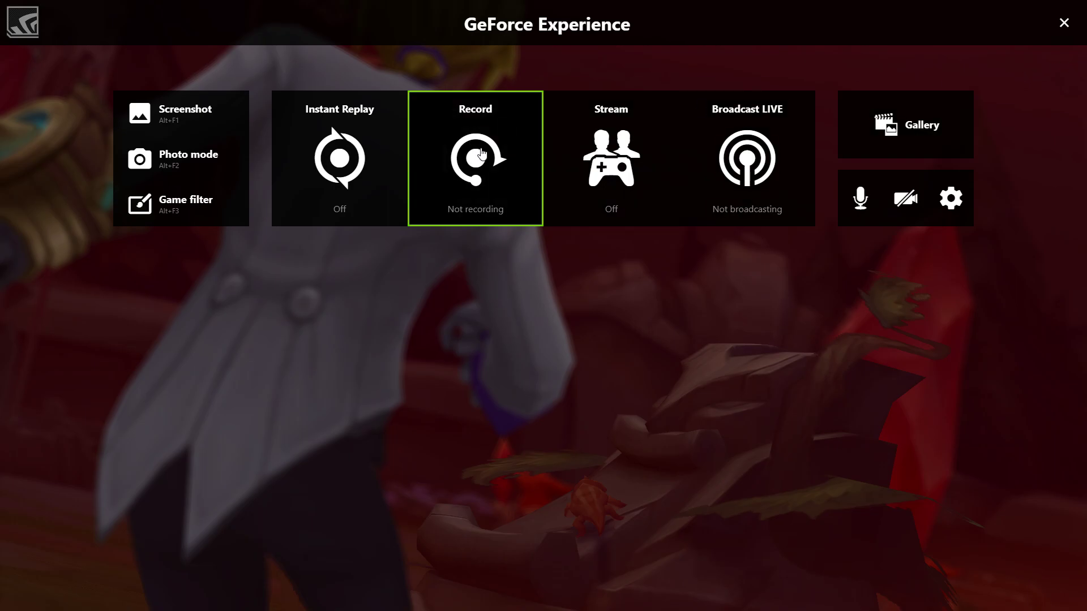
left_click(1064, 23)
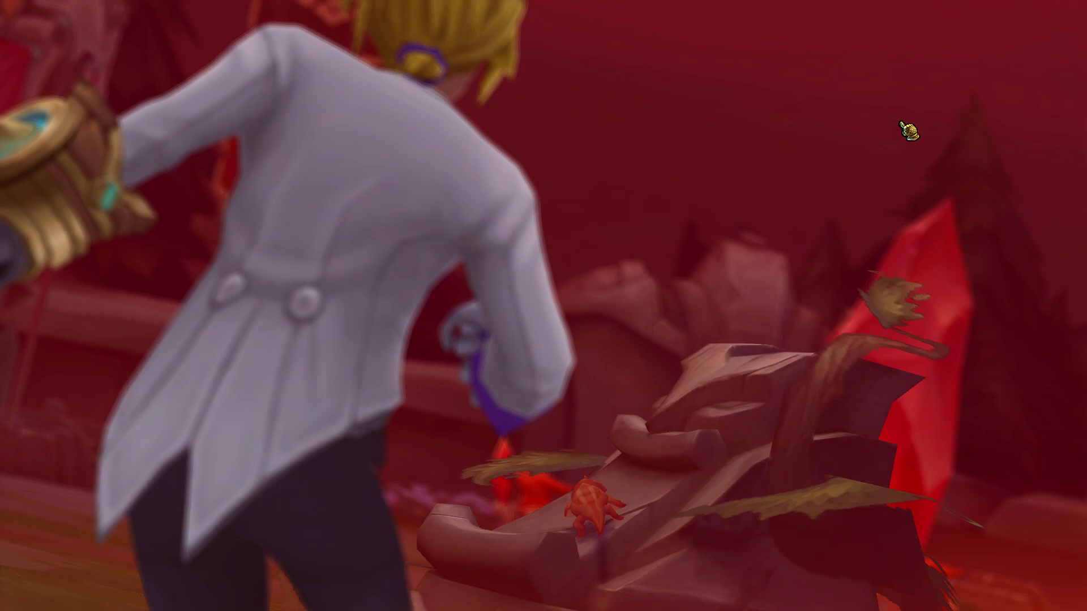
key("alt+F9")
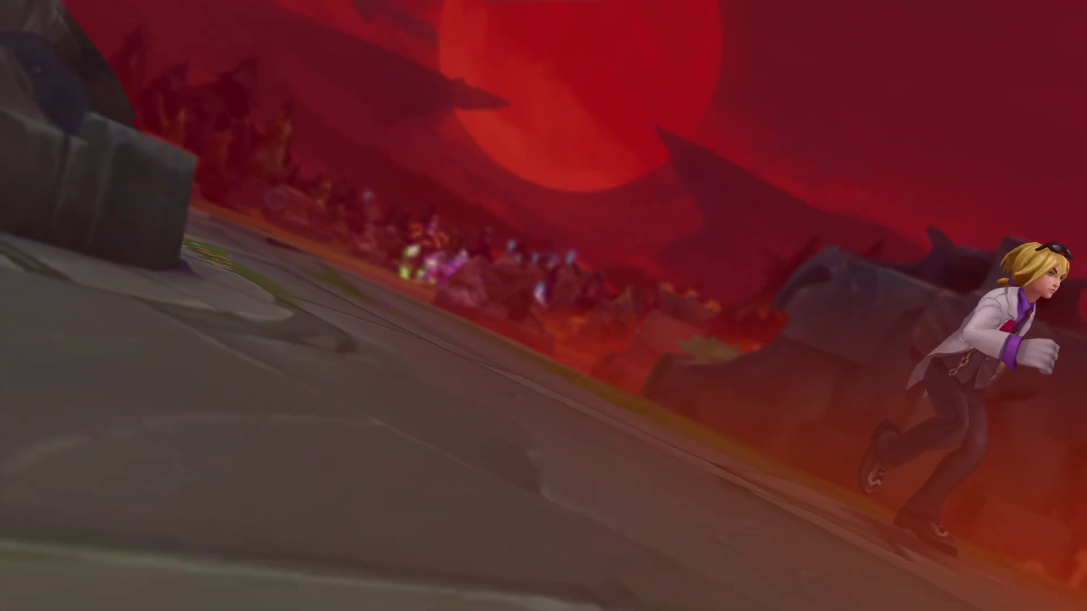
key("alt+F9")
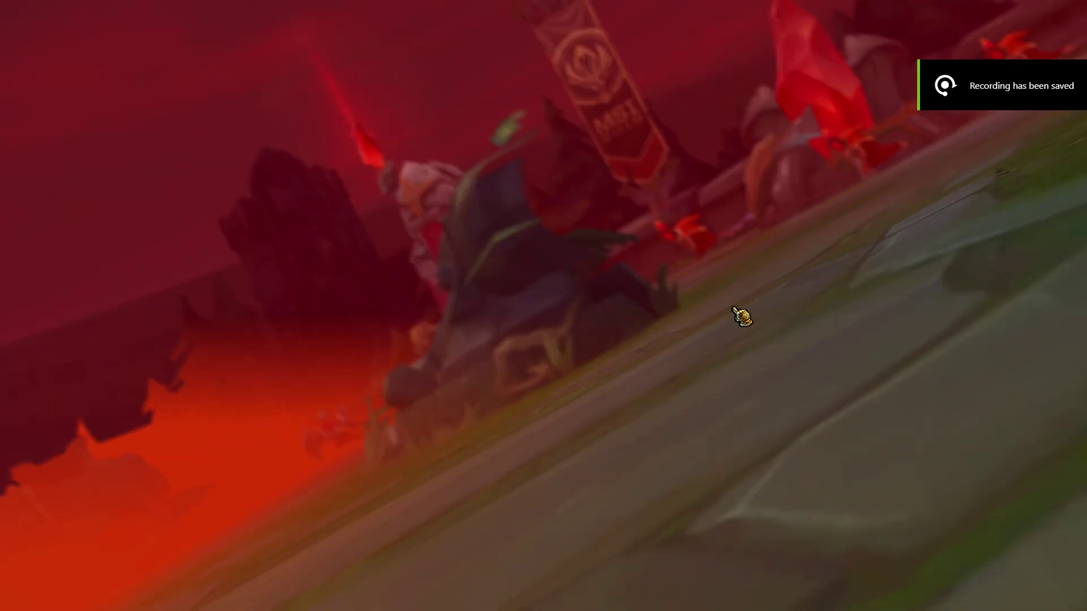
- Switch from the game to Creator Suite and open the Live Broadcast settings
key("alt+Tab")
key("Tab")
key("Tab")
key("Tab")
key("Tab")
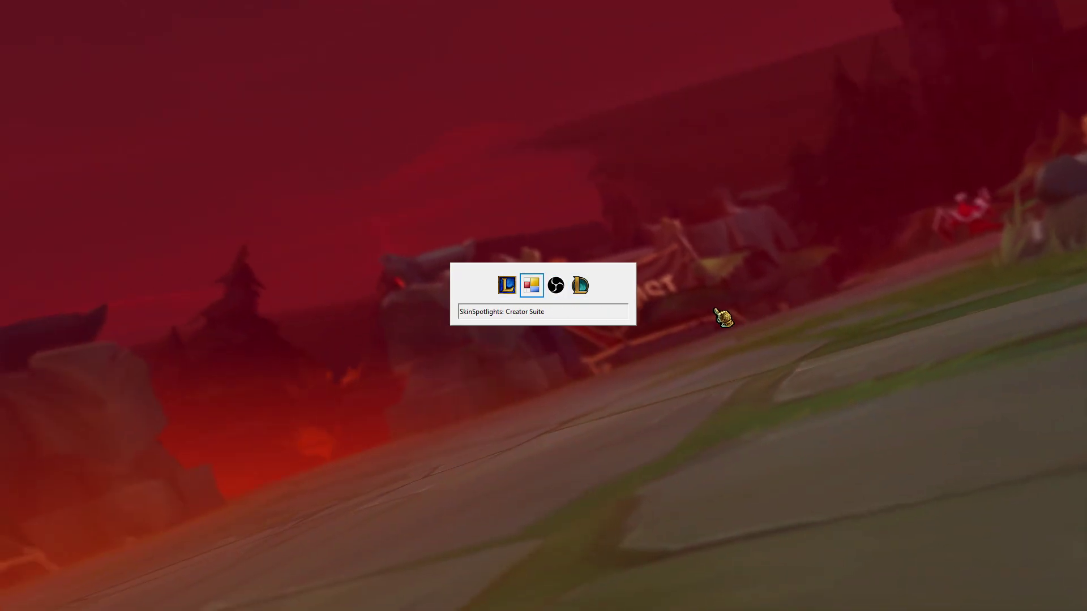
left_click(717, 179)
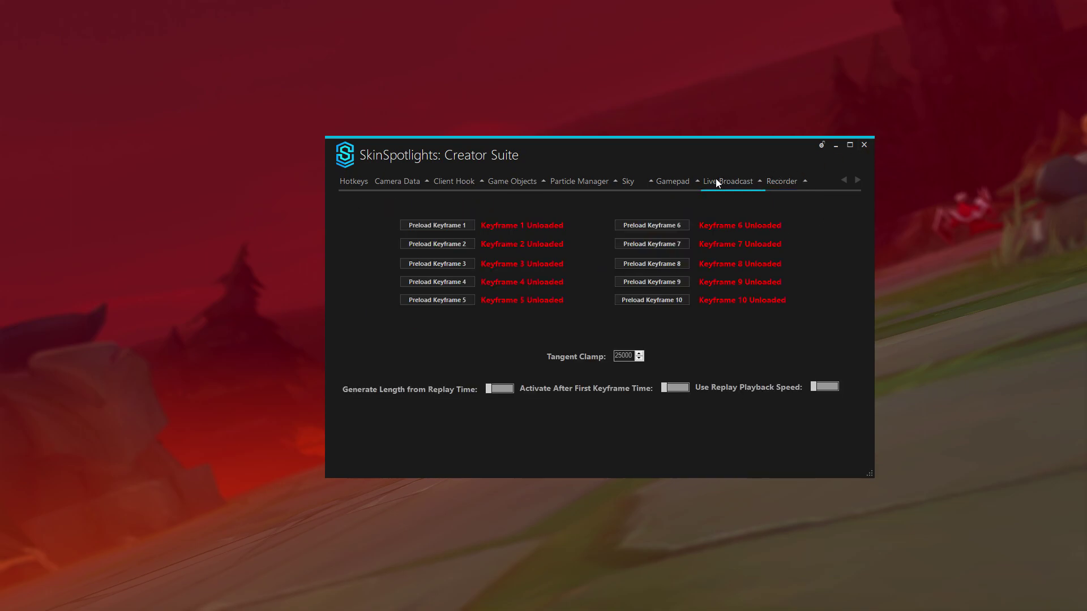
- Look through the Particle Manager, Game Objects and Camera Data settings, and open the Client Hook's DLL Status
left_click(657, 181)
left_click(578, 182)
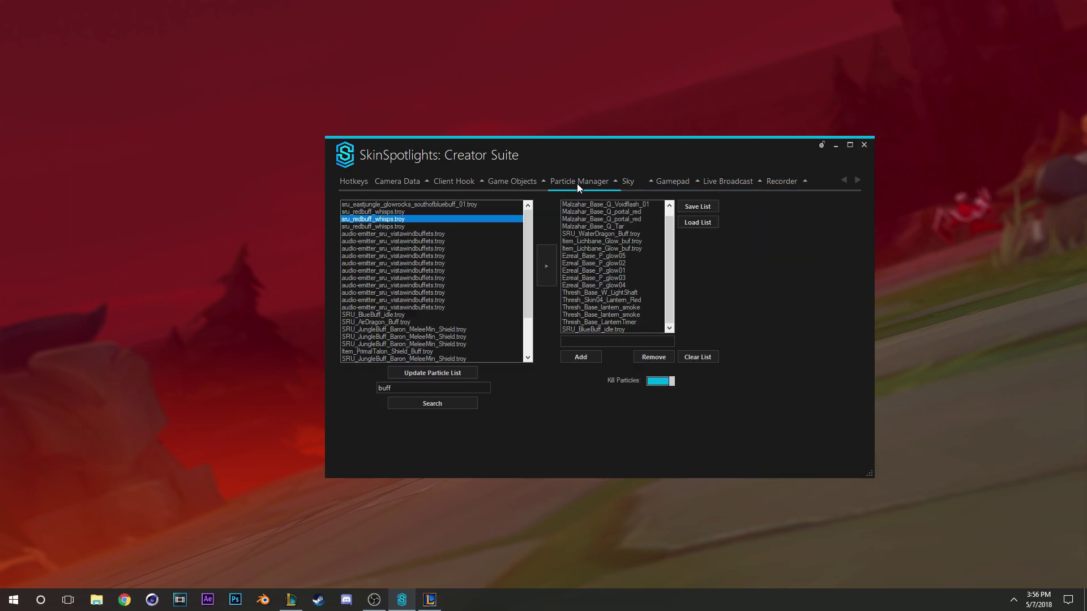
left_click(524, 184)
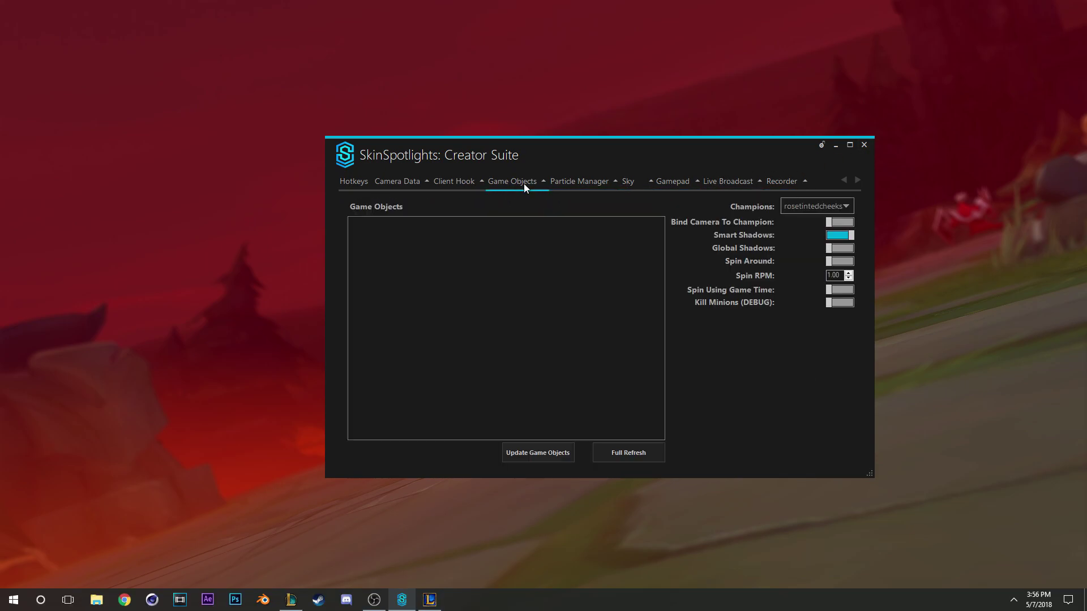
left_click(432, 187)
left_click(592, 182)
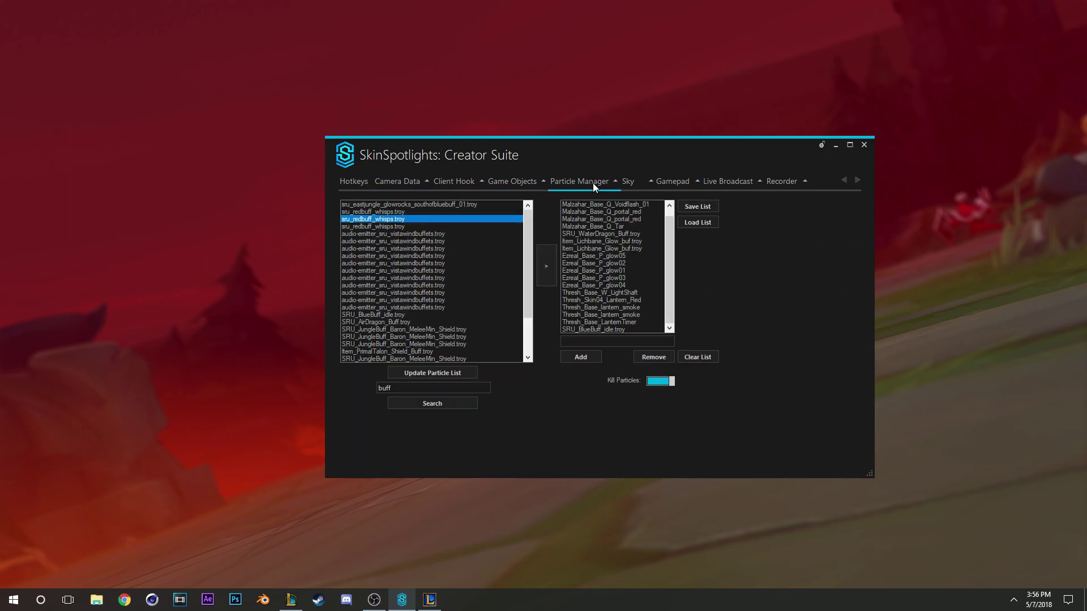
left_click(437, 187)
left_click(409, 183)
left_click(458, 189)
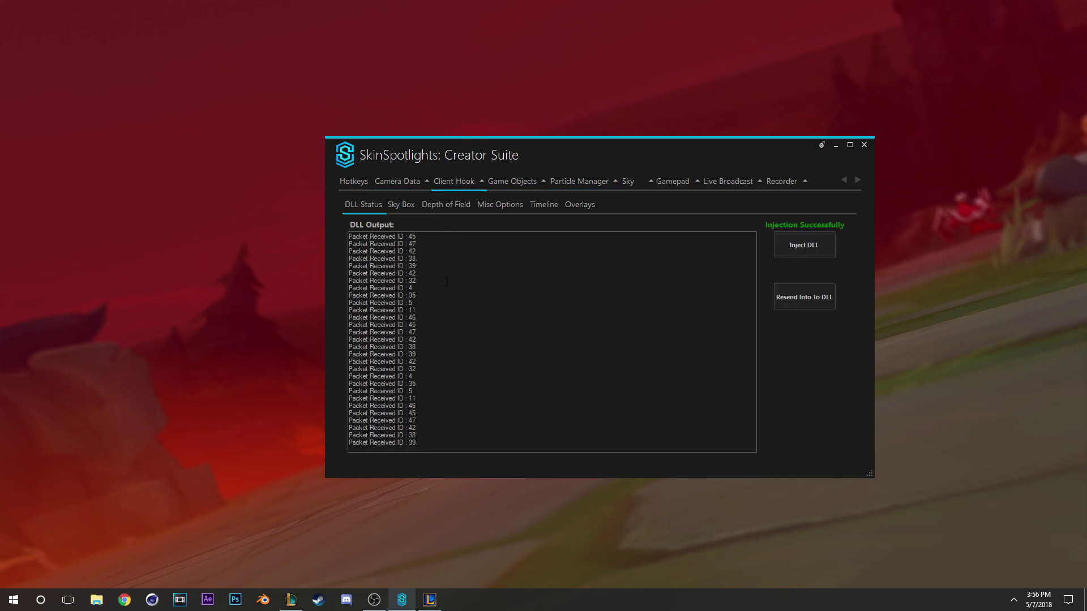
- Look through the Client Hook's Misc Options, Depth of Field and Sky Box settings
left_click(482, 205)
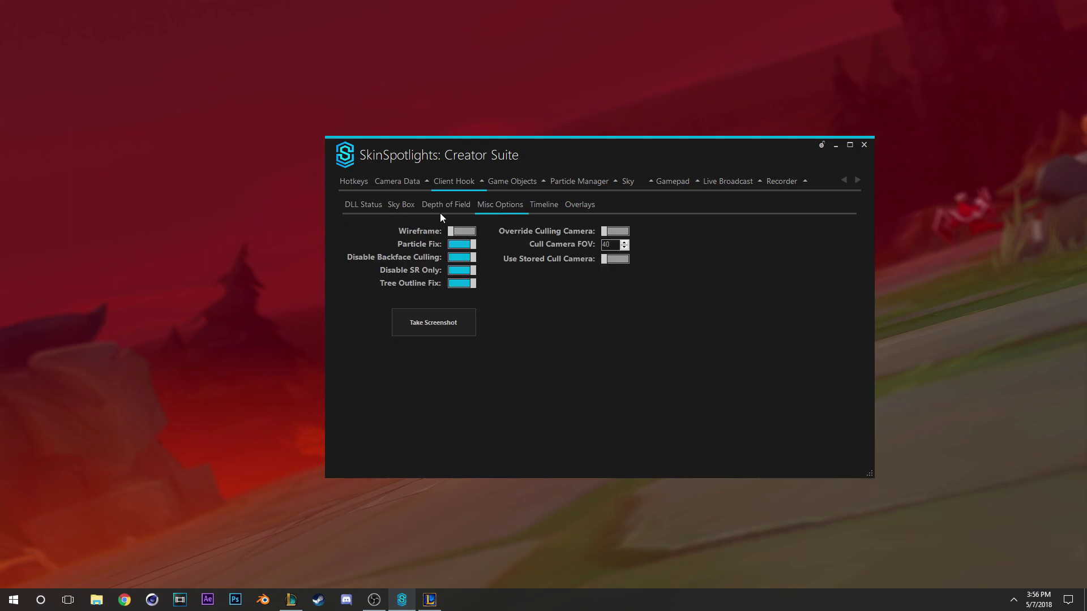
left_click(542, 207)
left_click(460, 207)
left_click(507, 208)
left_click(410, 207)
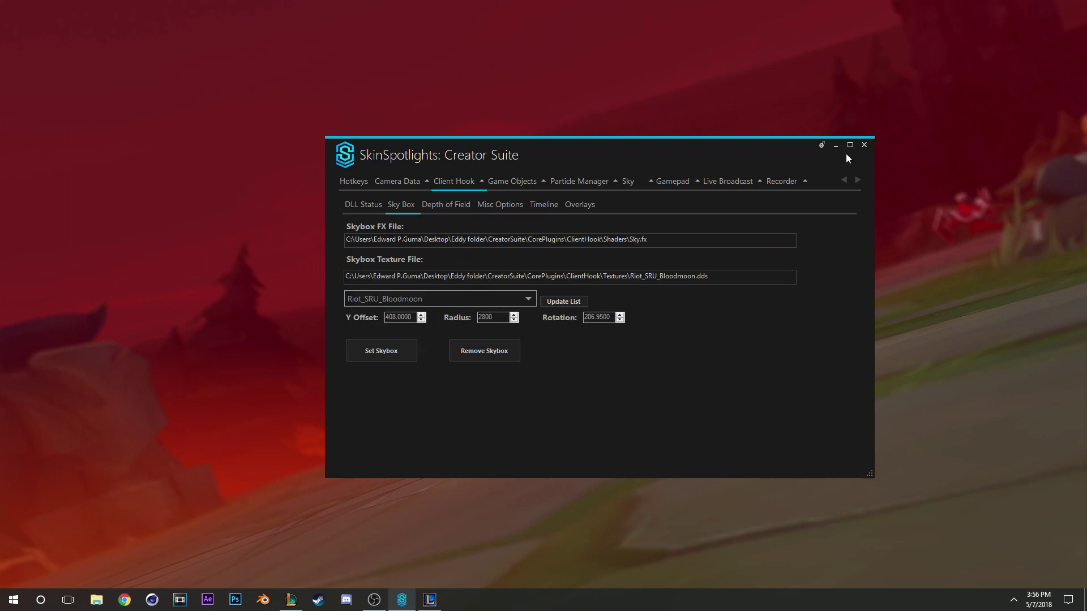
- Close Creator Suite, exit the replay game and return from the League client to the desktop
left_click(865, 146)
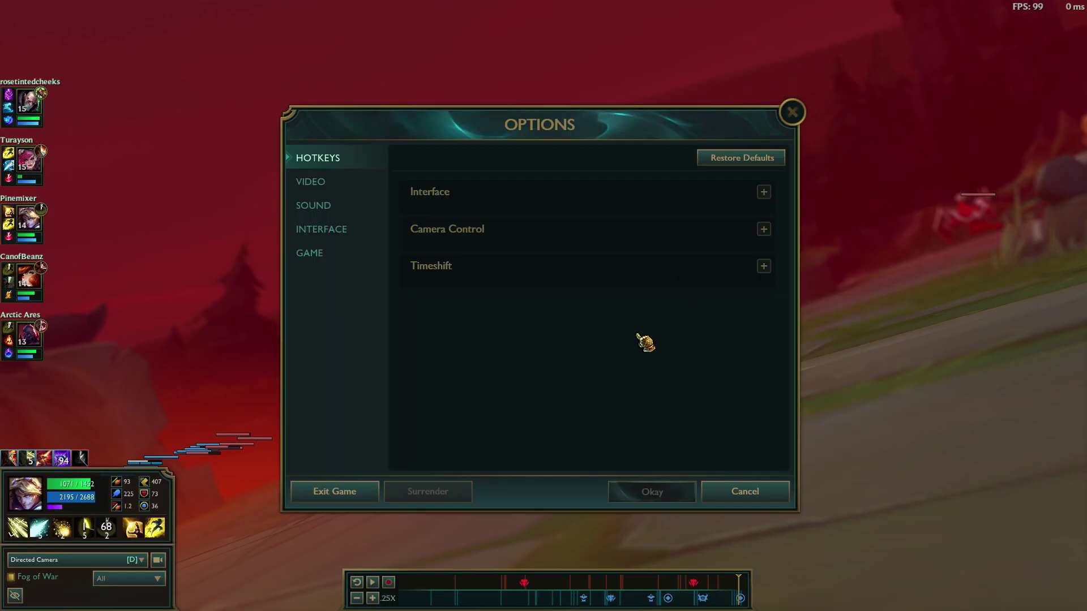
left_click(343, 493)
left_click(484, 310)
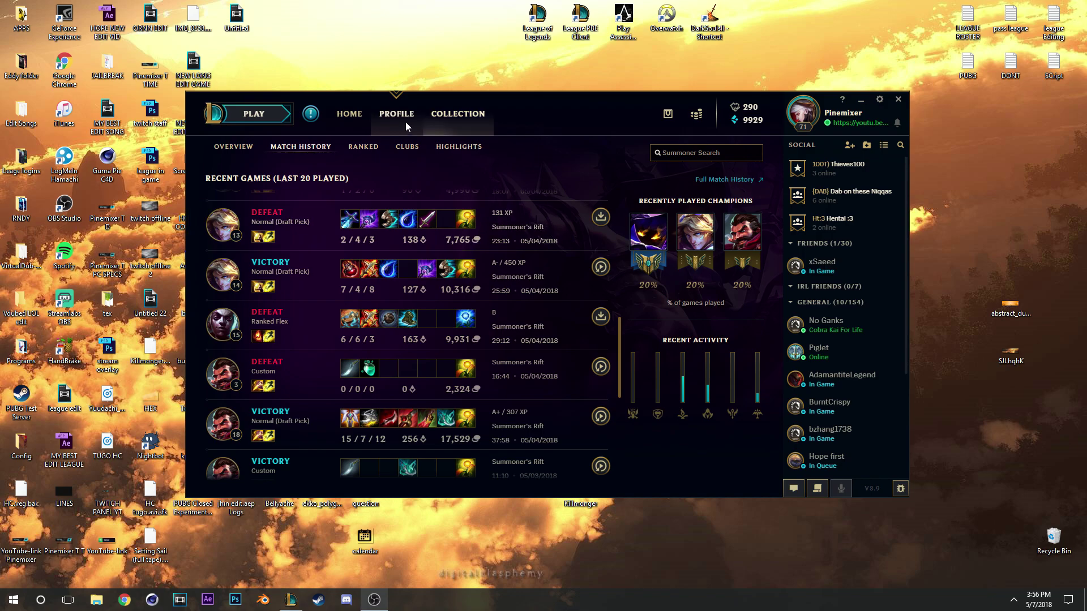
left_click(349, 114)
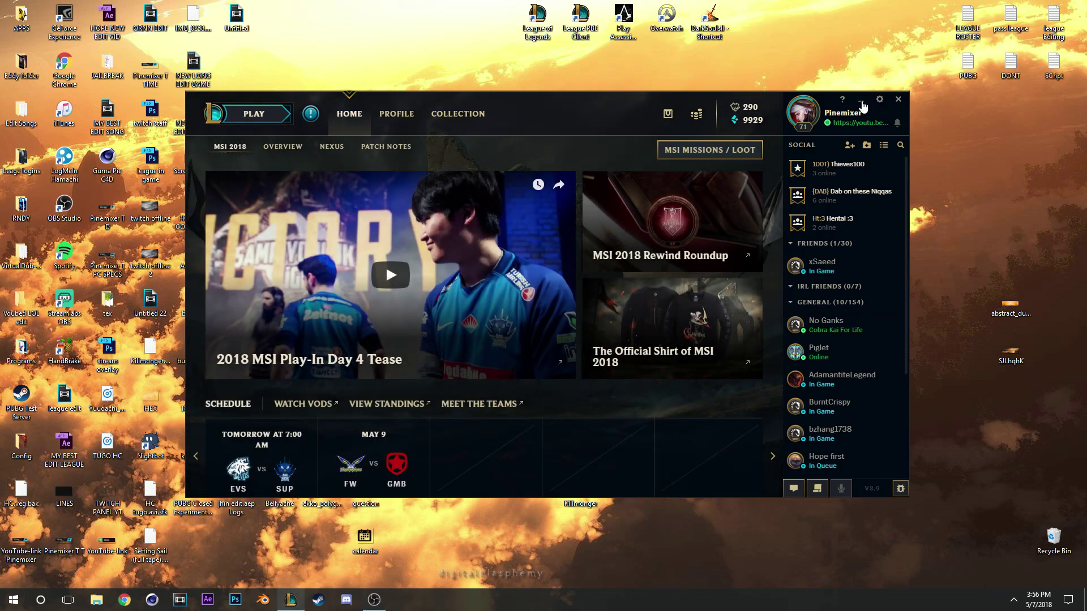
key("super+d")
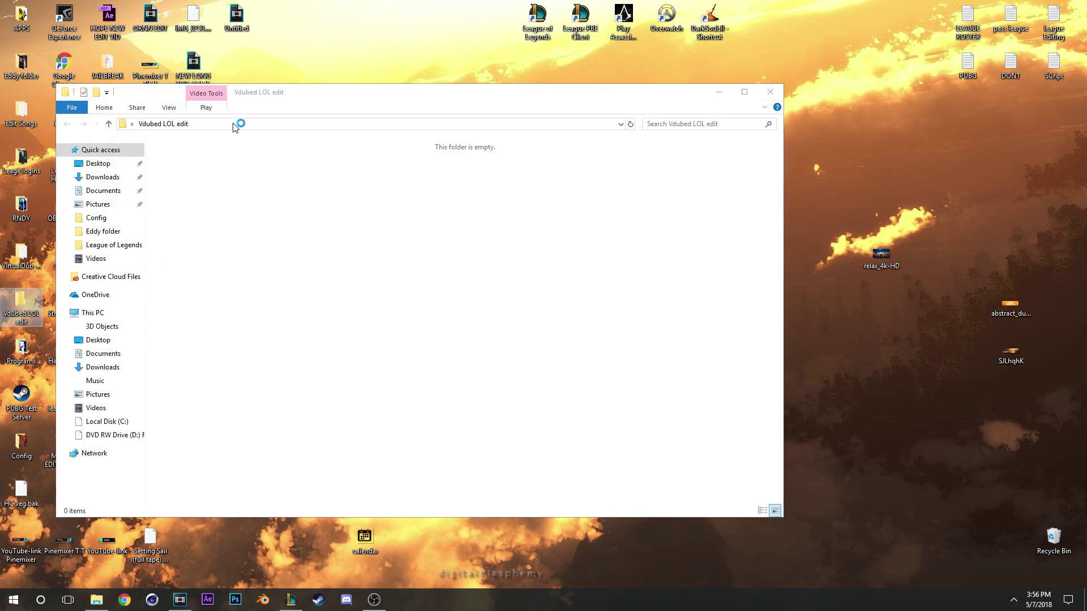
- Browse to the League of Legends folder in Videos, open the 2018.05.07 - 15.55.47.02 clip and close the VLC player
left_click_drag(303, 104, 332, 102)
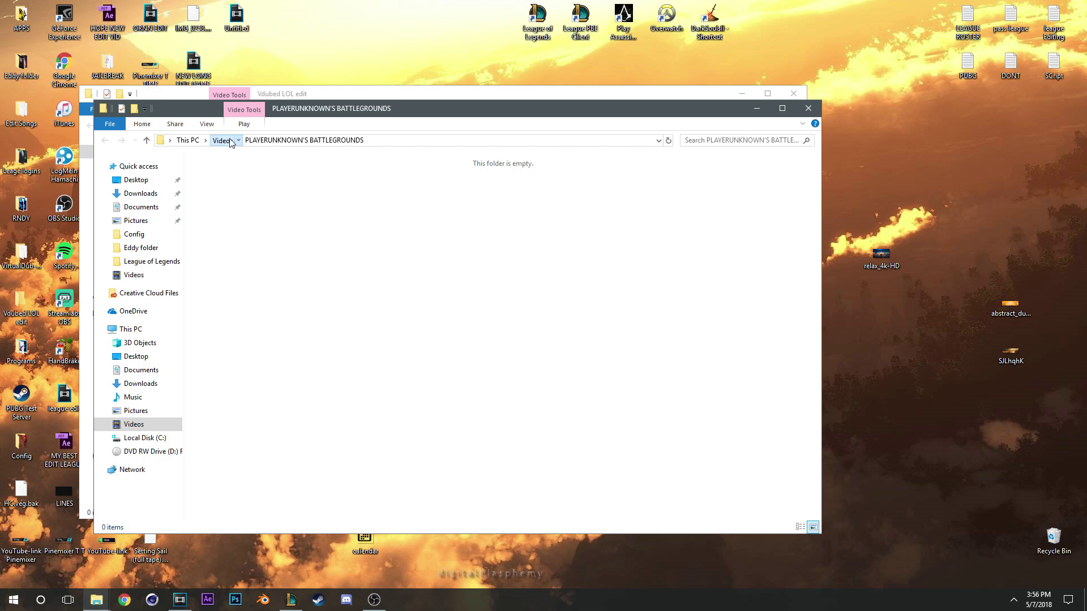
left_click(222, 139)
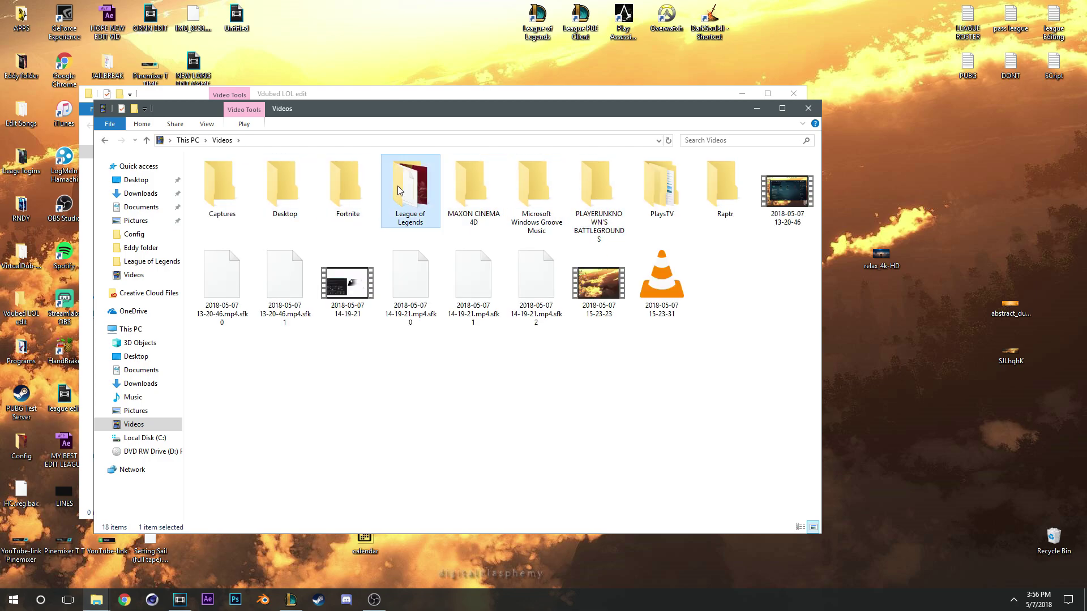
double_click(410, 186)
left_click(594, 351)
left_click(553, 349)
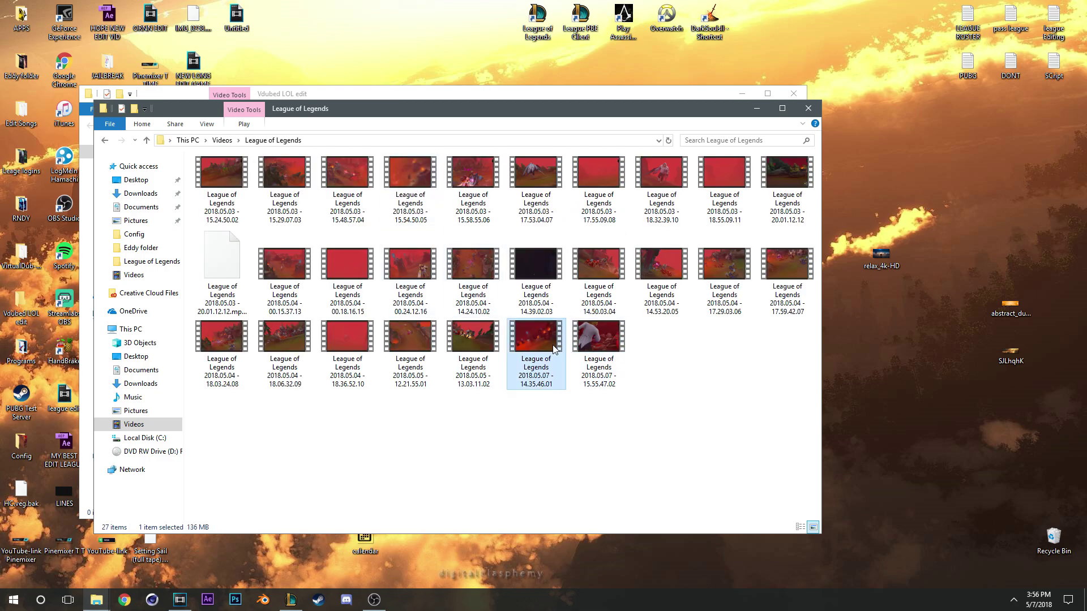
left_click(599, 350)
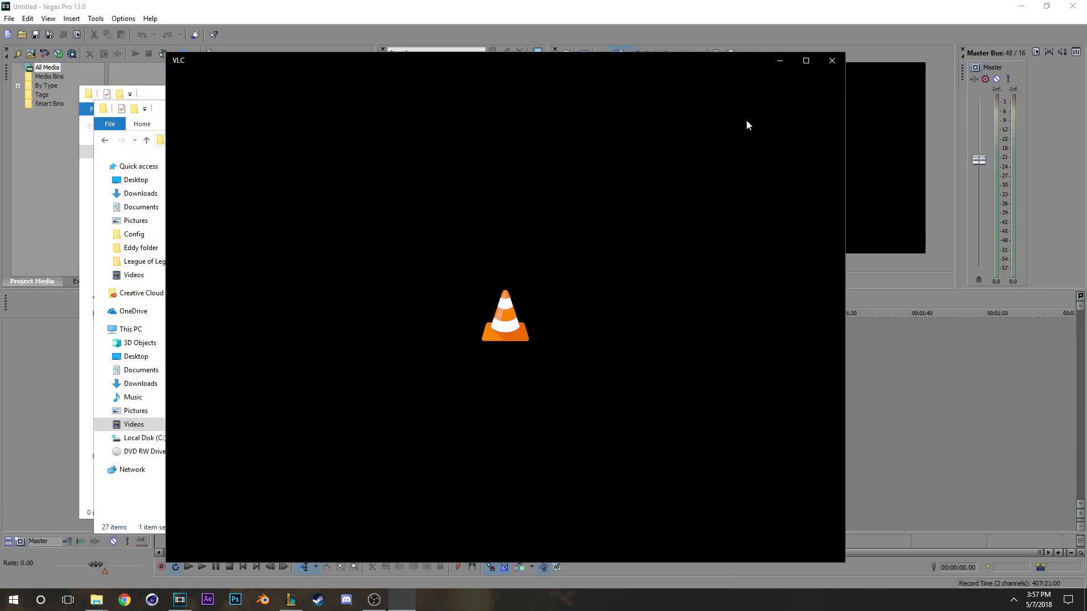
left_click(832, 61)
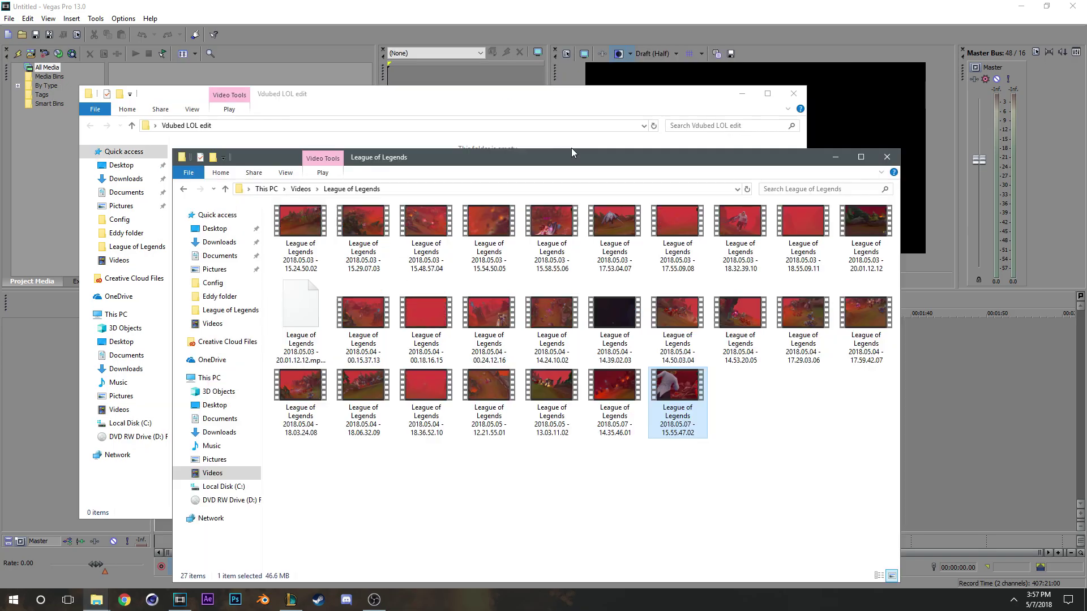
- Close the Vdubed LOL edit folder and minimize the recordings folder and Vegas Pro
left_click(472, 103)
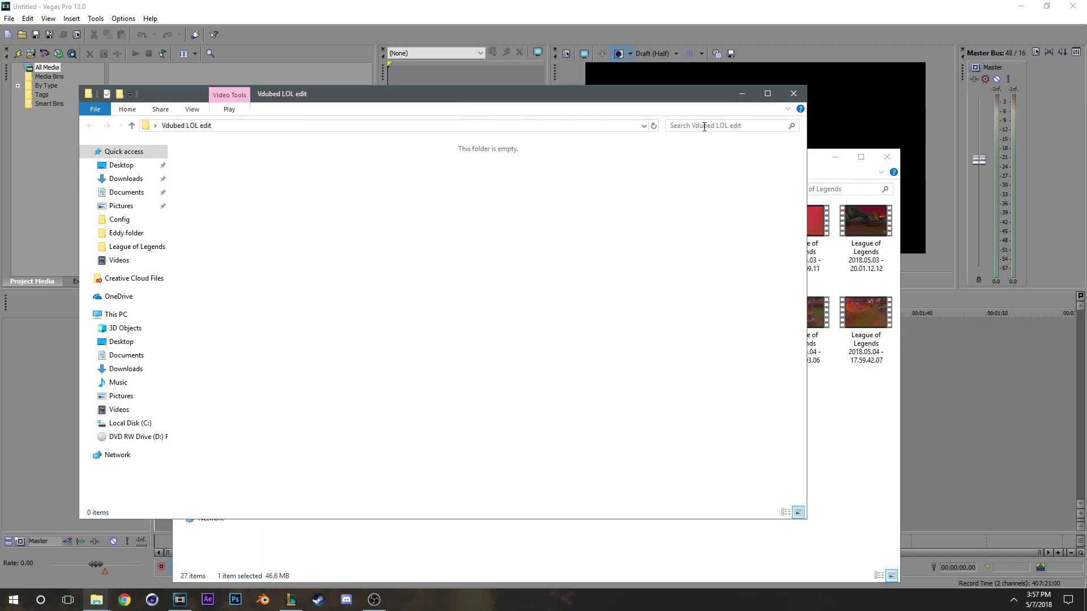
left_click(793, 93)
left_click(686, 314)
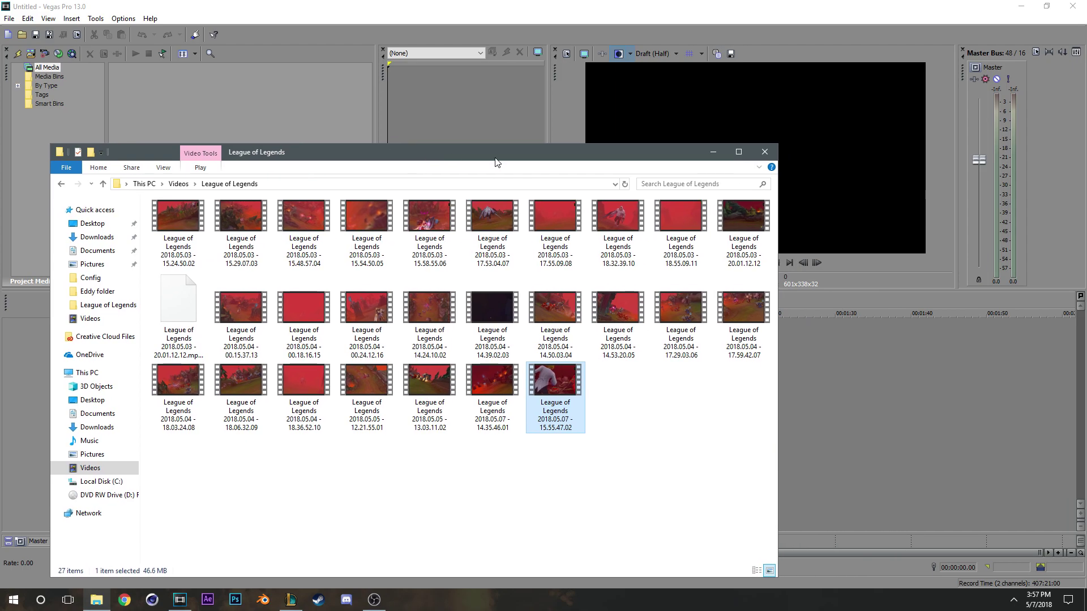
left_click(708, 143)
left_click(1020, 7)
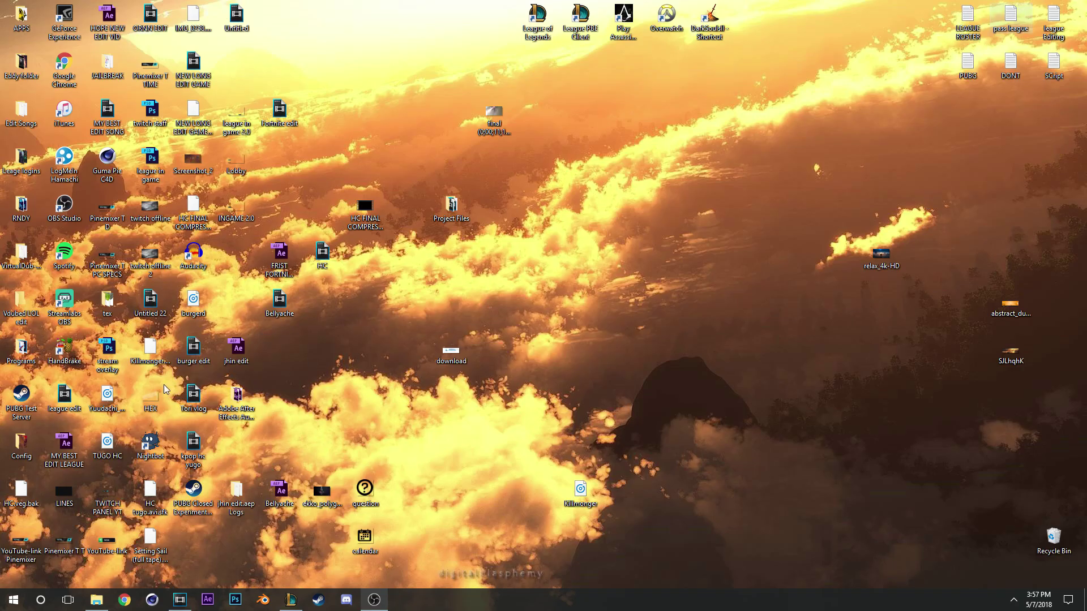
- Open the VirtualDub-1.10.4-AMD64 folder from the desktop, close the Vdubed LOL edit folder and launch Veedub64
double_click(17, 308)
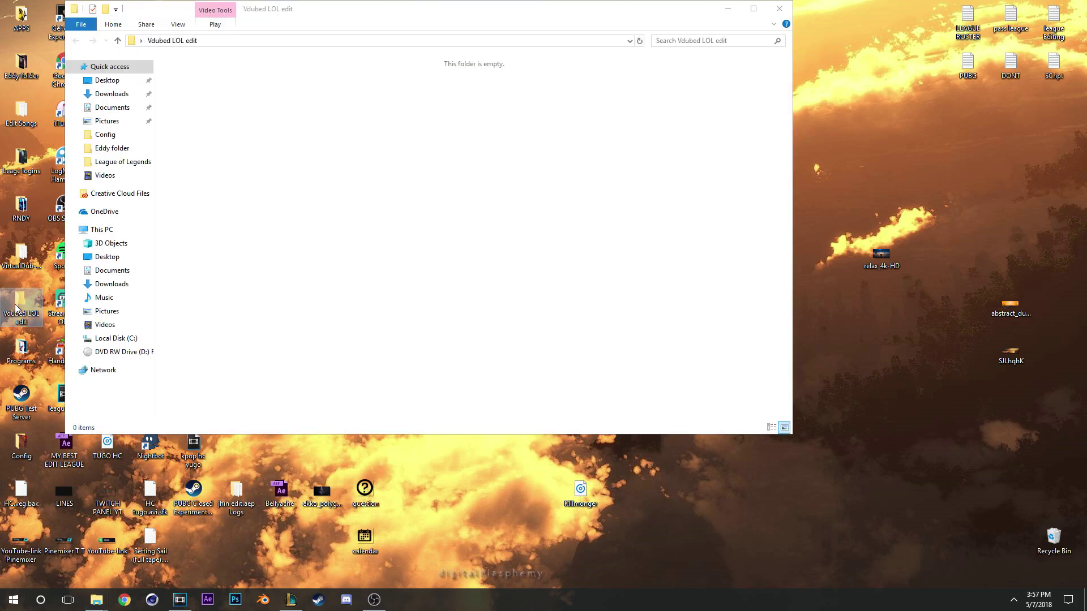
double_click(21, 254)
left_click(779, 9)
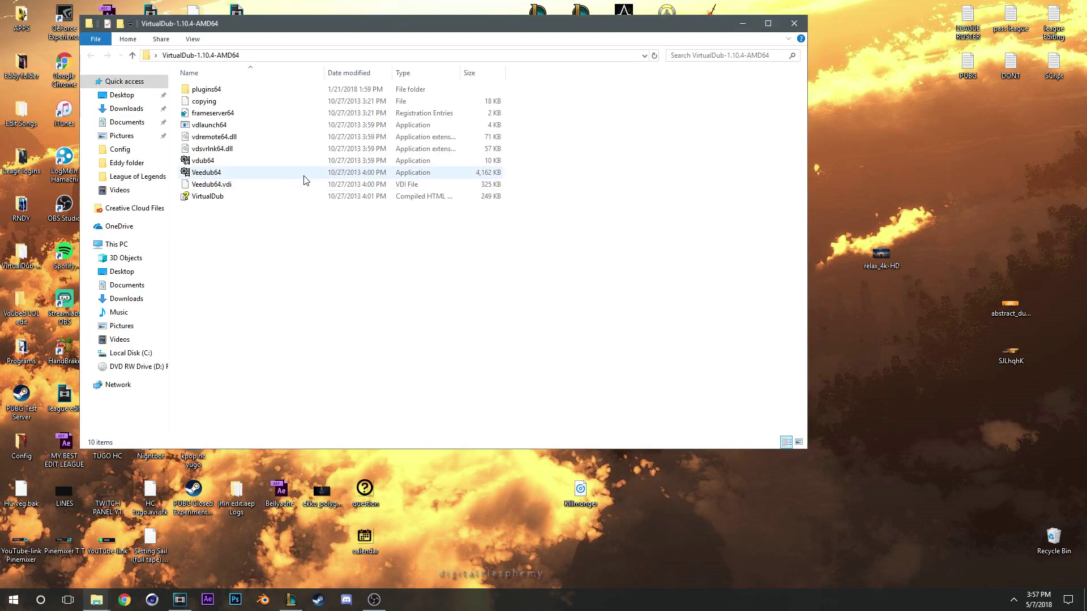
double_click(246, 176)
- Inspect VirtualDub's plugins64 folder and its ffdlls subfolder for the input driver plugin files, and close the folder window
left_click(514, 28)
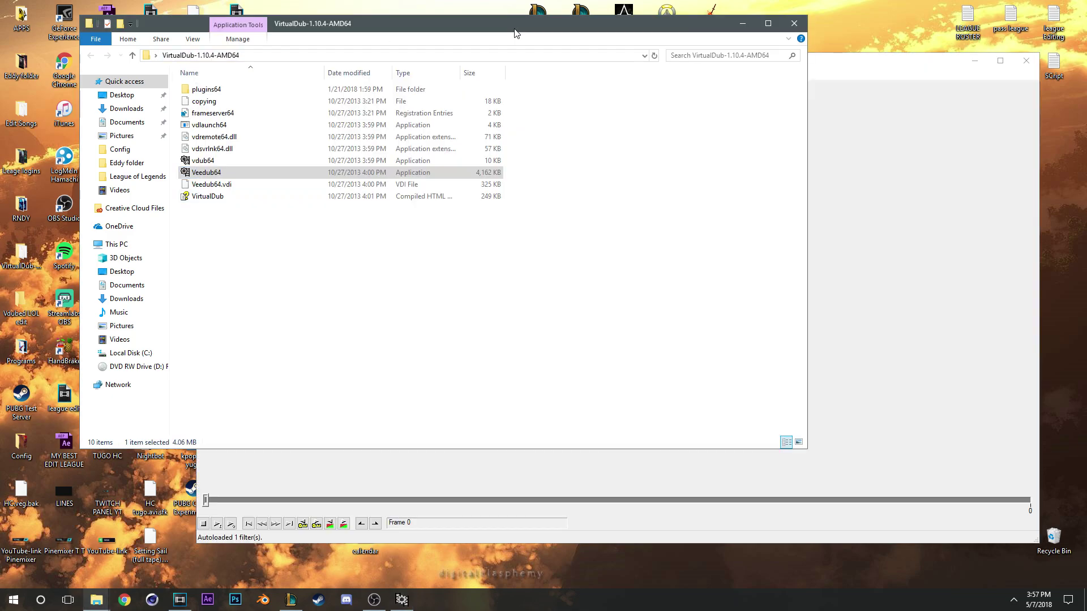
left_click(230, 89)
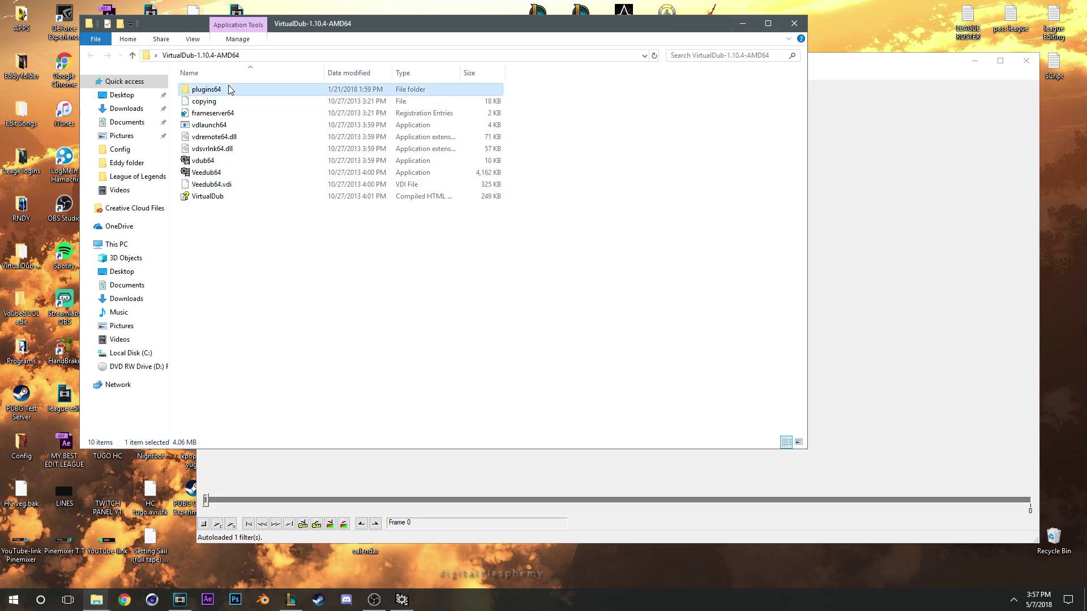
left_click(229, 89)
double_click(247, 93)
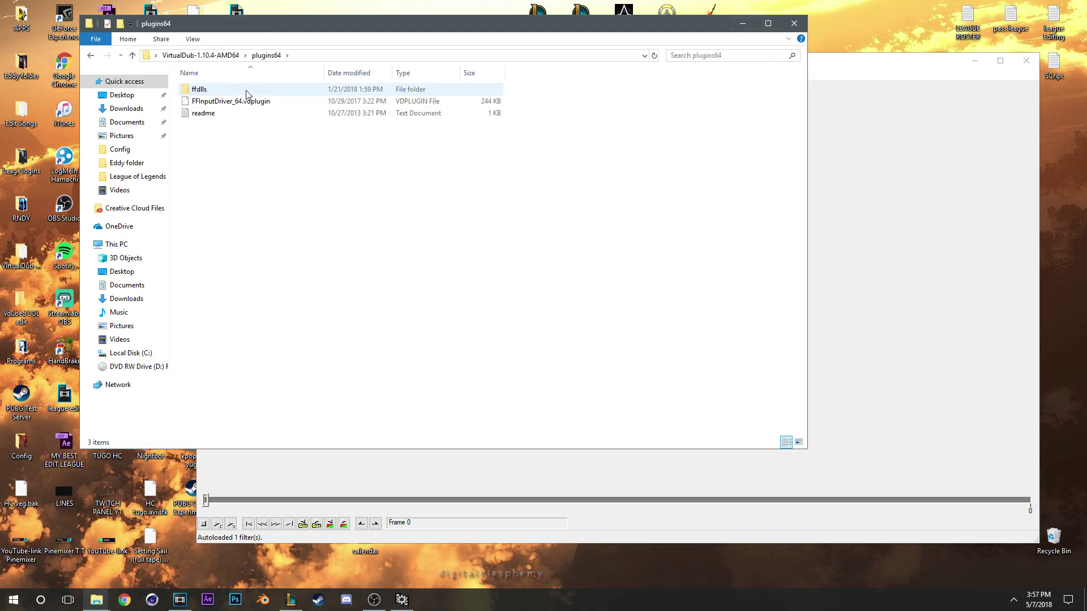
double_click(230, 90)
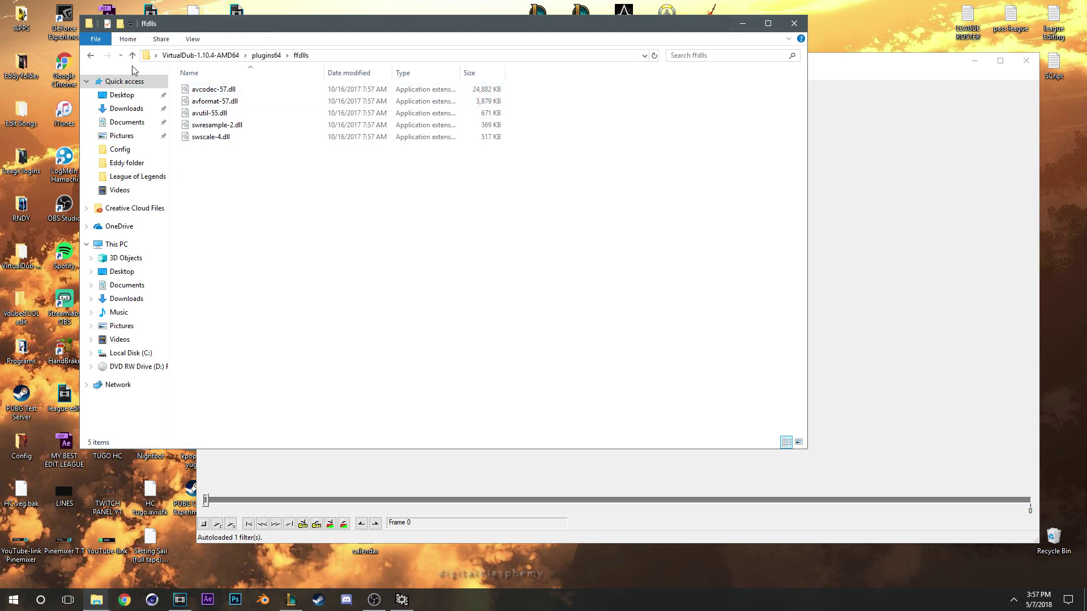
left_click(91, 55)
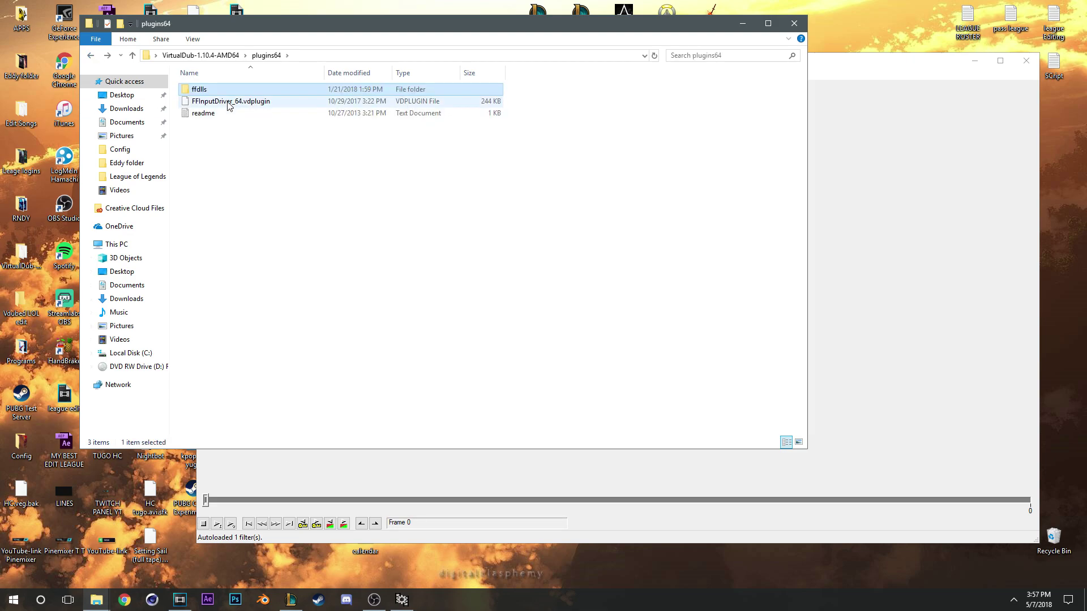
left_click(92, 56)
double_click(211, 94)
left_click(795, 23)
- Set the video compression in VirtualDub to Lagarith Lossless Codec
left_click(285, 76)
left_click(313, 126)
left_click(235, 130)
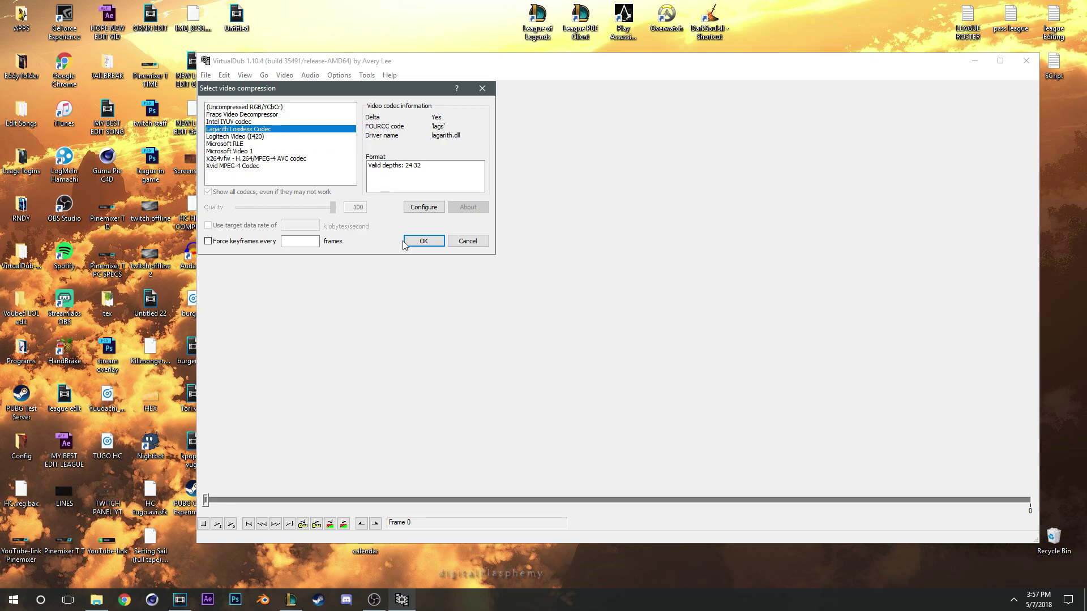
left_click(423, 242)
- Review the audio and video processing options and the video frame rate control, leaving the frame rate dialog without changes
left_click(309, 75)
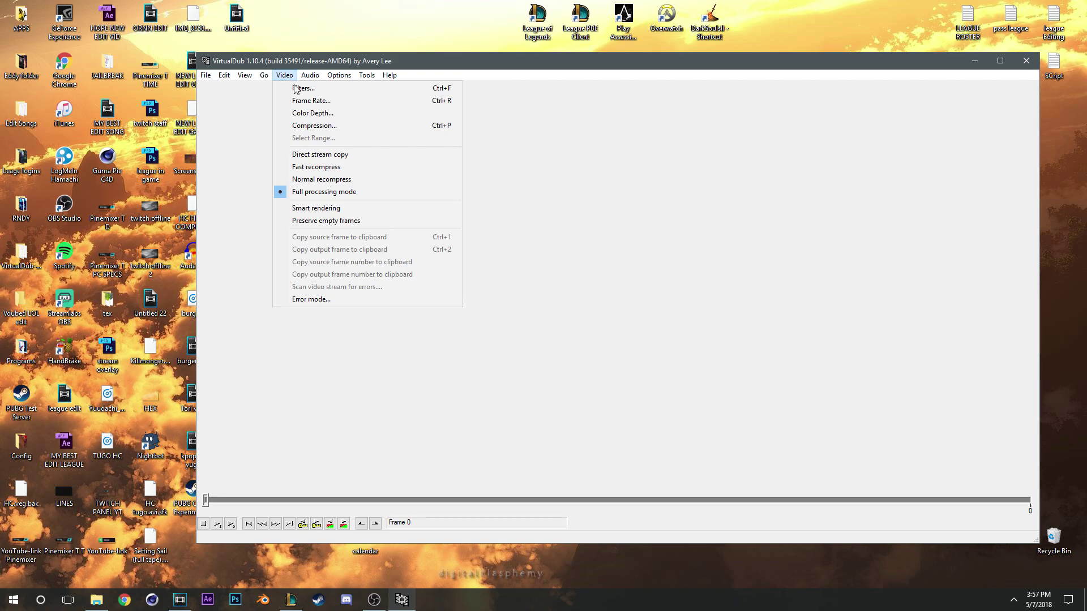
left_click(335, 171)
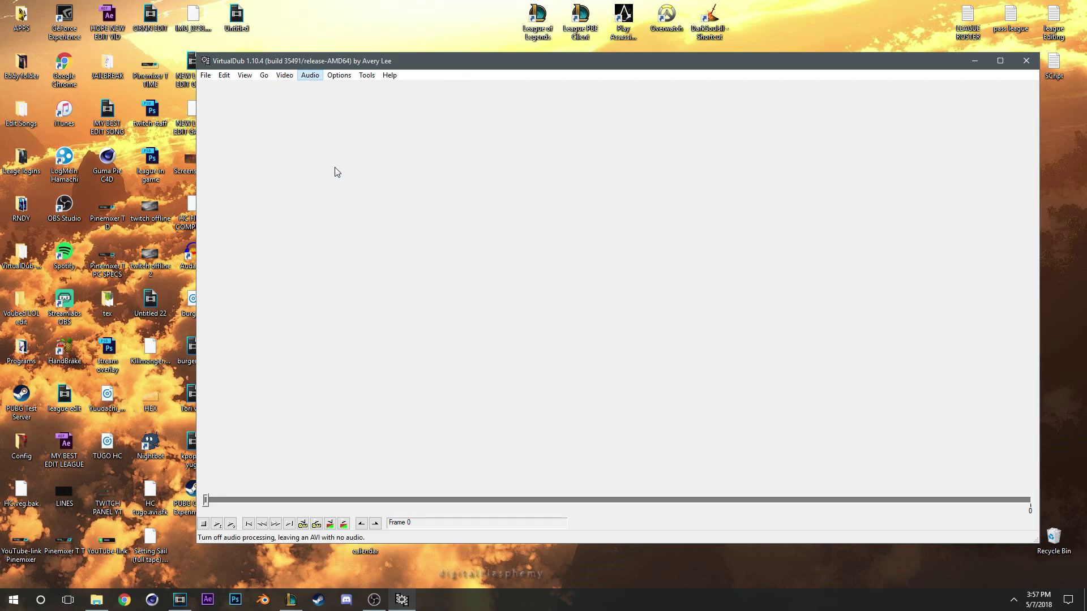
left_click(285, 75)
left_click(309, 97)
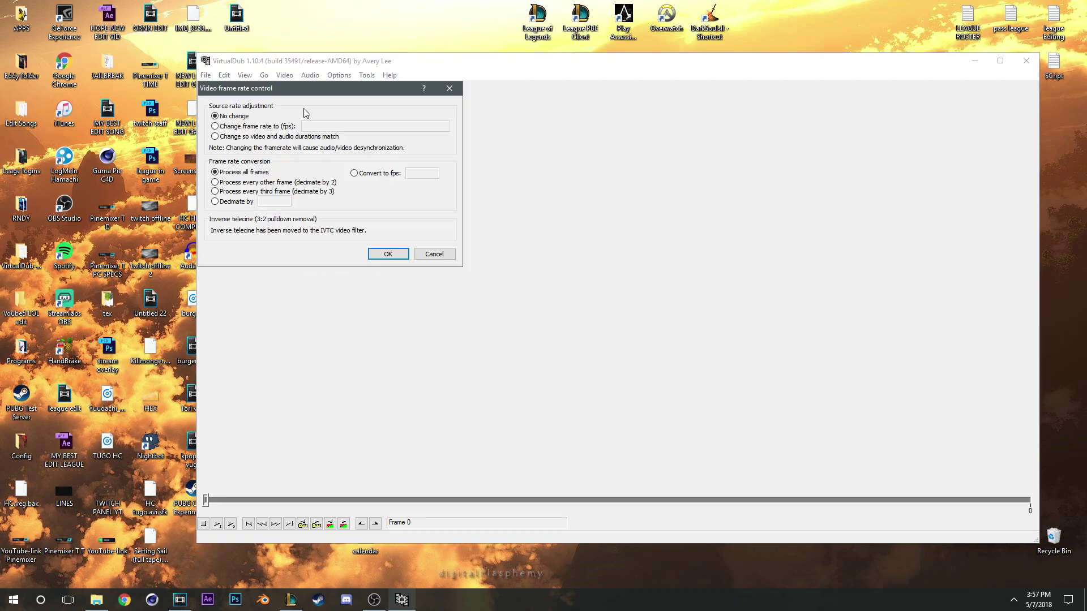
left_click(450, 89)
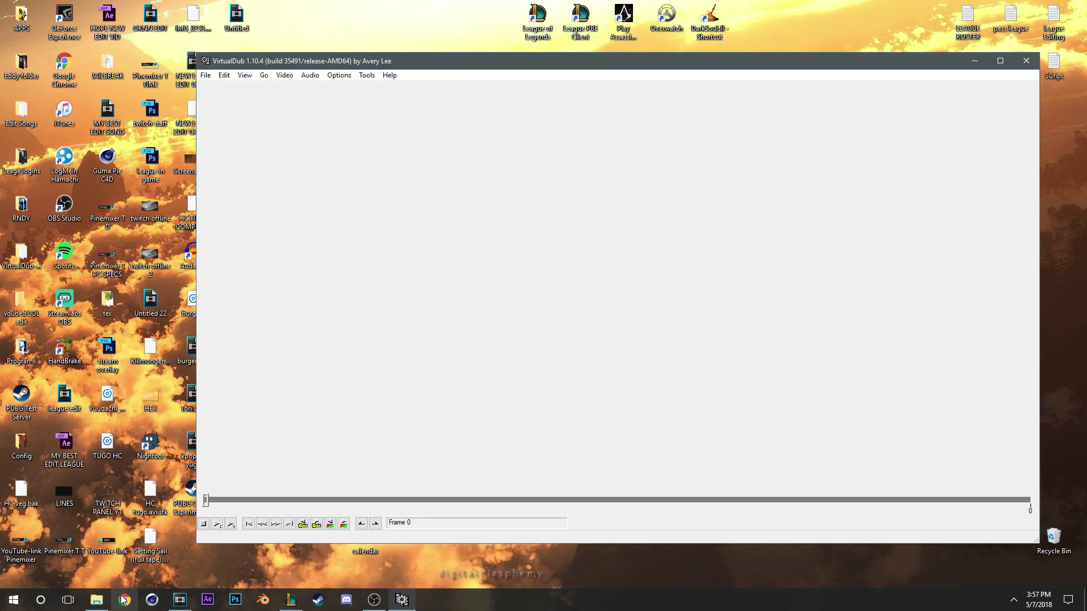
- Load the League of Legends 2018.05.05 - 13.03.11.02 clip into VirtualDub, play its preview and stop it
left_click(97, 600)
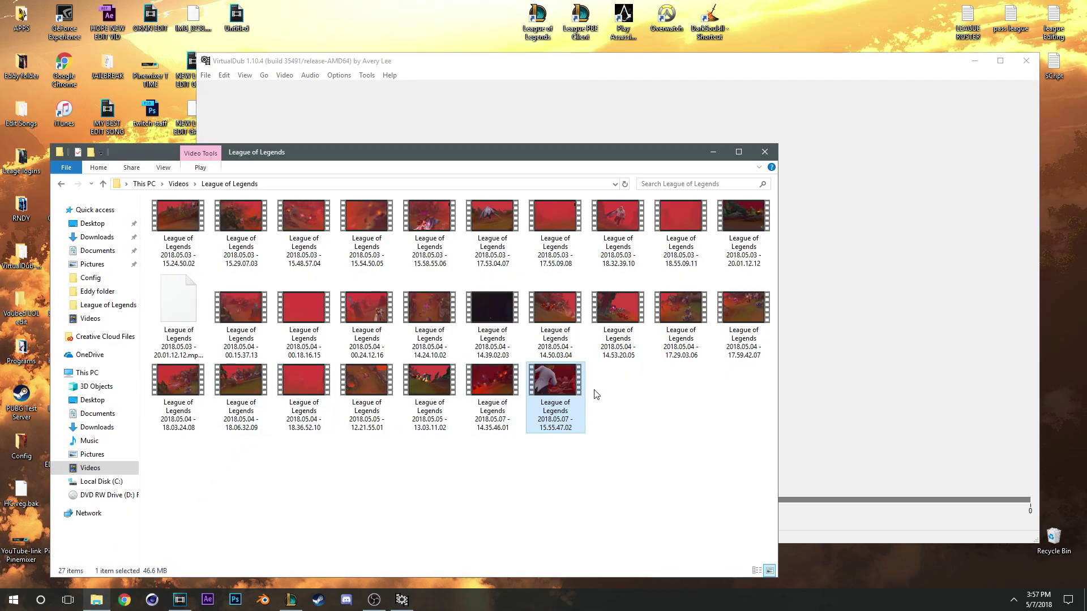
left_click_drag(435, 391, 826, 386)
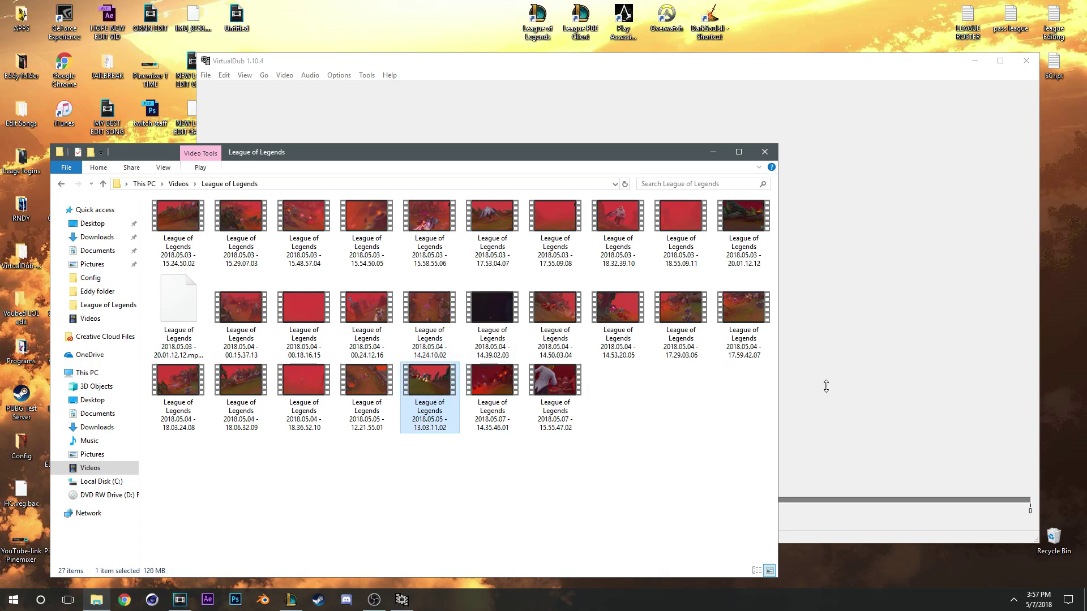
left_click_drag(825, 386, 828, 390)
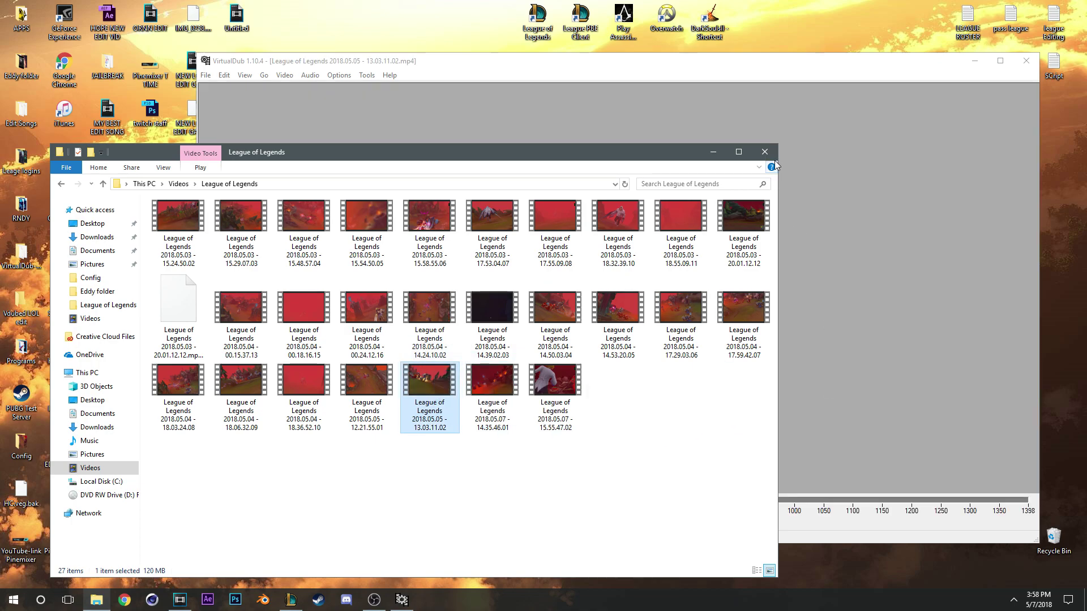
left_click(687, 138)
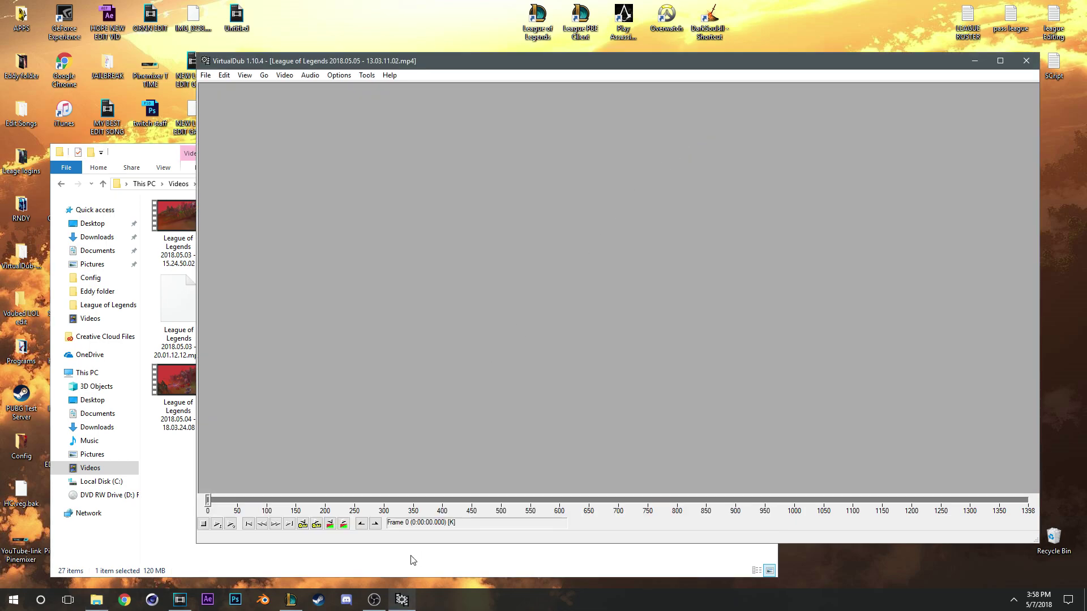
left_click(218, 527)
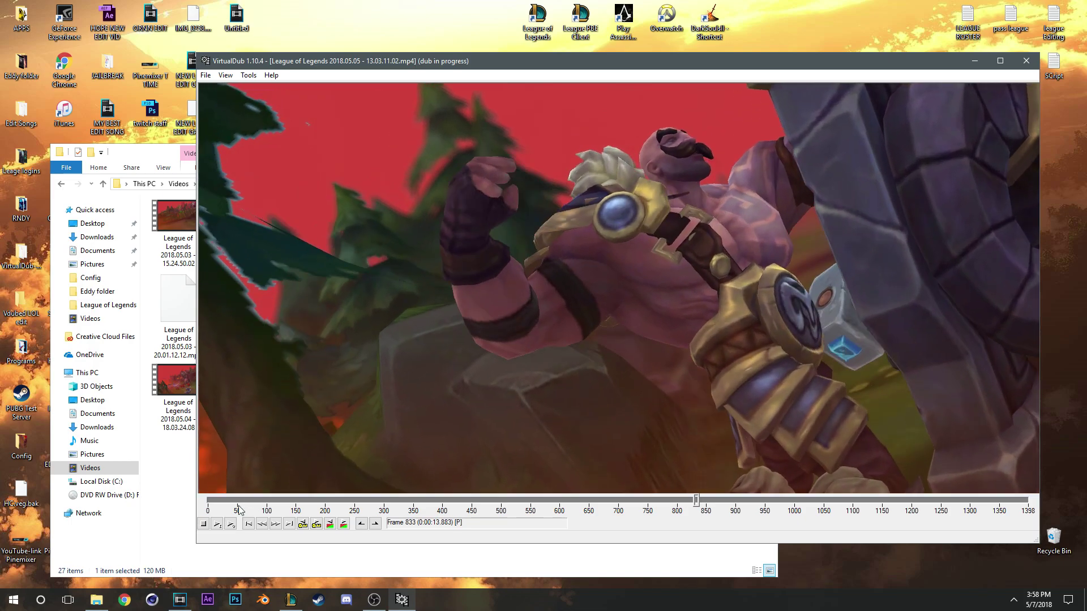
left_click(210, 525)
- Load the League of Legends 2018.05.07 - 14.35.46.01 clip from the recordings folder into VirtualDub
left_click(171, 505)
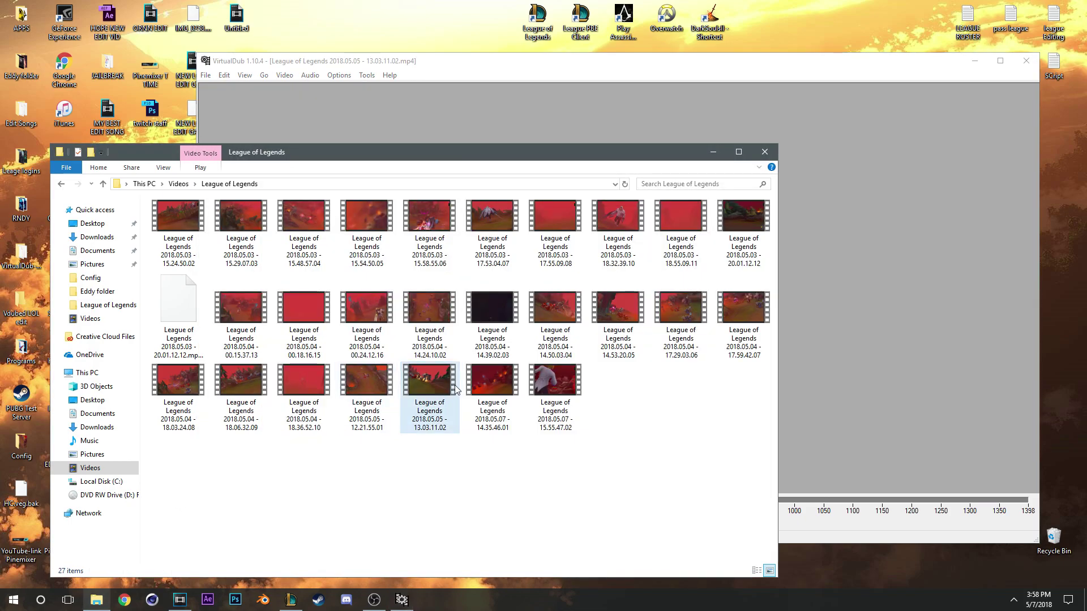
left_click(492, 411)
left_click_drag(498, 397, 837, 403)
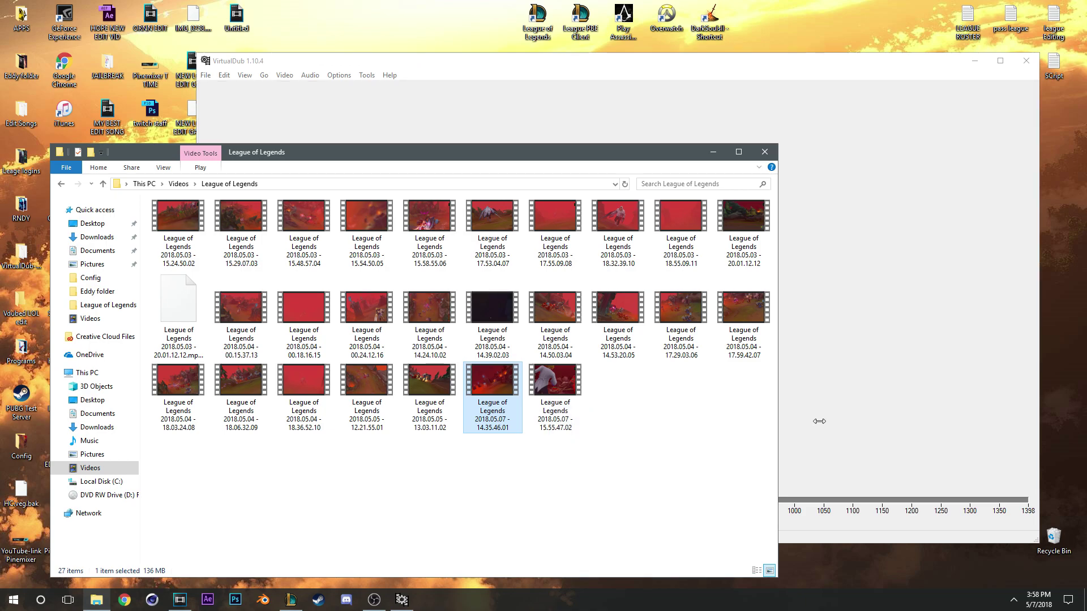
left_click(888, 403)
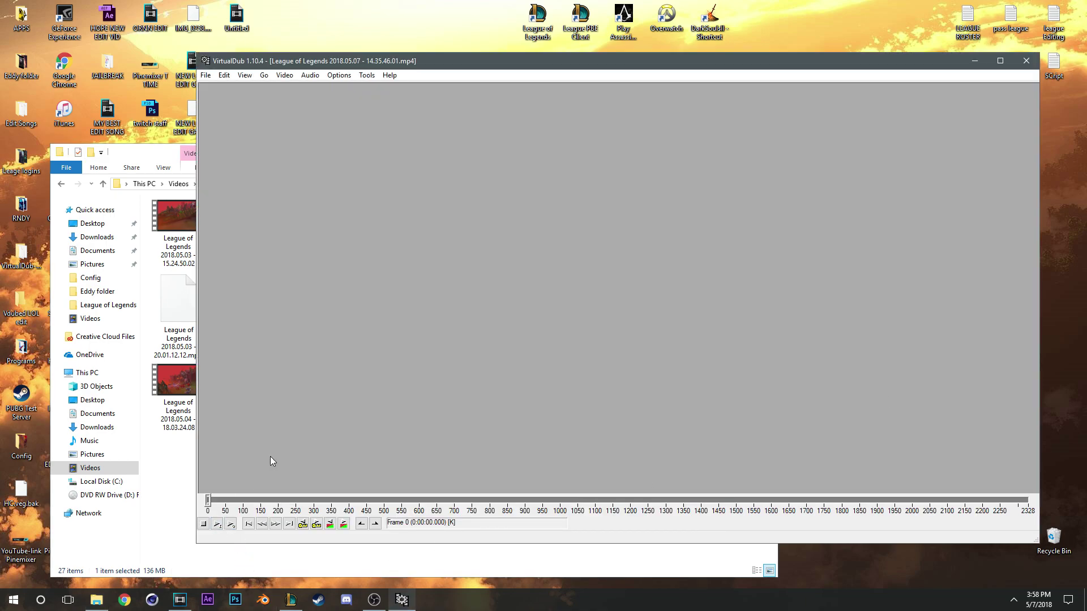
- Shrink the video preview and play the clip from several points past the middle of its timeline
right_click(312, 407)
left_click(336, 473)
left_click_drag(208, 499, 669, 508)
key("space")
left_click(753, 500)
key("space")
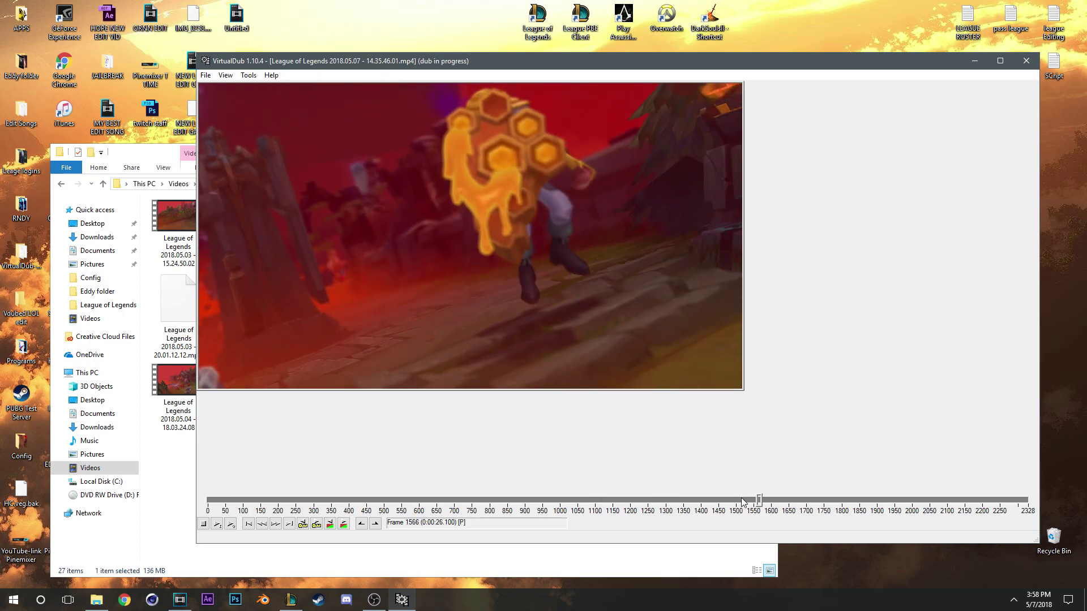
- Play through the clip and select frames 1474 to 2091 as the range for export
left_click(718, 501)
key("space")
left_click(204, 525)
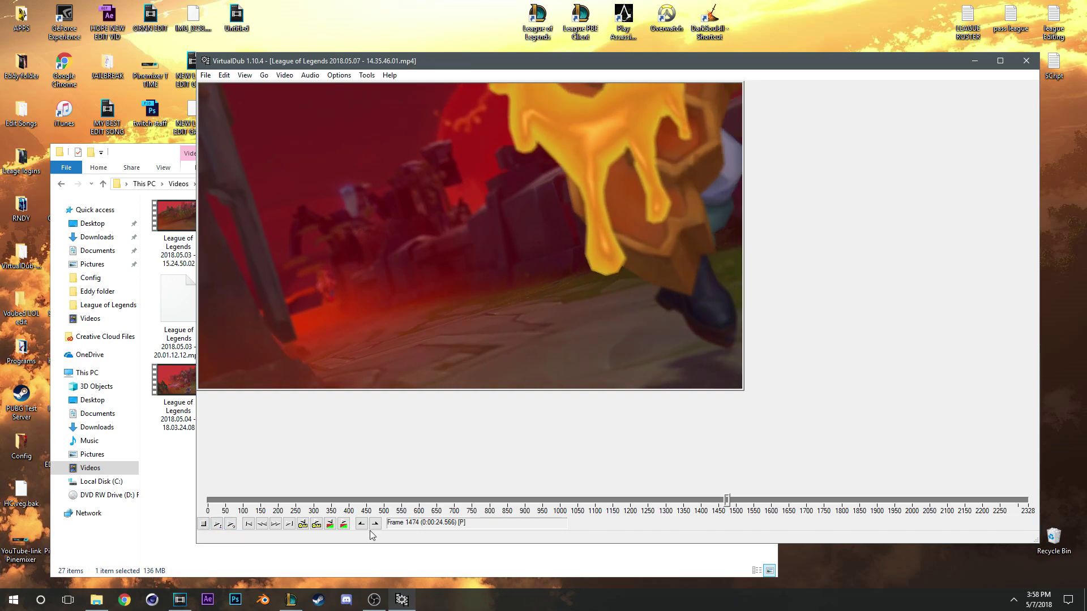
left_click(229, 525)
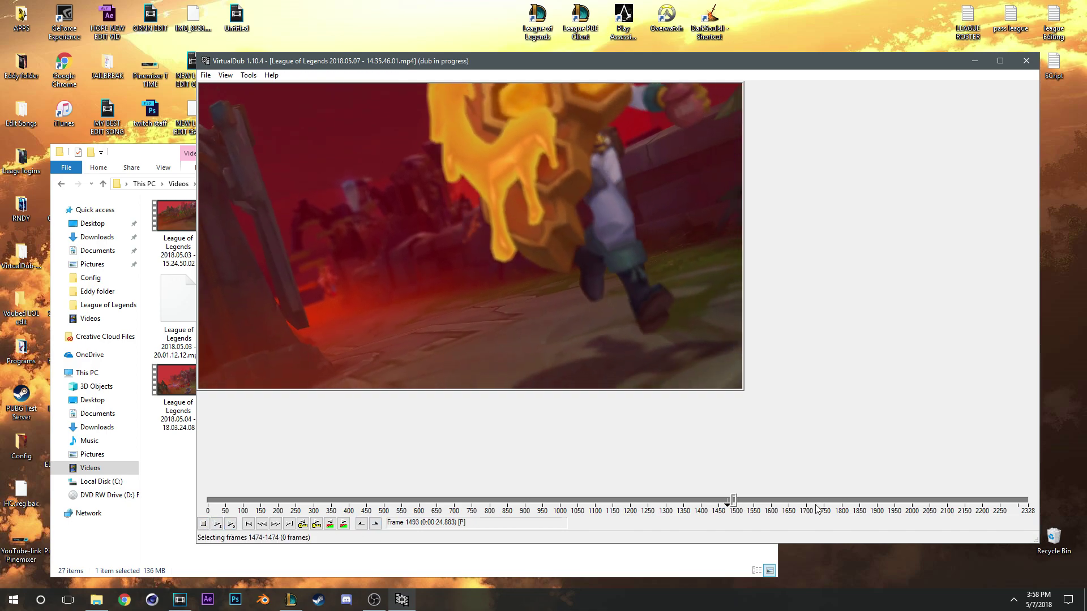
left_click(915, 501)
left_click(330, 523)
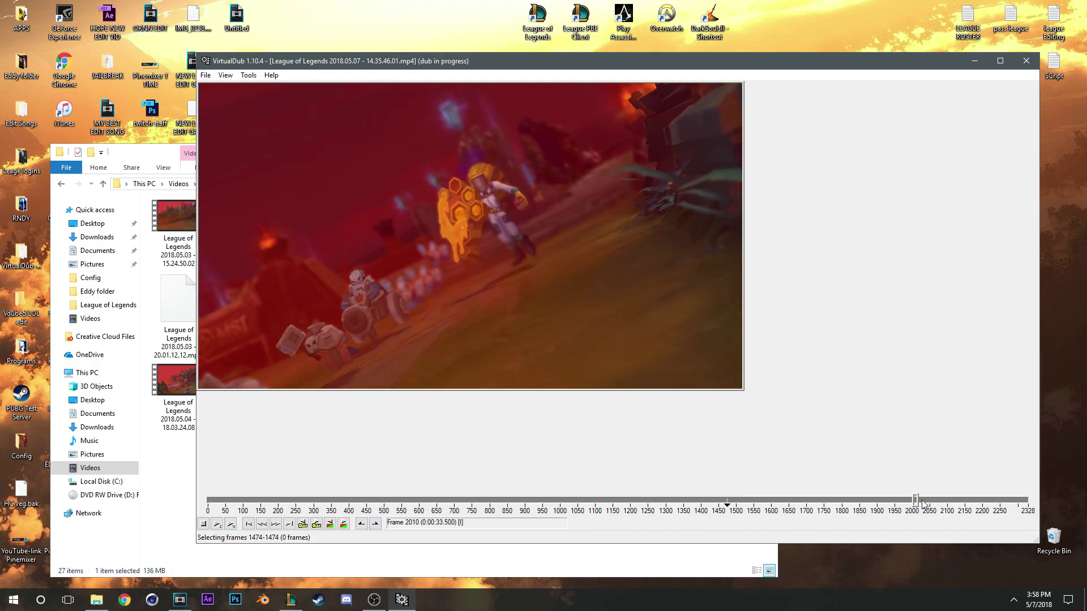
left_click(360, 524)
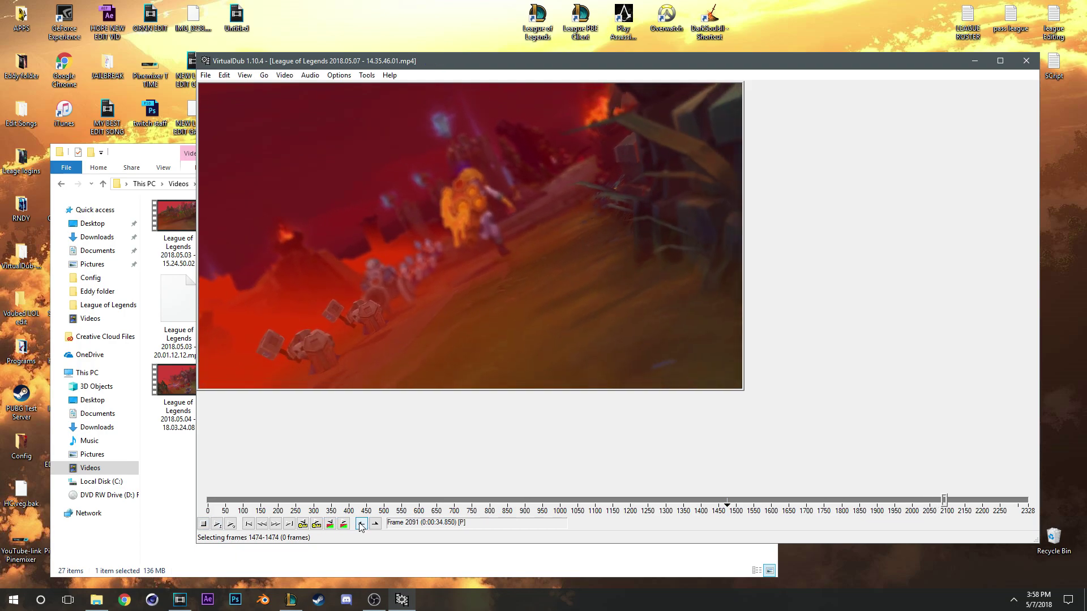
left_click(375, 524)
- Try to save the selected frame range as an AVI file
left_click(205, 76)
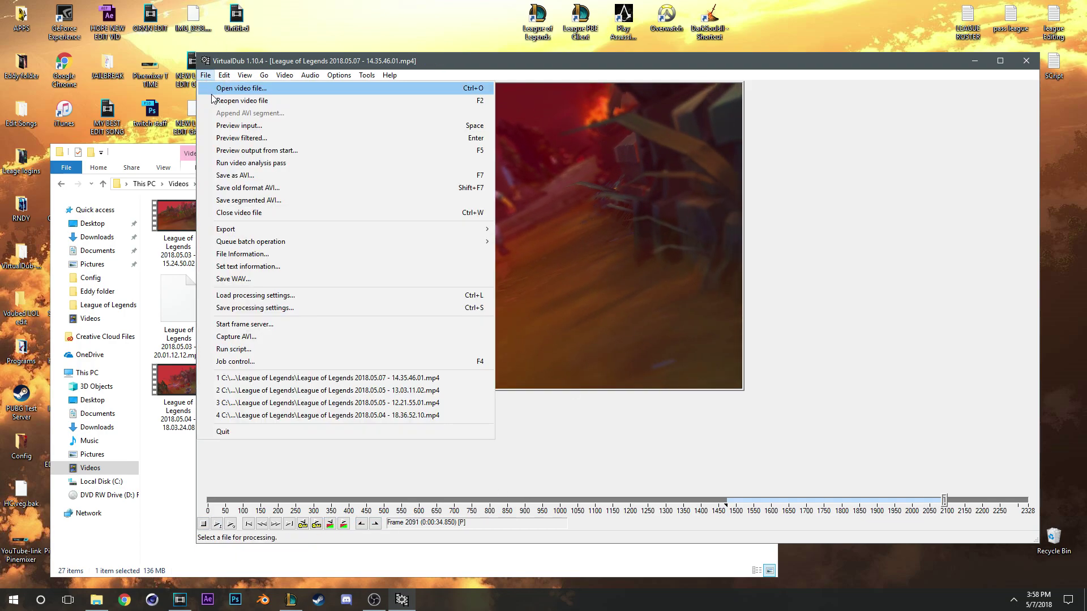
left_click(252, 180)
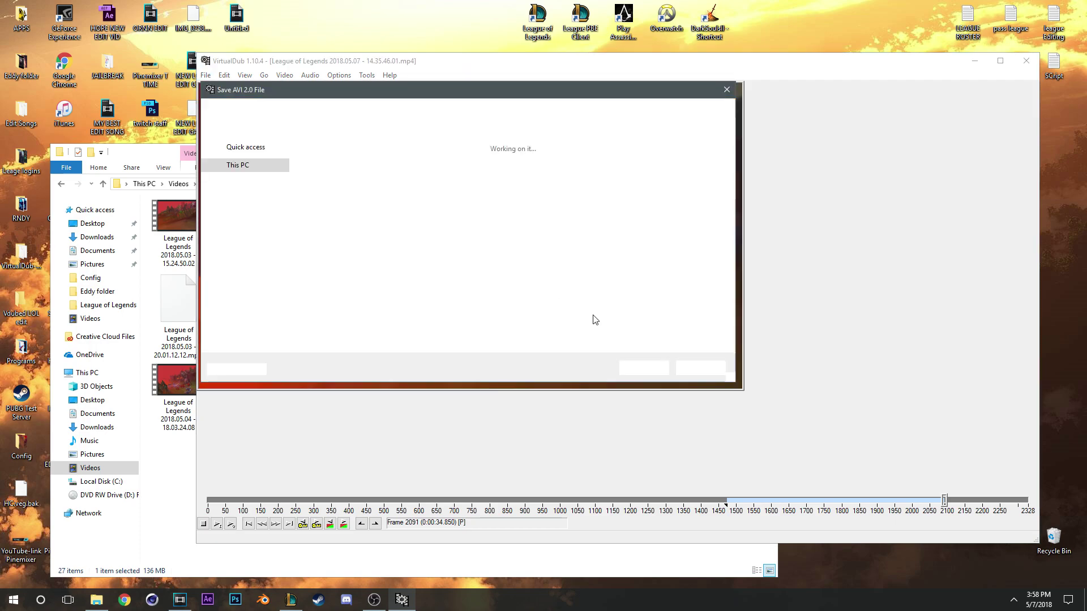
left_click(637, 369)
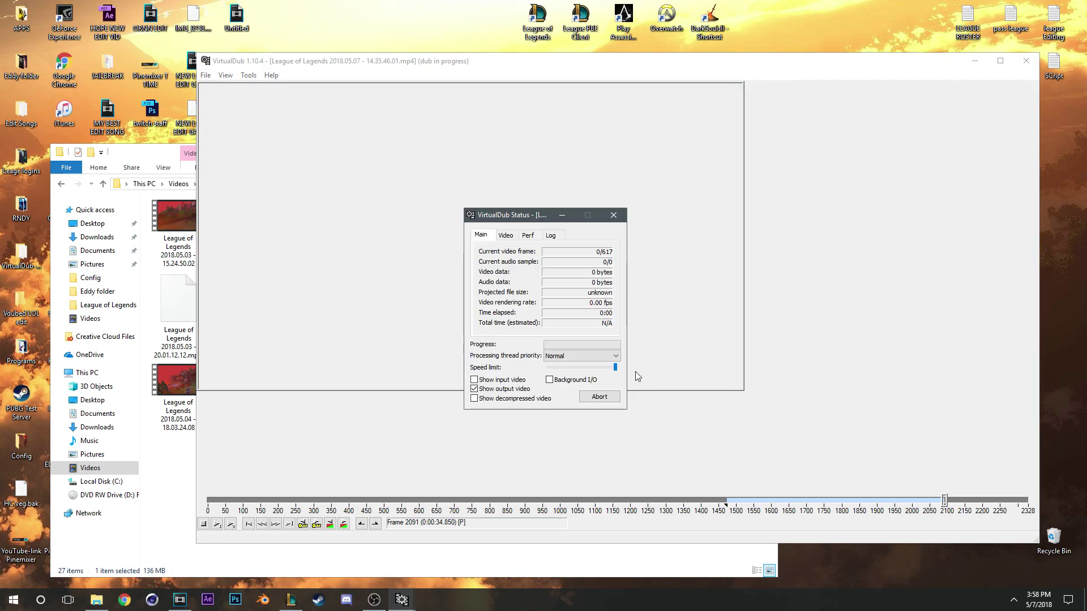
left_click(599, 398)
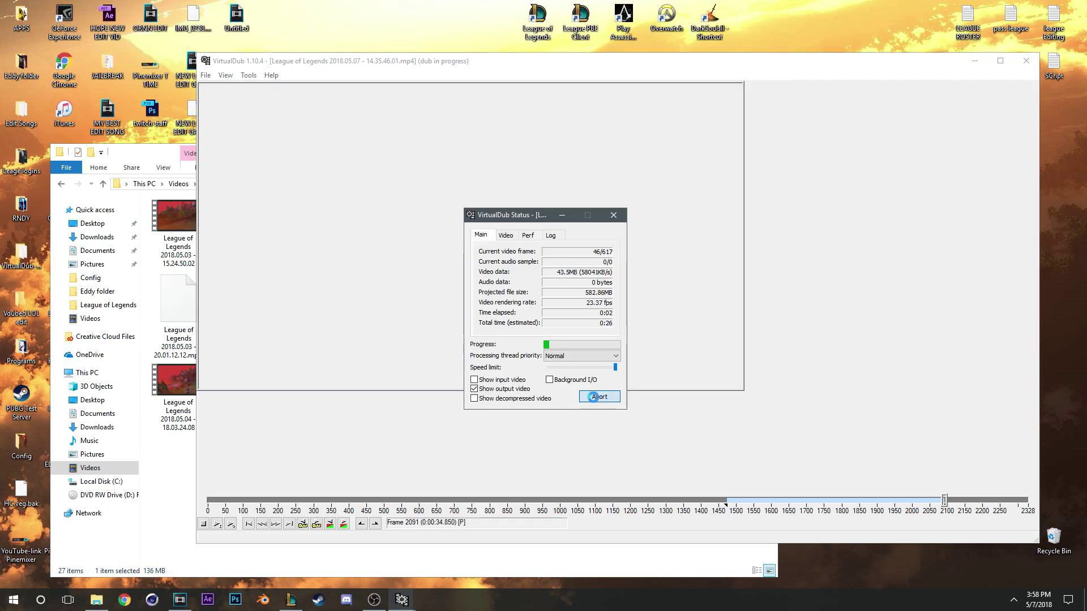
left_click(539, 335)
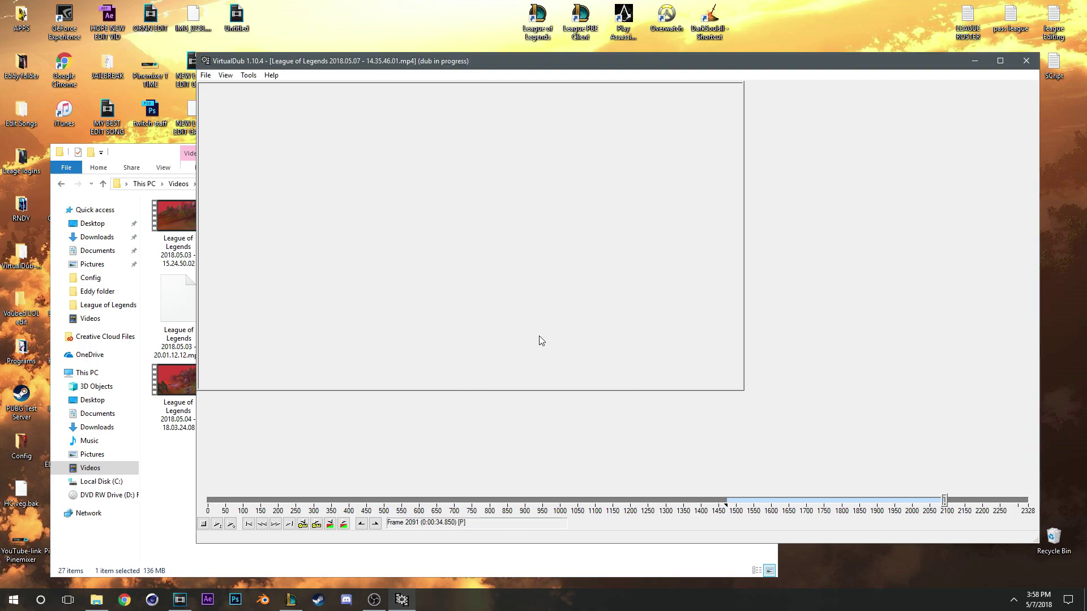
- Close VirtualDub and the League of Legends recordings folder, and switch to Vegas Pro
left_click(1025, 64)
double_click(564, 390)
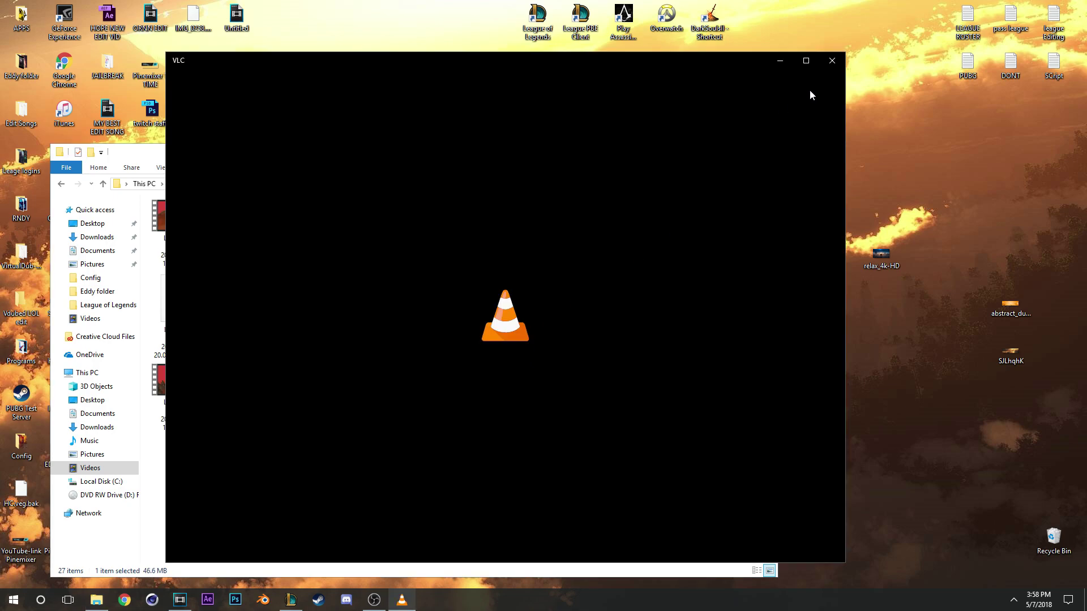
key("alt+F4")
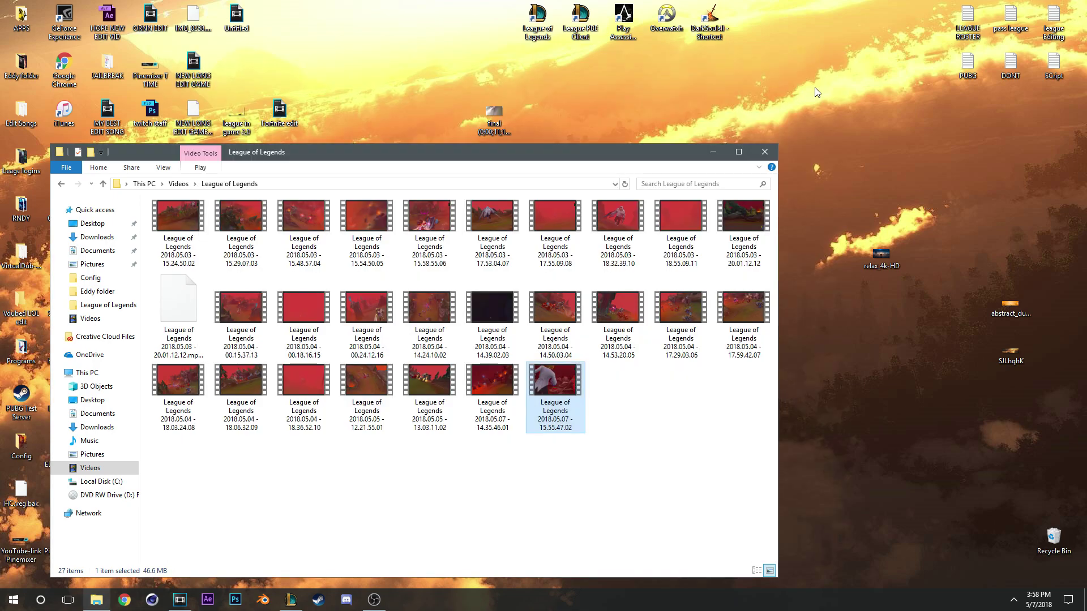
left_click(766, 152)
left_click(181, 599)
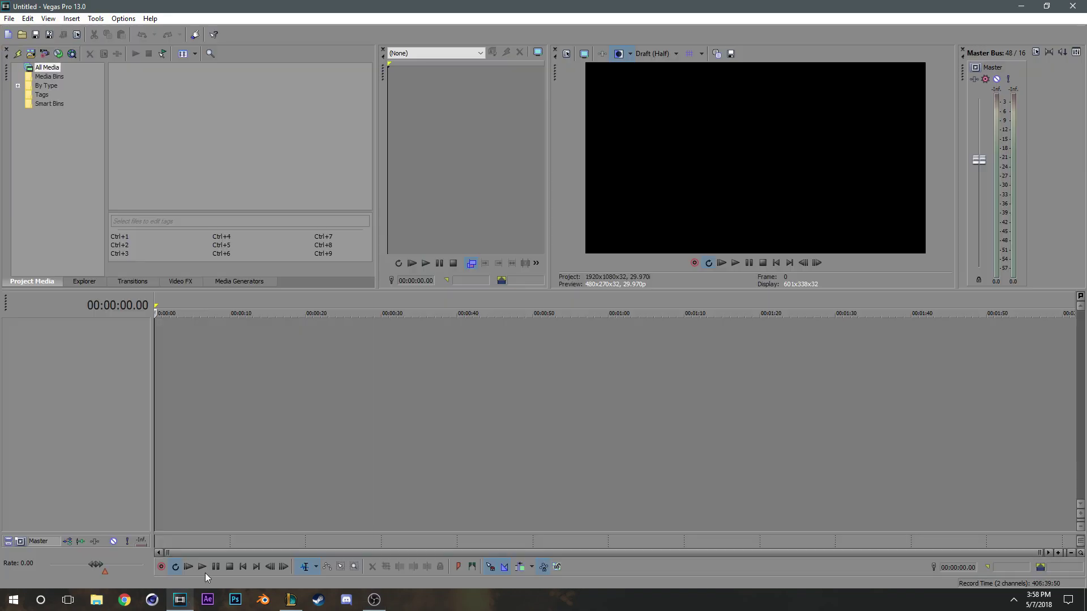
- Add the XXXTentacion Hate Will Never Win song from the Edit Songs folder to the start of the timeline
left_click(1016, 7)
double_click(8, 117)
left_click(195, 341)
left_click_drag(194, 343, 158, 358)
- Cut away the song's opening up to about 00:00:23 and move the remainder to the start of the timeline
left_click(278, 405)
key("space")
scroll(368, 381, "up", 3)
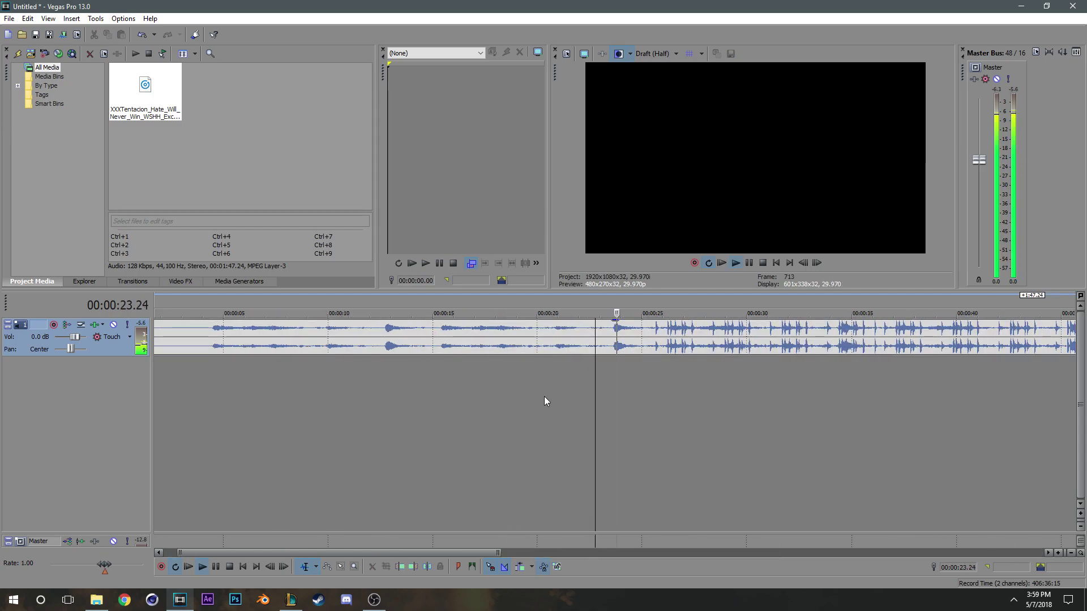
left_click(605, 368)
key("s")
left_click(586, 335)
key("Delete")
left_click_drag(641, 354, 221, 380)
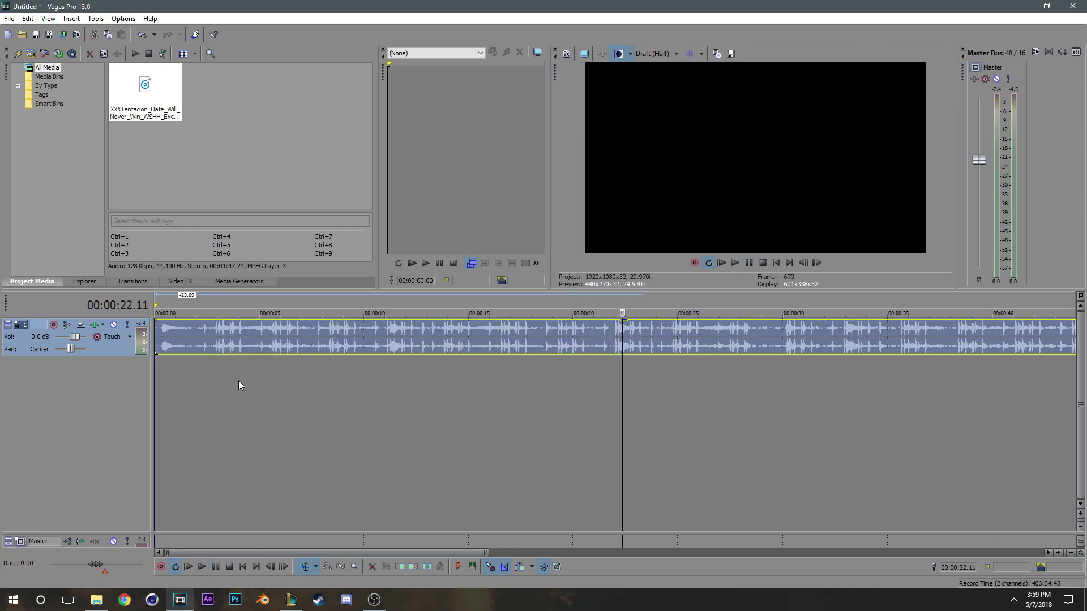
- Split the song at about 00:00:04 and delete everything after the split
left_click(239, 381)
left_click(243, 381)
key("s")
left_click(278, 346)
key("Delete")
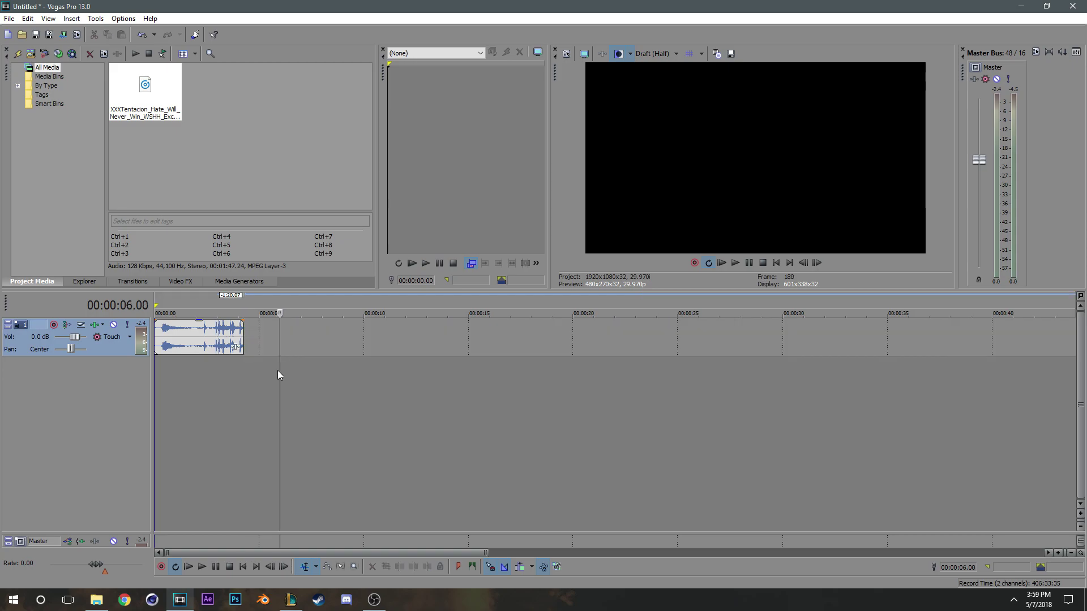
- Set the playback rate to .50 and play the shortened song from the start of the timeline
scroll(211, 395, "up", 5)
left_click(158, 385)
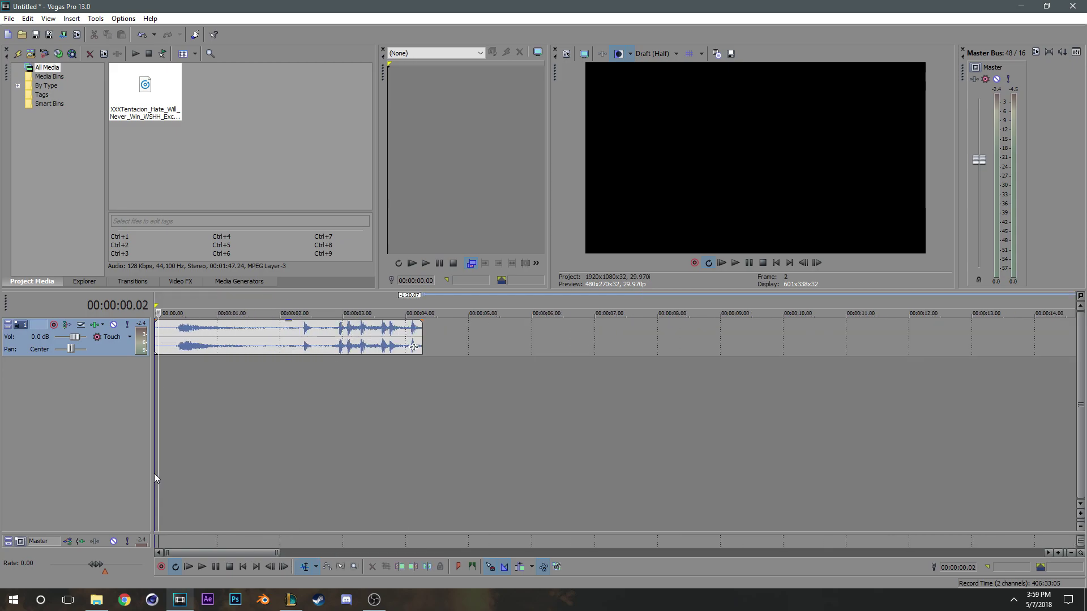
double_click(29, 564)
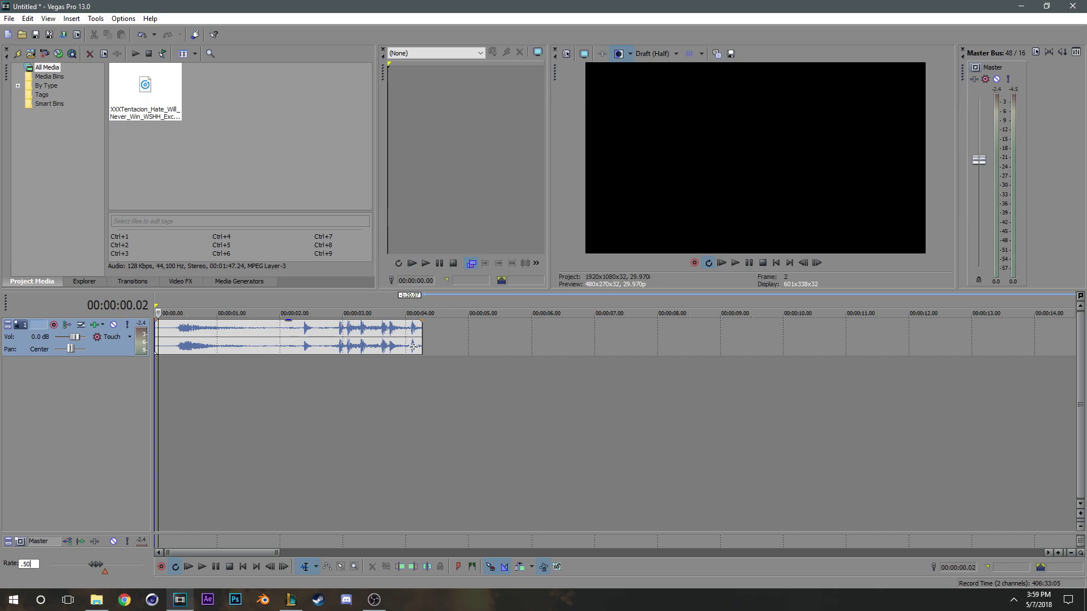
key("Return")
key("space")
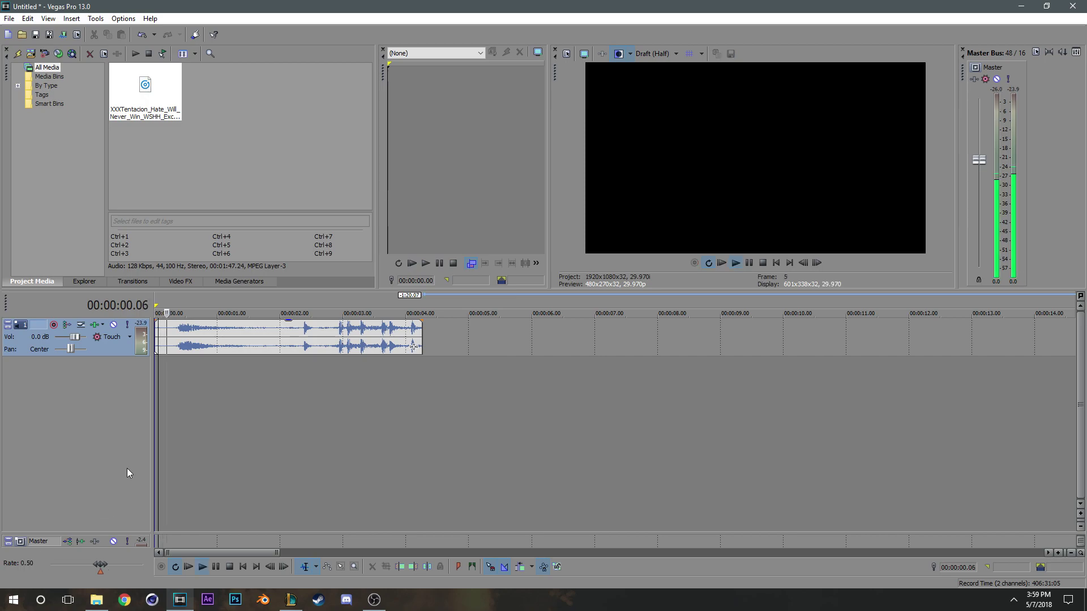
- Place eight timeline markers on the song's beats while it plays at half speed
left_click(157, 416)
key("m")
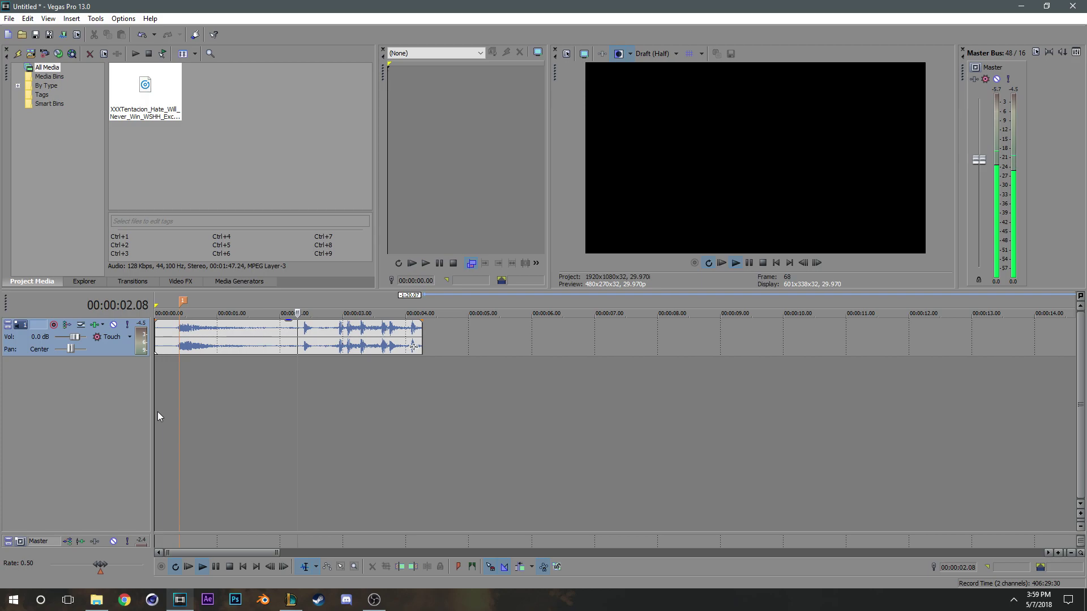
key("m")
key("m")
key("m")
key("m")
key("m")
key("m")
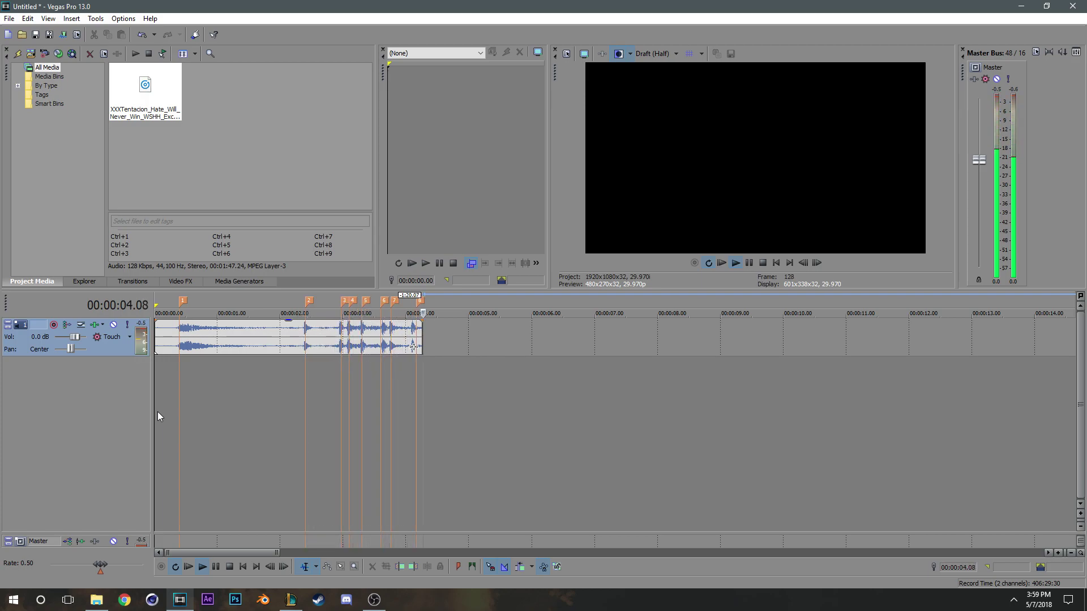
- Stop playback and make a time selection from marker 2 to about marker 3
key("Up")
key("space")
left_click(354, 392)
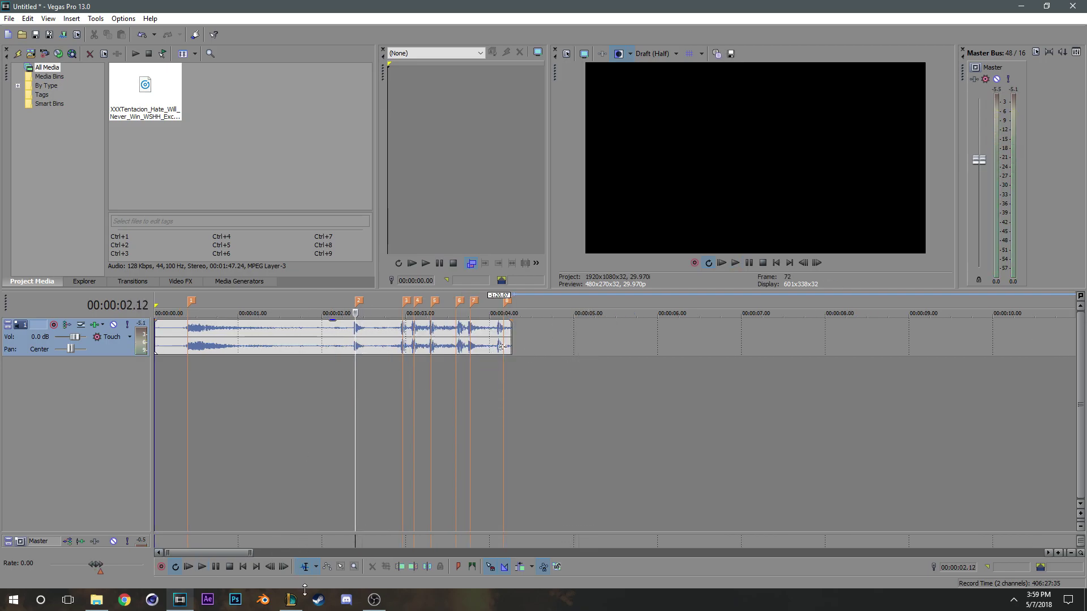
left_click_drag(355, 395, 407, 402)
- Add the Singed Run clip from the Config folder to a new video track, starting at marker 2
left_click(105, 605)
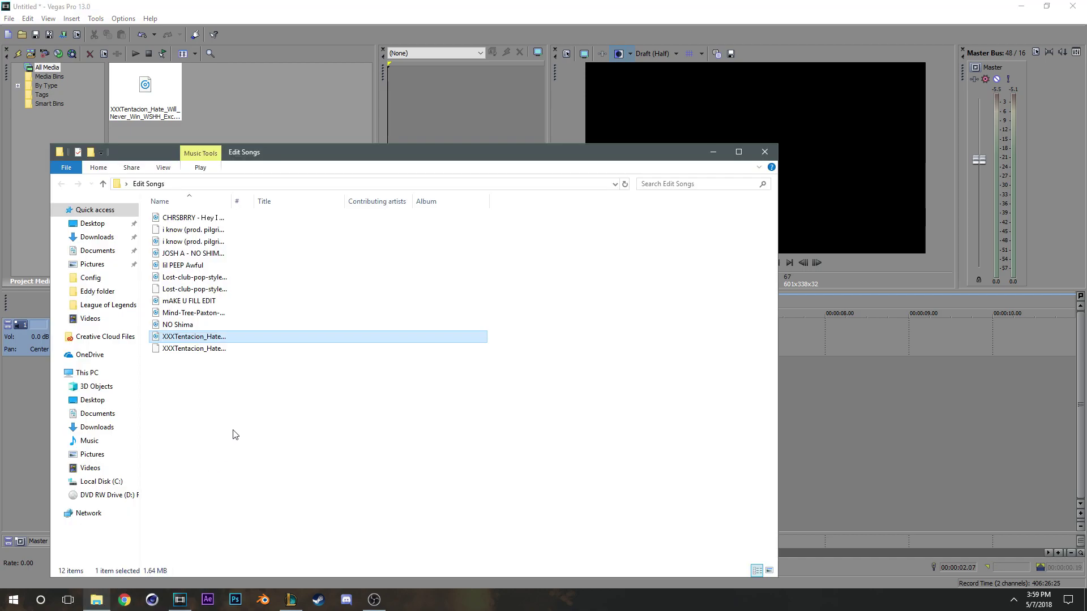
left_click(764, 151)
left_click(179, 600)
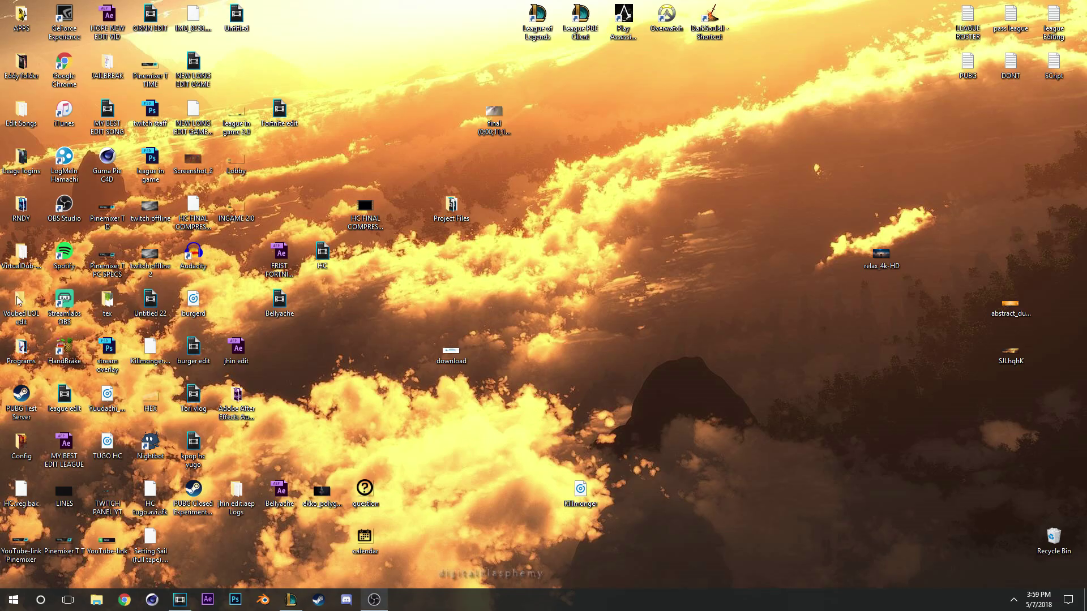
double_click(23, 447)
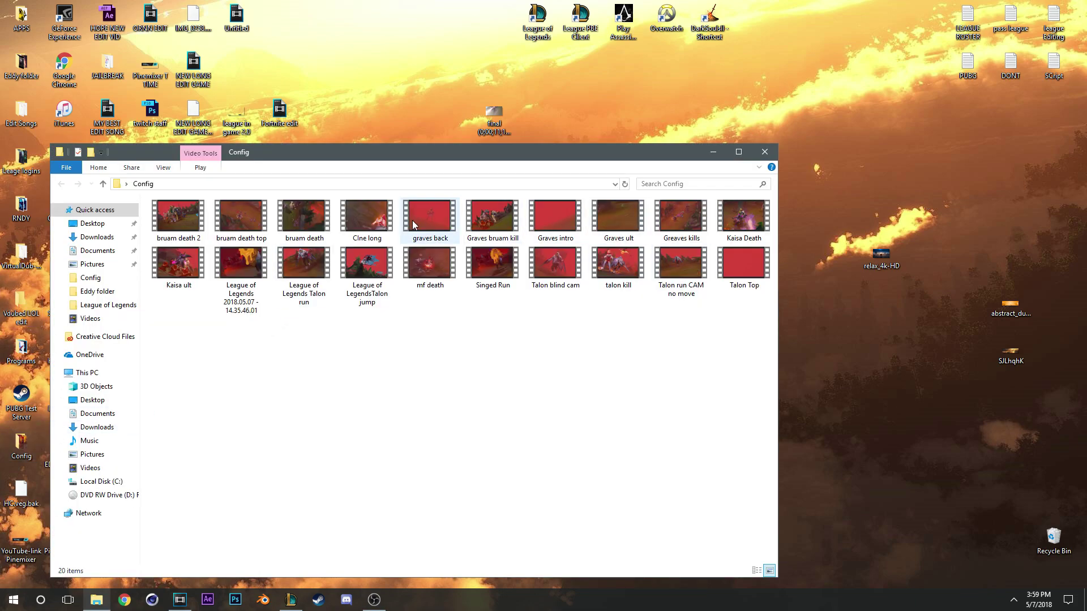
left_click_drag(494, 276, 363, 402)
left_click(620, 236)
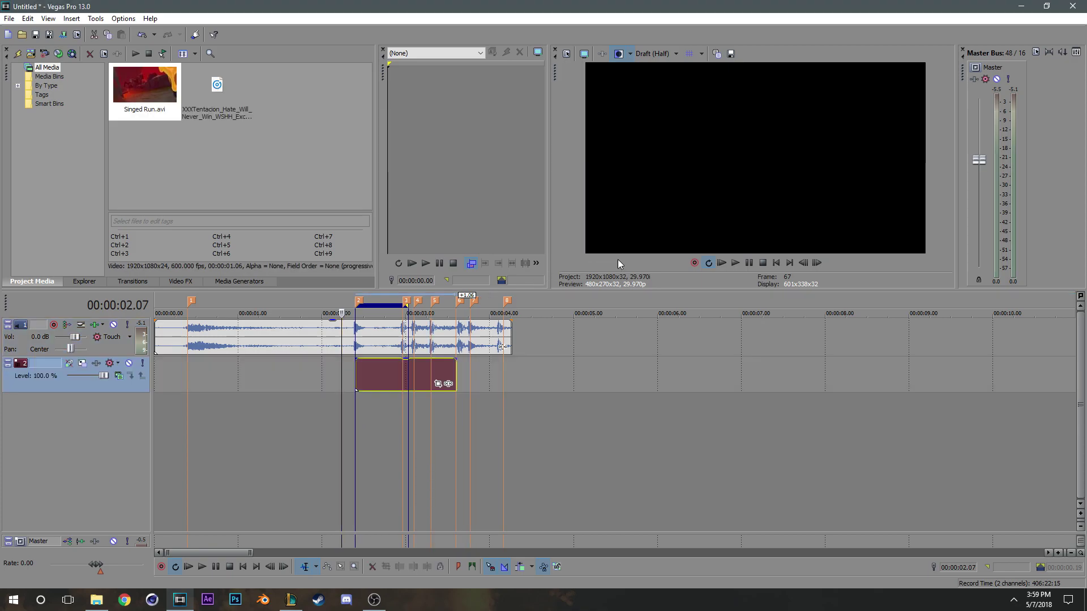
- Preview the Singed Run clip, then cut off its opening footage and trim it to fit between markers 2 and 3
scroll(385, 425, "up", 5)
left_click_drag(182, 555, 194, 554)
left_click(266, 424)
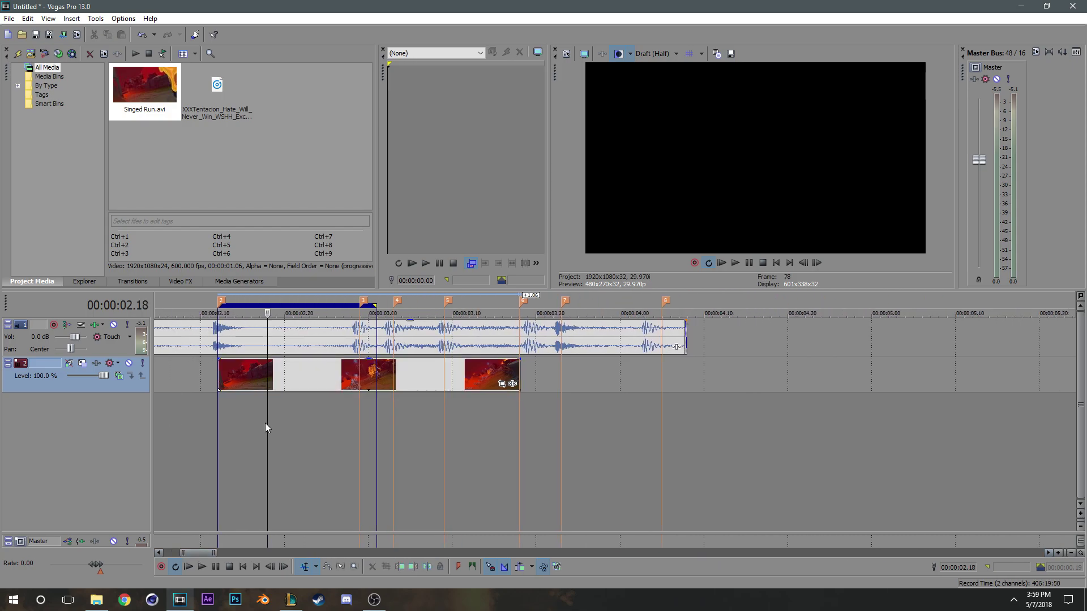
key("space")
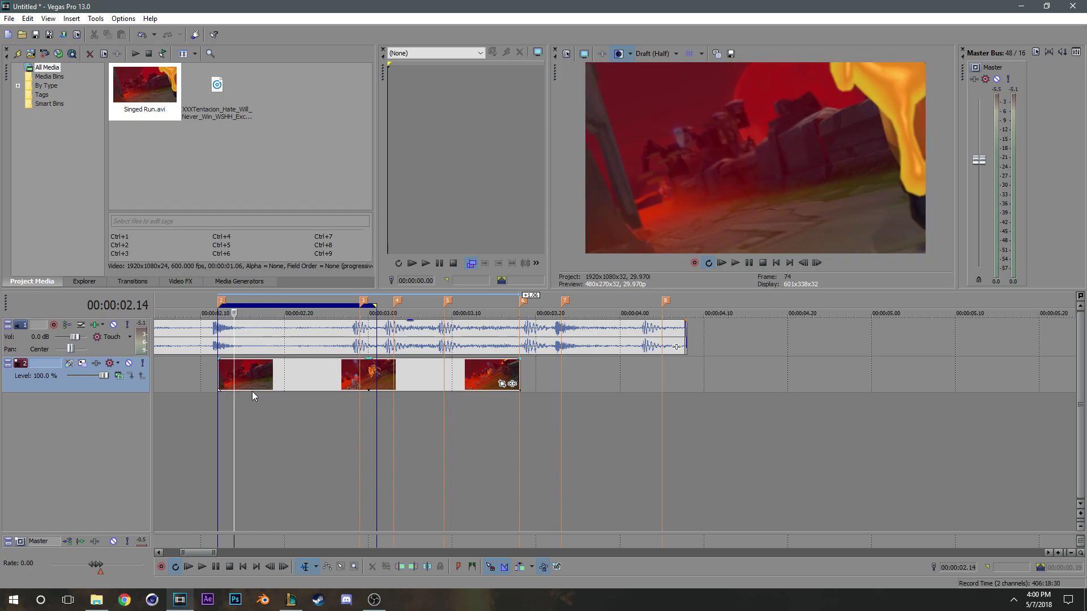
mouse_move(252, 375)
left_mouse_down()
mouse_move(290, 382)
mouse_move(253, 385)
left_mouse_up()
left_click_drag(493, 374, 359, 375)
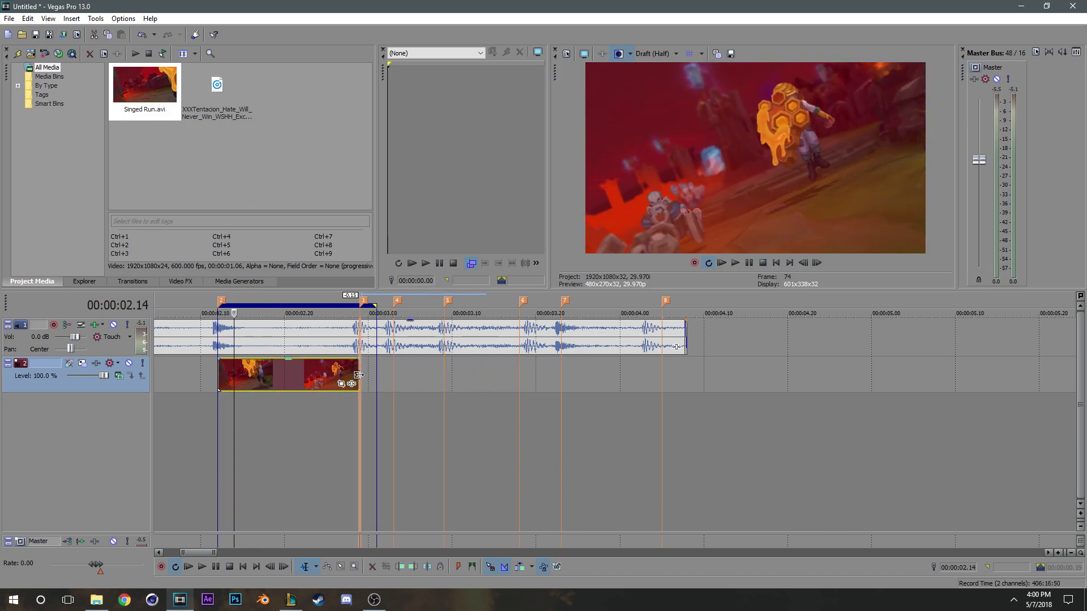
- Change an option in the Singed Run clip's event properties and apply it
right_click(284, 376)
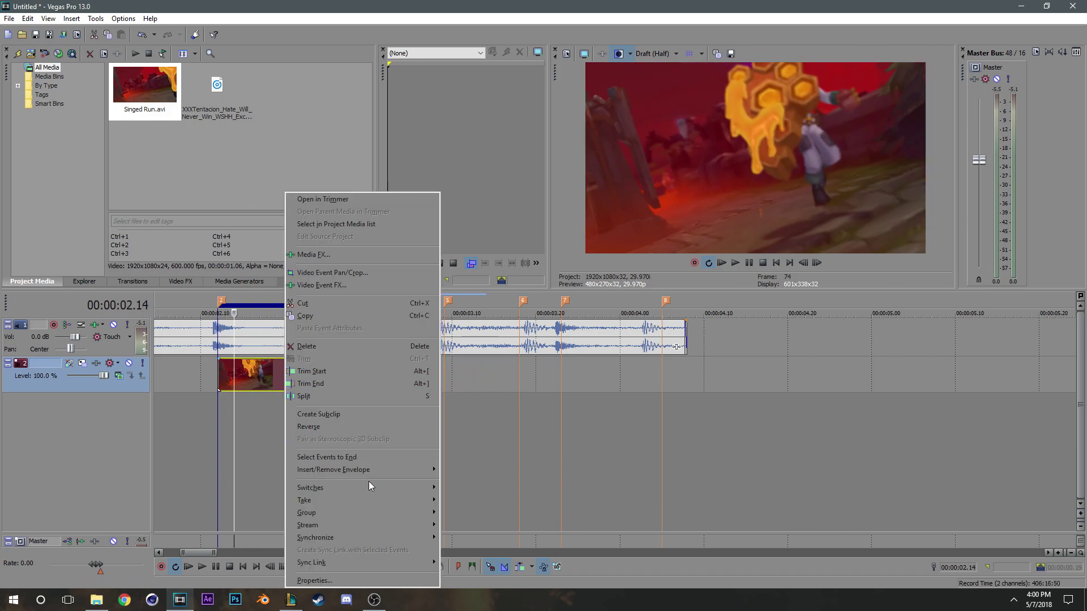
left_click(395, 580)
left_click(457, 235)
left_click(580, 408)
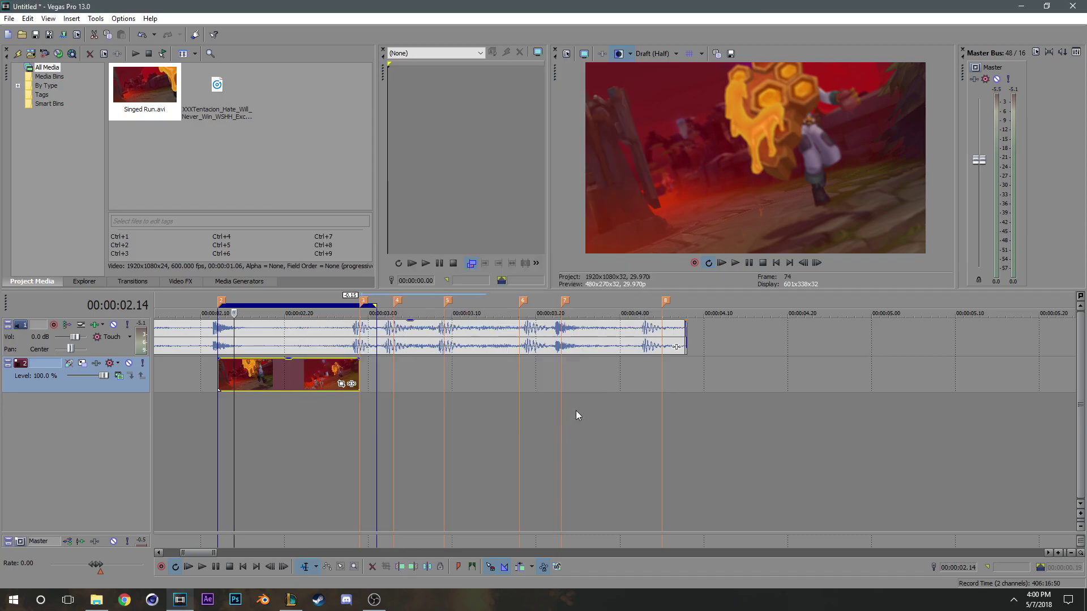
- Insert a velocity envelope on the Singed Run clip
right_click(316, 386)
left_click(387, 458)
right_click(297, 375)
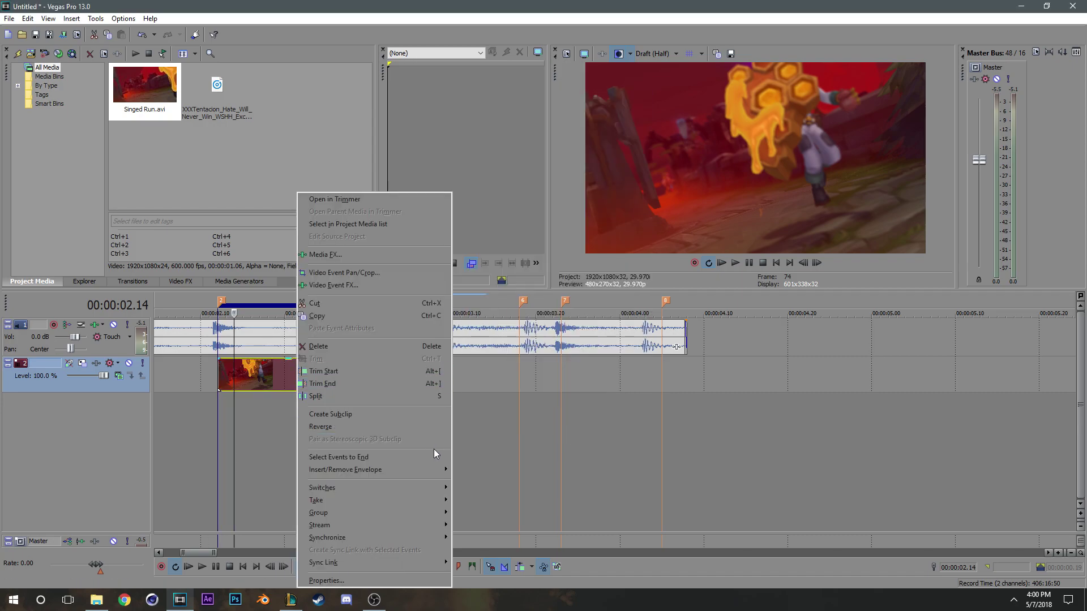
mouse_move(437, 470)
left_click(473, 471)
- Add two points to the Singed Run clip's velocity envelope, one shortly after marker 2 and one shortly before marker 3
scroll(321, 447, "up", 4)
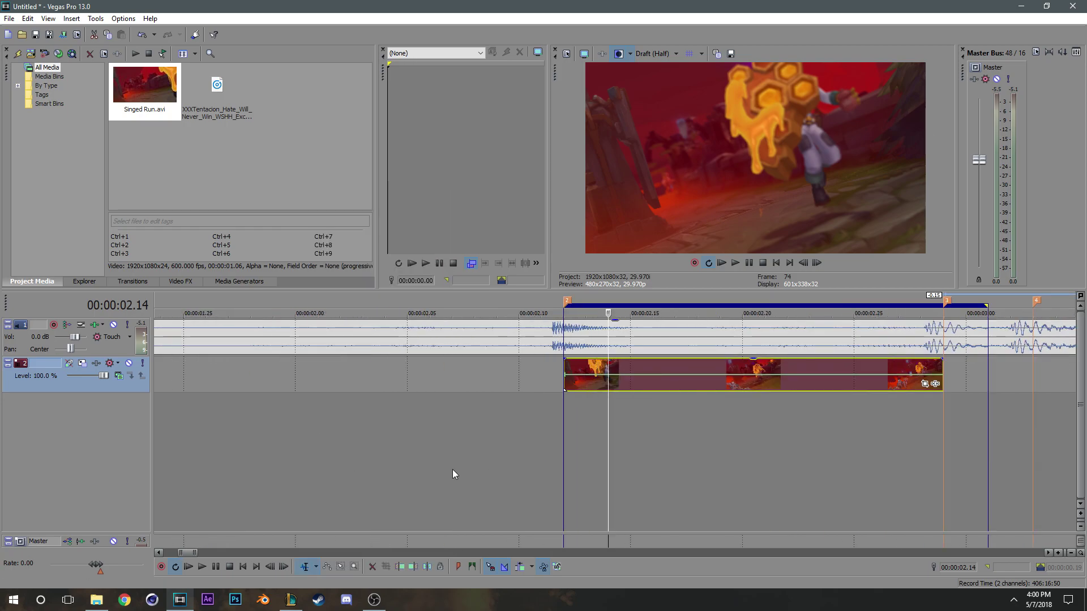
scroll(367, 462, "right", 4)
scroll(367, 462, "right", 2)
left_click(375, 463)
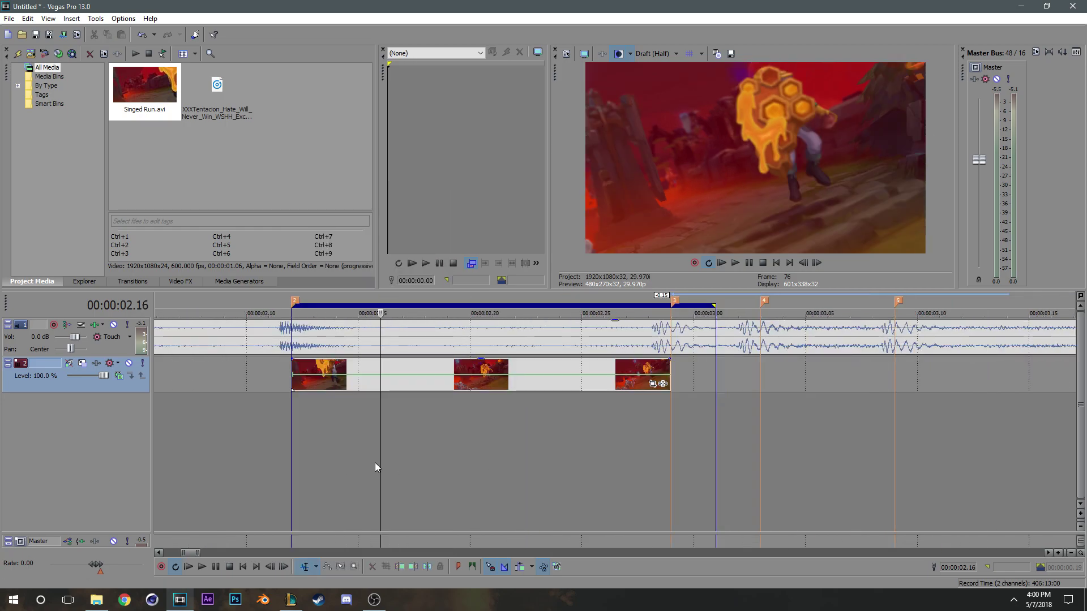
right_click(373, 378)
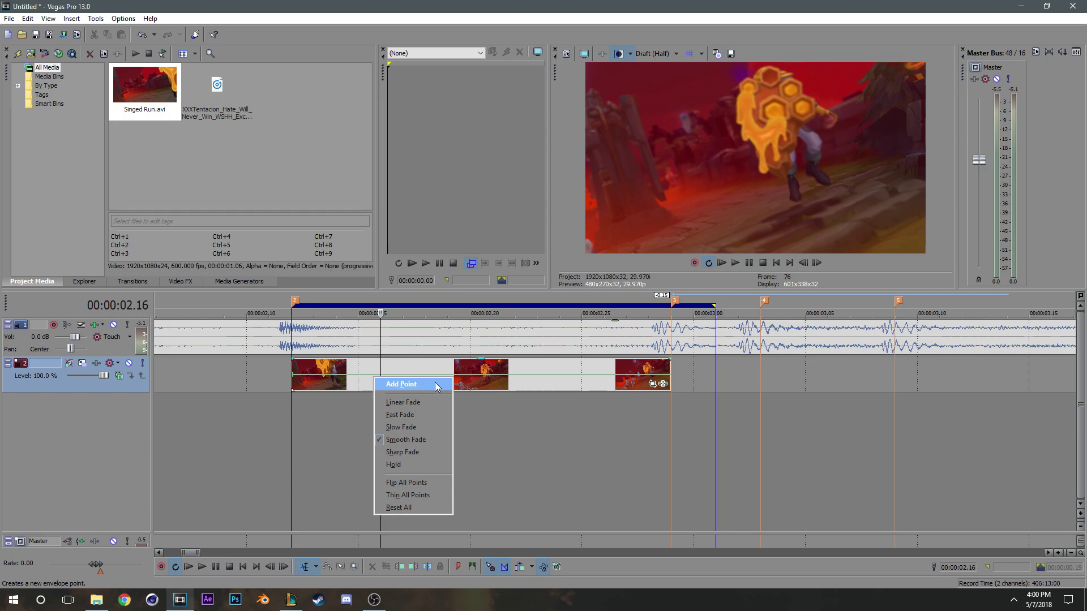
left_click(385, 386)
right_click(622, 384)
left_click(624, 384)
- Raise the start and end of the Singed Run clip's velocity envelope to the top of the event
right_click(666, 375)
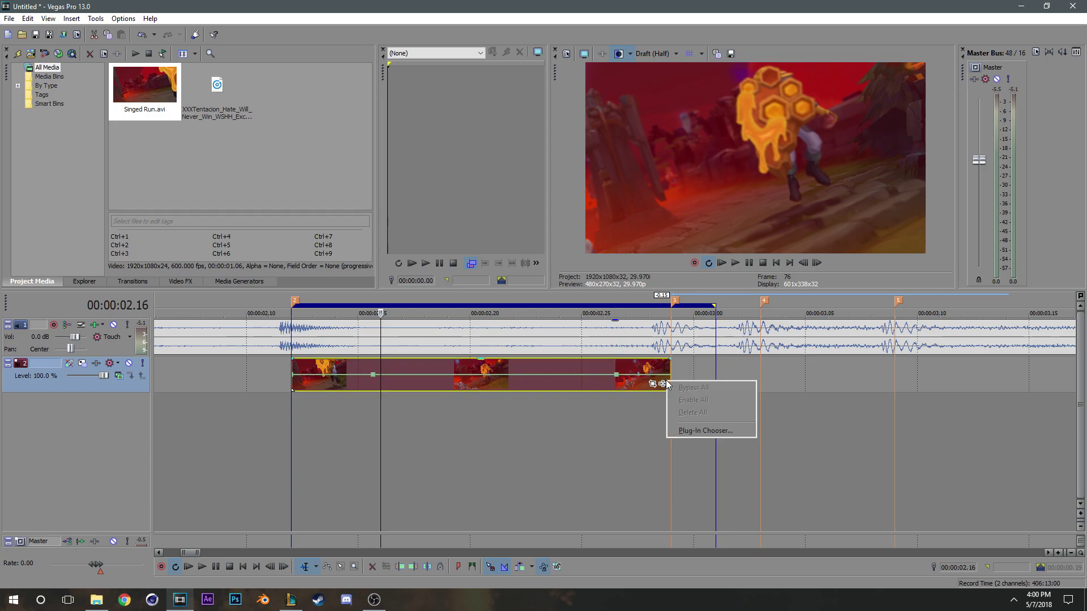
left_click(675, 382)
left_click_drag(667, 375, 669, 359)
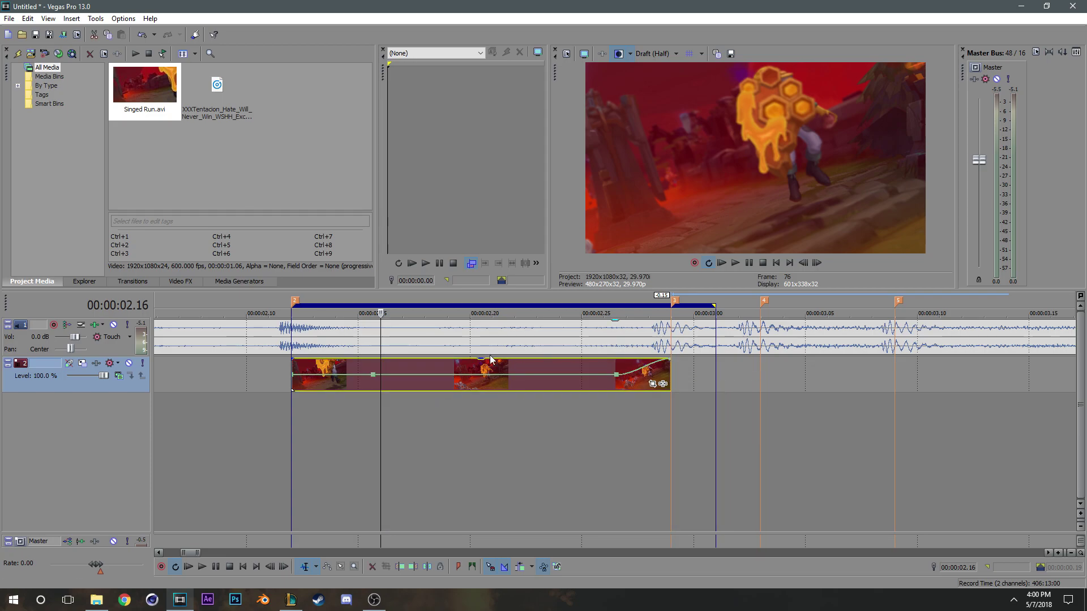
left_click_drag(291, 380, 292, 360)
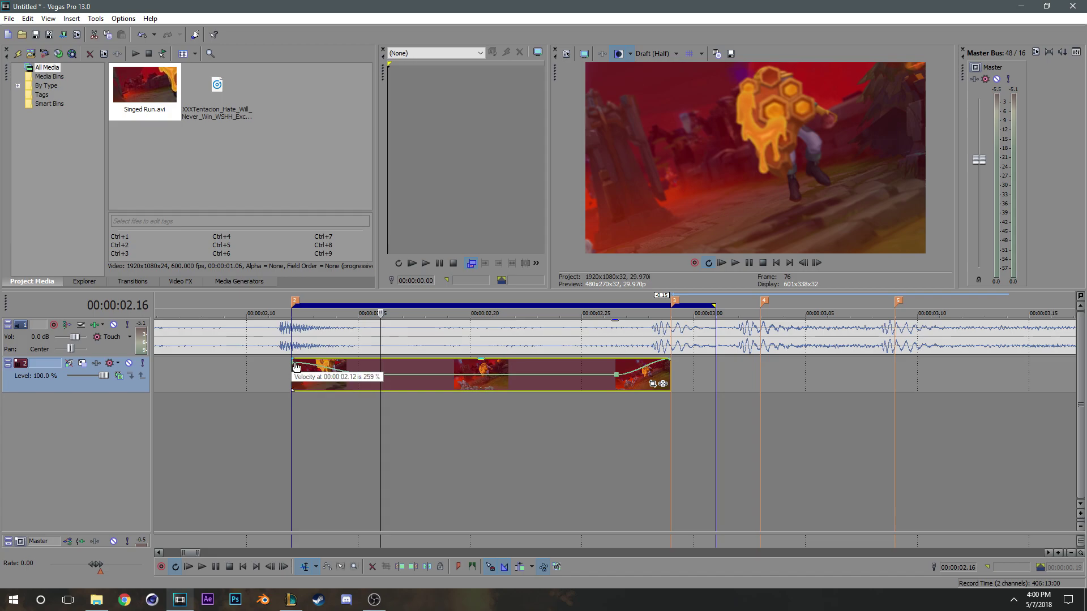
- Give the opening velocity ramp a curve that drops quickly and then flattens, and set the closing ramp to Slow Fade
right_click(318, 364)
left_click(335, 388)
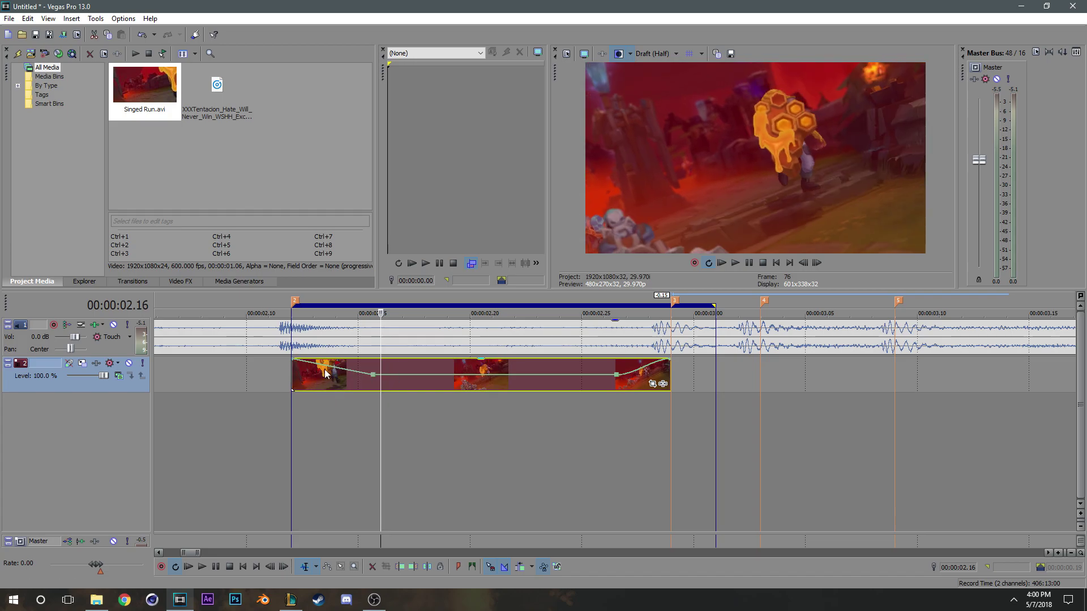
right_click(328, 365)
left_click(356, 415)
right_click(640, 370)
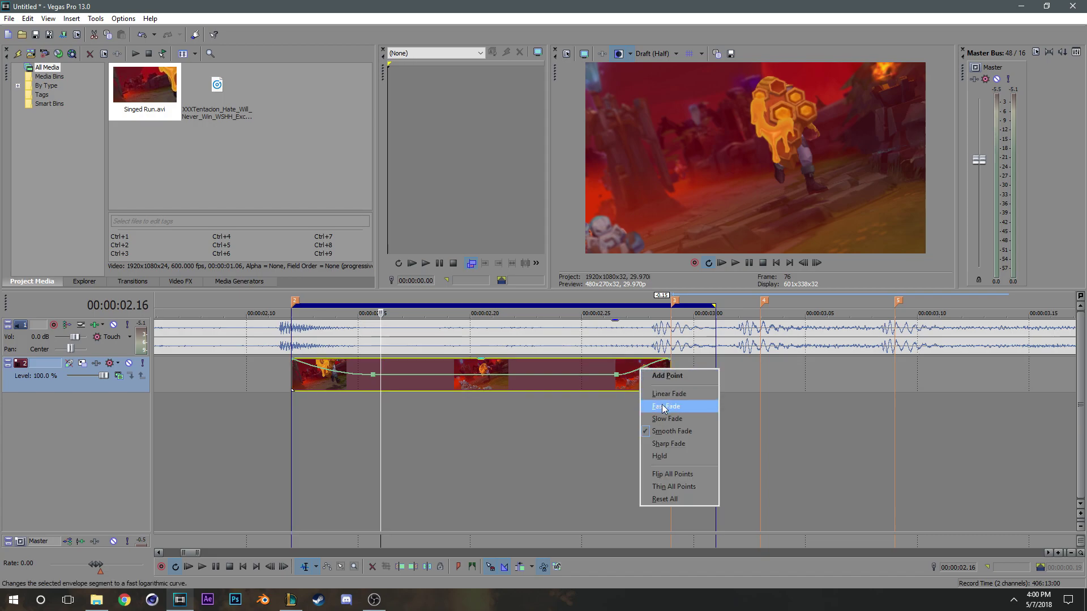
left_click(664, 407)
right_click(634, 371)
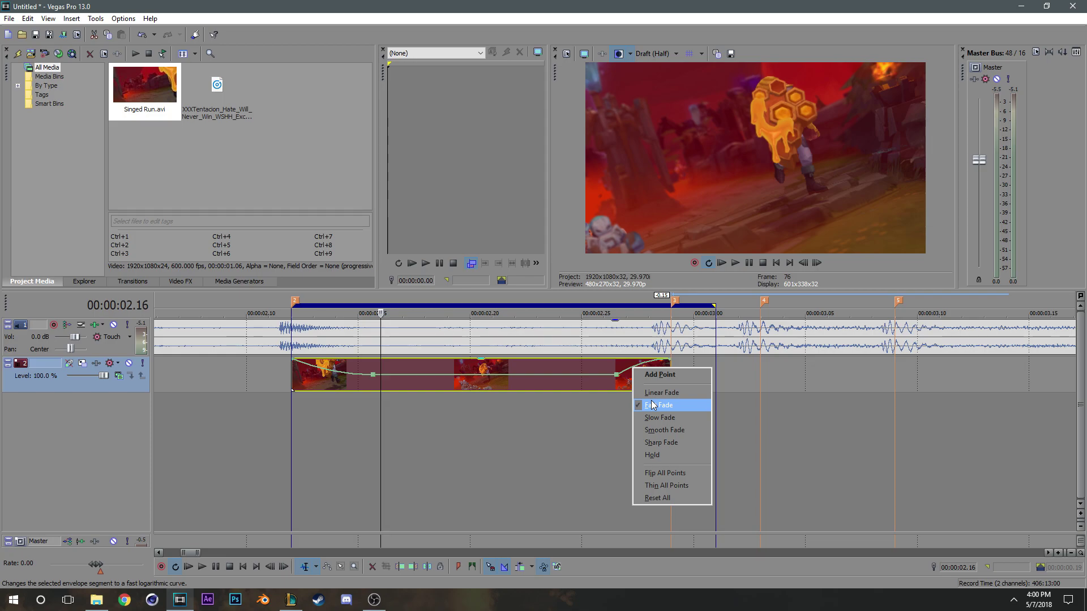
left_click(651, 417)
- Lower the two inner velocity points to the same slow value so the clip's middle section runs at constant reduced speed
right_click(618, 374)
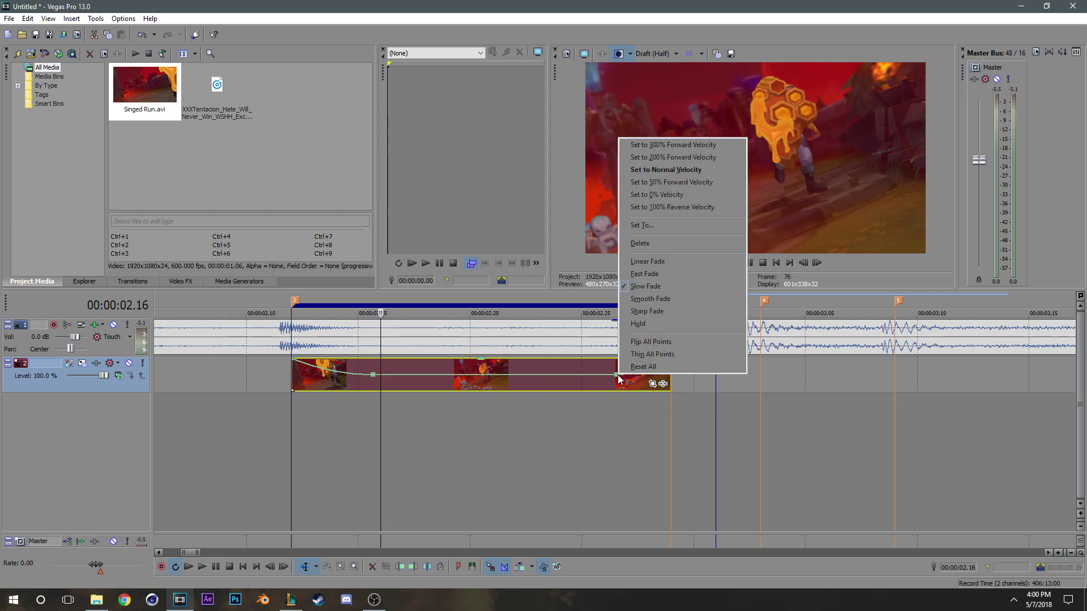
left_click(635, 260)
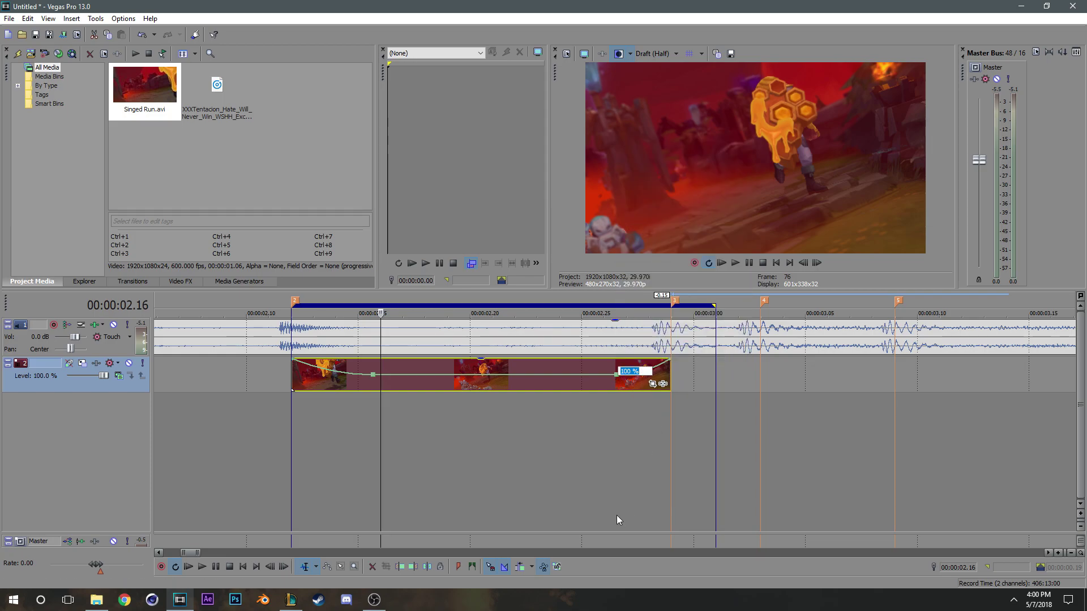
left_click(625, 487)
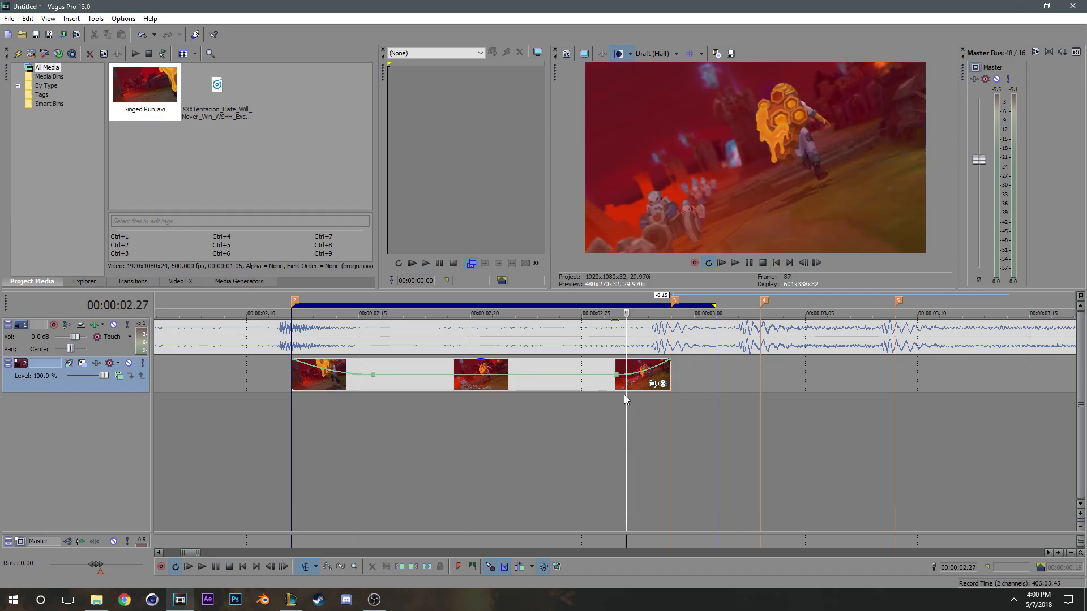
right_click(617, 372)
left_click(638, 241)
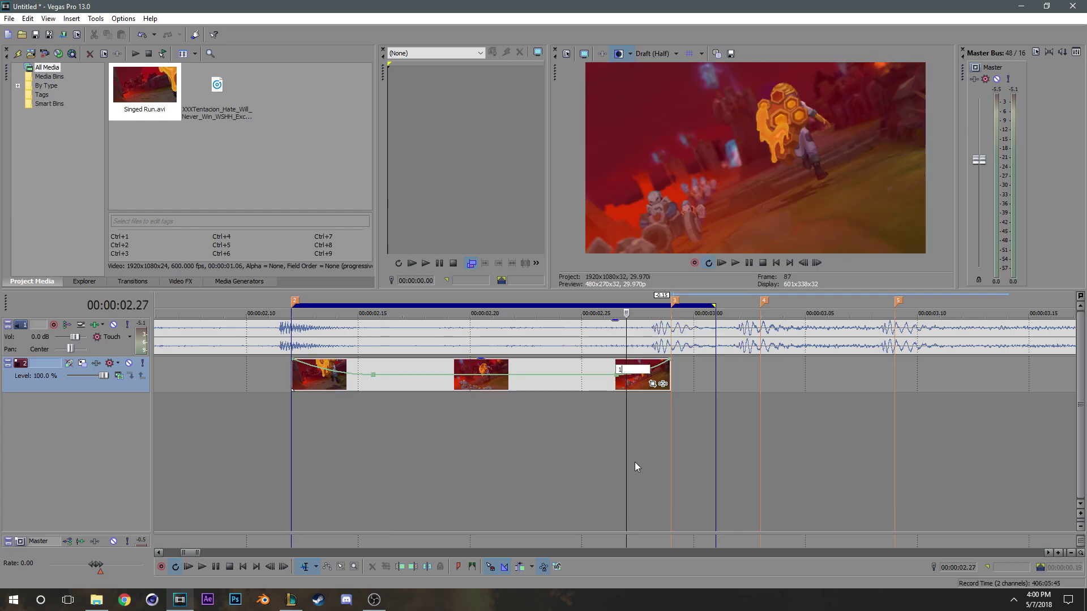
right_click(372, 375)
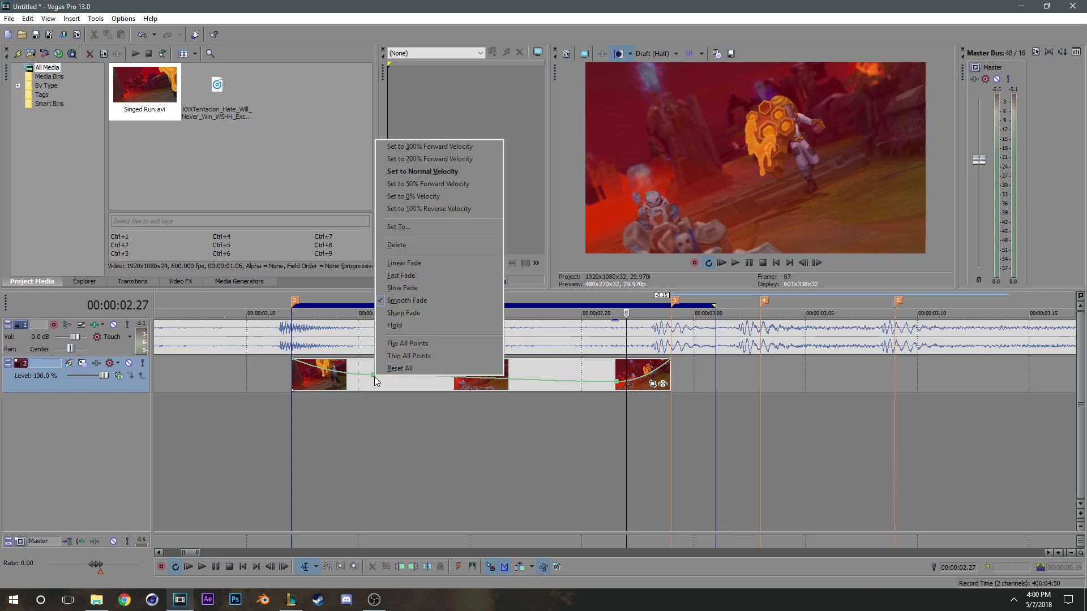
left_click(414, 225)
right_click(374, 391)
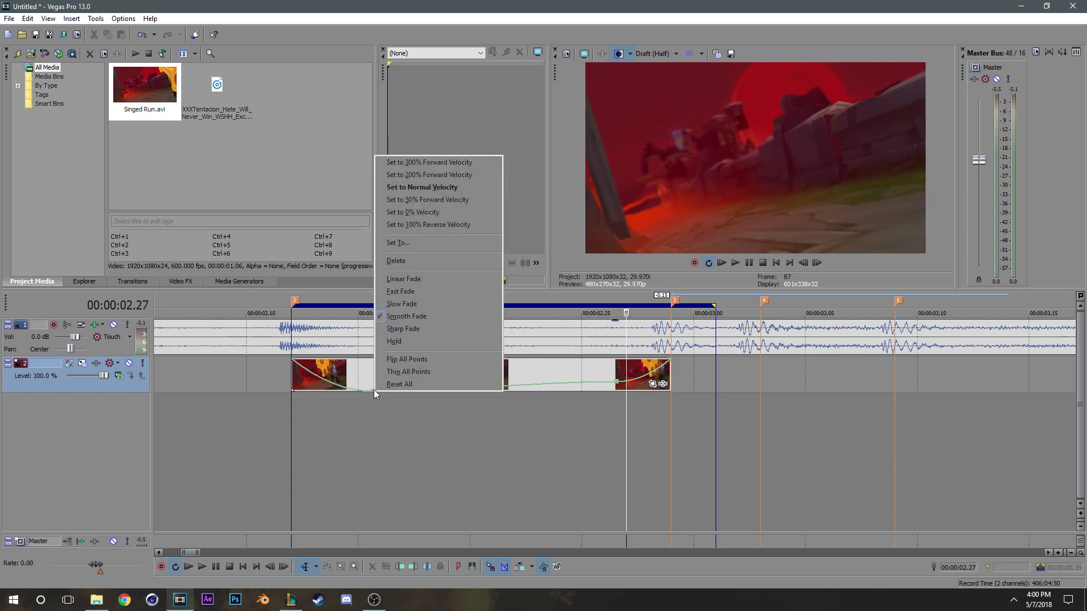
left_click(398, 242)
left_click(404, 442)
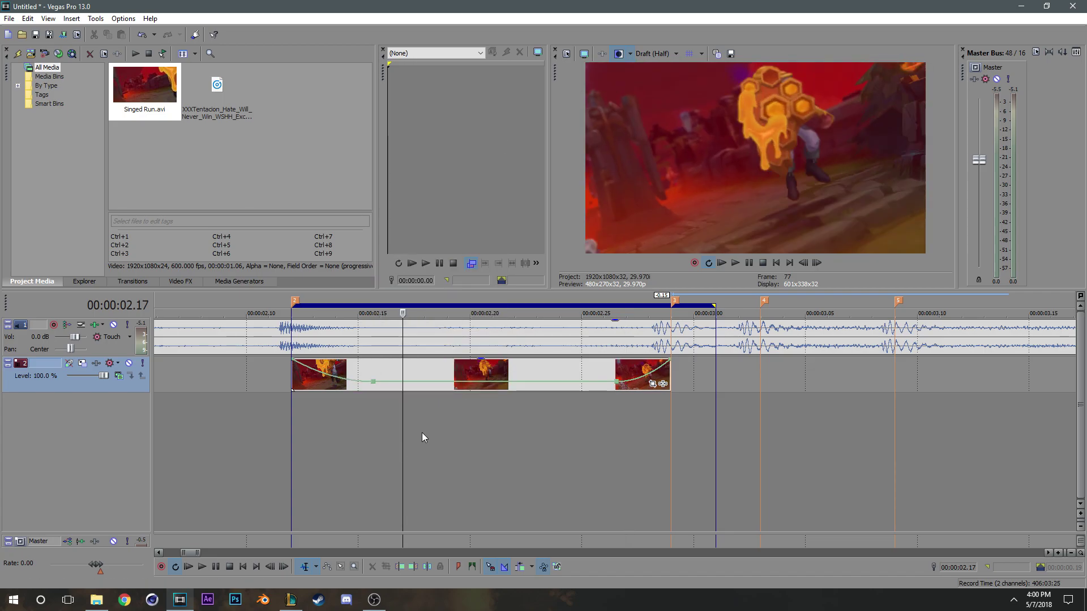
- Preview the clip, then move the second inner velocity point earlier to about 00:00:02.24 for a longer closing ramp
double_click(708, 453)
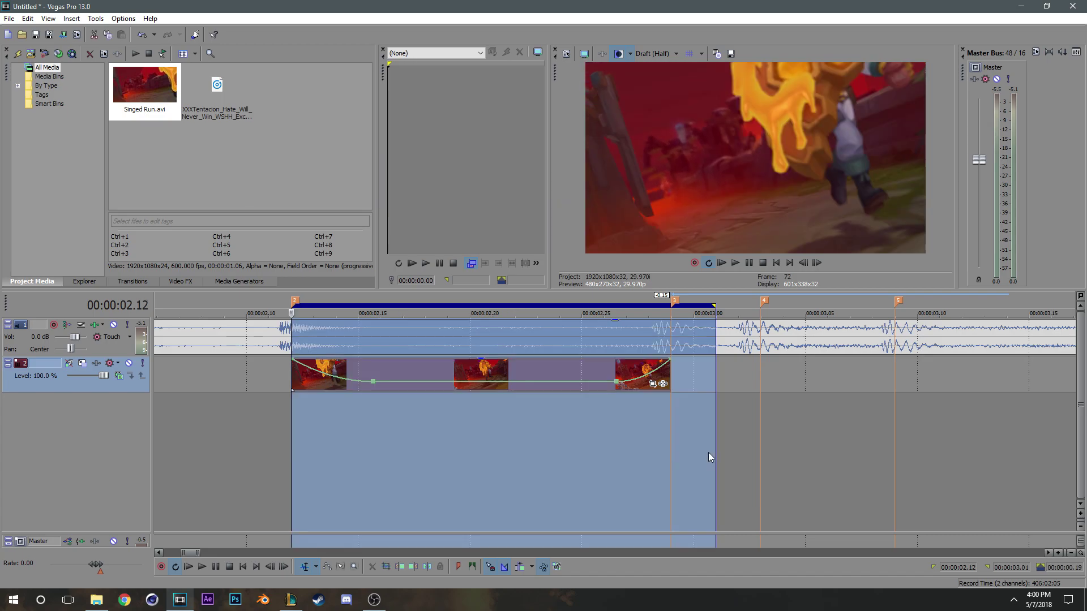
left_click(601, 421)
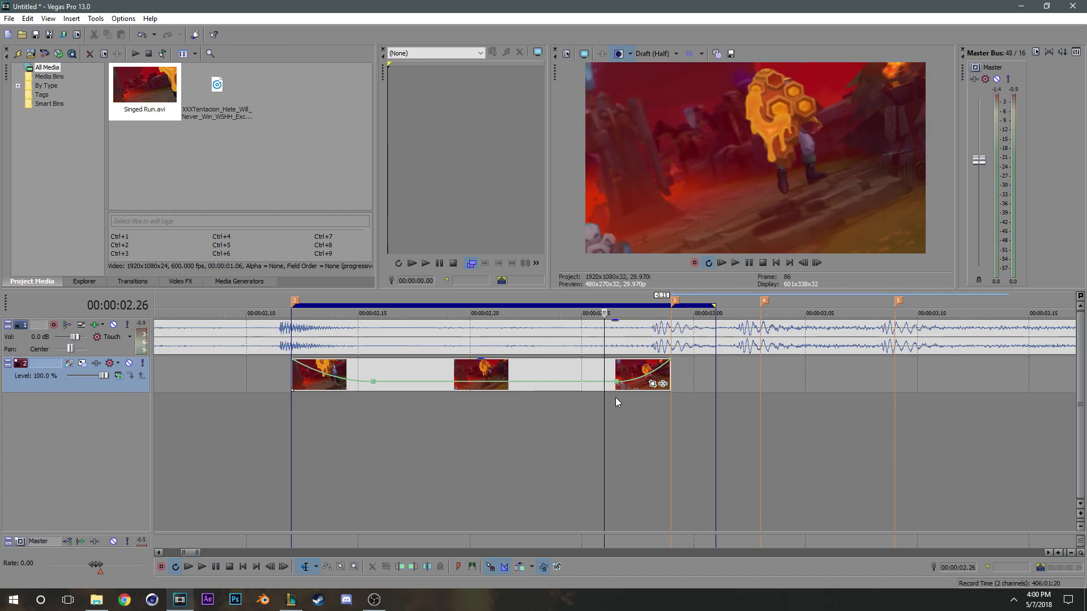
right_click(564, 386)
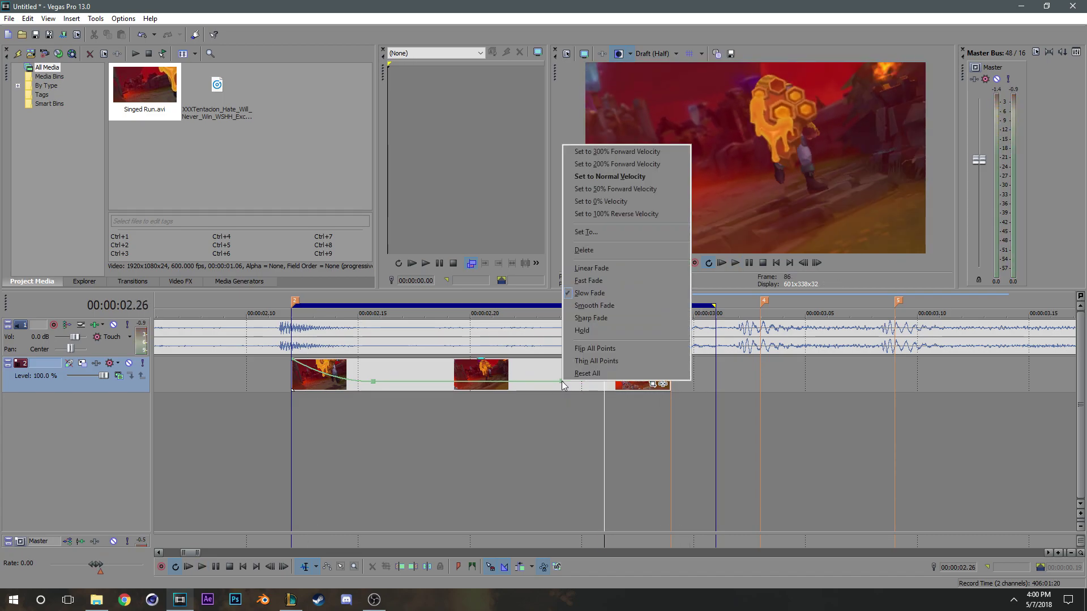
left_click(583, 243)
key("Return")
left_click(555, 512)
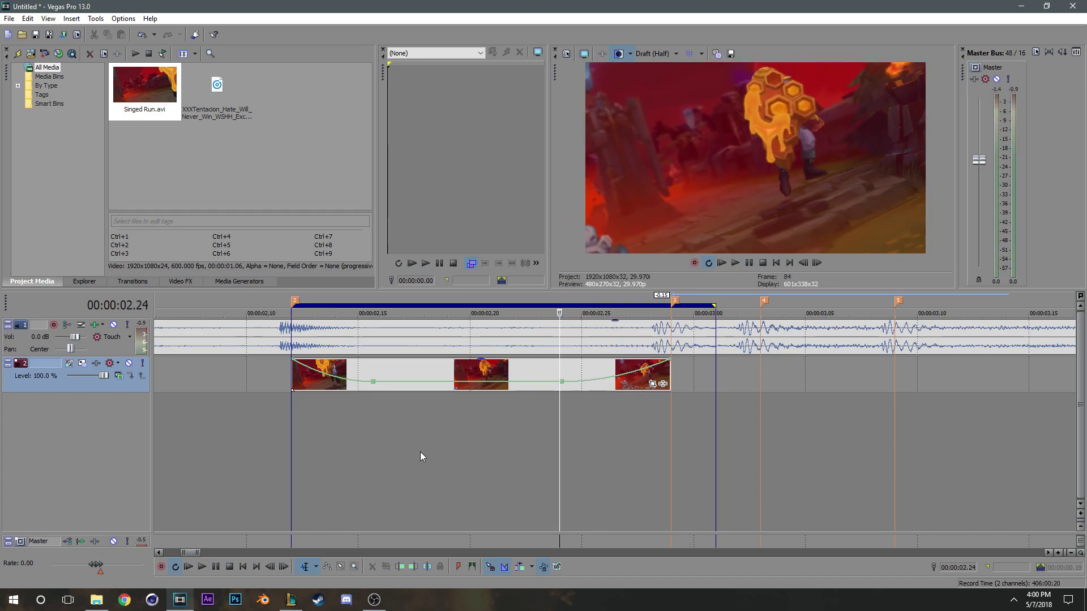
- Set the playback rate to 1
double_click(25, 564)
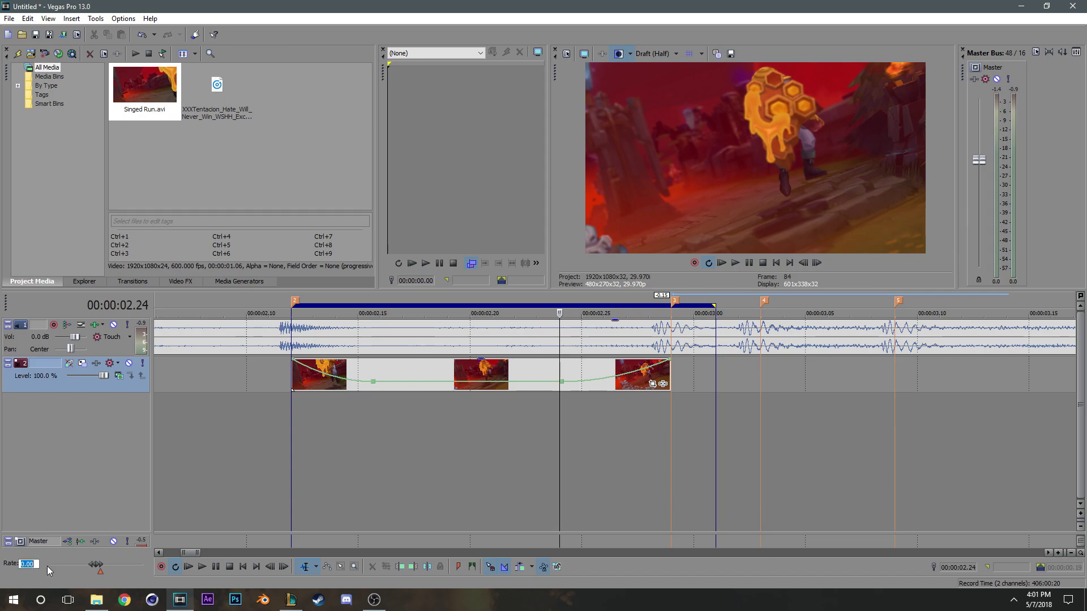
type("1")
key("Return")
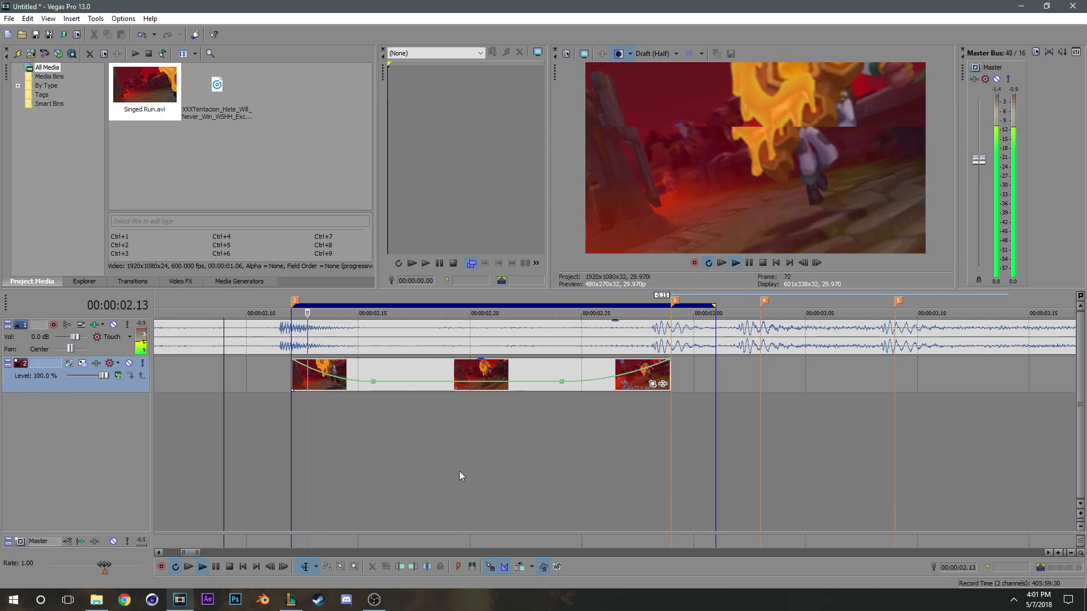
- Play back the section from well before marker 2 to just past marker 8 to check the clip's velocity against the music
scroll(459, 475, "down", 3)
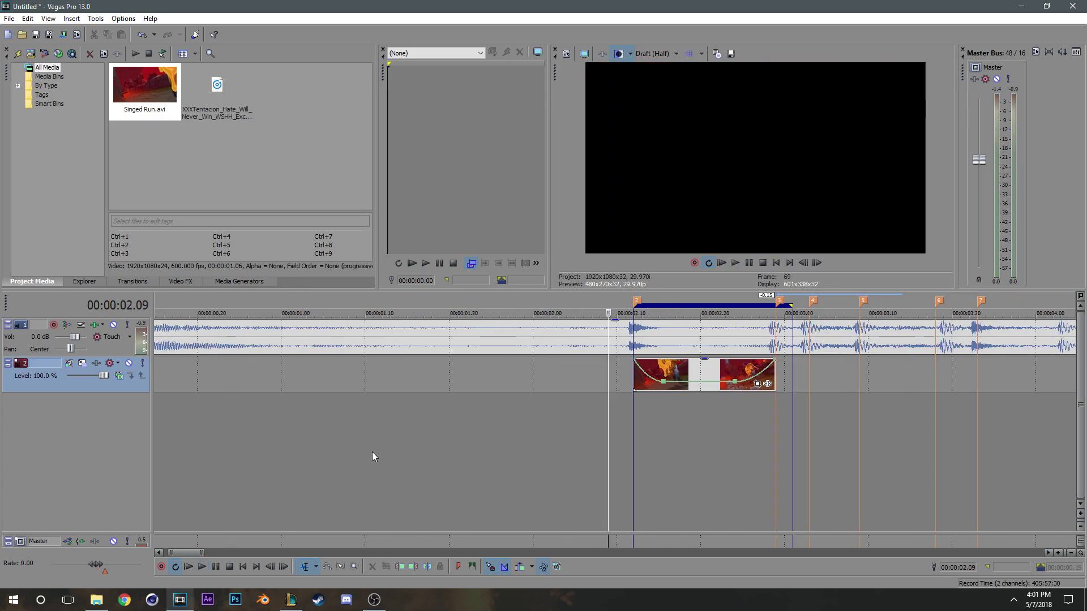
left_click_drag(373, 456, 759, 455)
scroll(549, 450, "down", 6)
scroll(487, 454, "up", 5)
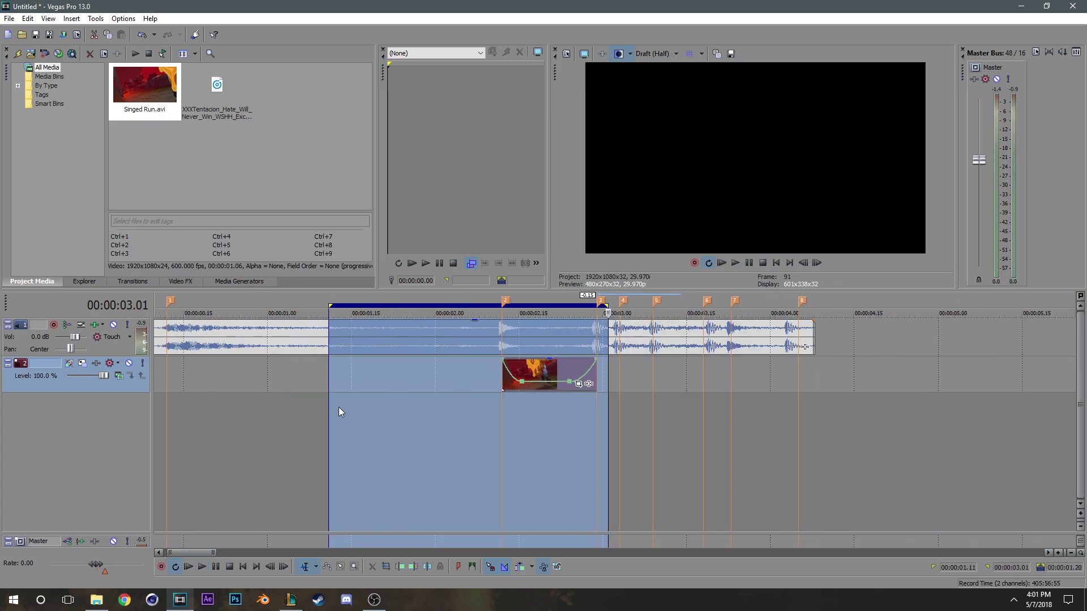
left_click_drag(838, 445, 340, 447)
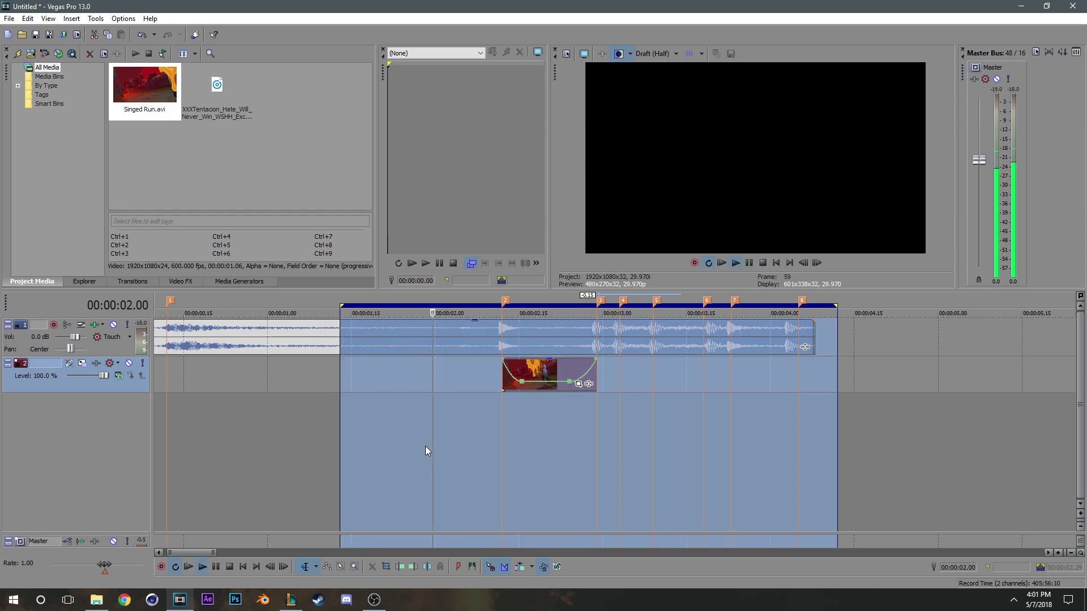
key("space")
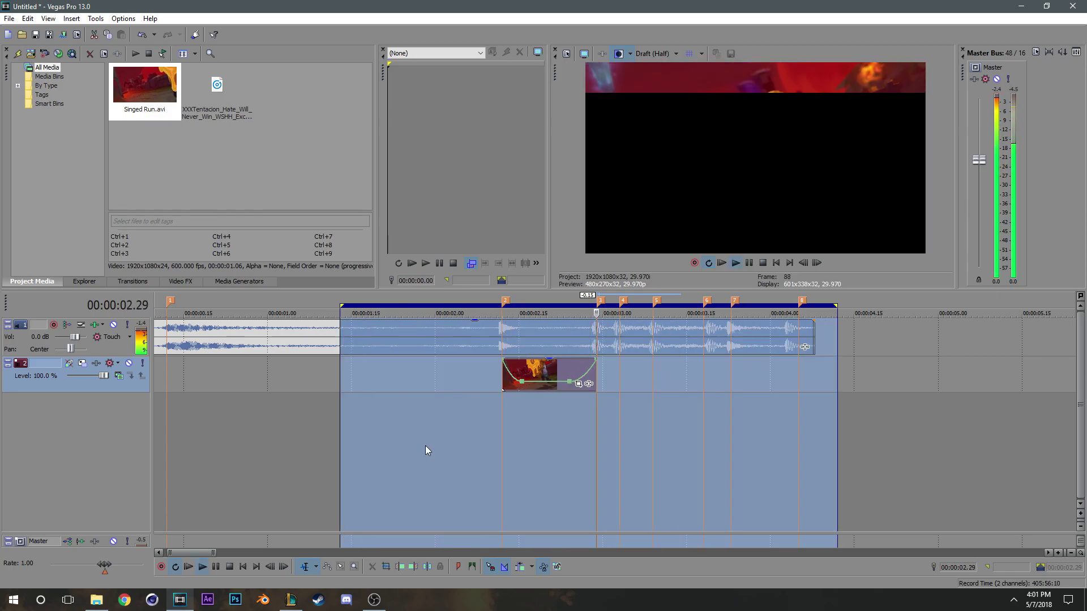
left_click(467, 433)
key("space")
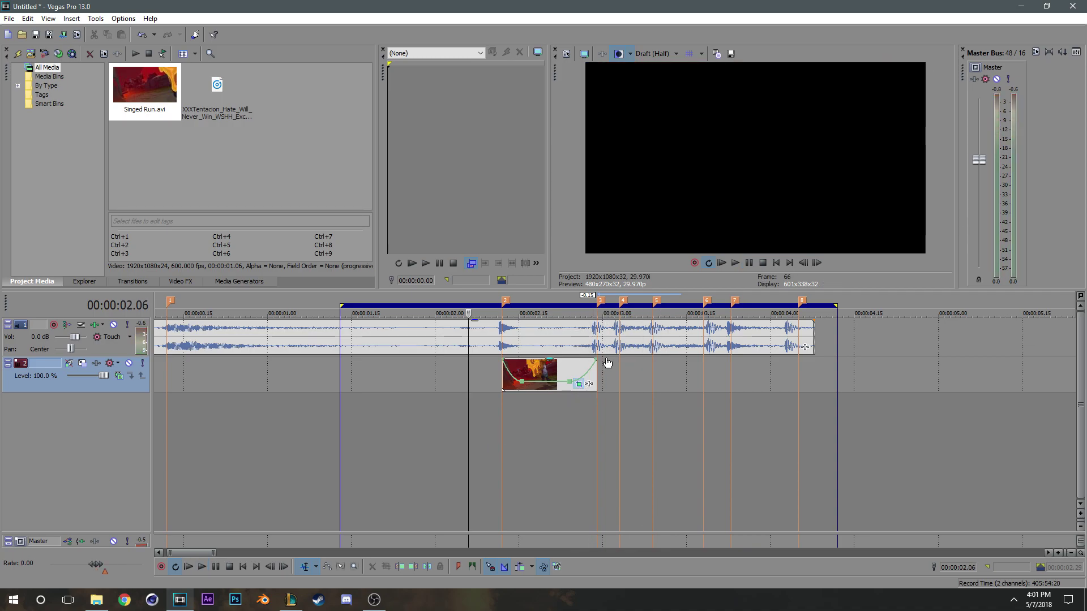
- Open the Singed Run clip's Event Pan/Crop settings and place the playhead at 00:00:02.16, where the opening ramp ends
left_click_drag(248, 143, 830, 145)
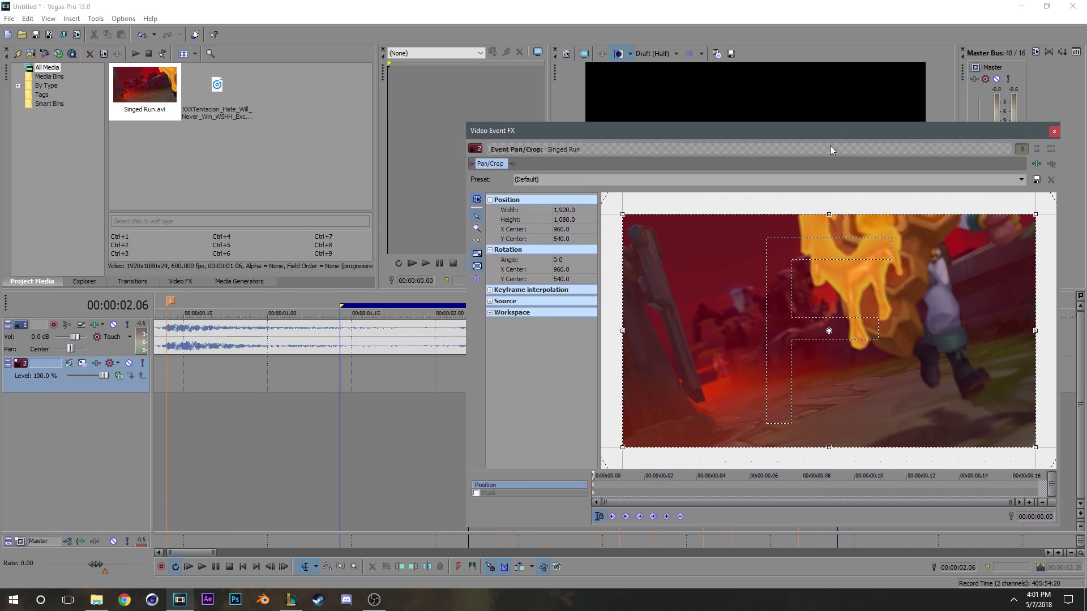
left_click_drag(756, 132, 502, 128)
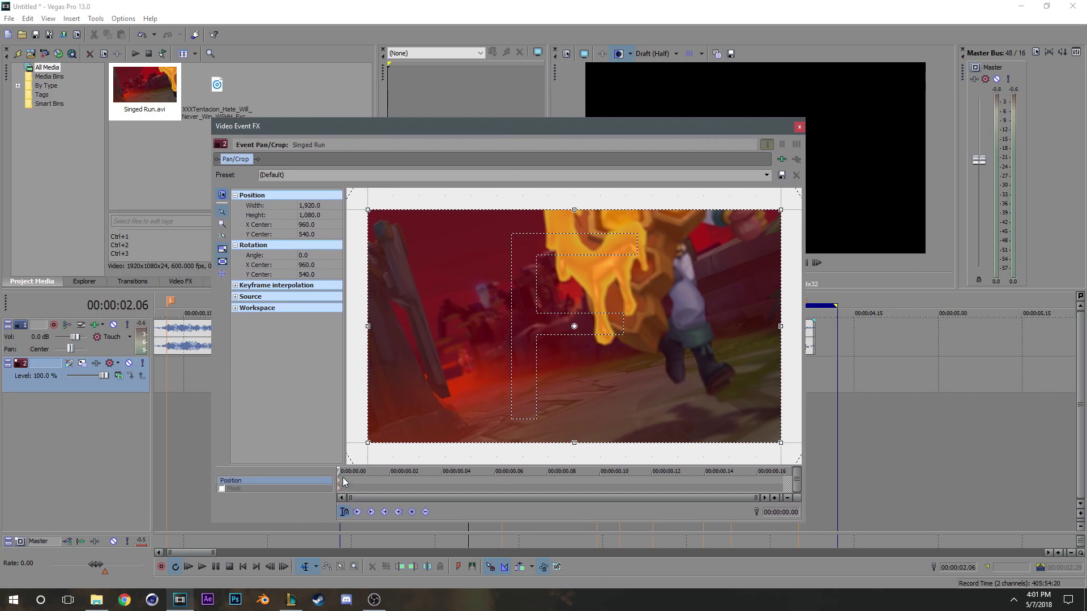
key("space")
left_click_drag(421, 131, 66, 129)
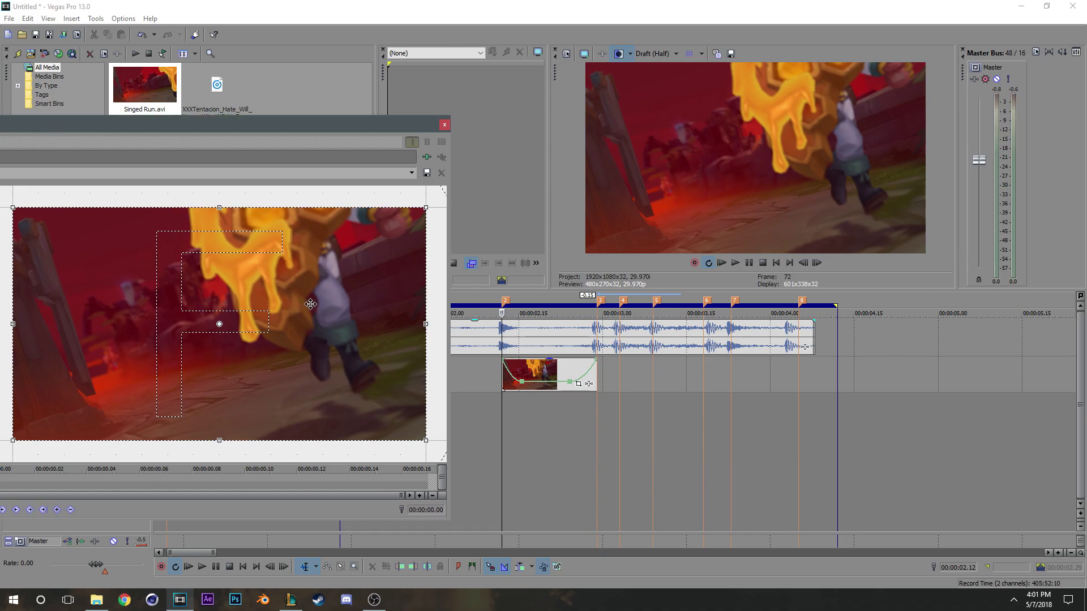
left_click(524, 400)
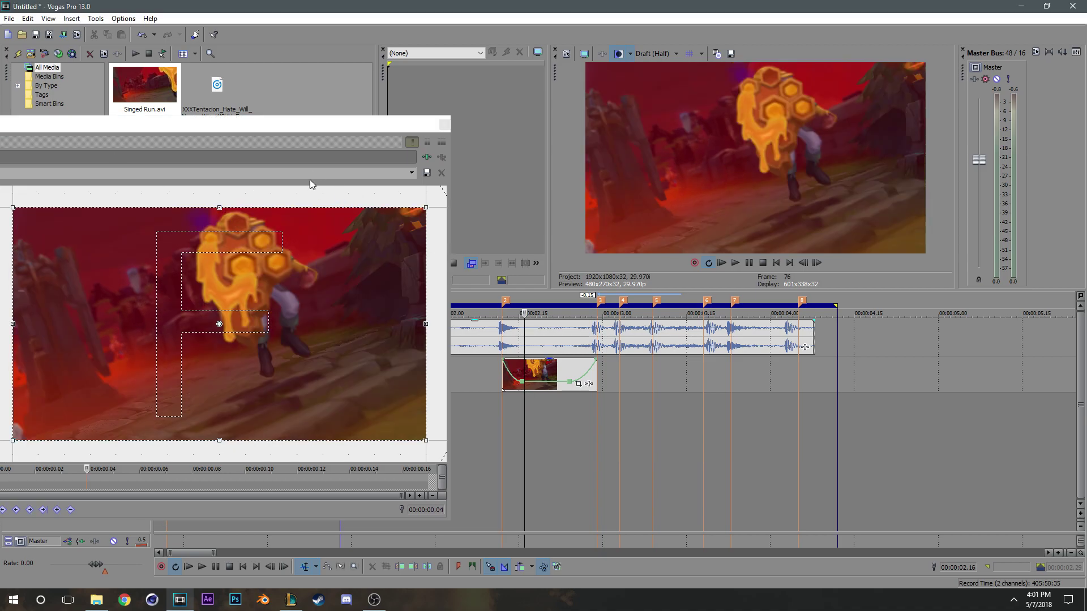
left_click_drag(270, 124, 675, 108)
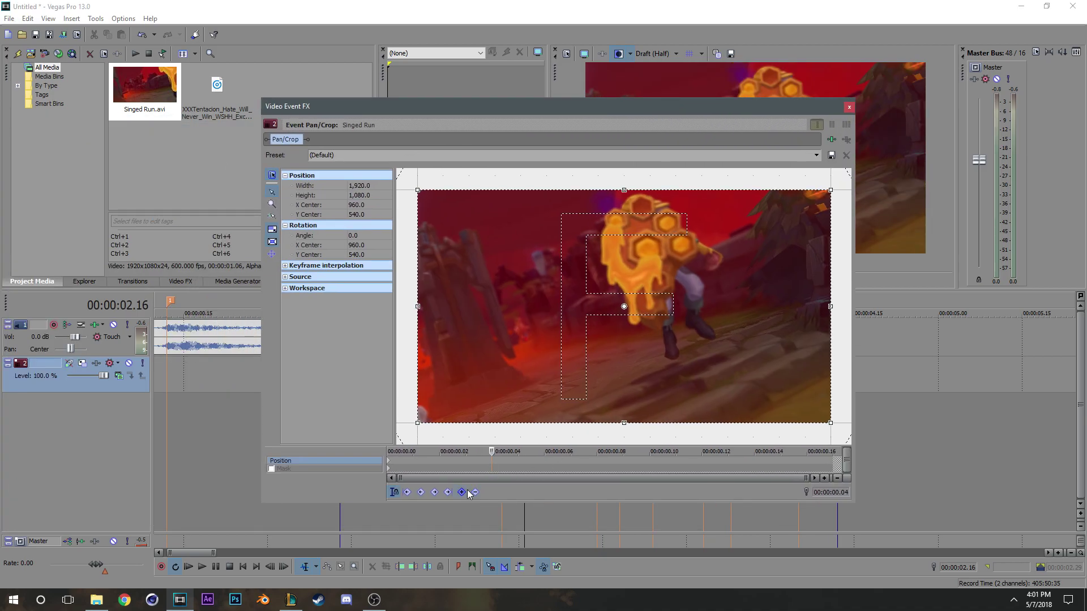
- Keyframe a tighter crop at 00:00:00.04 in the clip, about 1,746 by 982 and centred near X 941.6, Y 500.6
mouse_move(418, 424)
left_mouse_down()
mouse_move(470, 390)
mouse_move(429, 434)
left_mouse_up()
left_click_drag(472, 396, 437, 407)
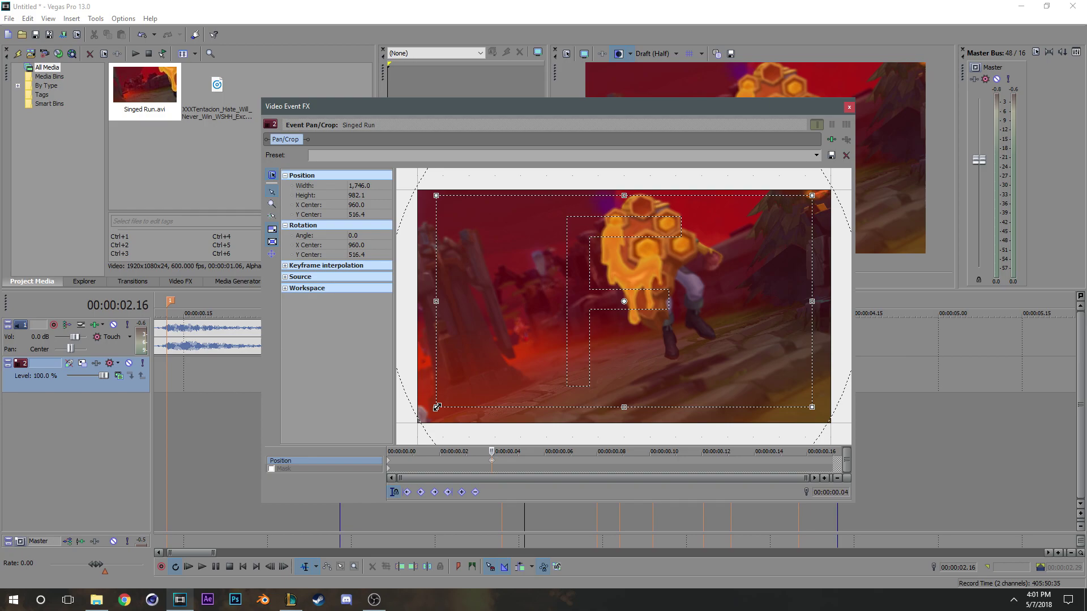
left_click_drag(454, 370, 450, 366)
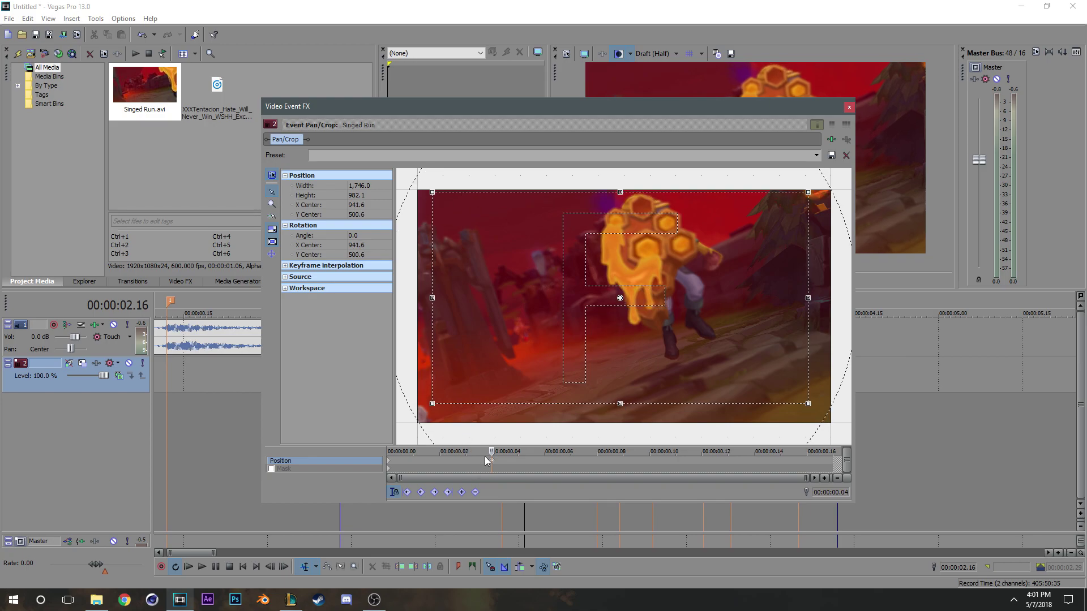
left_click_drag(464, 451, 379, 457)
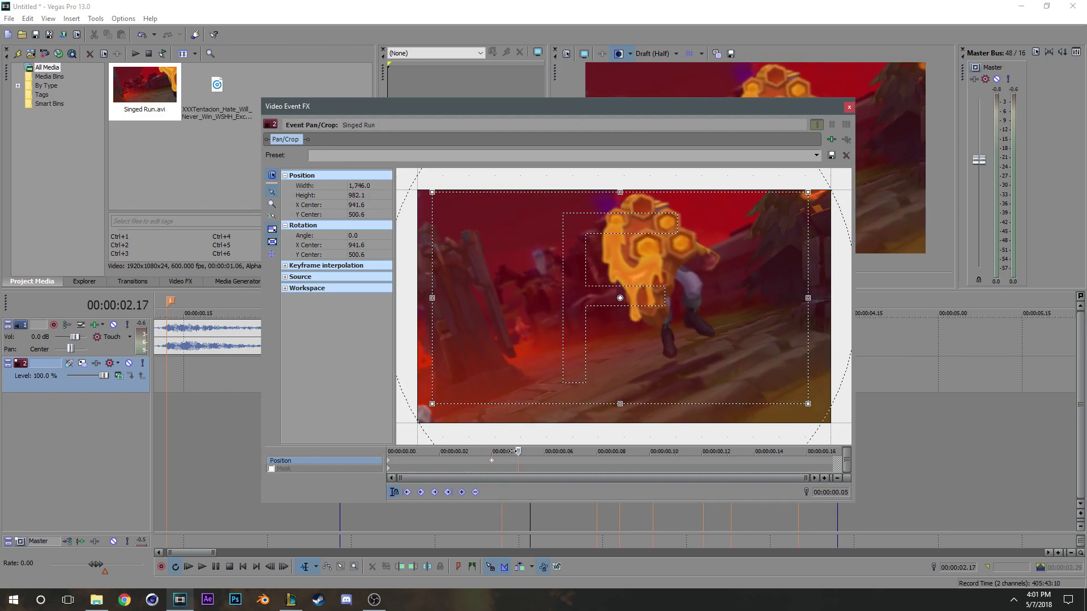
- Ease the crop move by changing the opening keyframe's interpolation and setting the keyframe at 00:00:00.04 to Slow
right_click(390, 464)
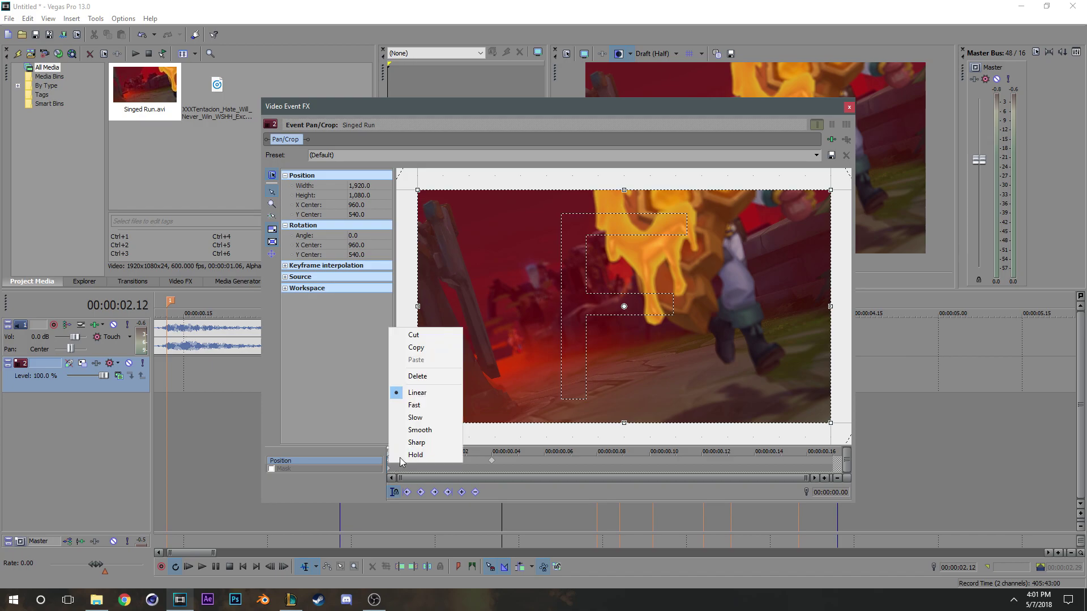
left_click(415, 418)
left_click(491, 465)
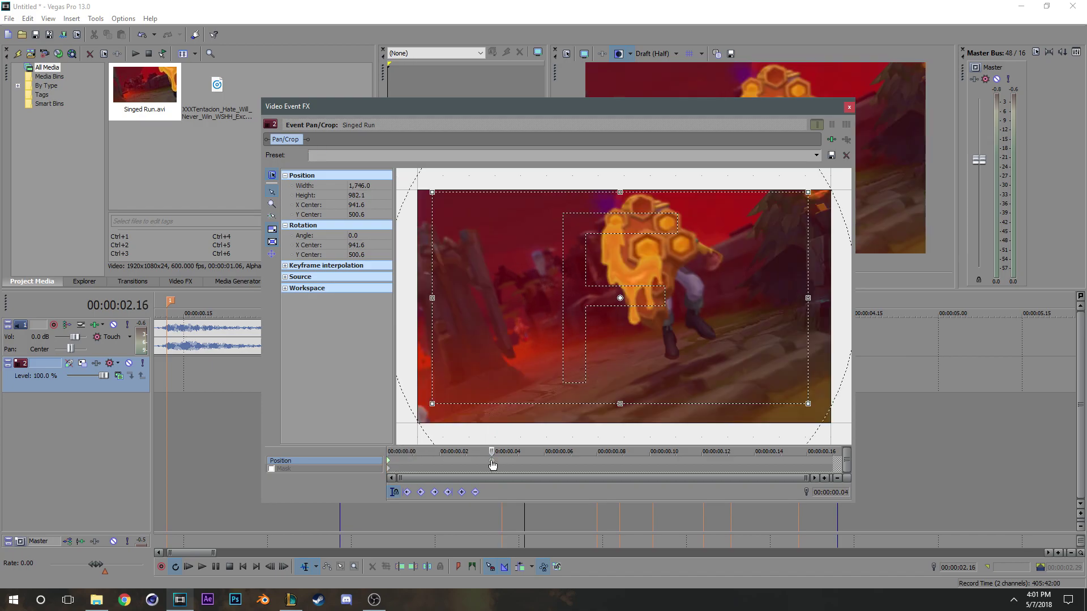
right_click(490, 464)
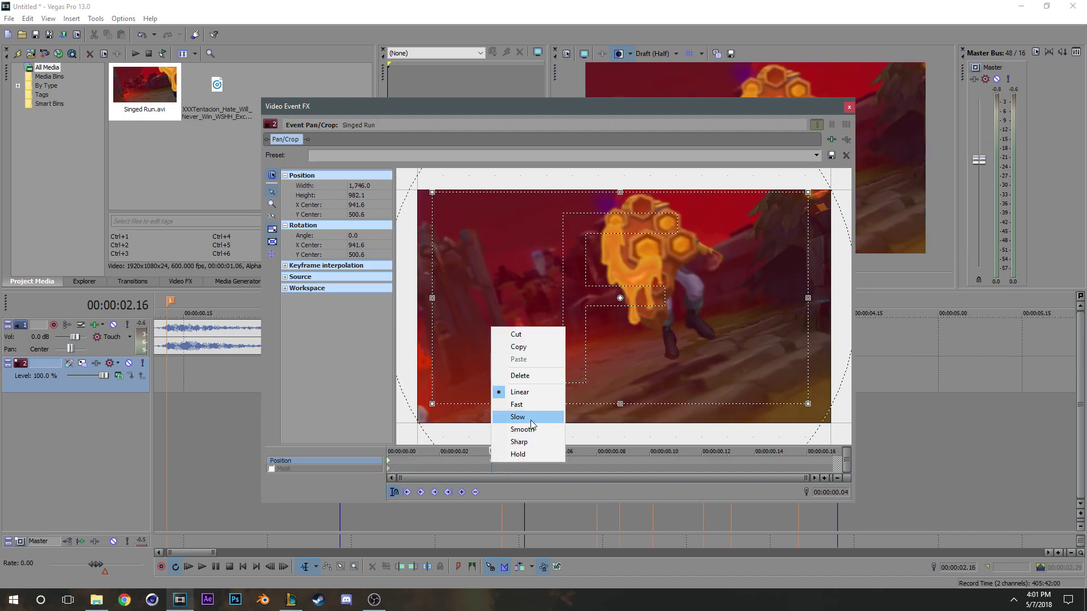
left_click(529, 419)
- Add a keyframe holding the tighter crop at 00:00:00.12 in the clip, where the closing velocity ramp begins
key("space")
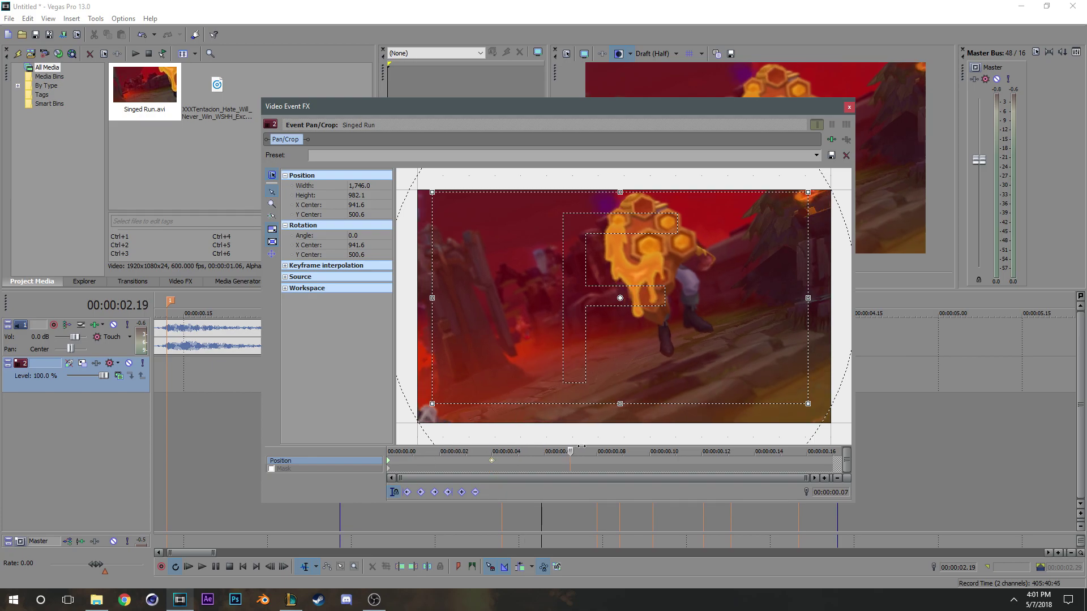
left_click_drag(563, 113, 99, 116)
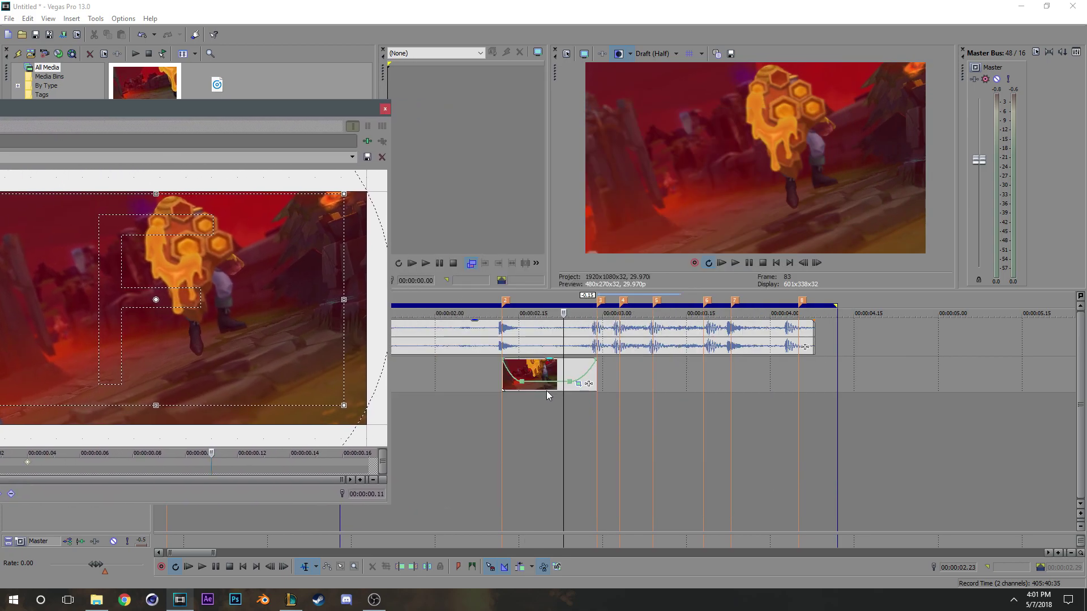
left_click_drag(248, 110, 733, 68)
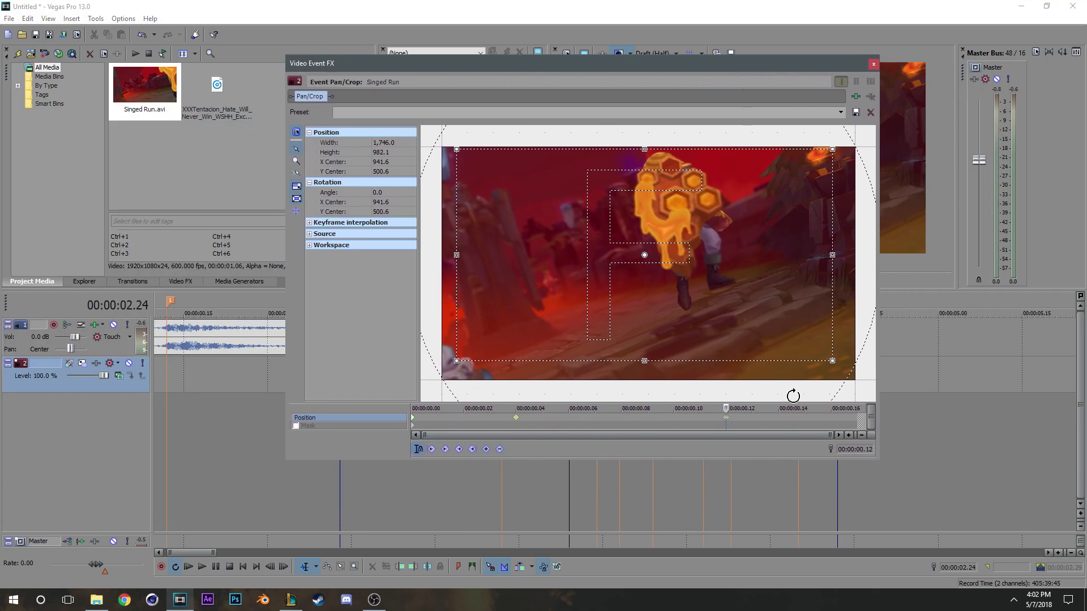
- Restore the full 1,920 by 1,080 frame at 00:00:00.17, set that keyframe to Slow and close the Pan/Crop settings
left_click_drag(728, 408, 858, 408)
right_click(704, 287)
left_click(729, 297)
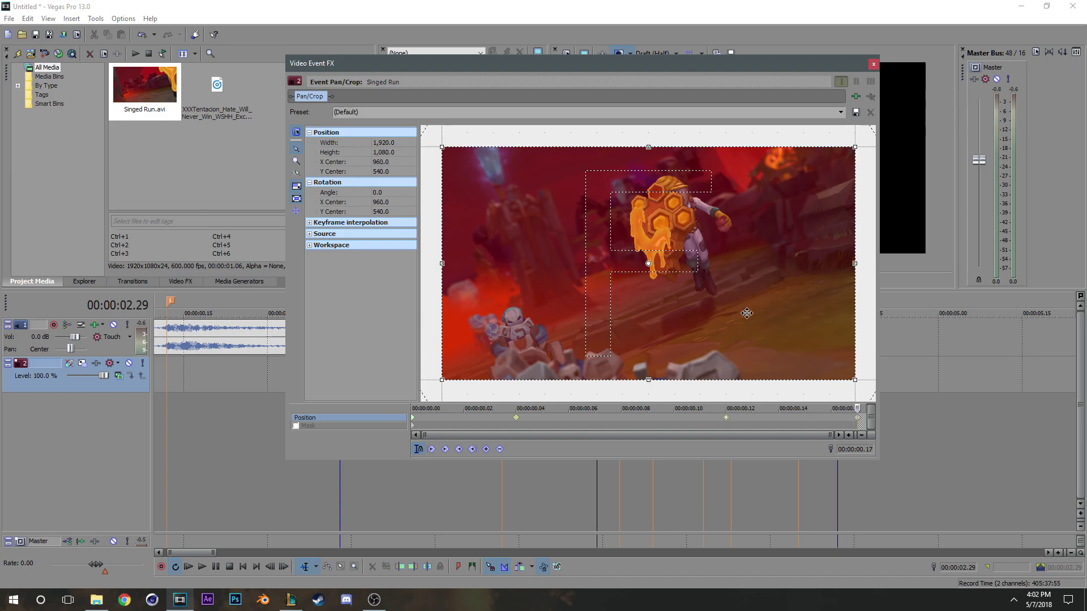
right_click(857, 421)
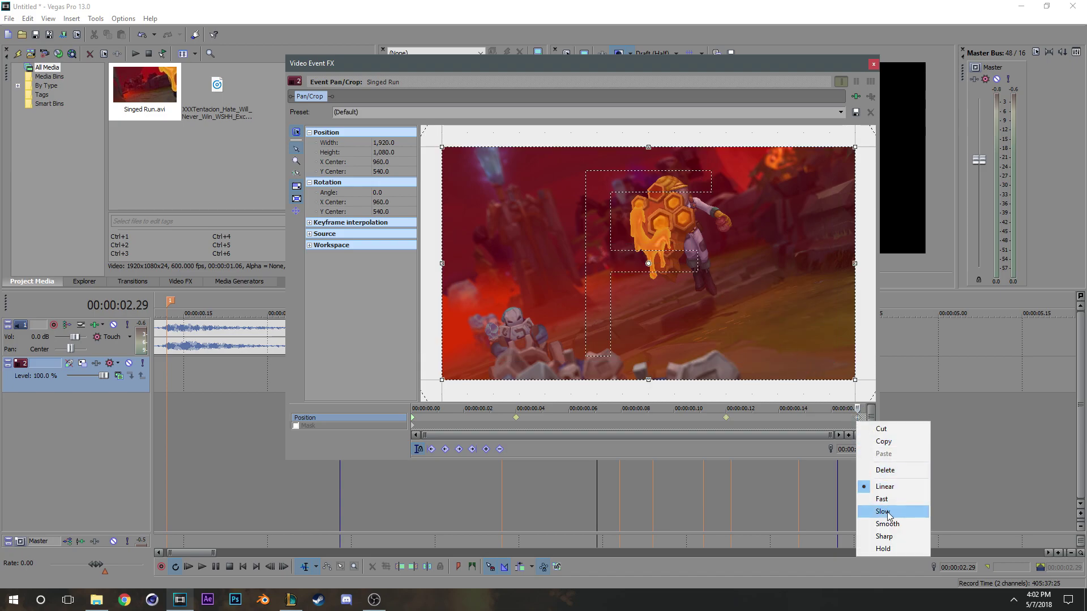
left_click(884, 505)
left_click(873, 64)
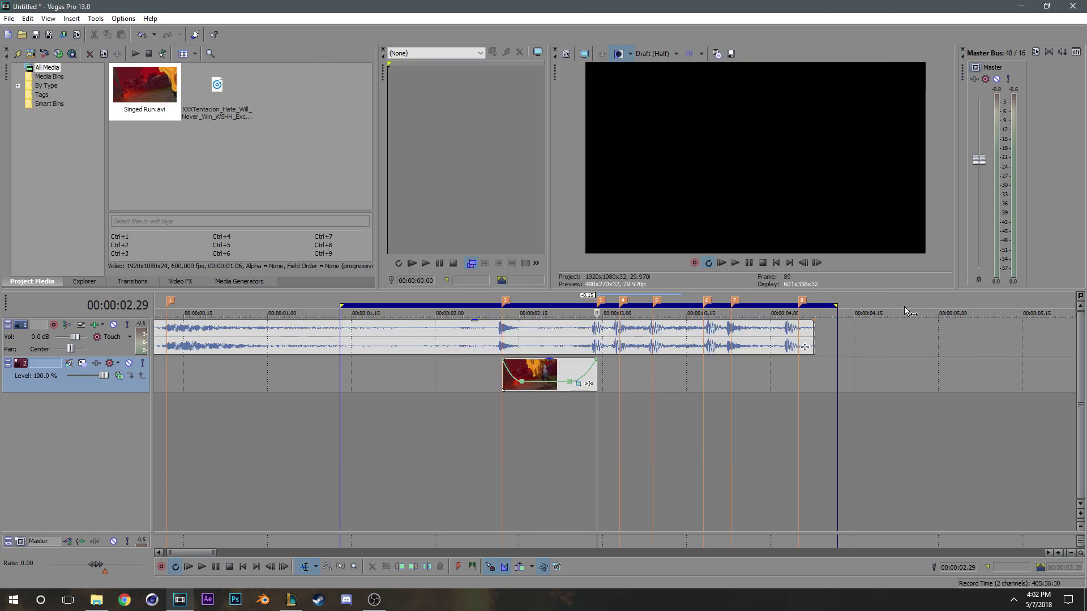
- Play back the clip from just before marker 2 to check the zoom and velocity ramps against the beats
key("space")
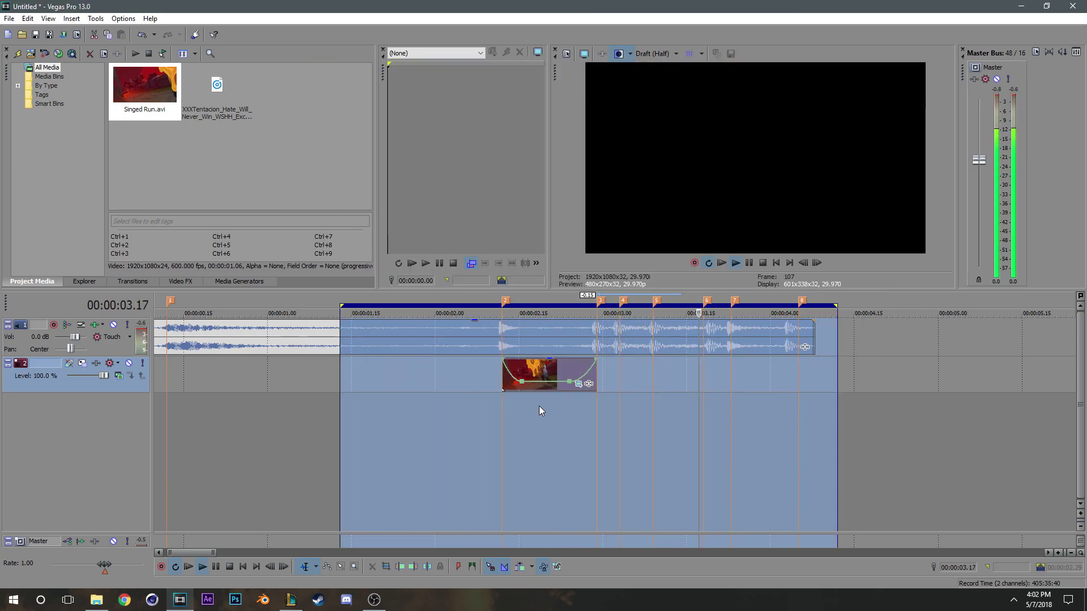
left_click(501, 404)
left_click(495, 407)
key("space")
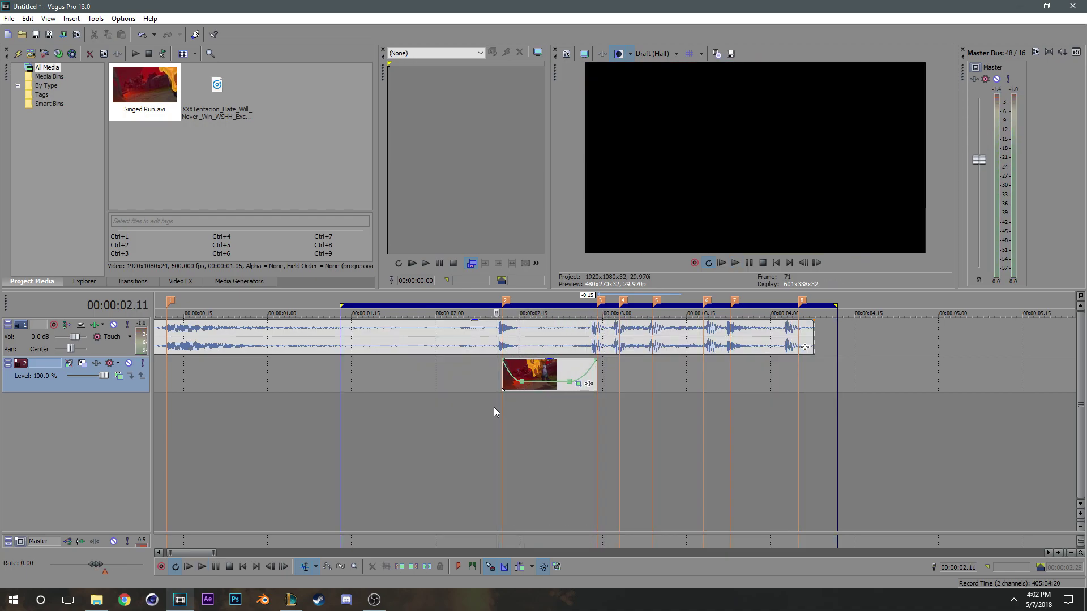
key("space")
key("space")
key("space")
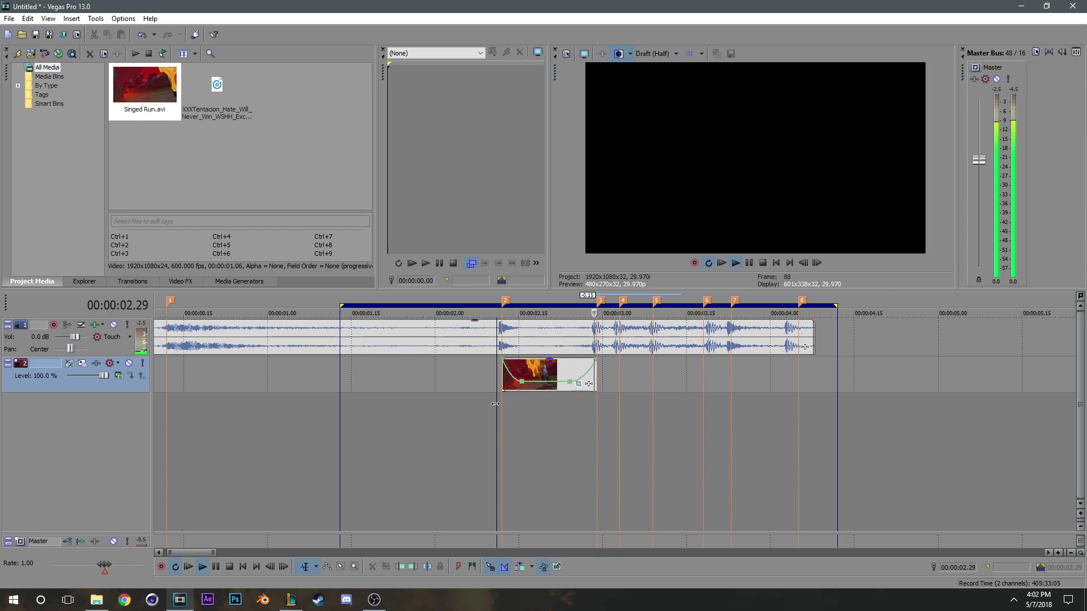
key("space")
key("space")
key("space")
- Lower the Singed Run clip's velocity at its start, and set it to 203% at its end, 00:00:02.29
left_click(491, 404)
scroll(622, 402, "up", 3)
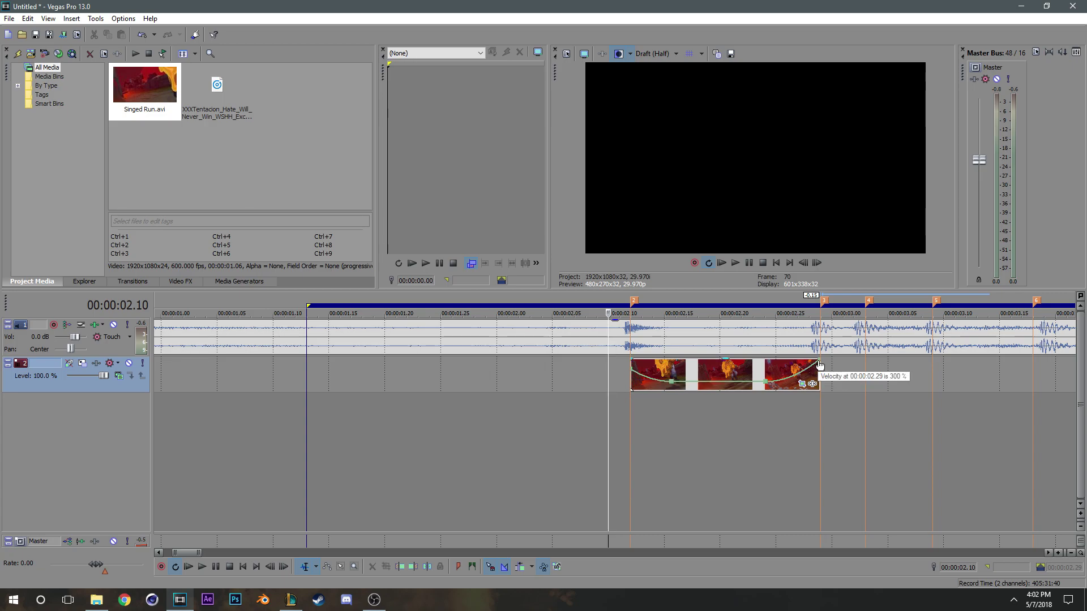
key("space")
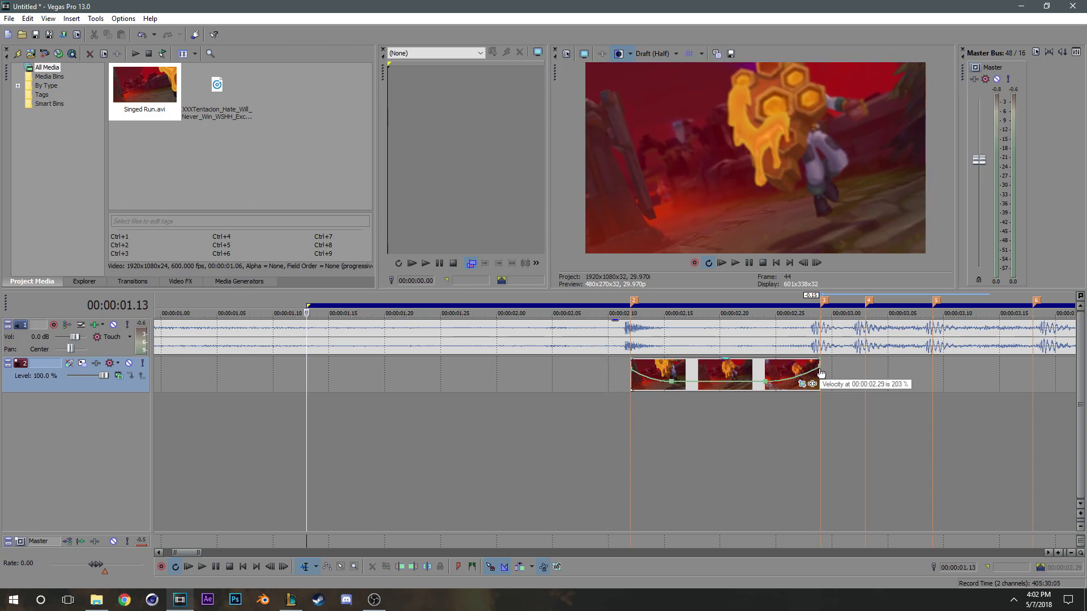
- Replay the clip repeatedly from about 00:00:02.11 to check the gentler velocity ramps and crop move between markers 2 and 3
left_click(589, 431)
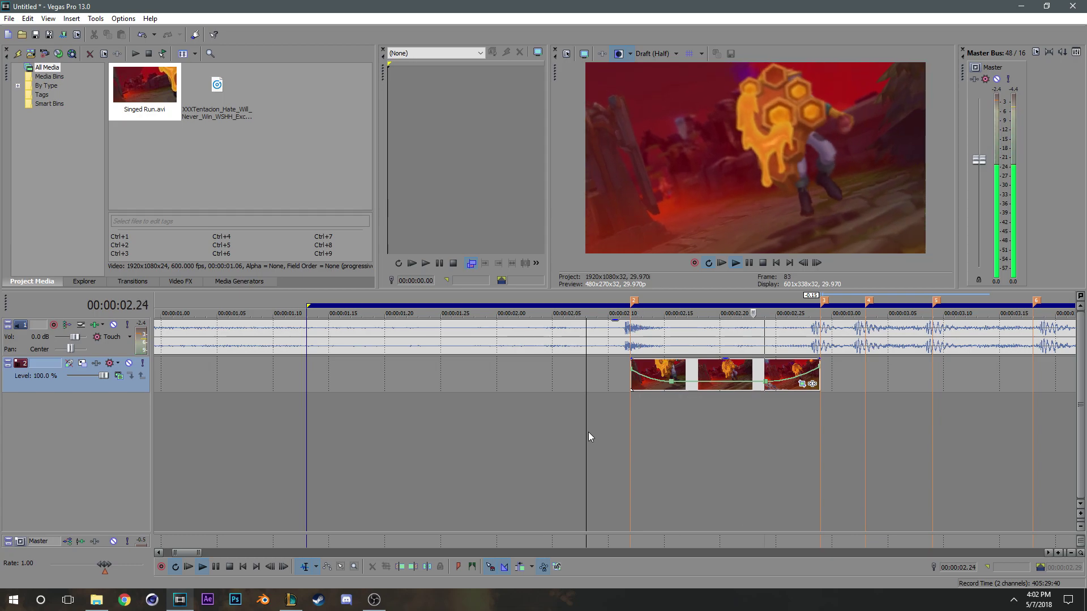
left_click(620, 427)
key("space")
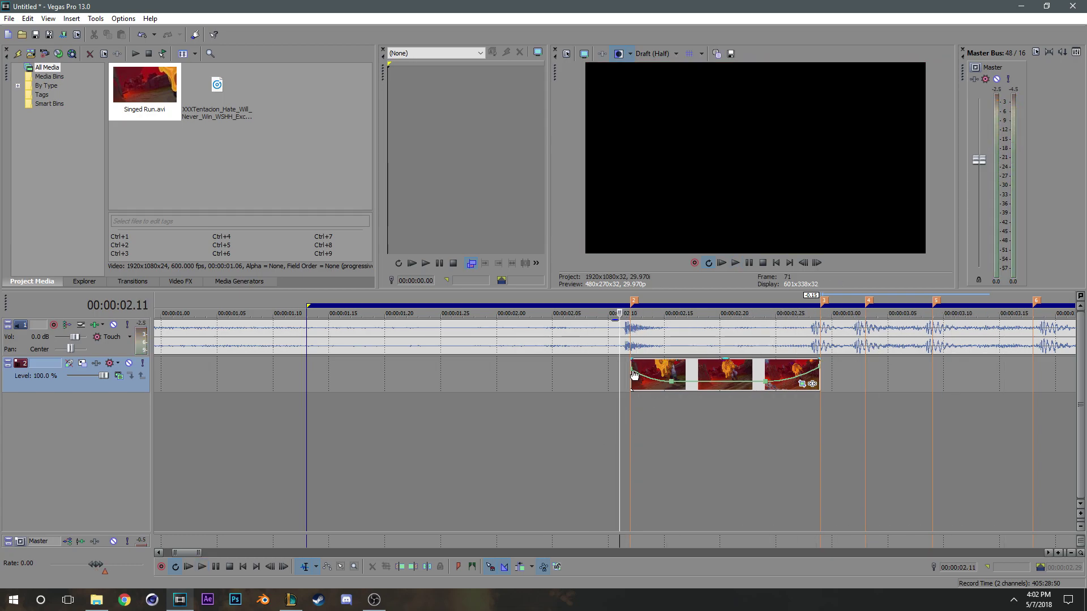
key("space")
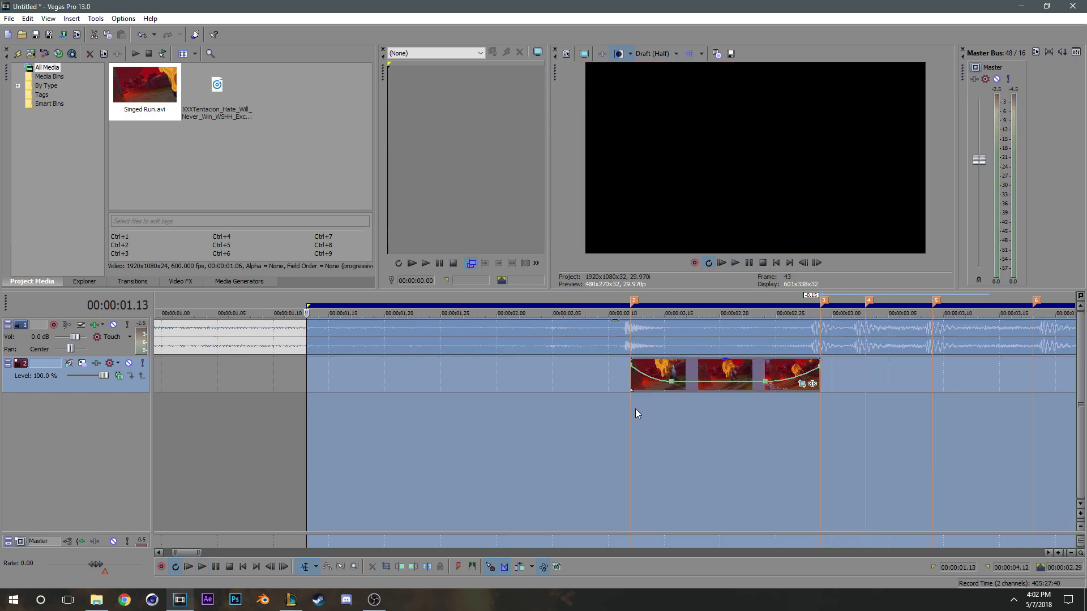
left_click(613, 448)
left_click(612, 448)
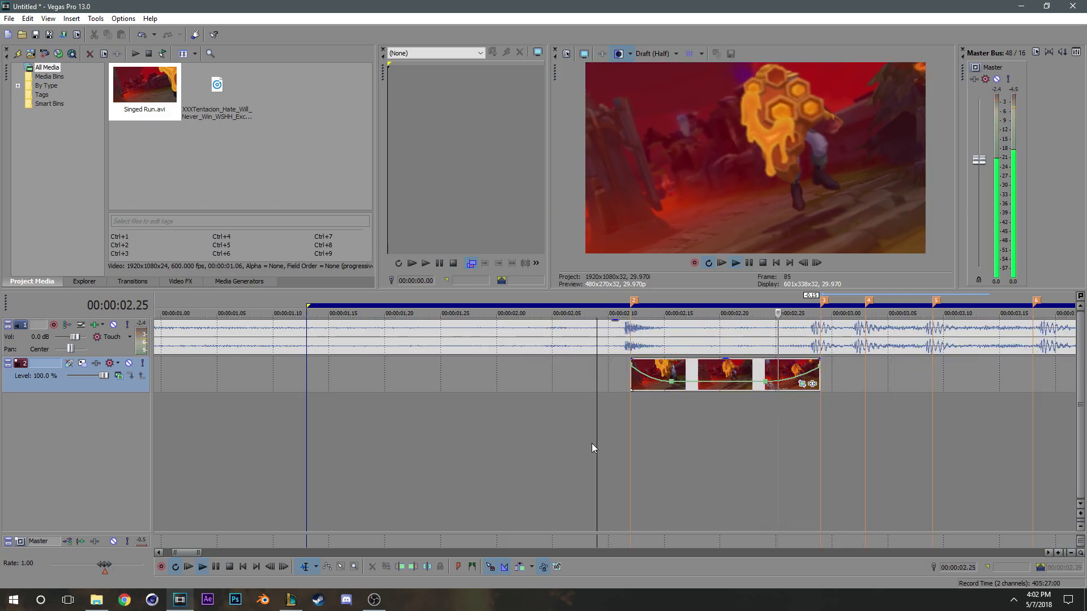
left_click(614, 441)
left_click(614, 441)
key("space")
key("space")
key("space")
key("space")
key("space")
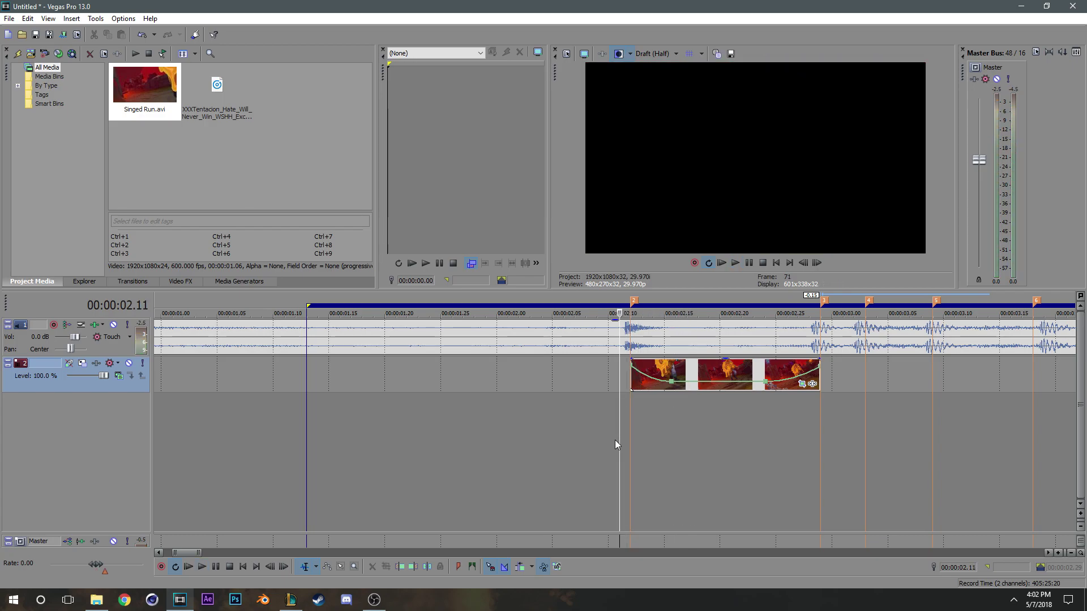
key("space")
key("space")
key("space")
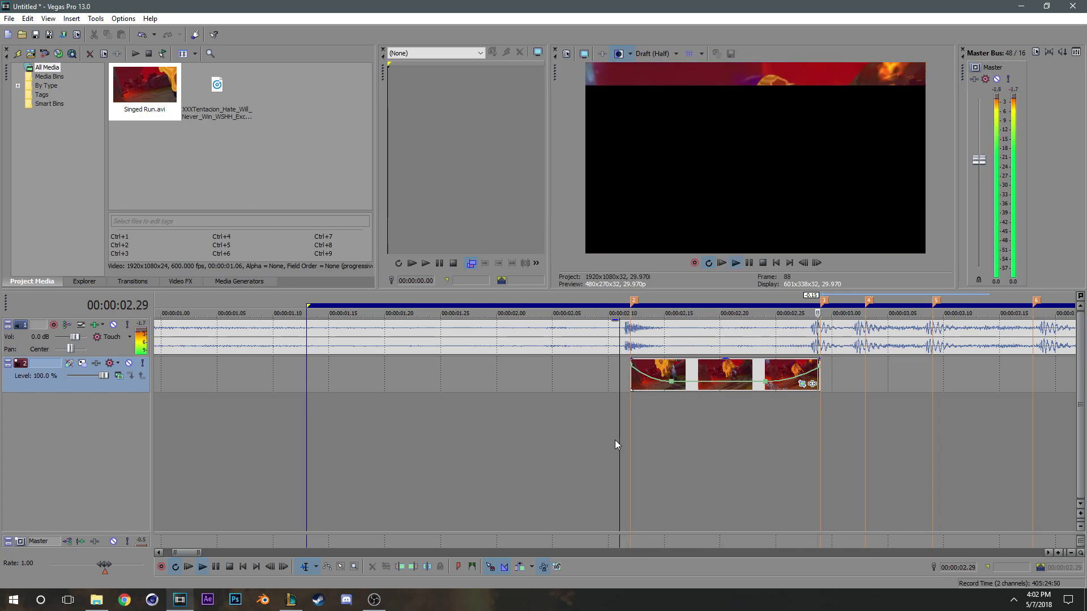
key("space")
key("space")
key("space")
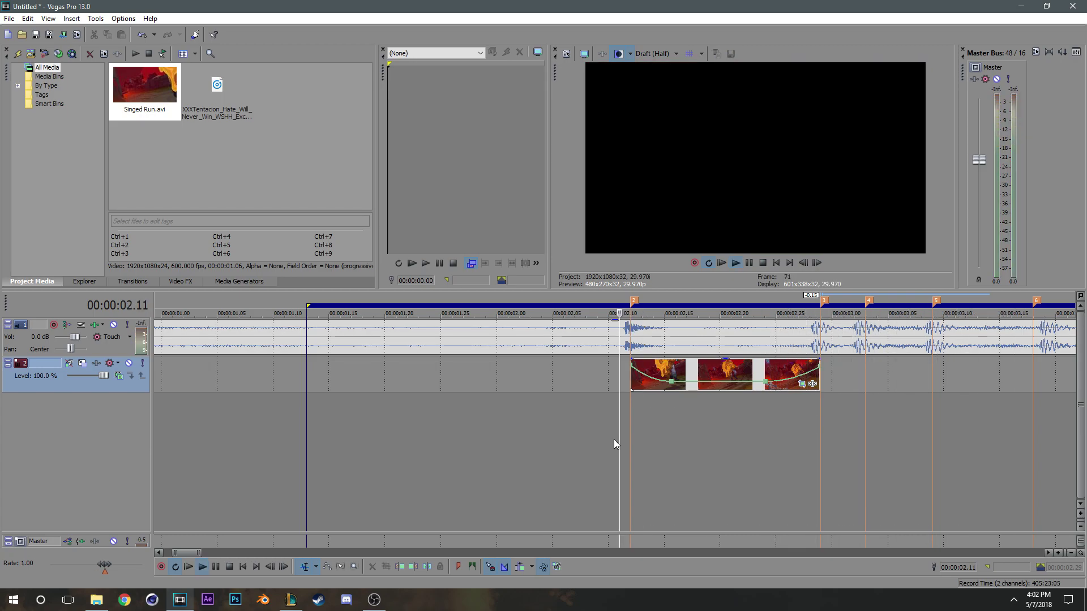
key("space")
- Move the playhead back to 00:00:02.08, ahead of marker 2, and play the finished clip with the music
scroll(616, 438, "down", 1)
key("space")
scroll(616, 437, "down", 1)
key("space")
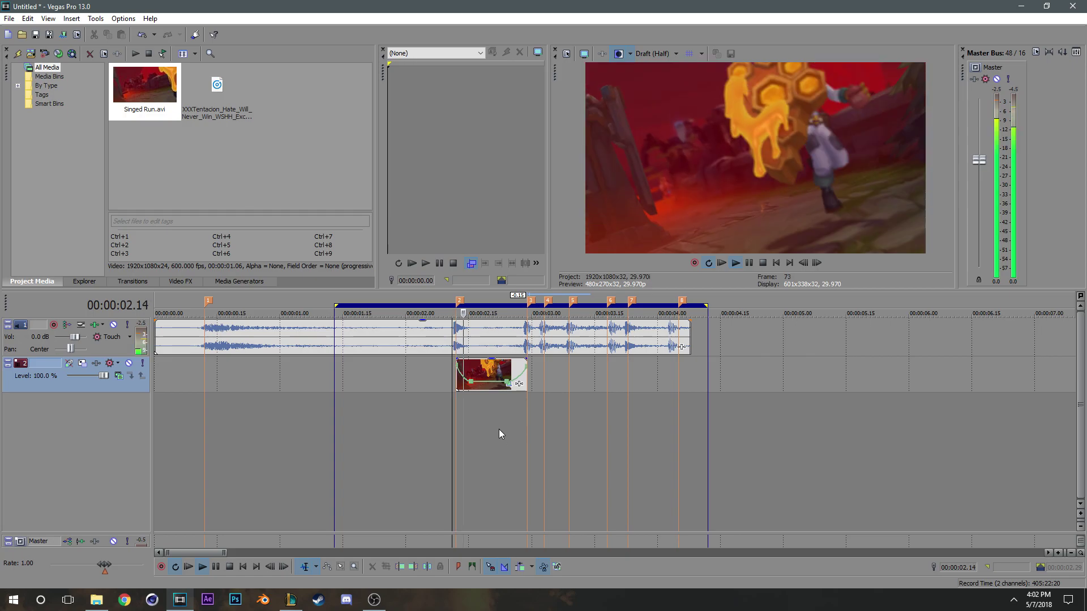
key("space")
key("Left")
key("Left")
key("Left")
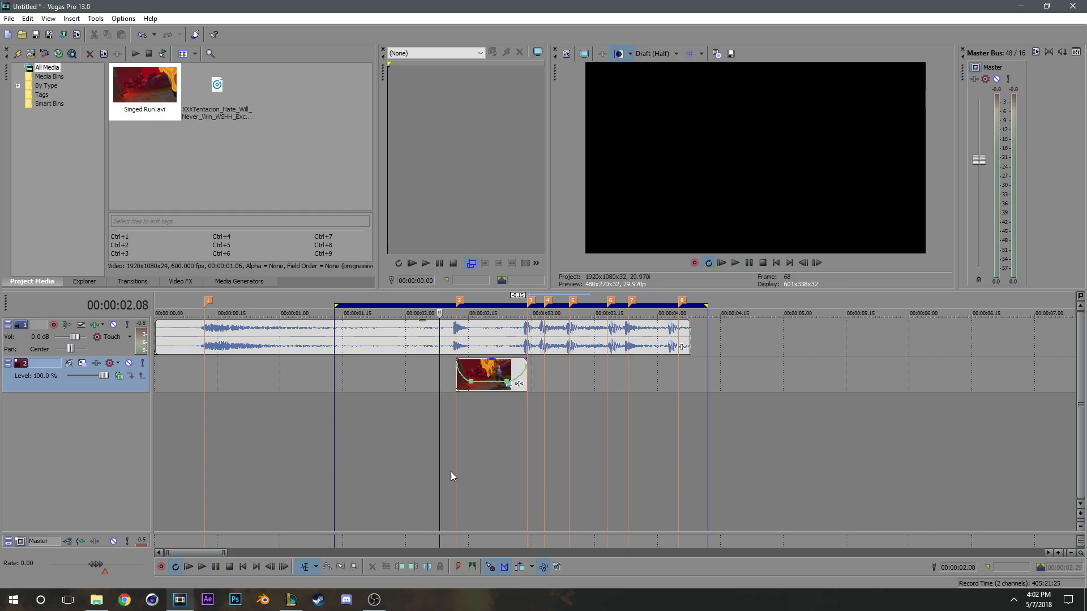
key("space")
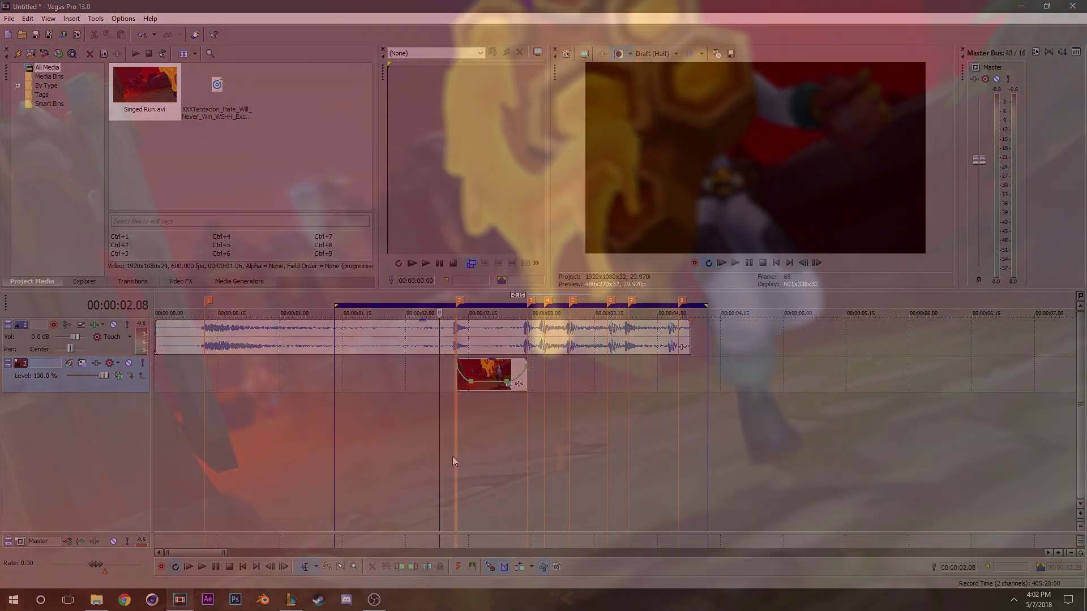